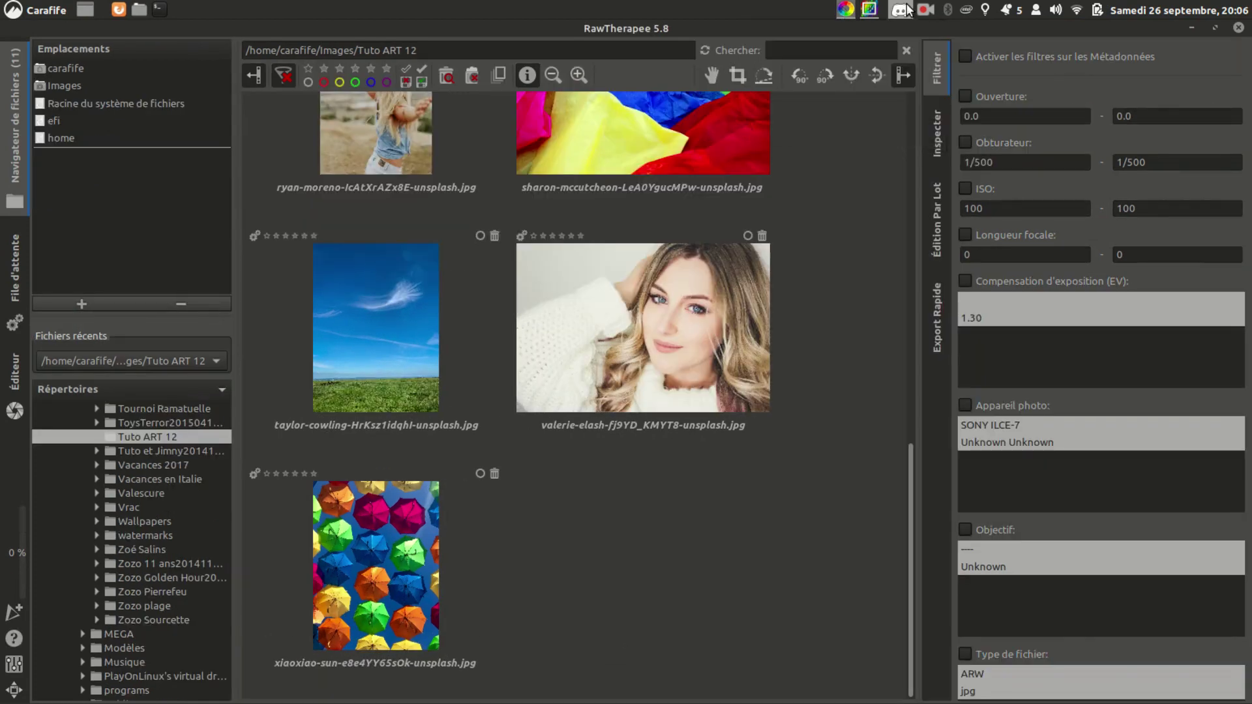
Step: Switch from RawTherapee to ART and look through the thumbnails in the Tuto ART 12 folder
click(864, 10)
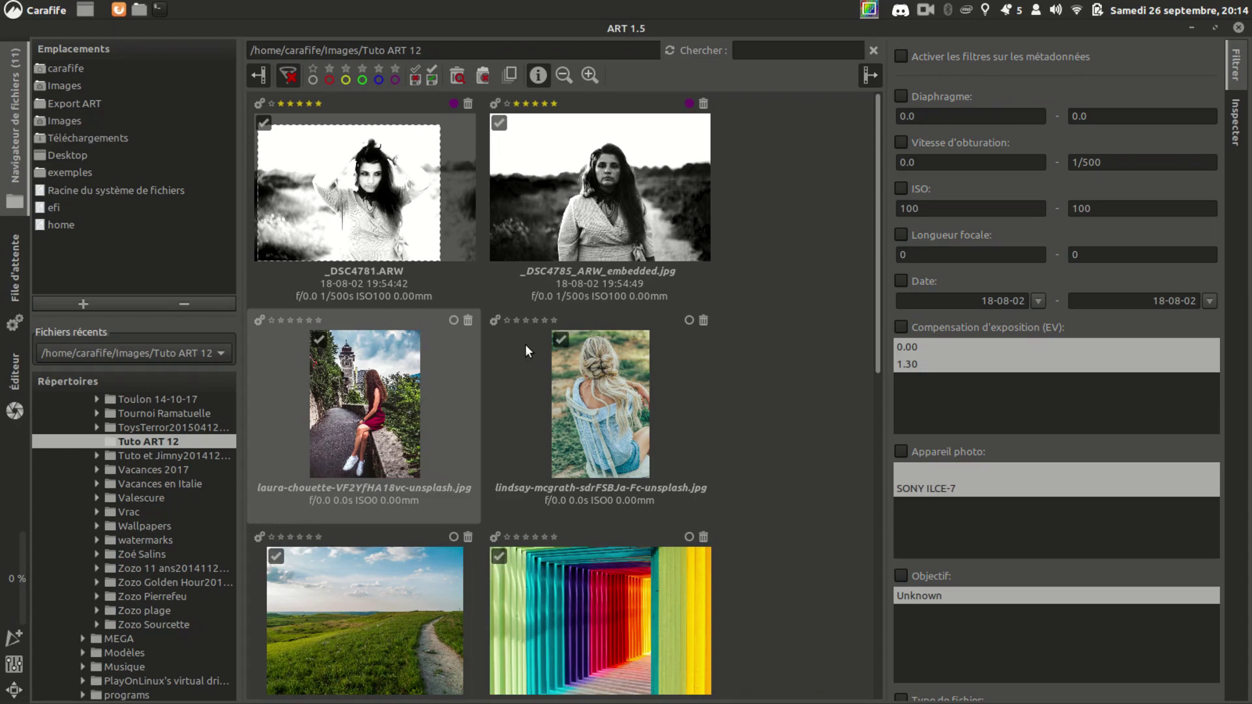
scroll(805, 409, down, 5)
scroll(804, 412, up, 5)
Step: View the processing queue and the editor in turn, and return to the file browser
click(6, 255)
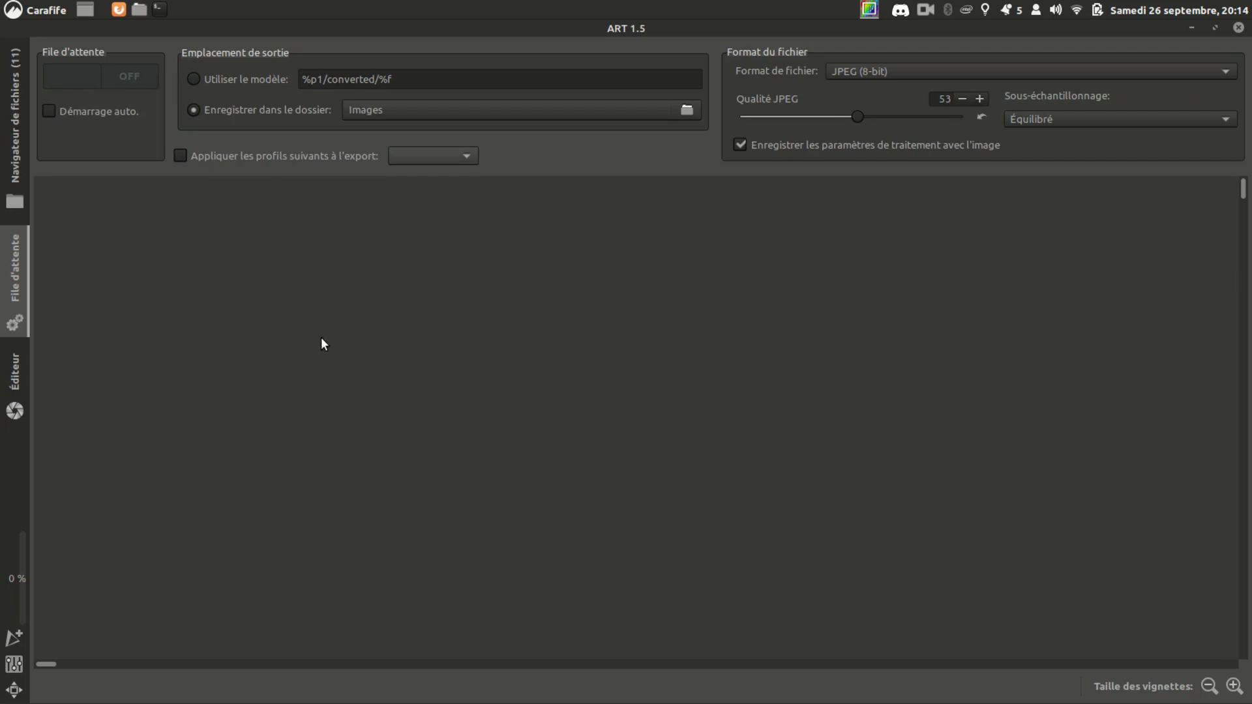
click(23, 360)
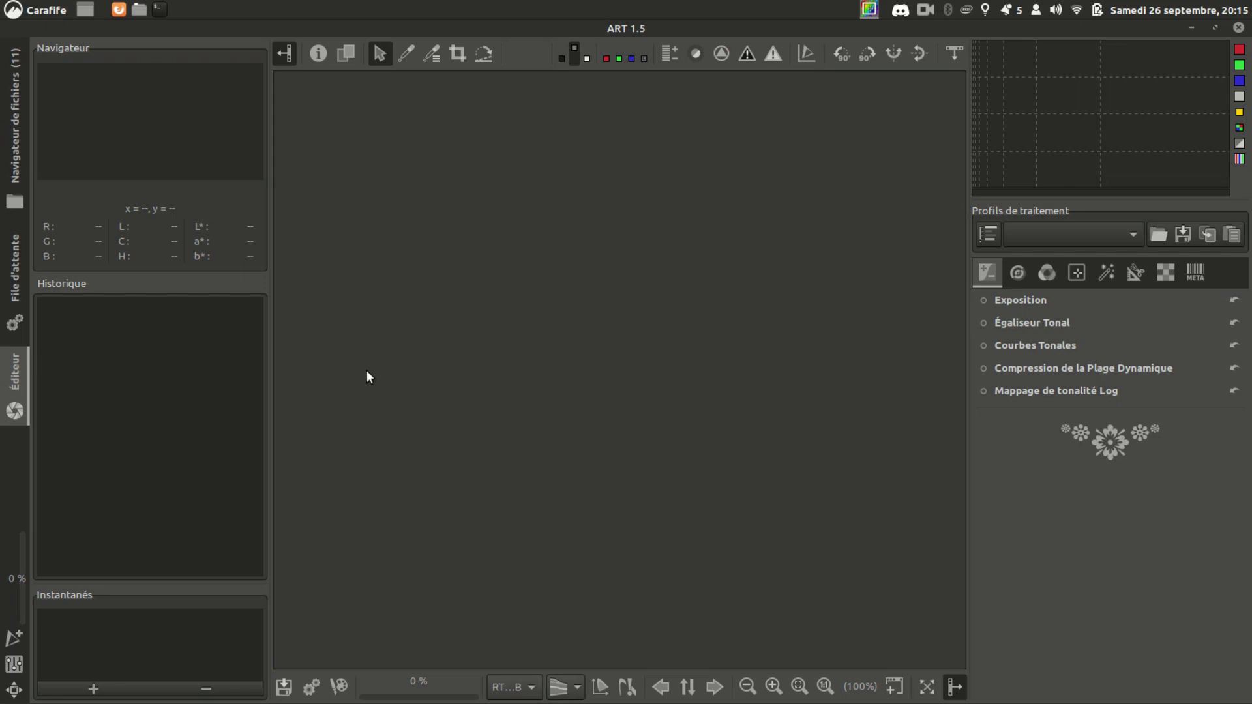
click(23, 101)
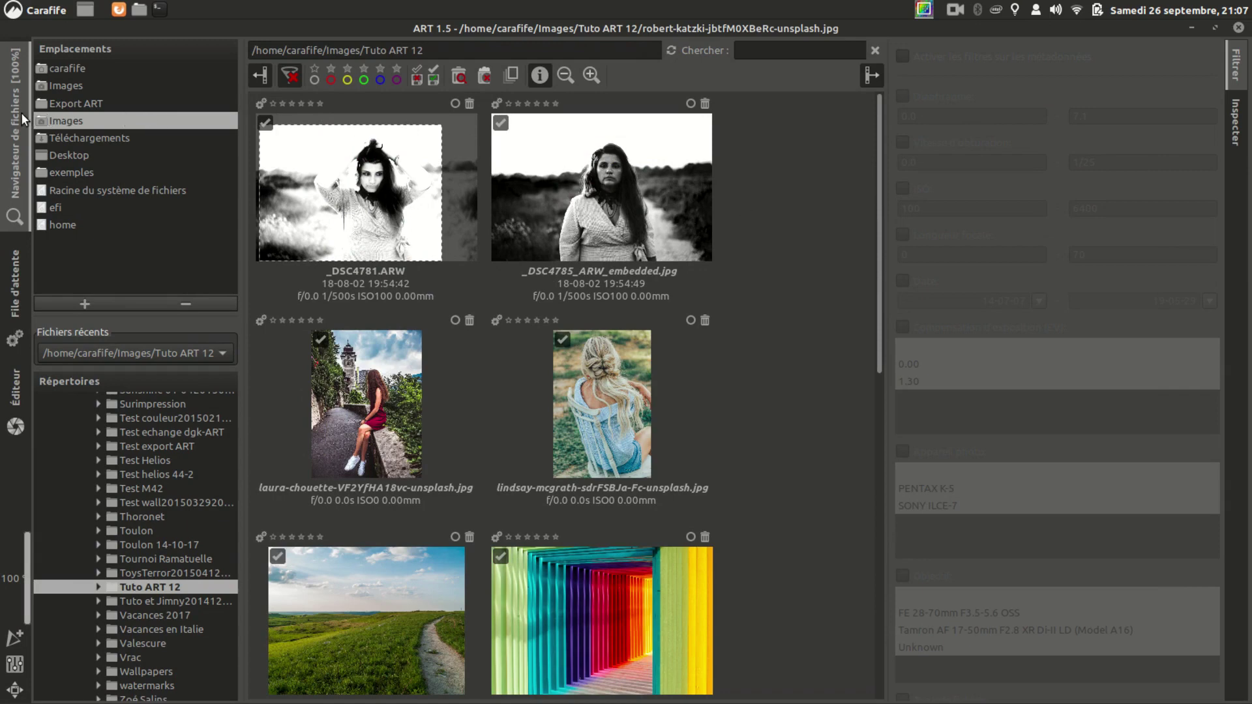
click(17, 257)
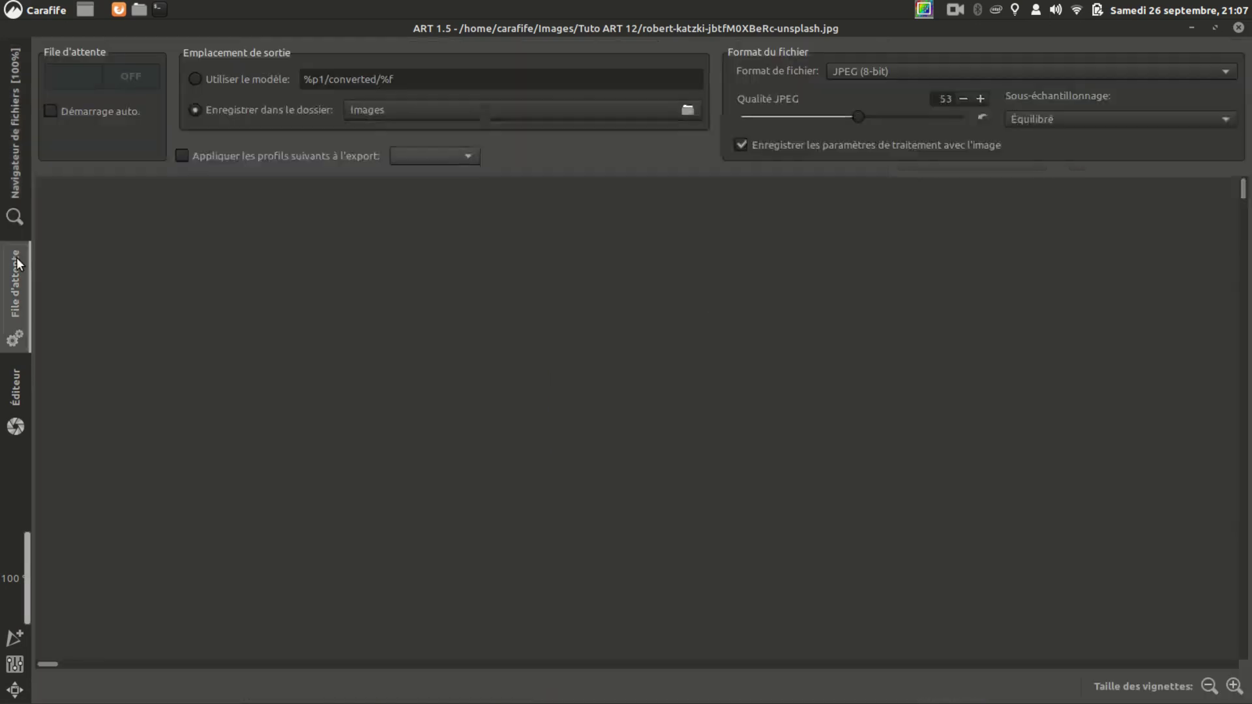
click(17, 388)
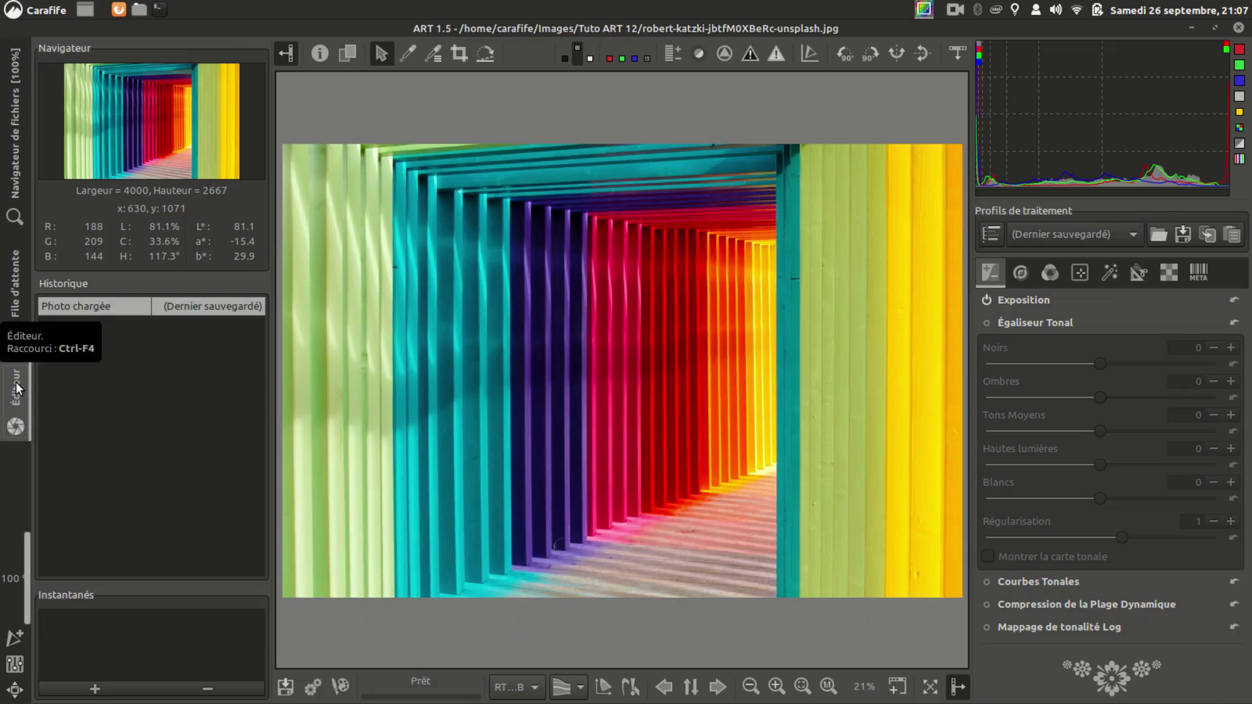
click(10, 128)
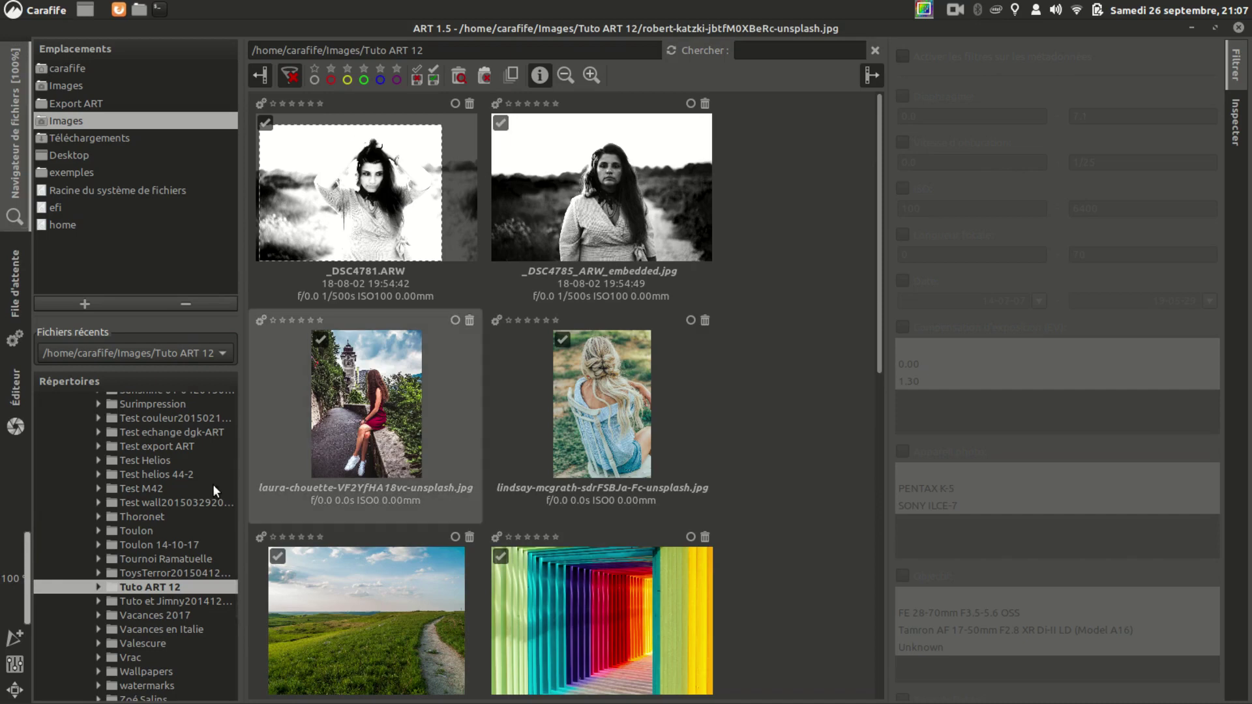
Step: View the ICC profile creator and the general, image processing and dynamic profile rules preferences, closing each dialog
click(26, 639)
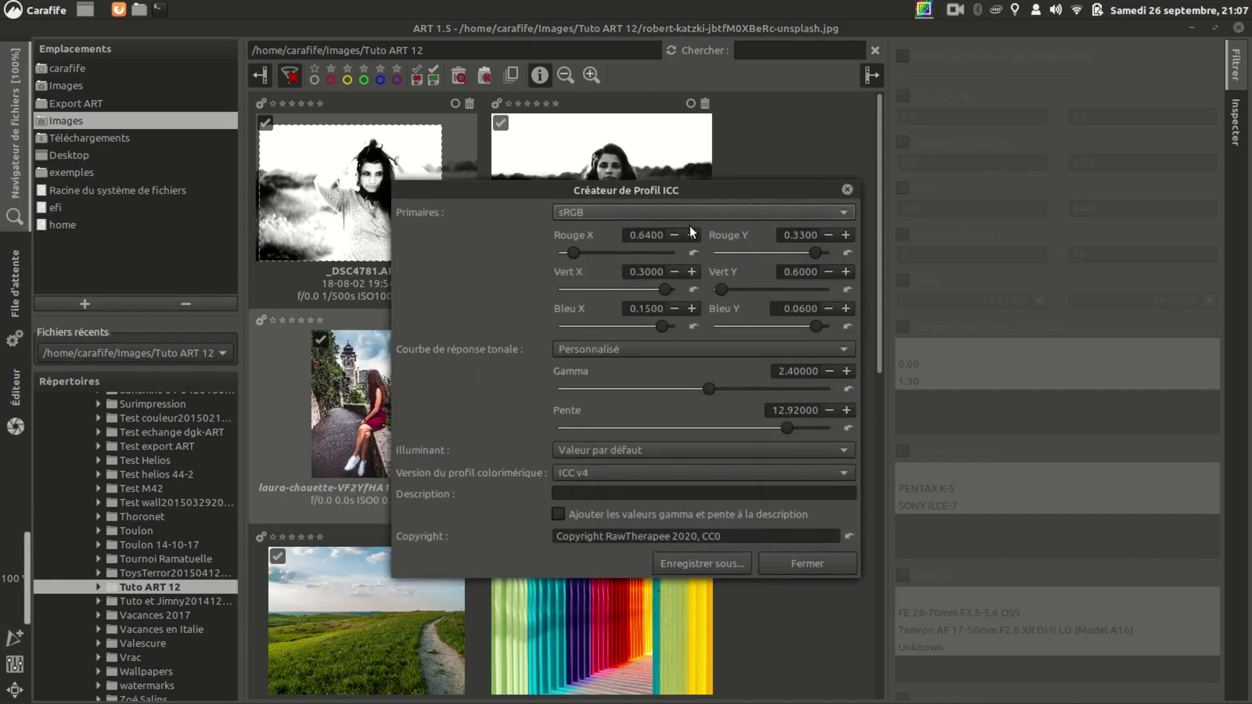
click(848, 190)
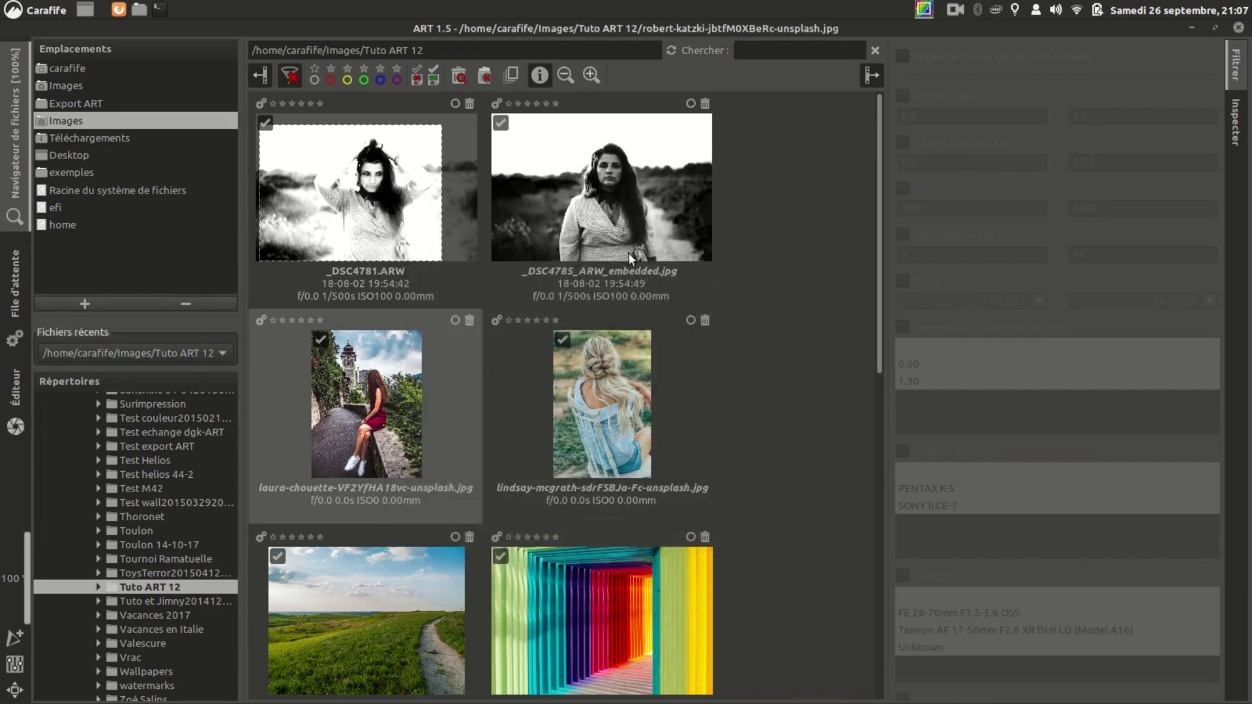
click(9, 665)
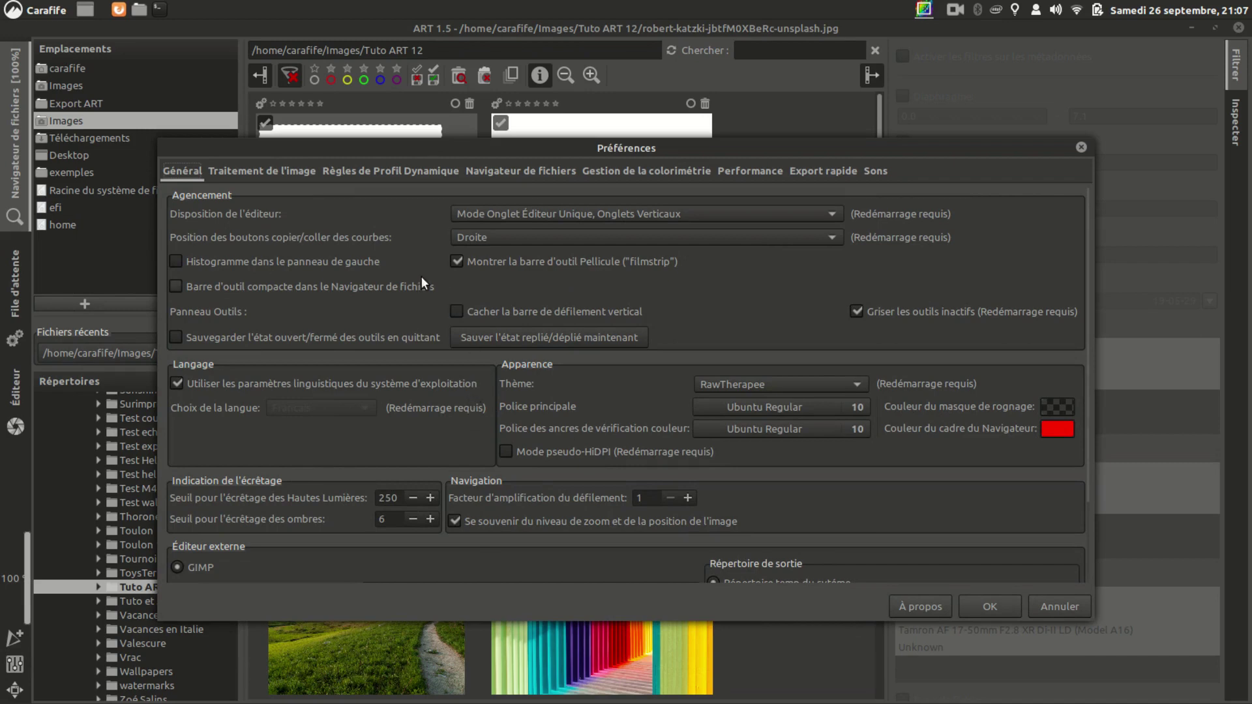
click(277, 168)
click(372, 168)
click(184, 170)
click(989, 606)
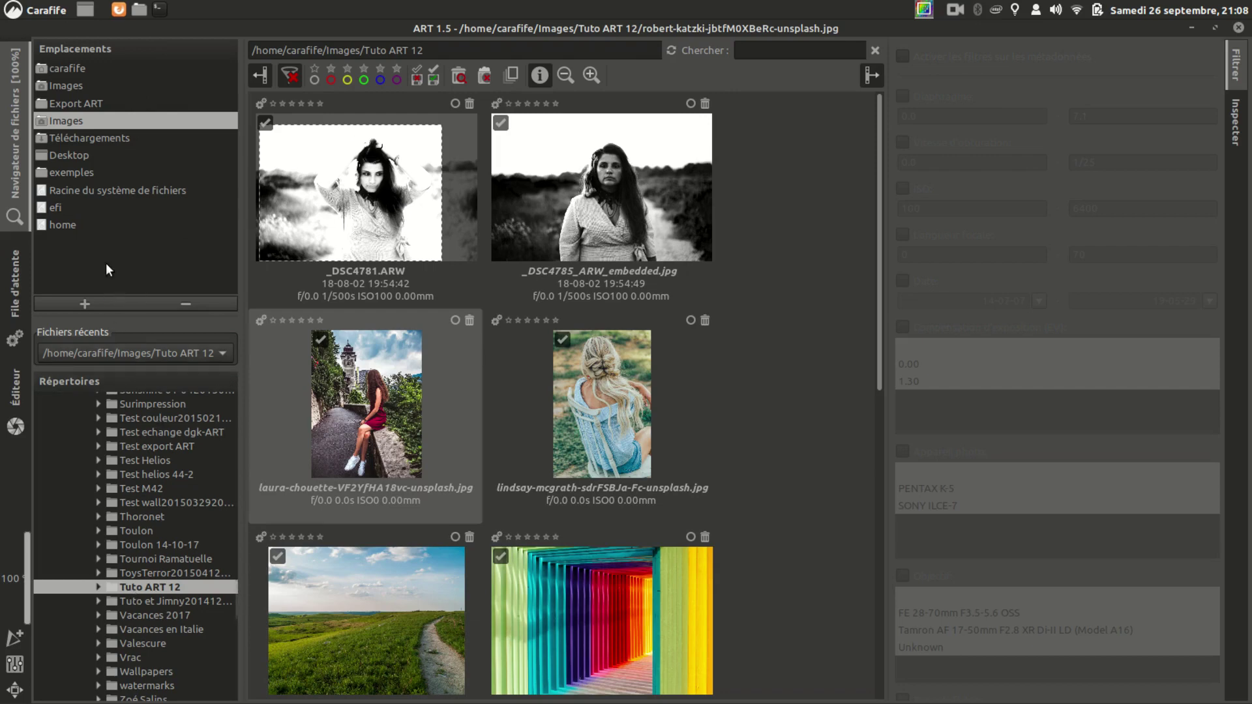
Step: Add the Tuto ART 12 folder to the places, open it through that shortcut and remove the shortcut
click(108, 300)
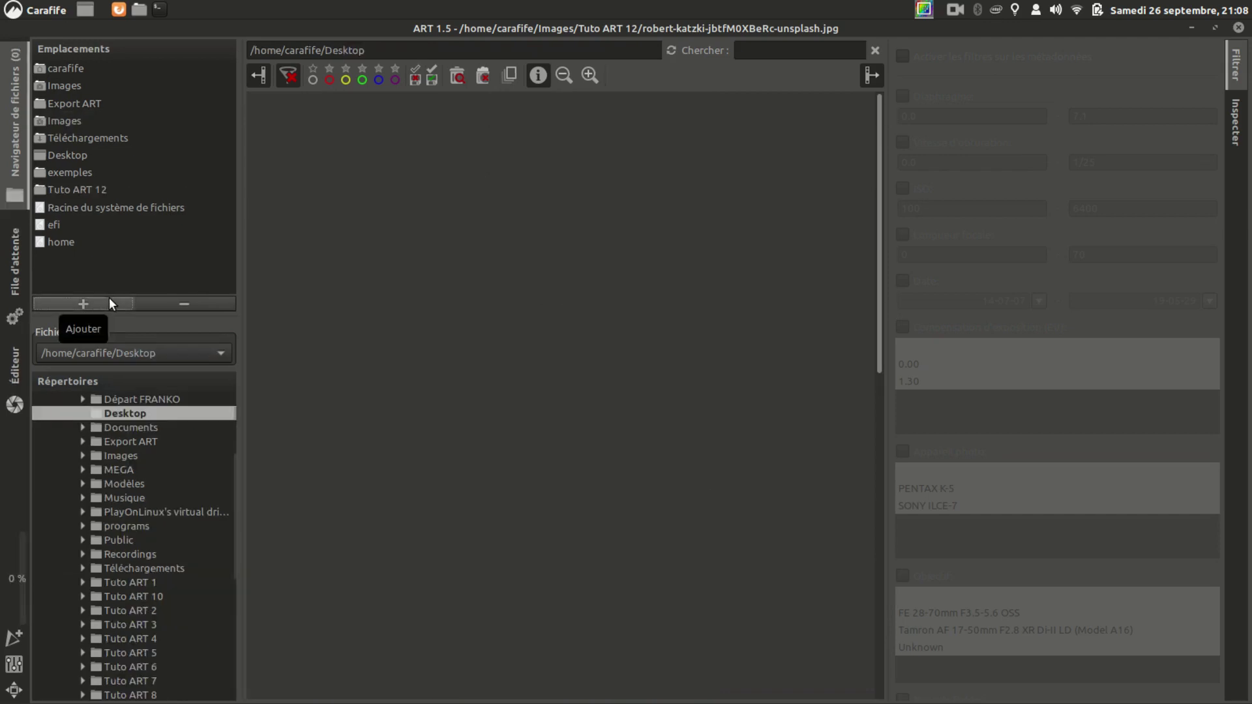
click(97, 189)
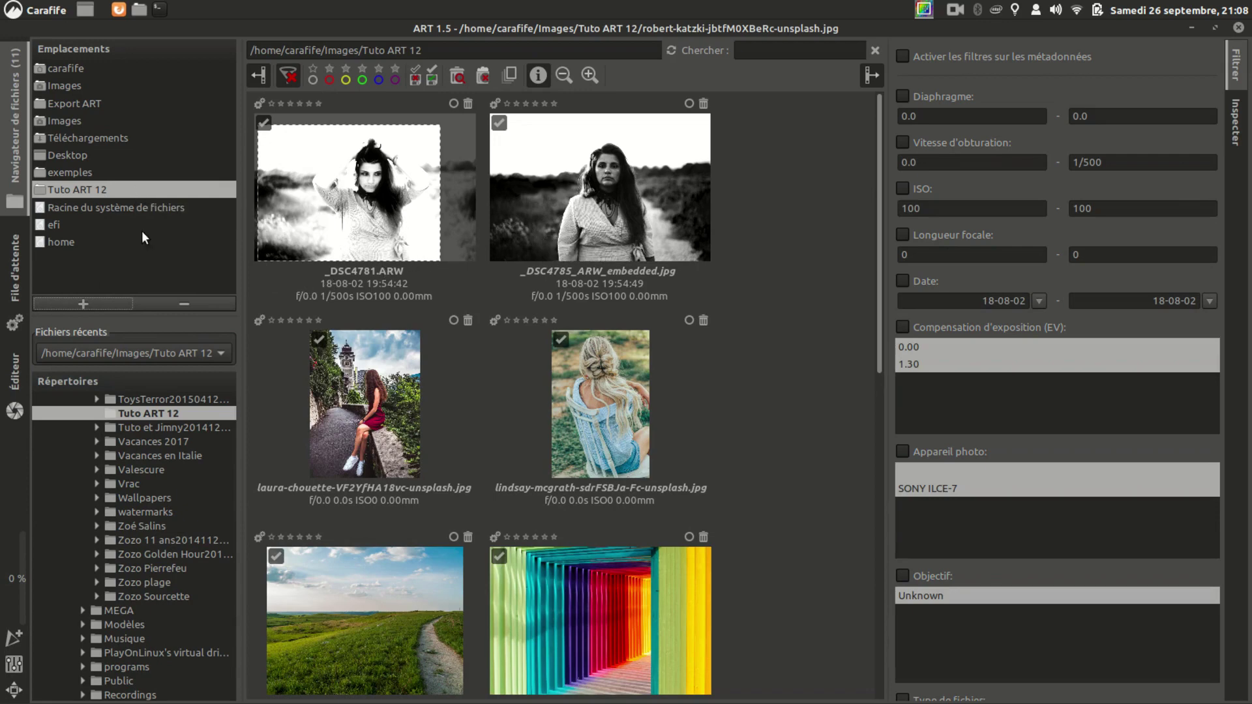
click(169, 301)
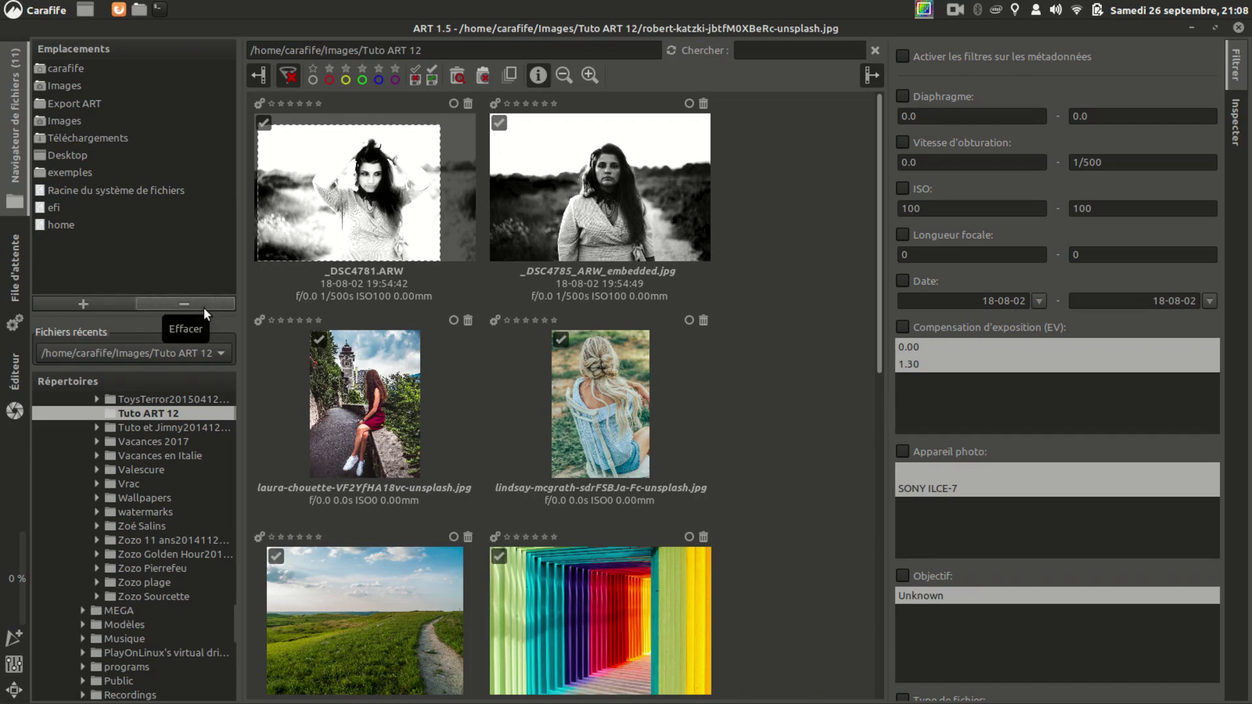
Step: Open the Loulou sourcette folder from the recent folders and look through its photos
click(181, 344)
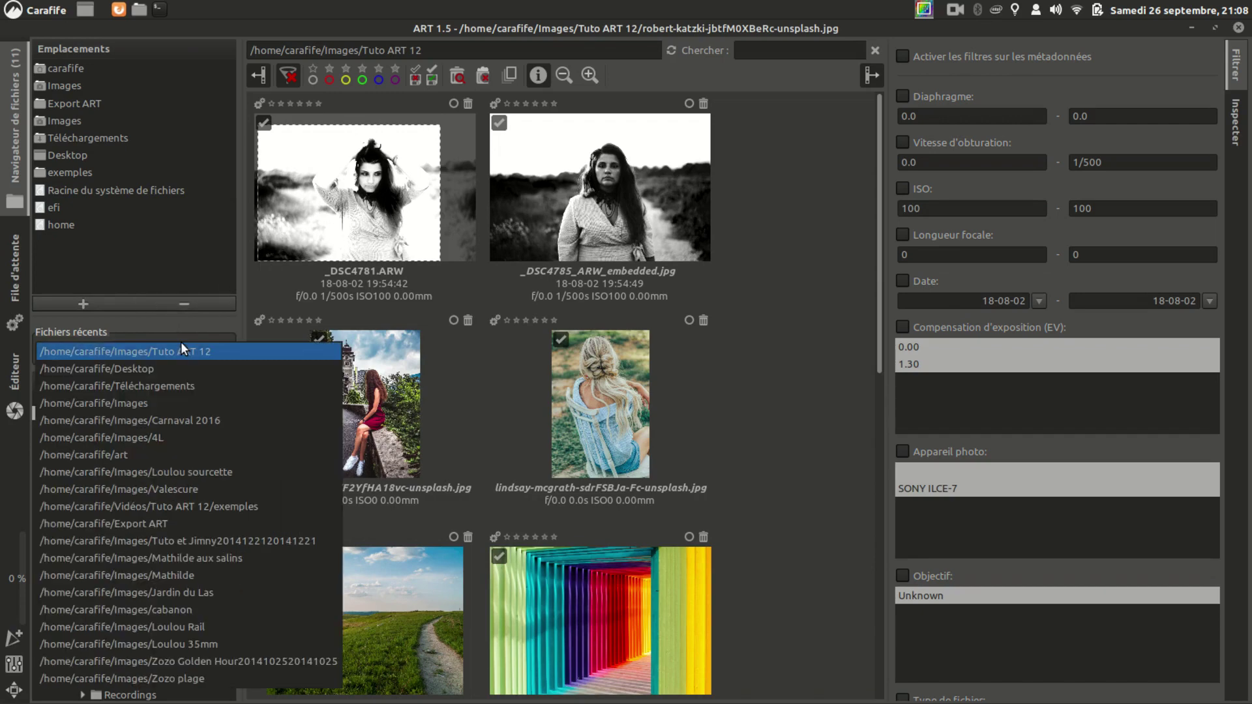
click(171, 471)
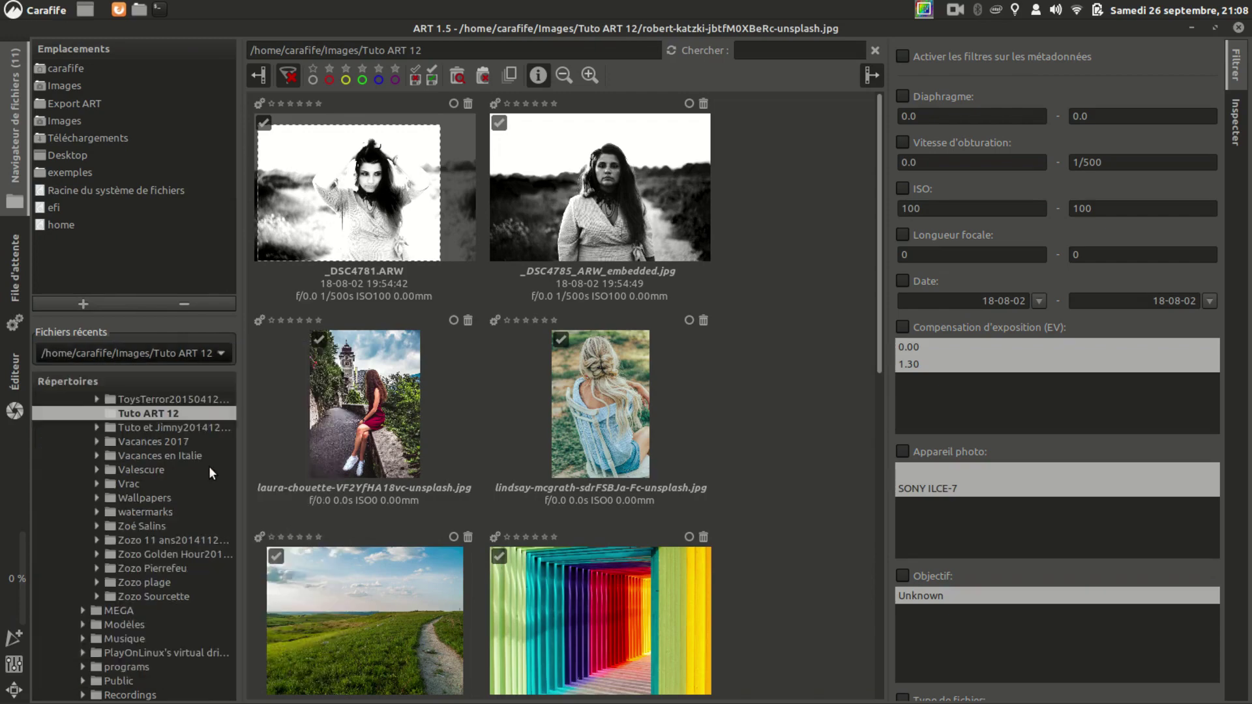
scroll(577, 363, down, 3)
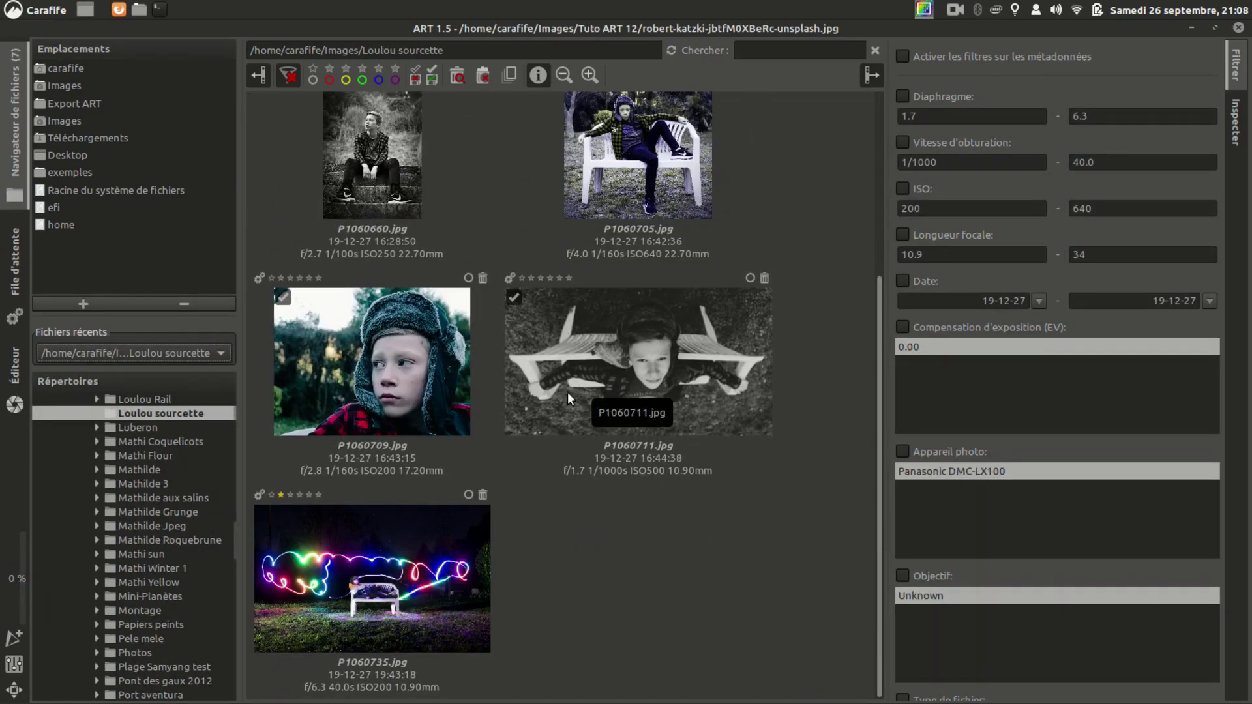
Step: Lower the maximum number of recent folders by two in the file browser preferences and check the recent folders
click(195, 358)
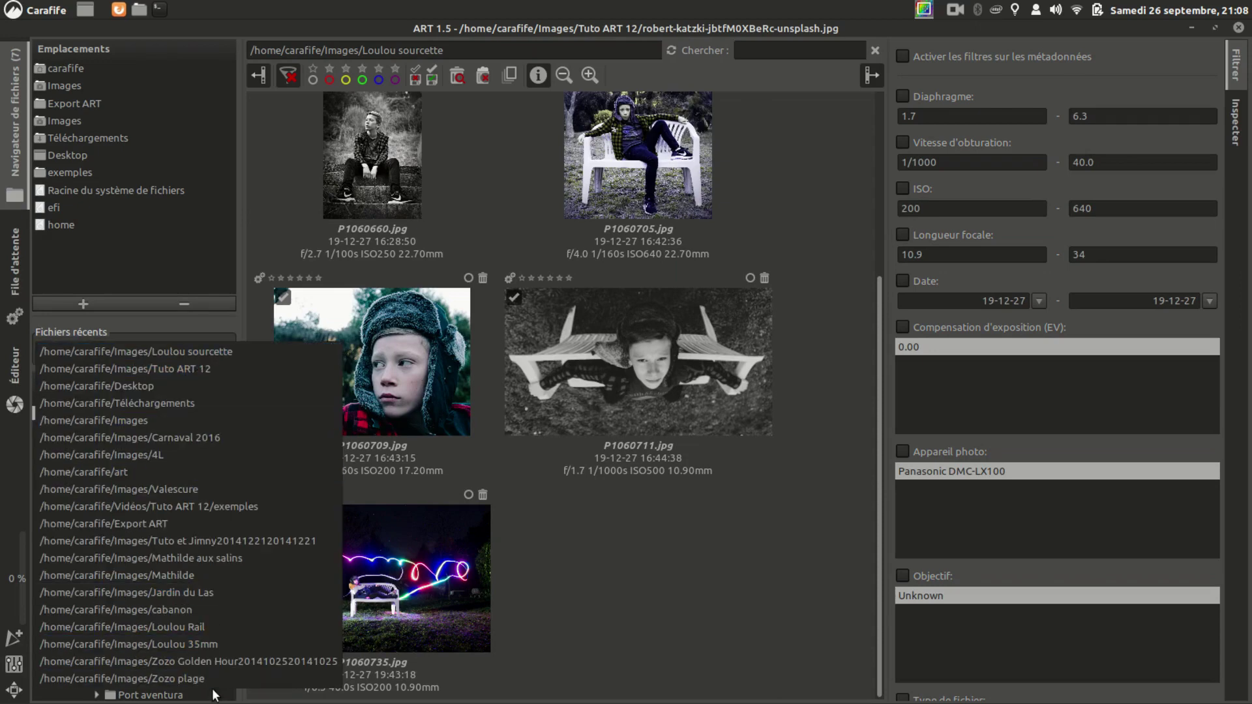
click(211, 318)
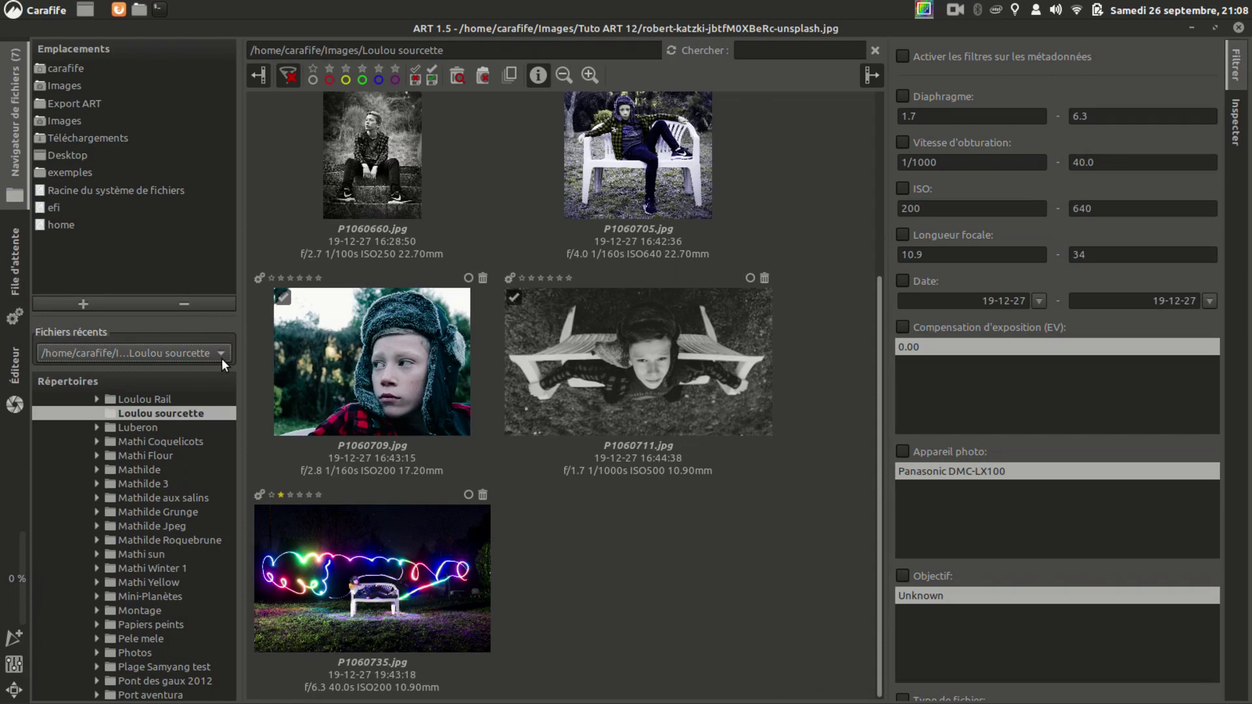
key(alt+p)
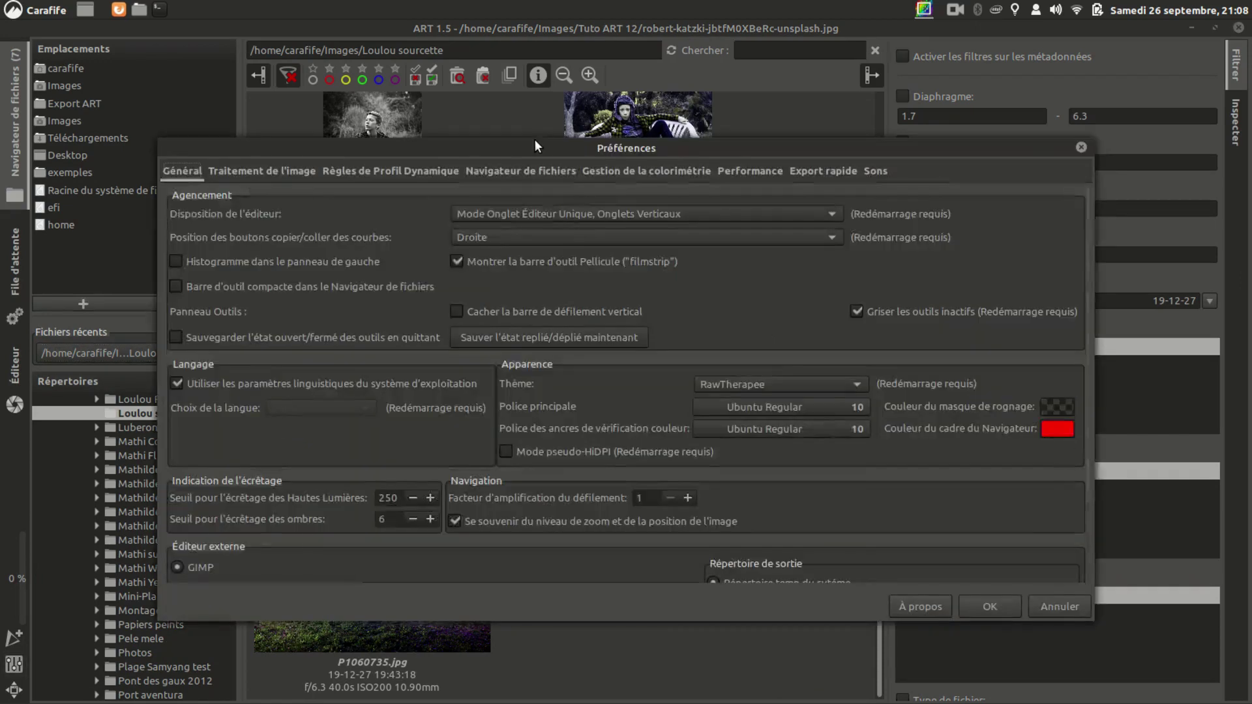
click(507, 171)
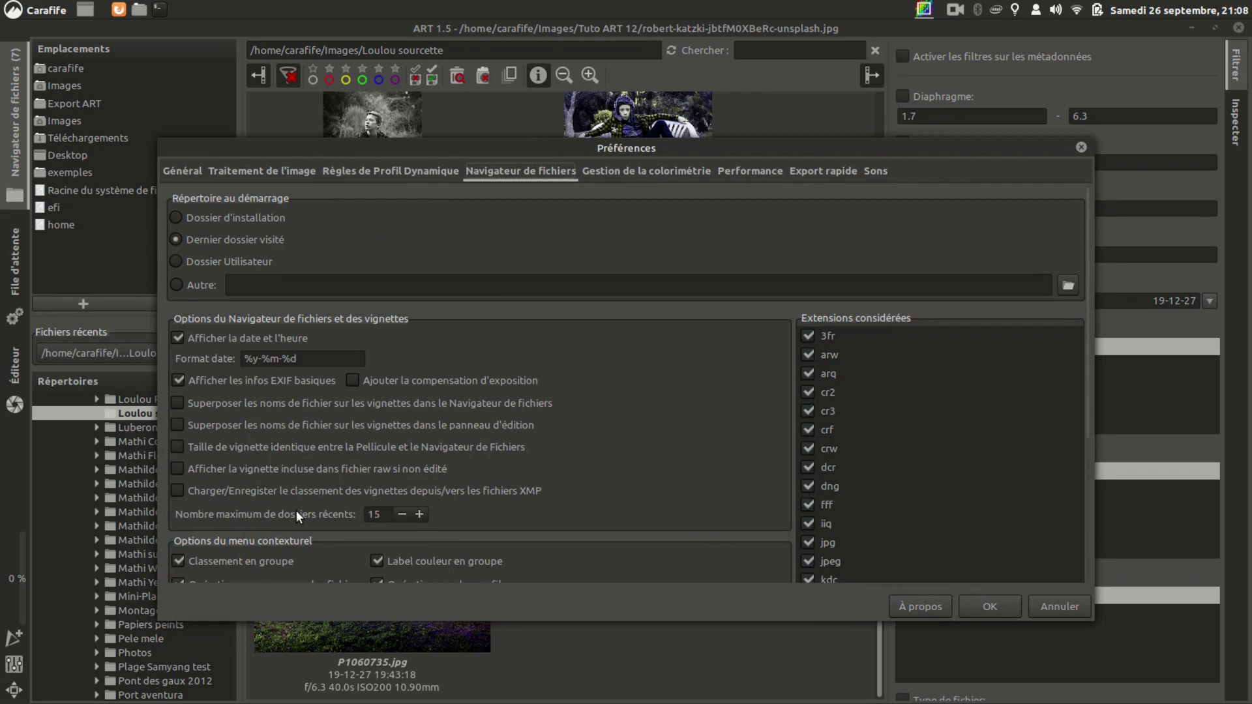
click(402, 516)
click(402, 515)
click(975, 611)
click(161, 354)
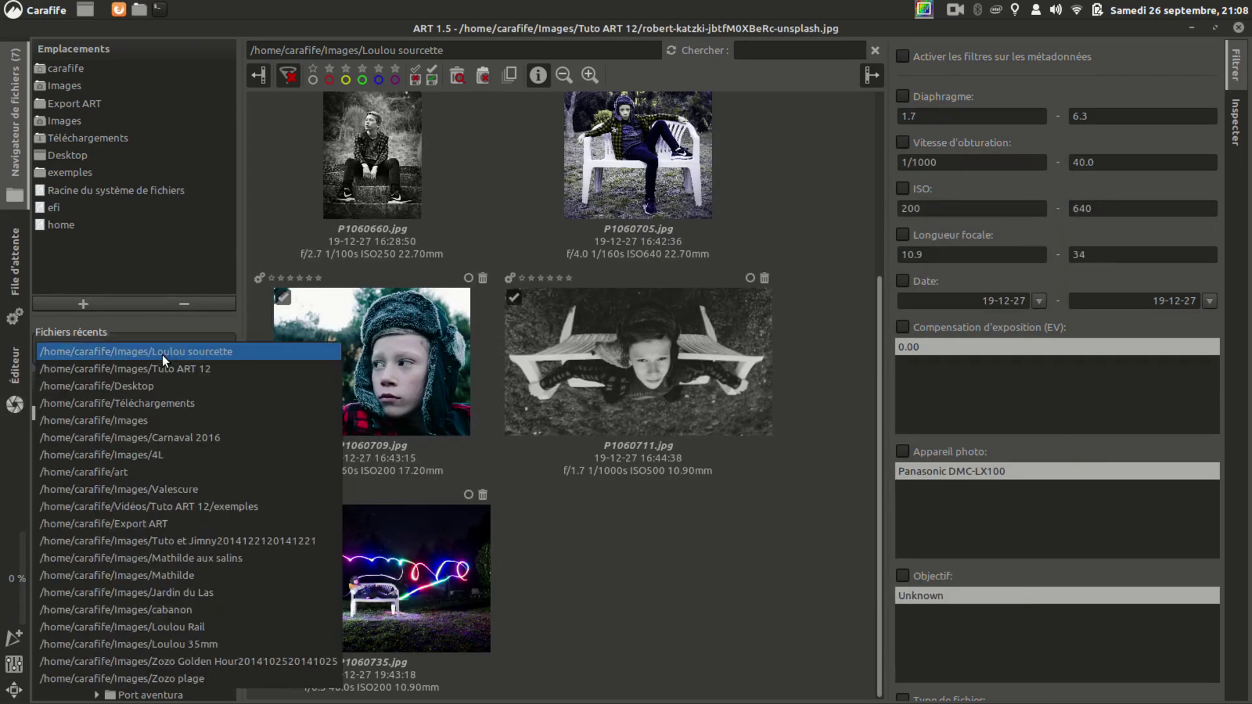
click(566, 610)
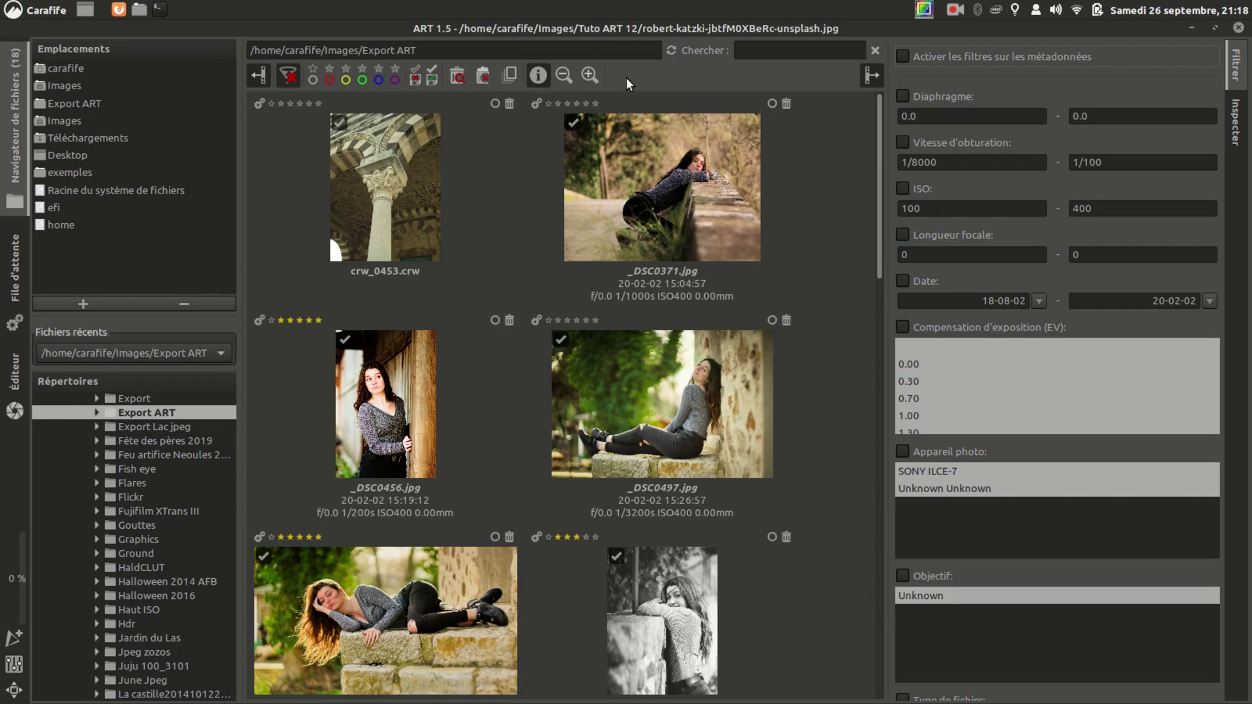
Step: Filter the Export ART photos by each rating, from unrated through five stars, and clear the filter
click(288, 77)
click(316, 69)
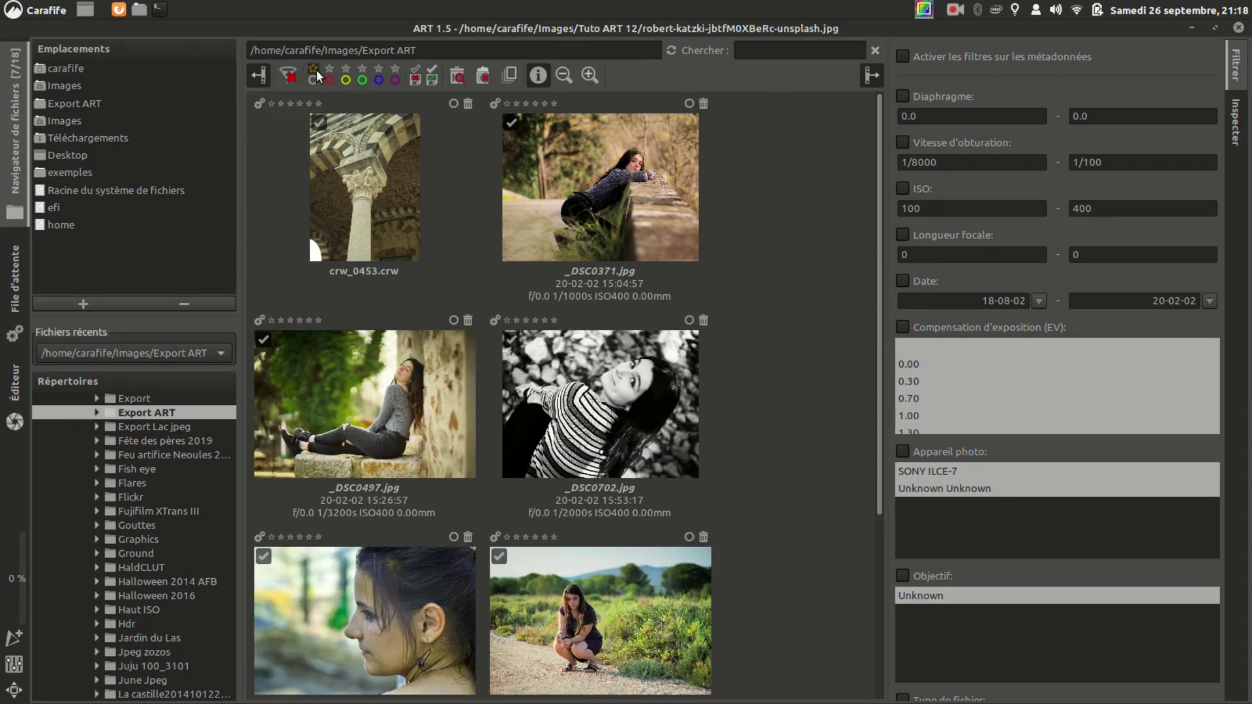
click(329, 69)
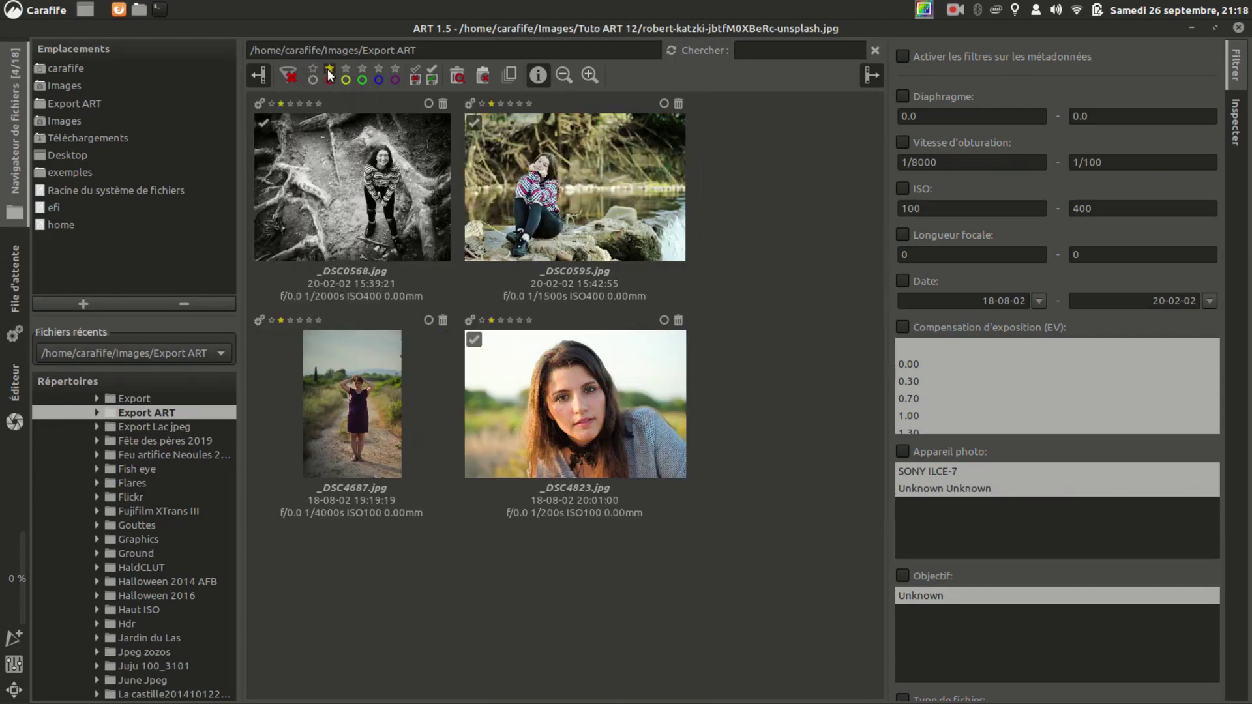
click(344, 70)
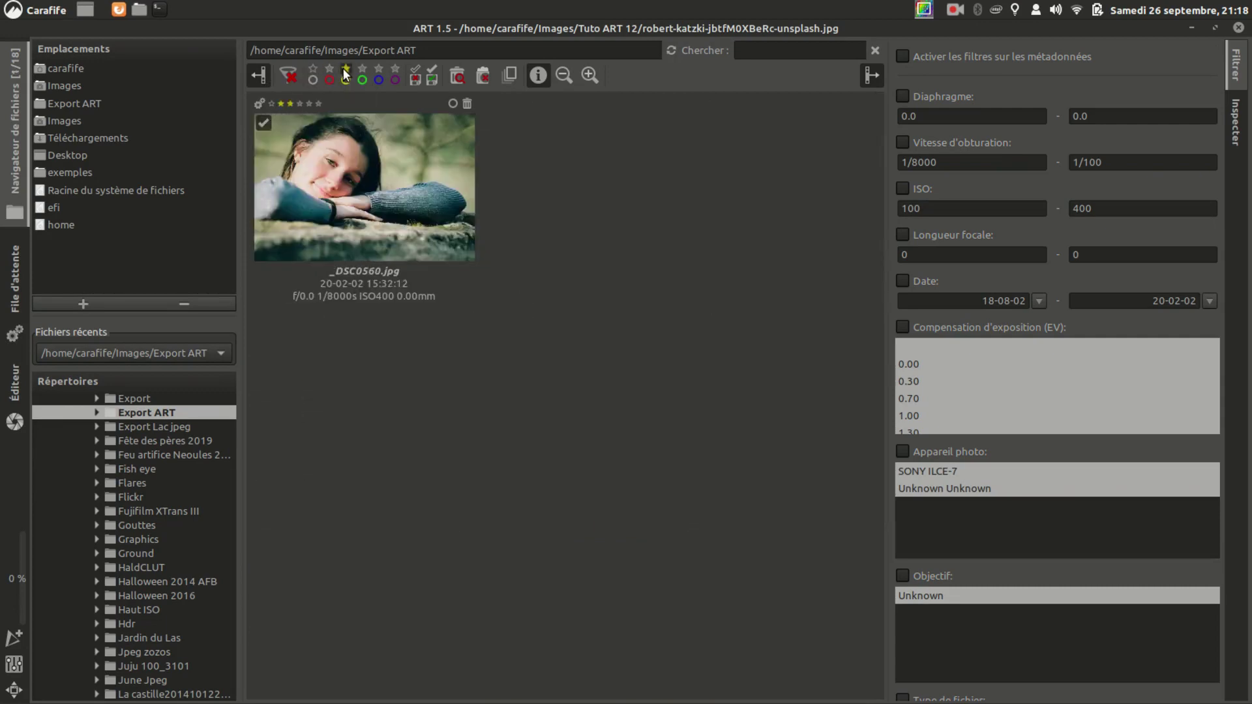
click(358, 66)
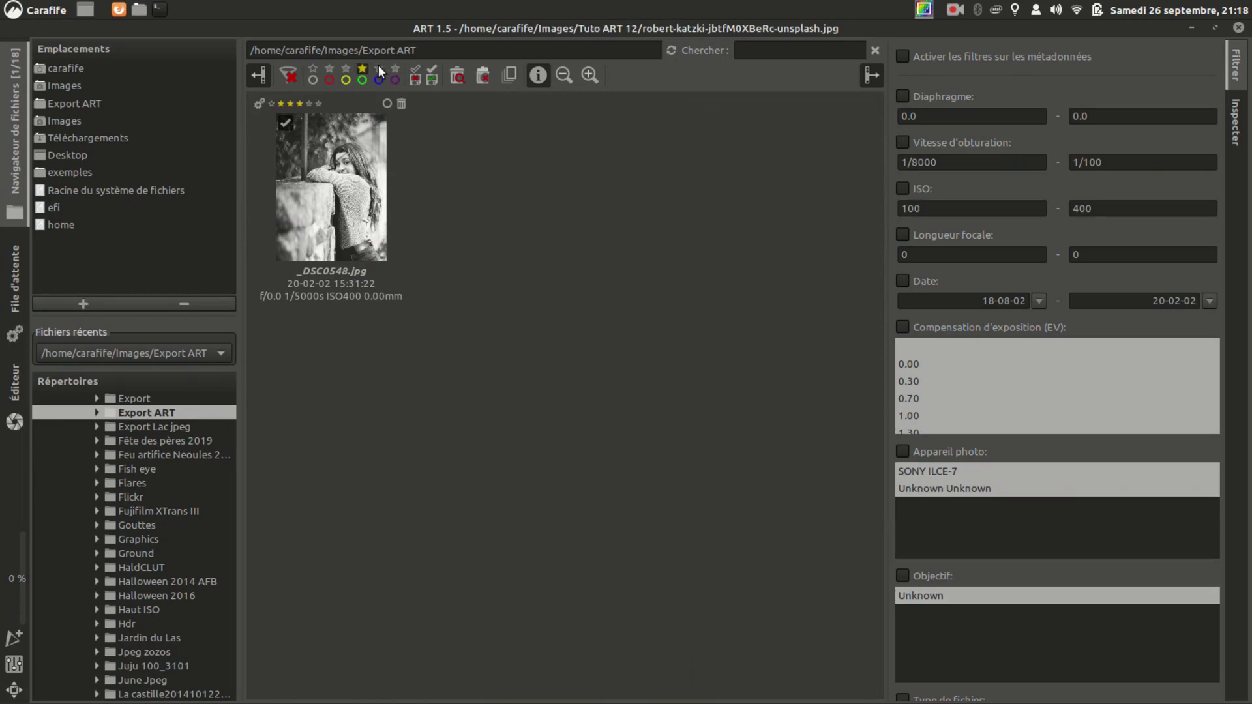
click(378, 67)
click(390, 68)
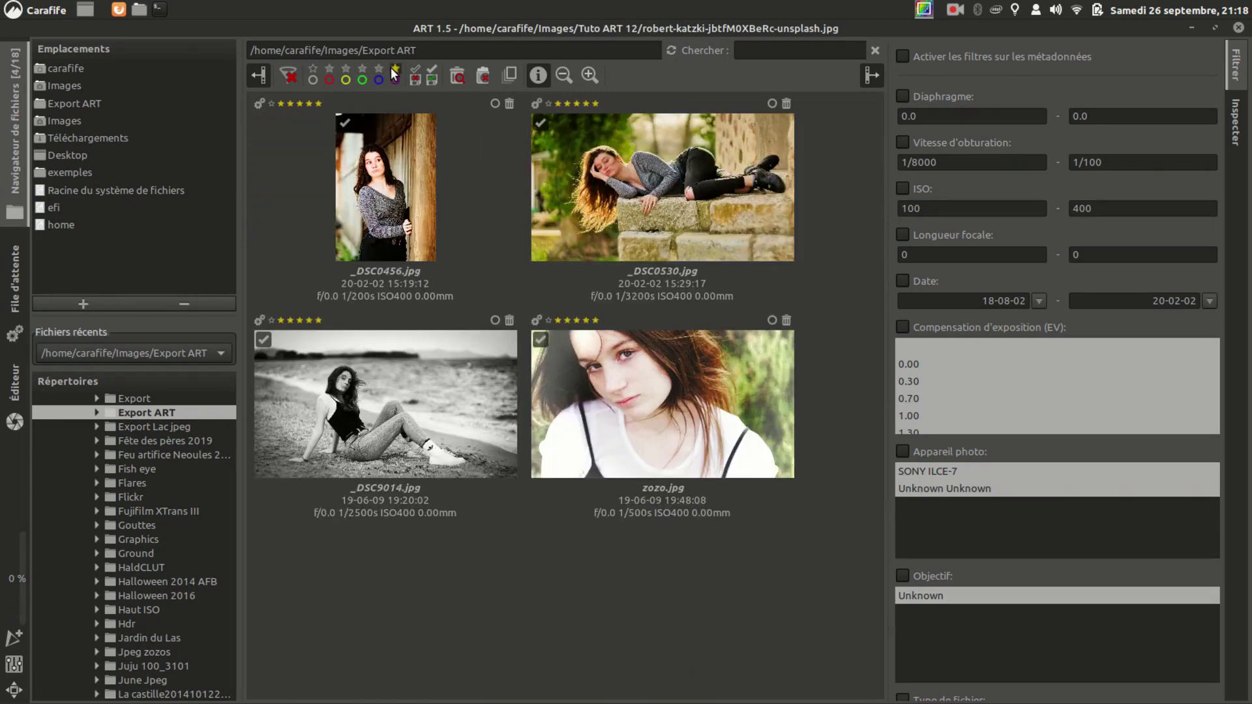
click(290, 74)
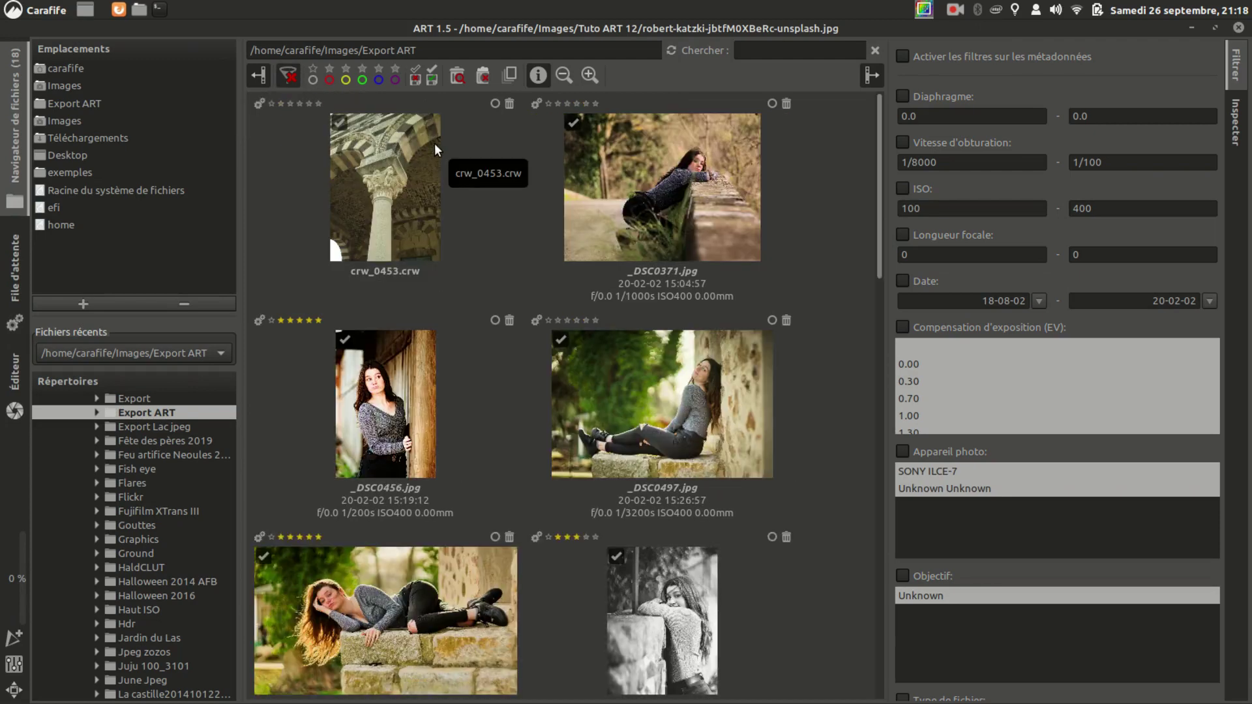
Step: Filter the Export ART photos by the red and yellow colour labels, and clear the filter
click(330, 79)
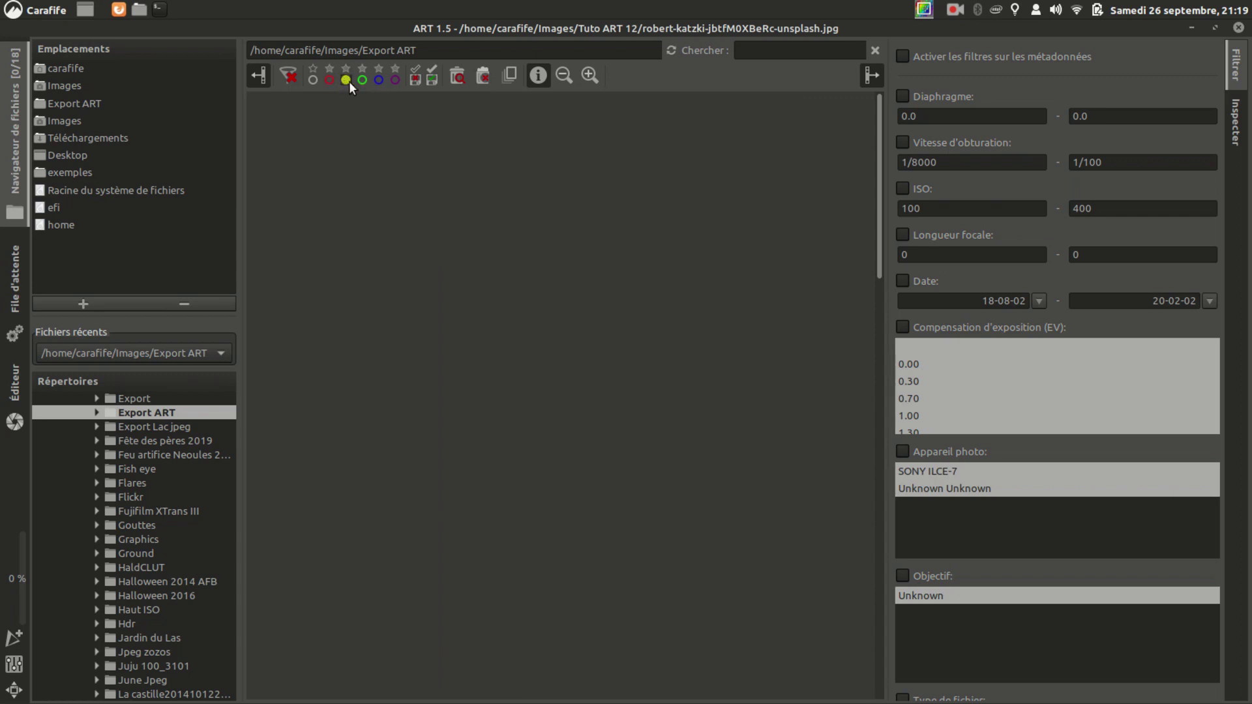
click(288, 77)
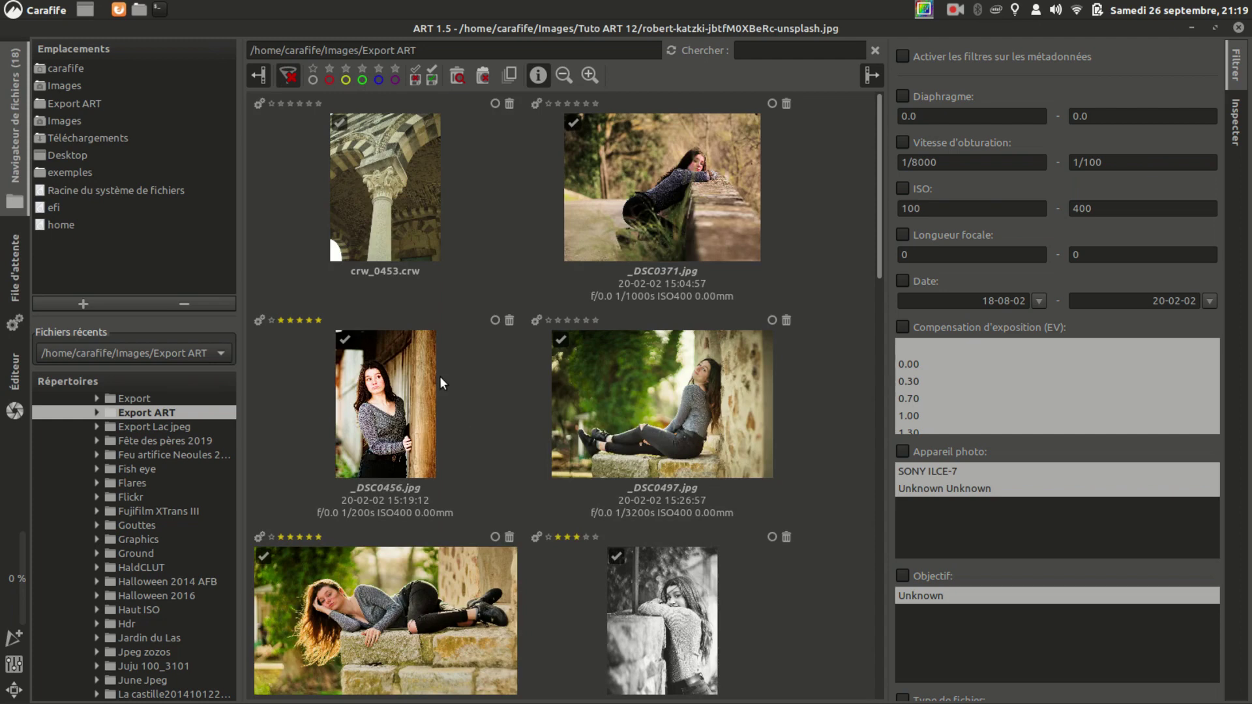
Step: Give _DSC0371.jpg the red colour label and show only the photos labelled red
click(603, 223)
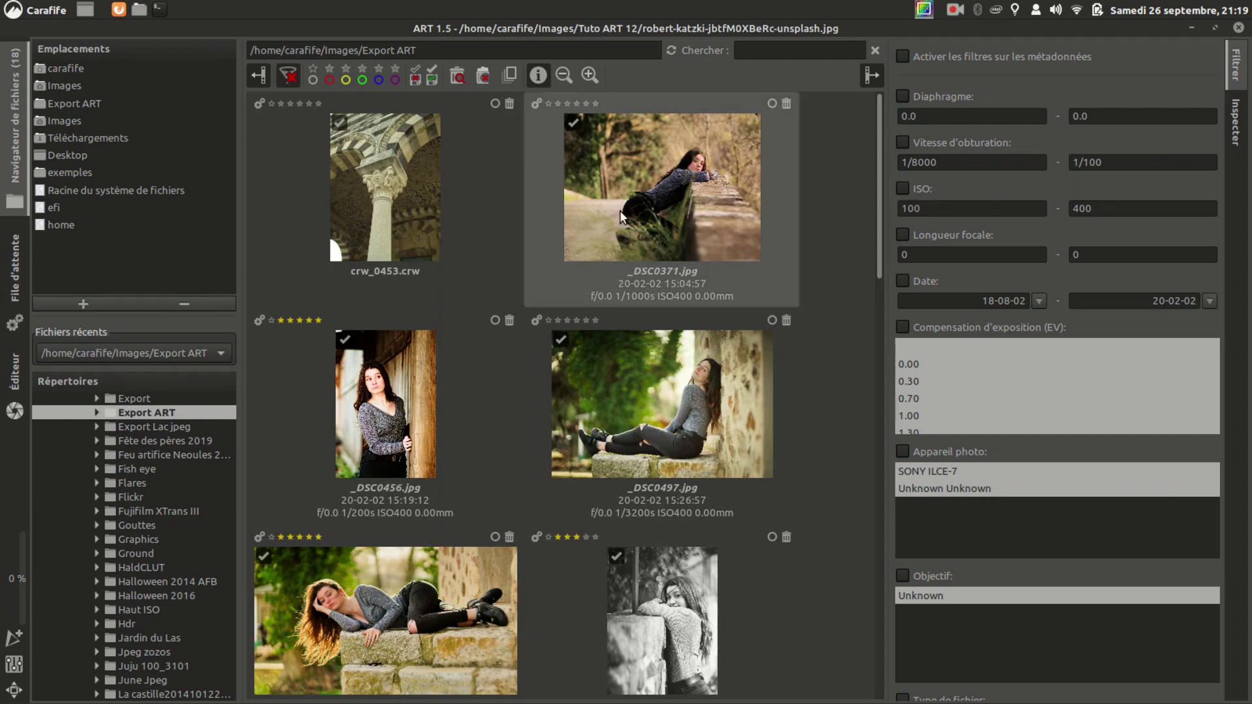
right_click(689, 203)
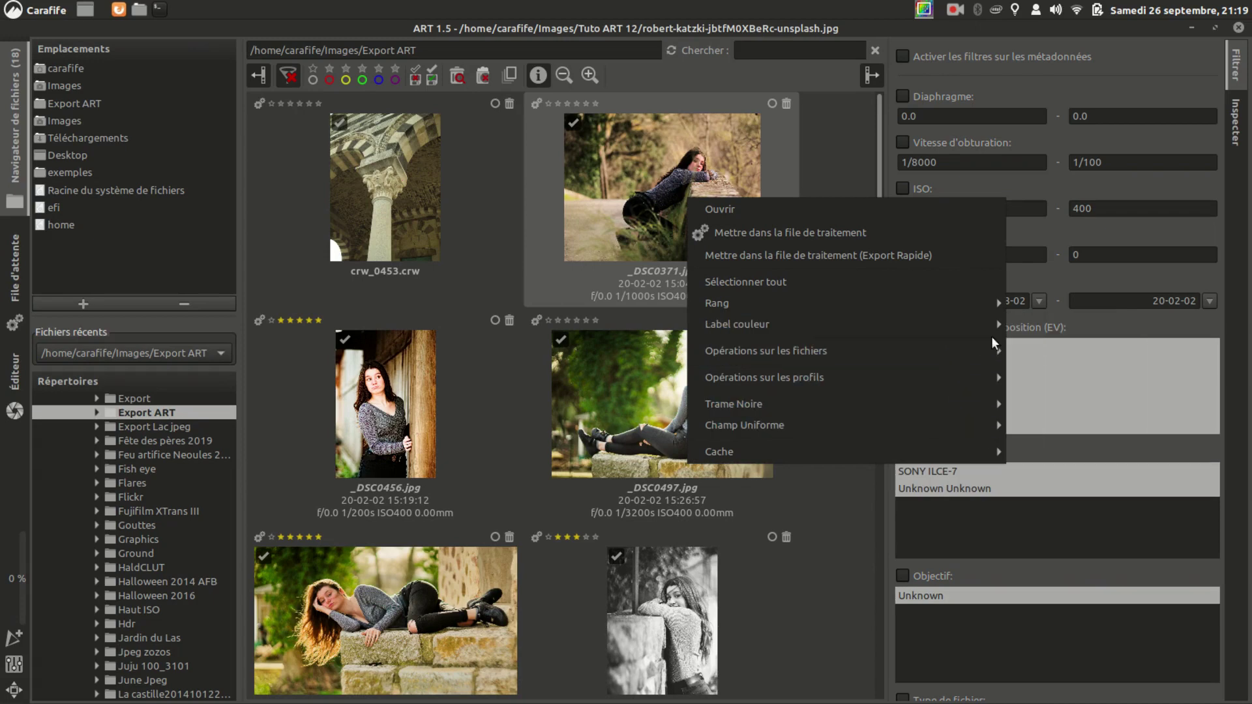
mouse_move(978, 324)
click(1054, 349)
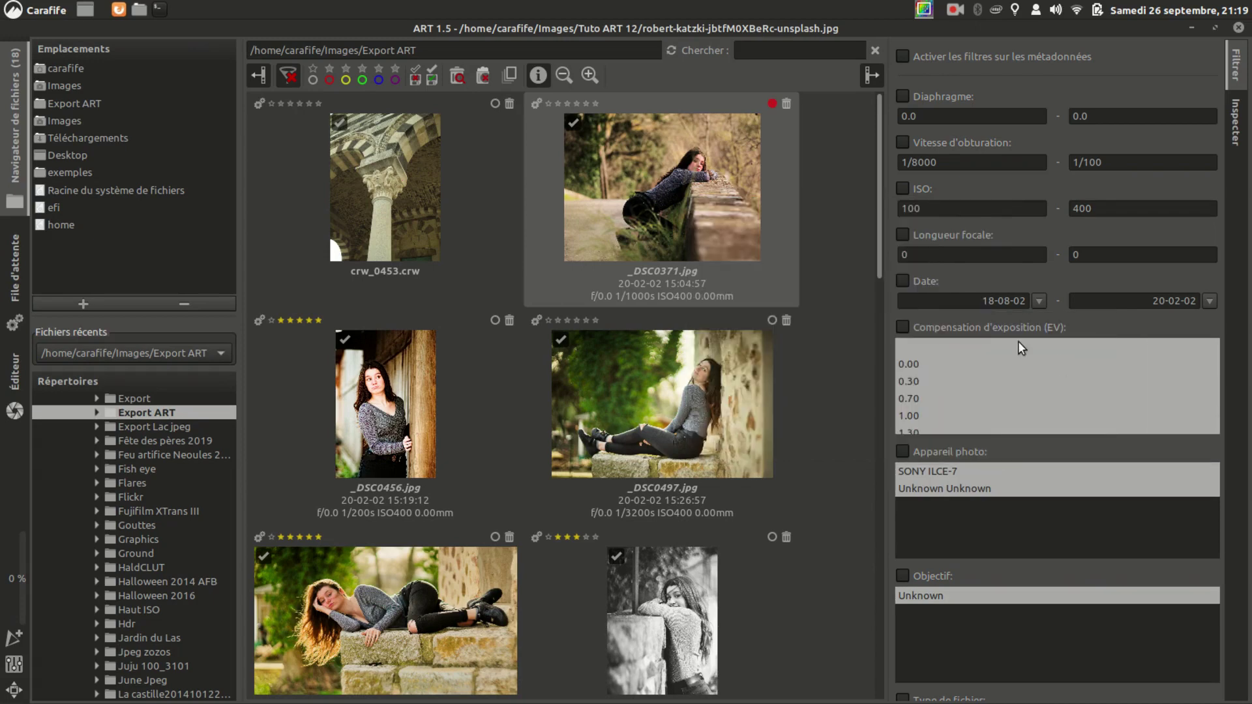
click(330, 81)
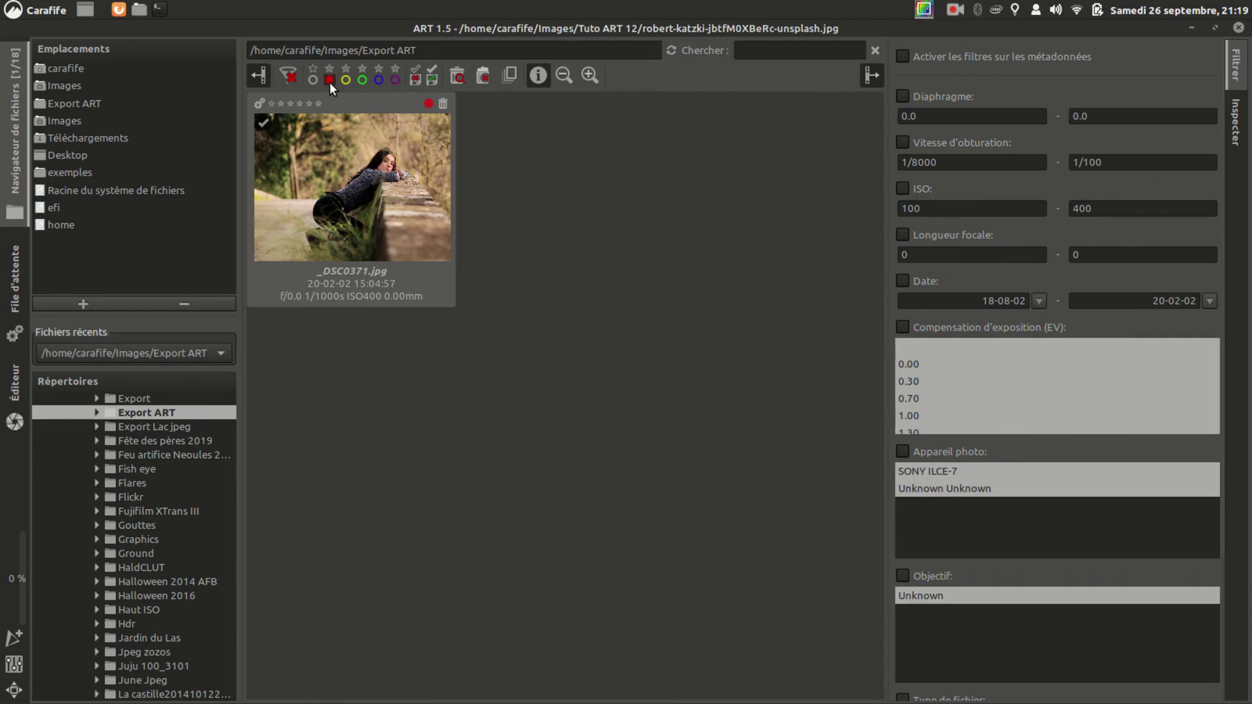
Step: Clear the red label filter and try the filters for unsaved and saved images in Export ART
click(283, 79)
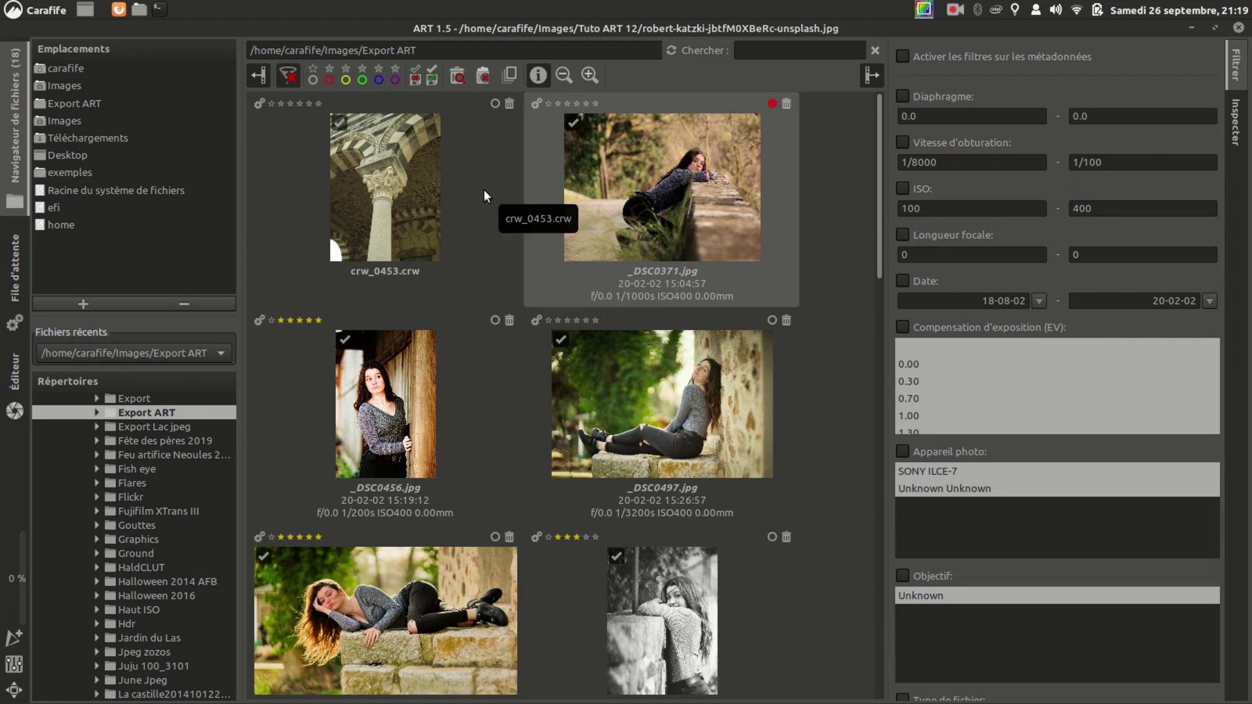
click(412, 79)
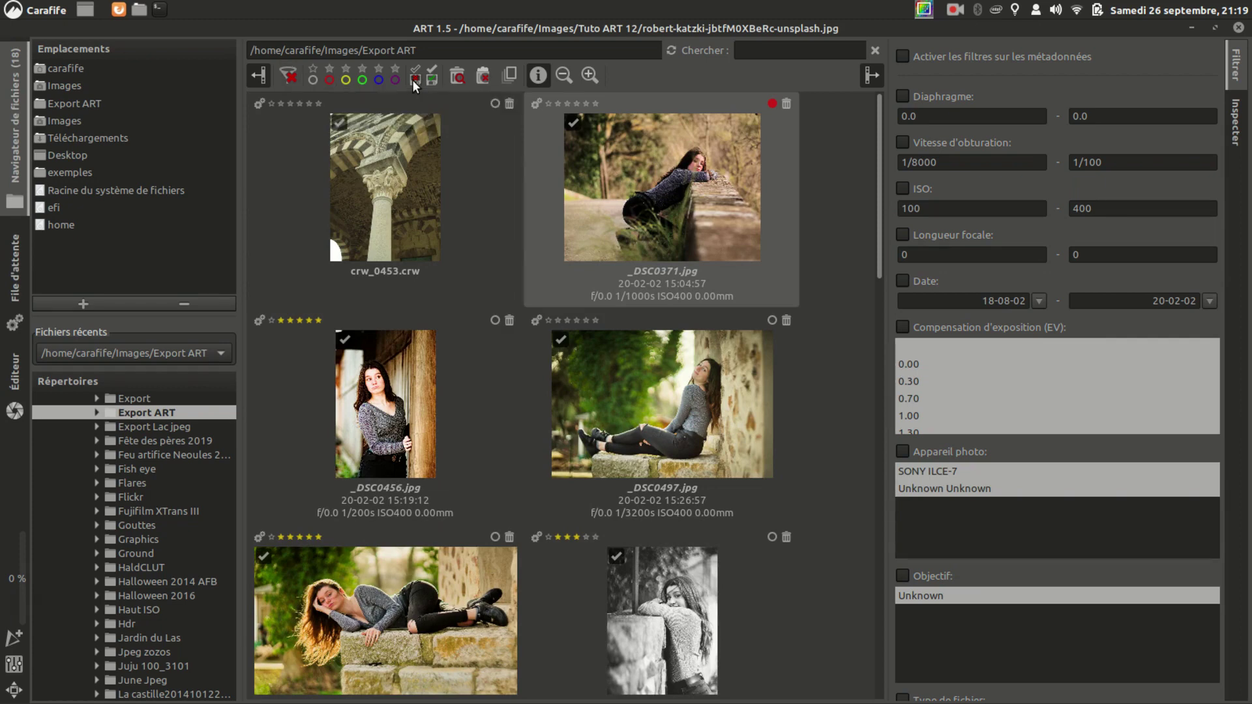
click(427, 79)
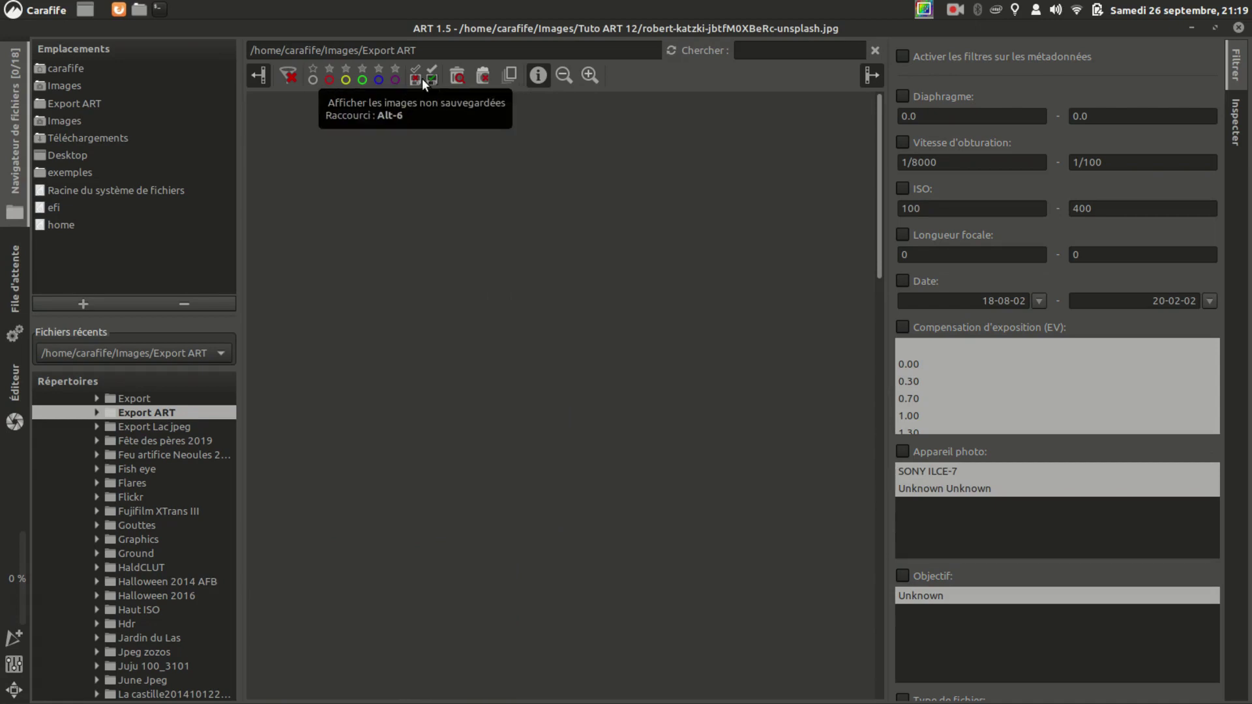
click(428, 78)
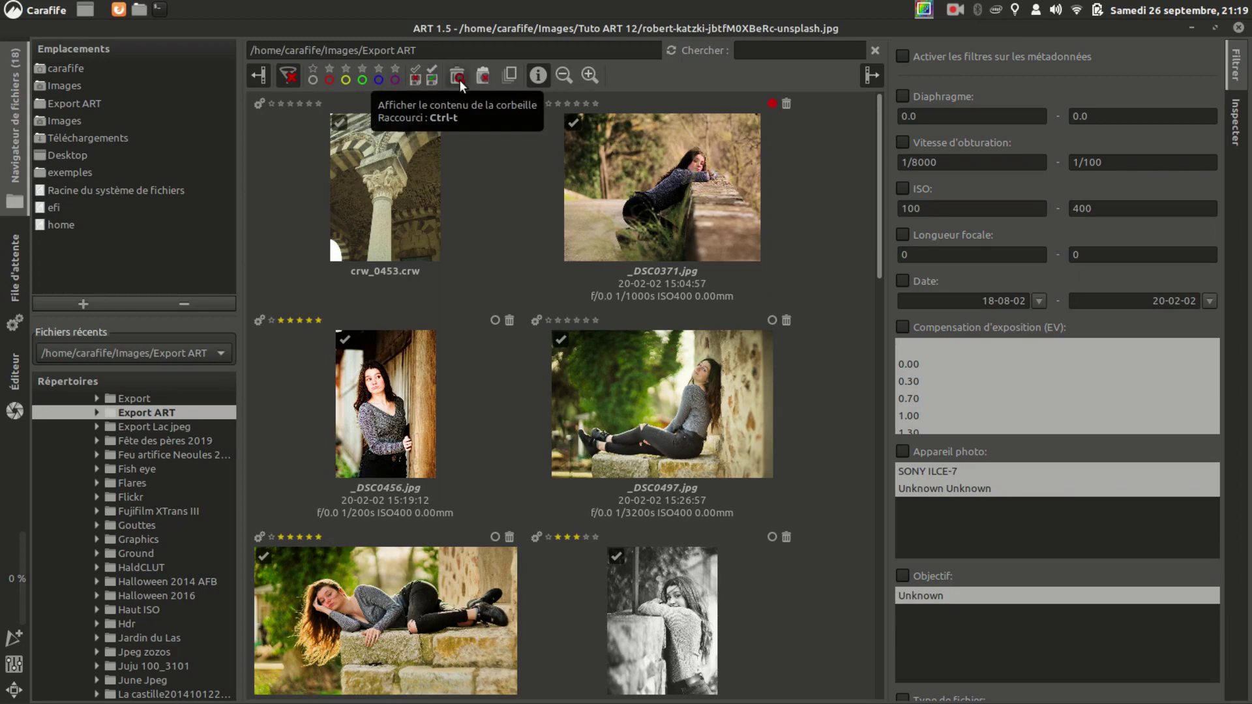
Step: View the trash contents, show only the non-deleted photos, and clear the filter
click(459, 79)
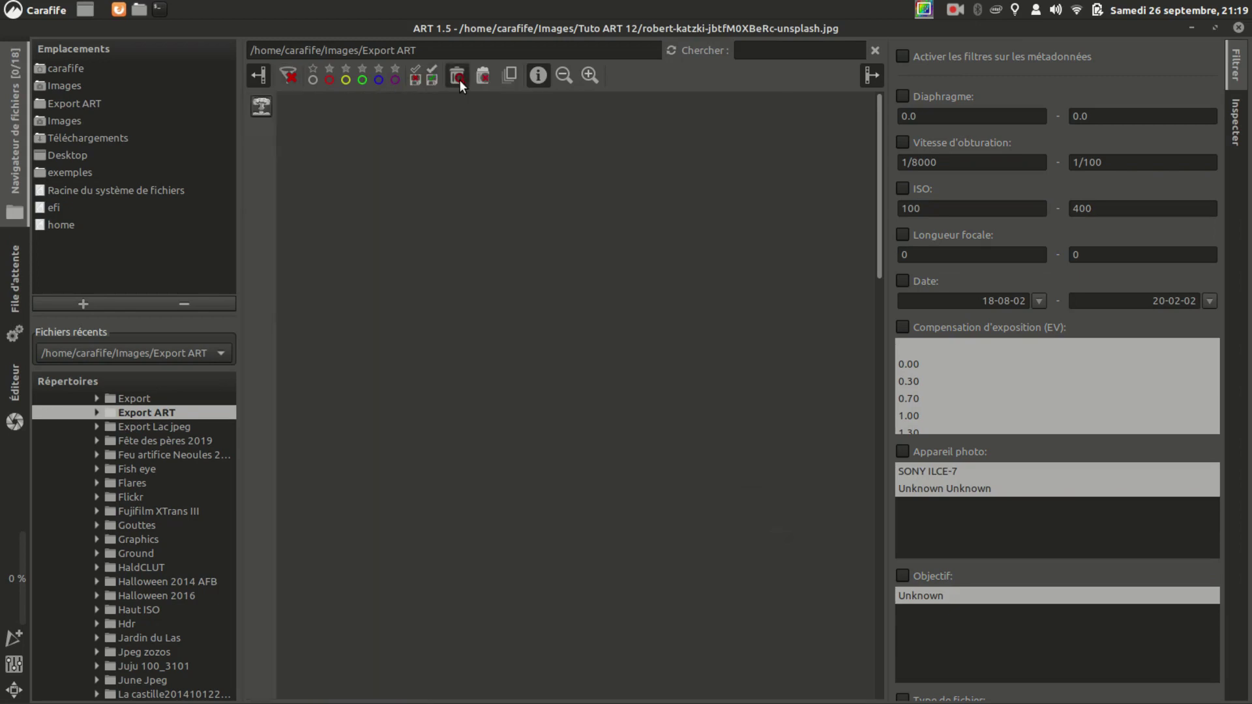
click(459, 80)
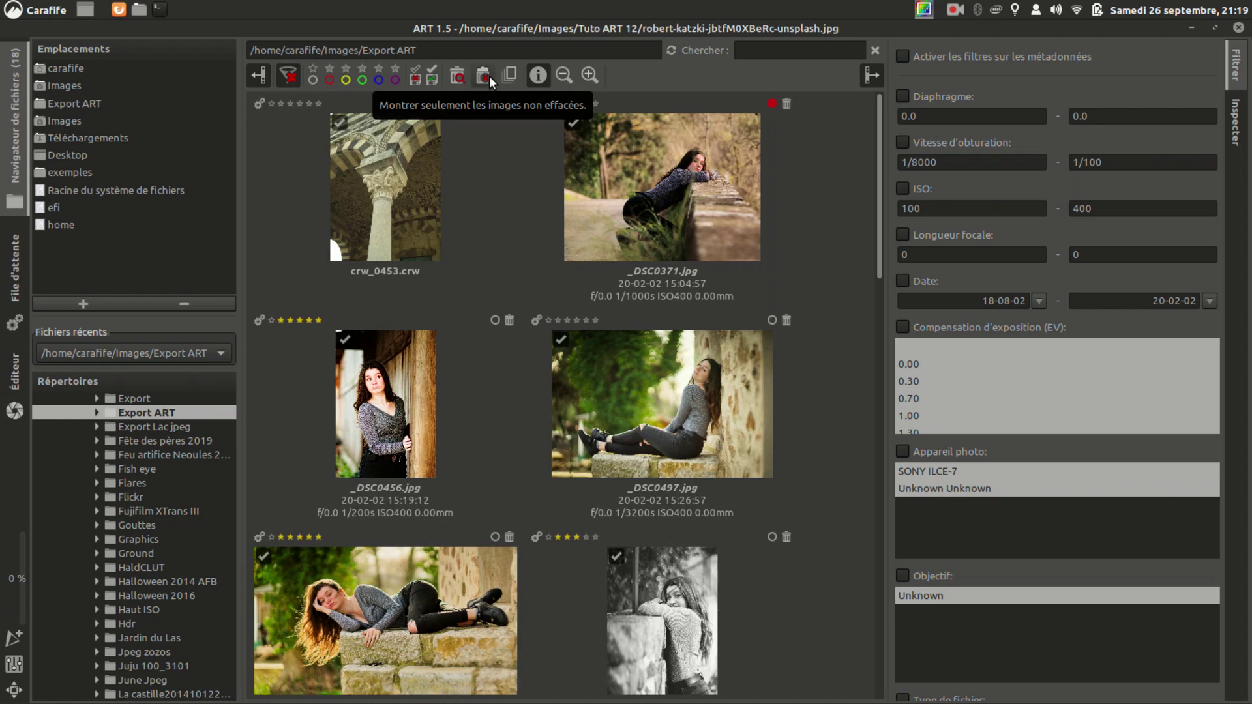
click(489, 77)
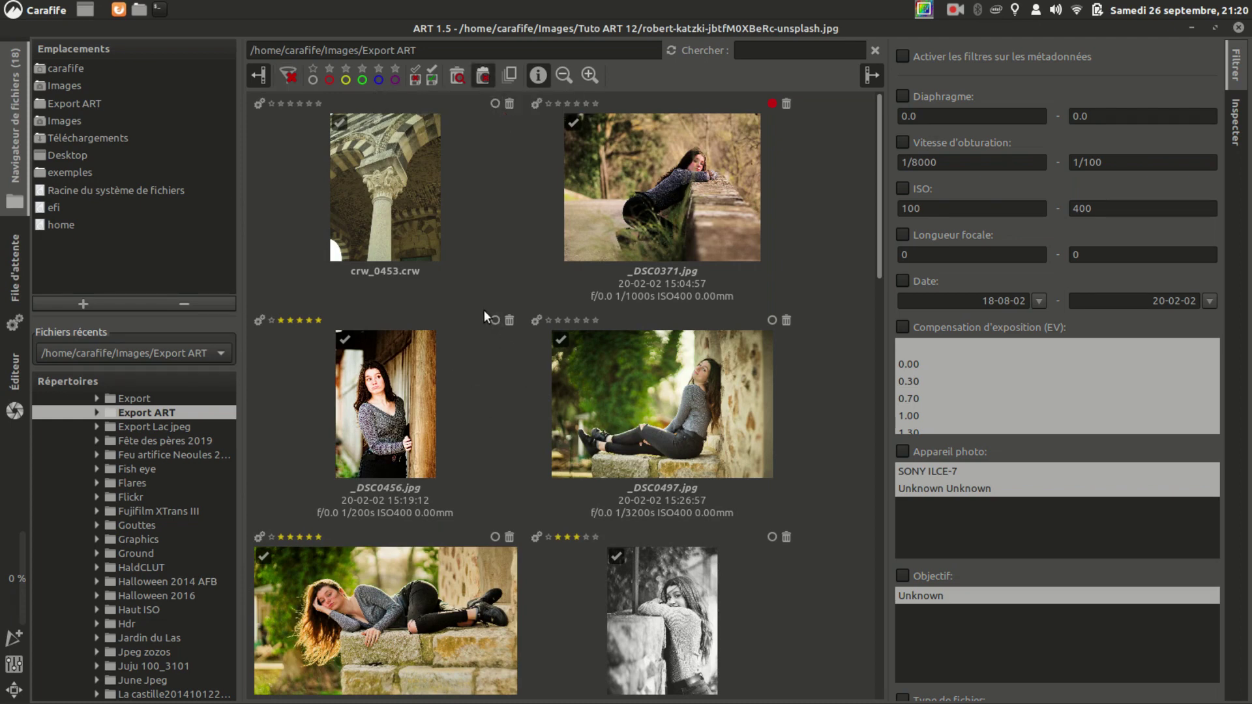
click(294, 79)
Step: Move crw_0453.crw to the trash and restore it from the trash view
click(406, 148)
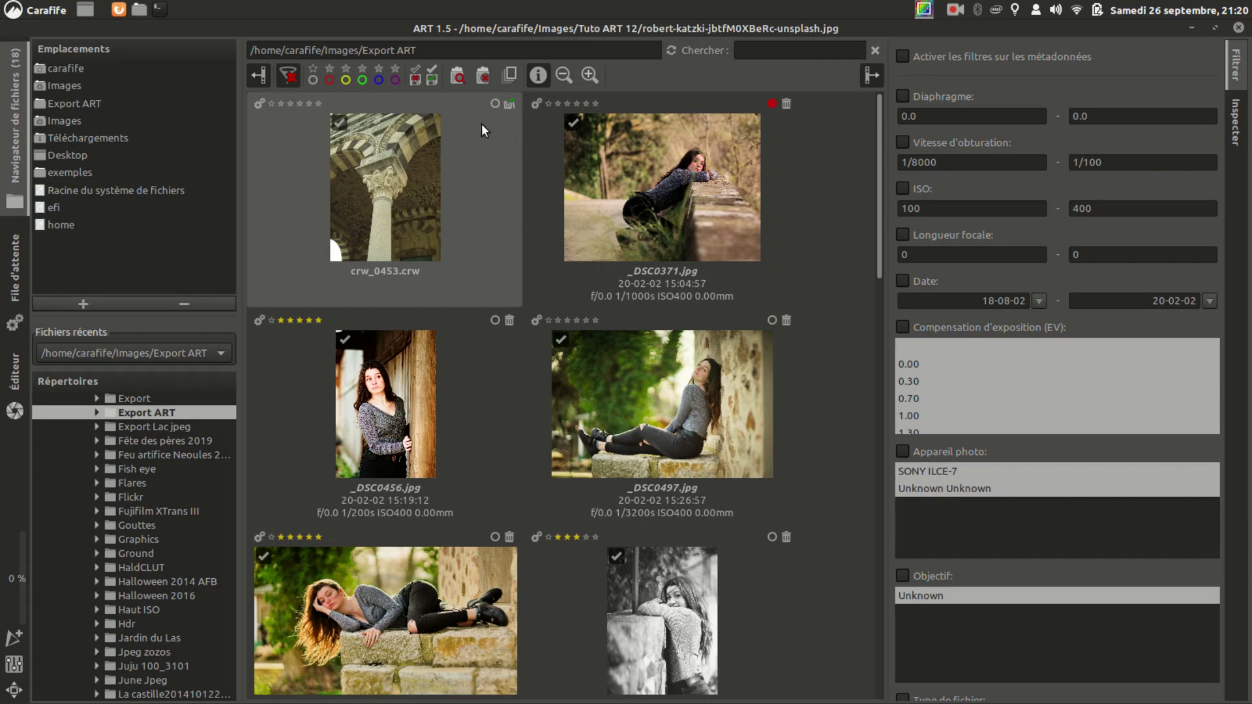
click(453, 80)
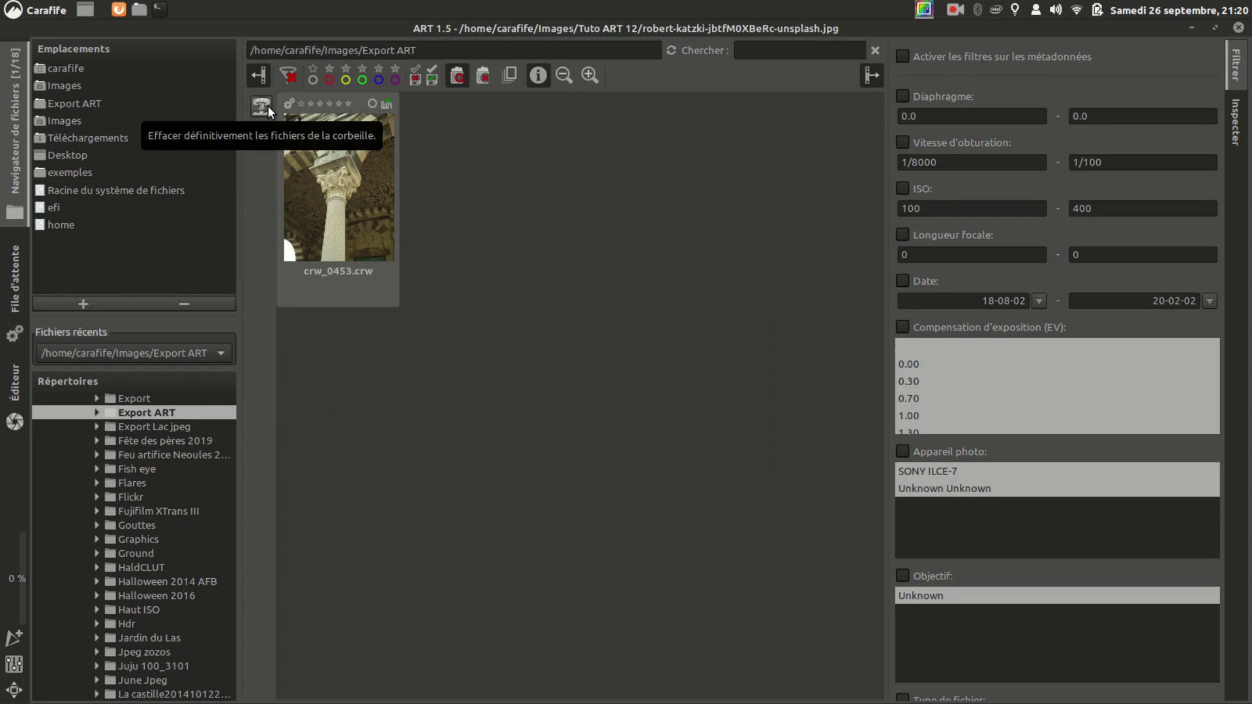
click(389, 103)
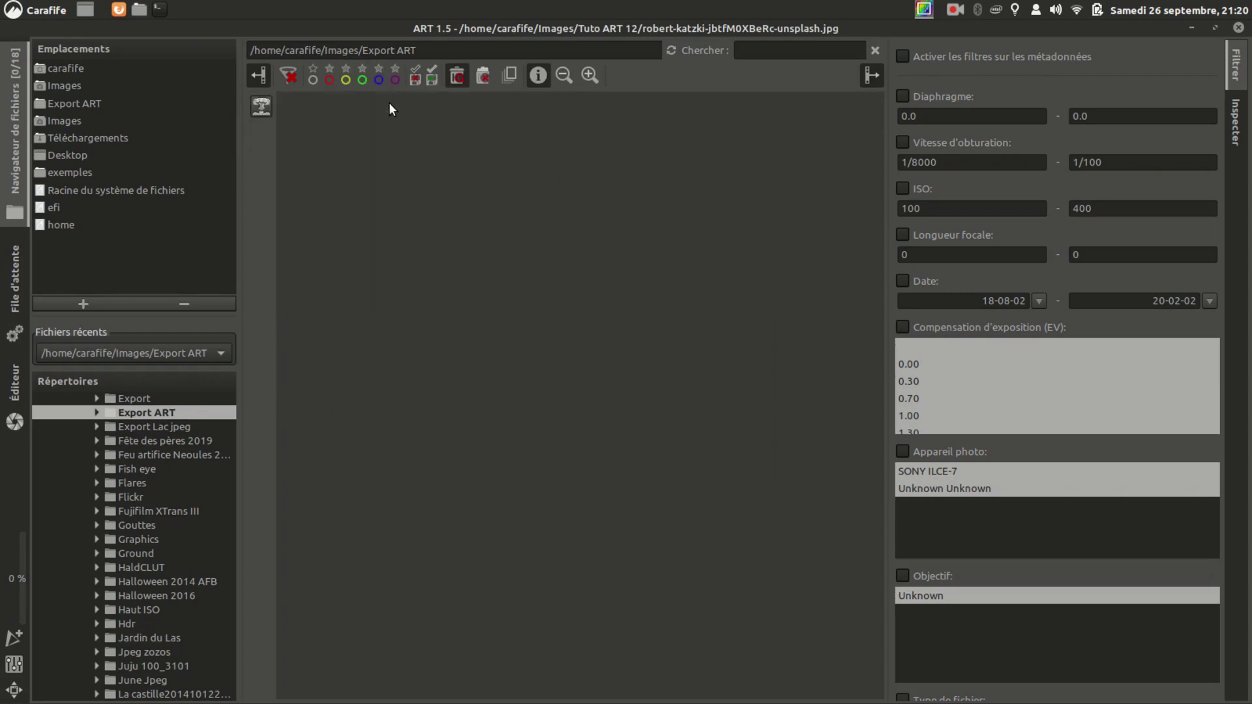
click(457, 75)
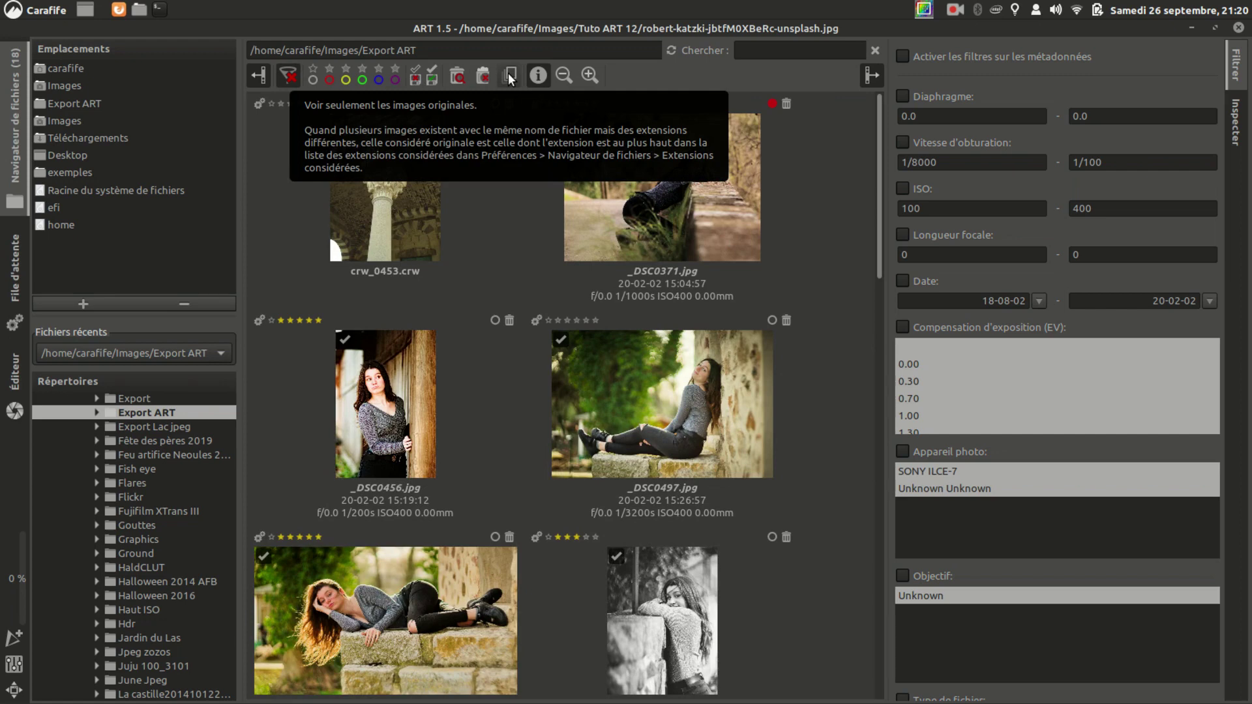
Step: Review the considered file extensions in the file browser preferences and cancel the dialog
click(673, 199)
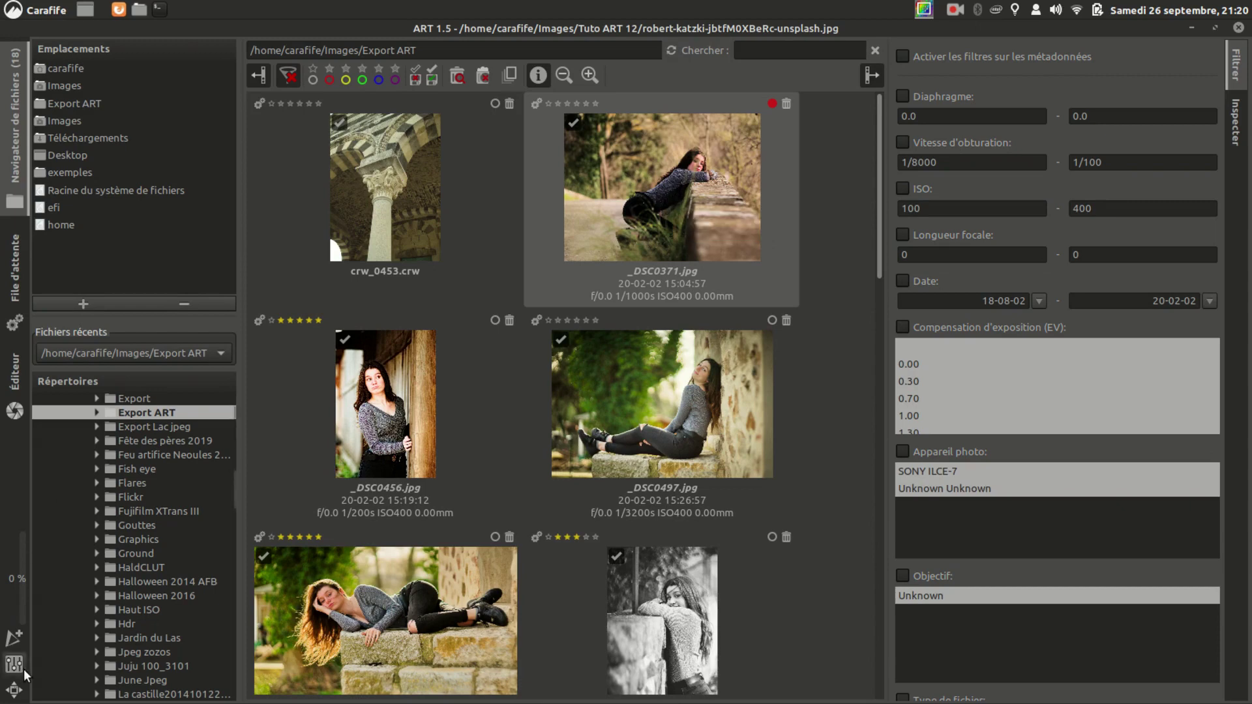
key(alt+p)
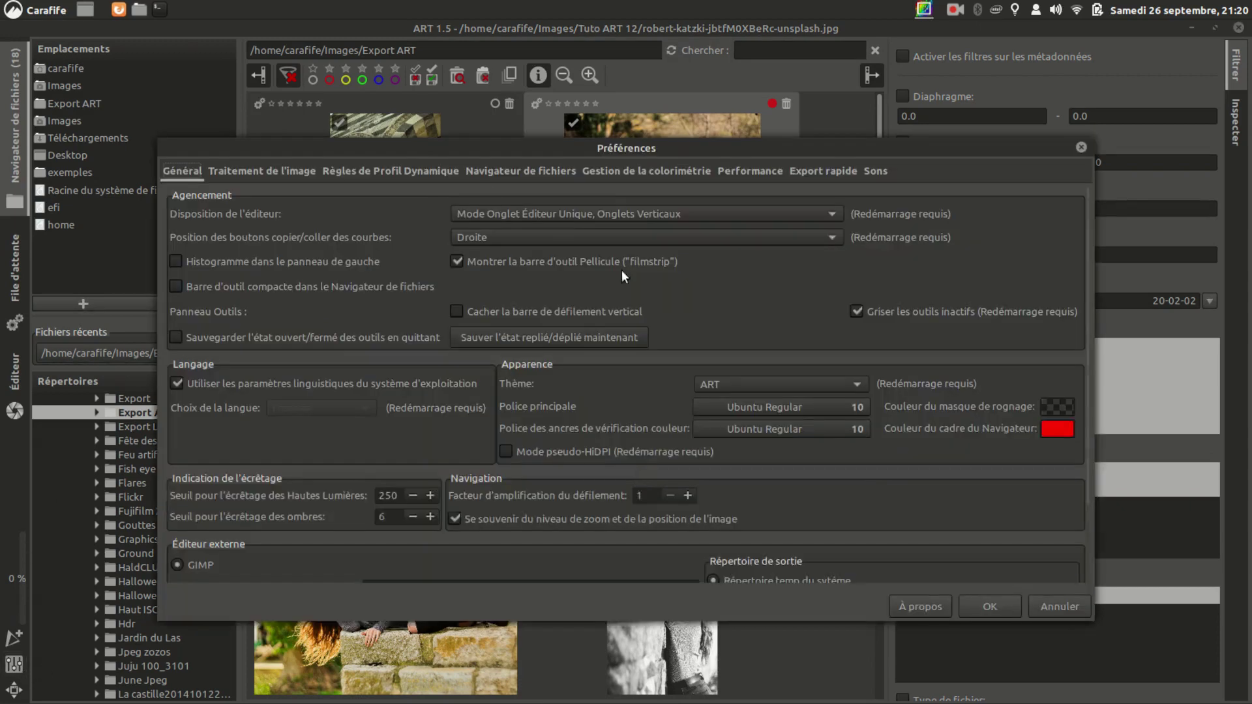
click(500, 168)
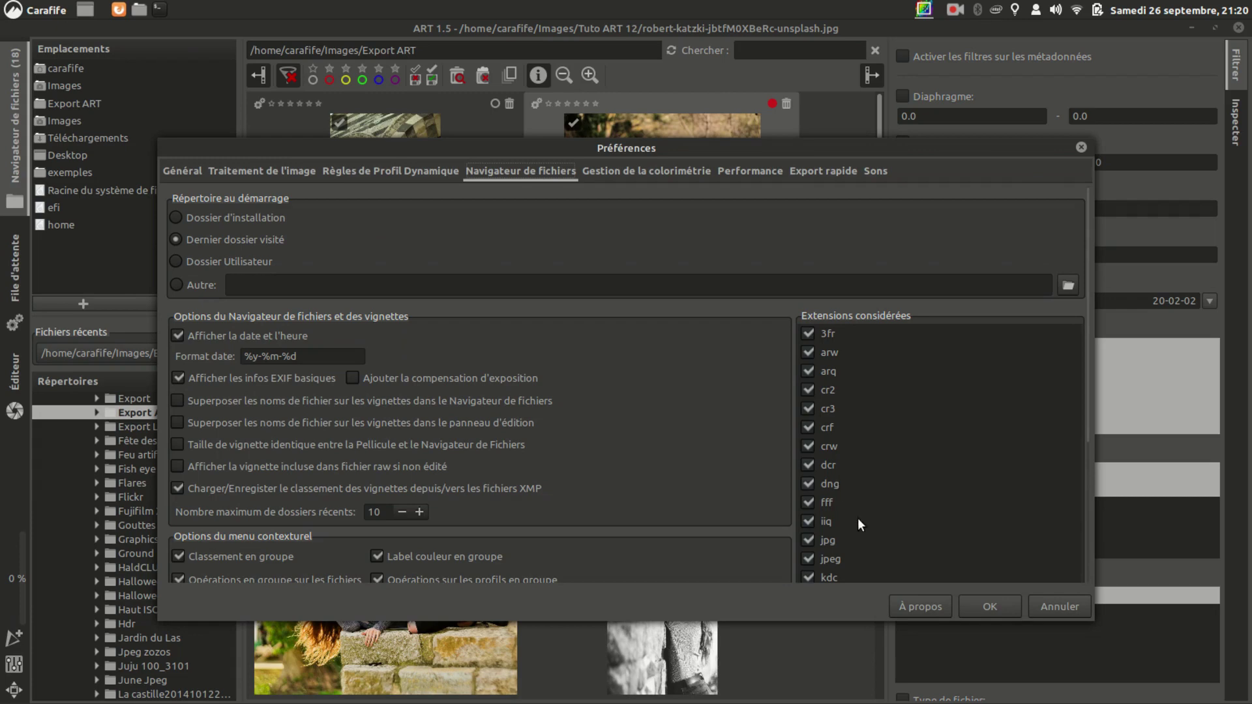
click(1047, 609)
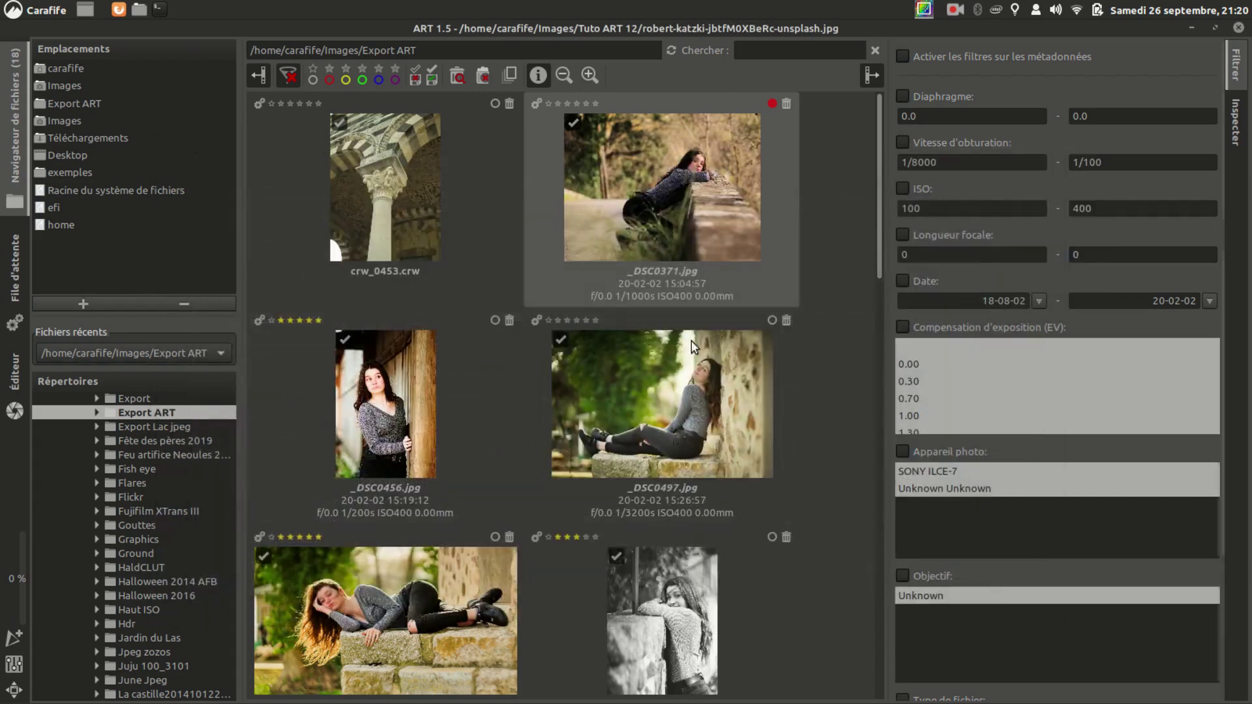
Step: Toggle the information under the thumbnails off and on, try larger thumbnails, and leave them one size smaller
click(529, 76)
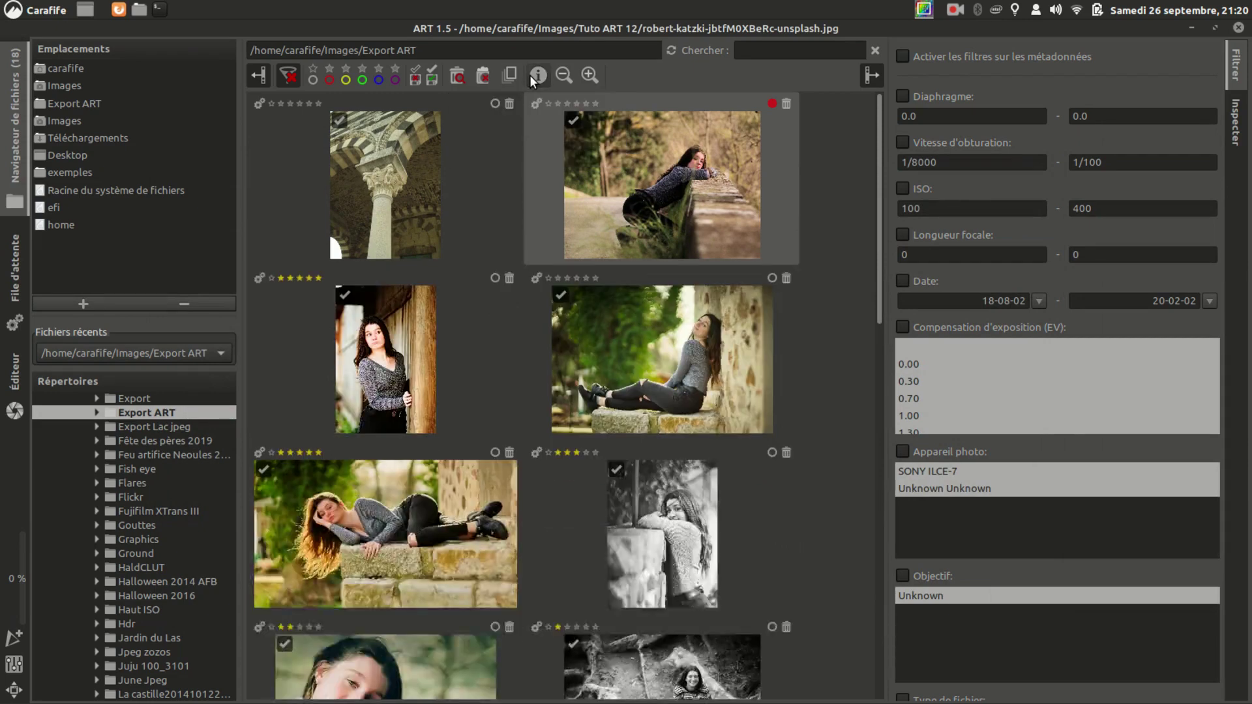
click(530, 76)
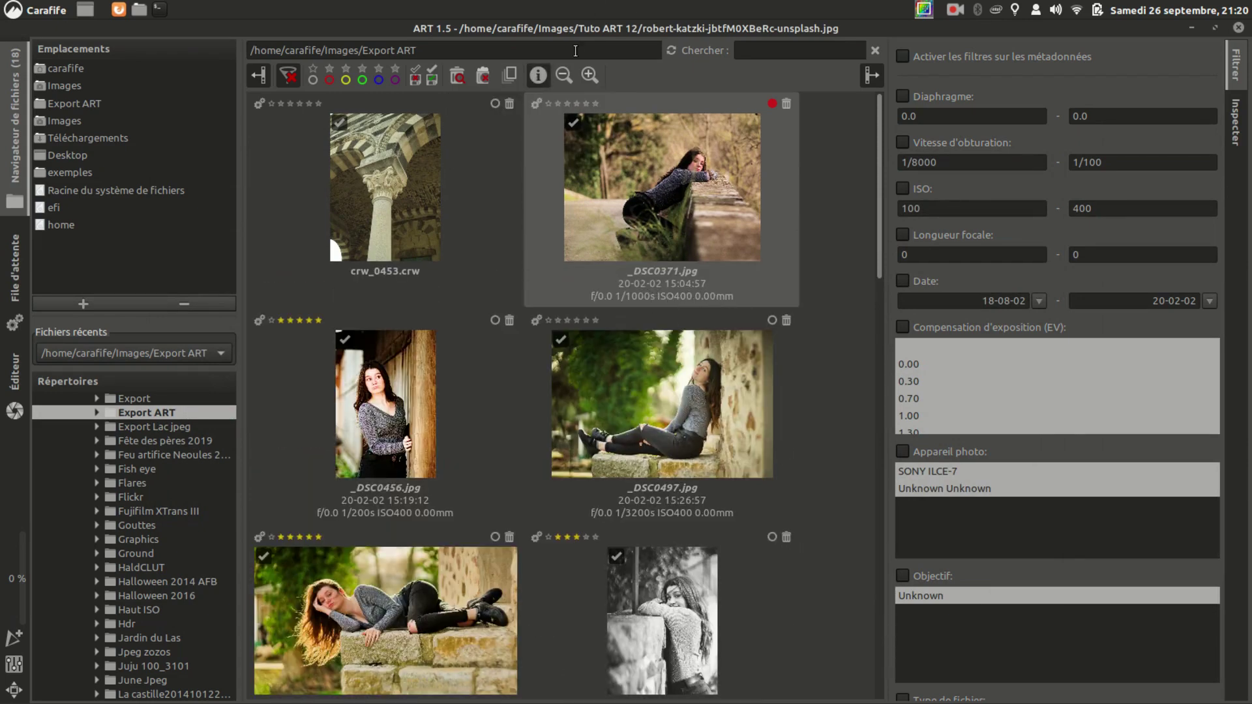
click(564, 76)
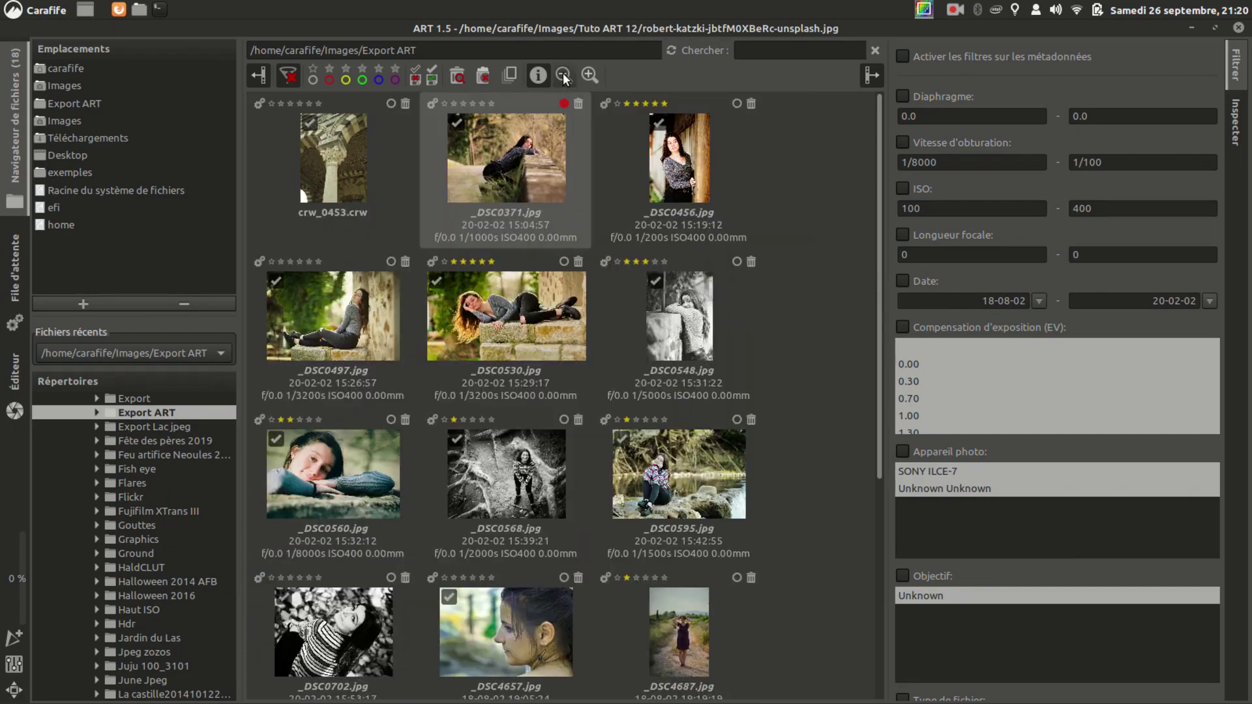
click(591, 71)
click(592, 70)
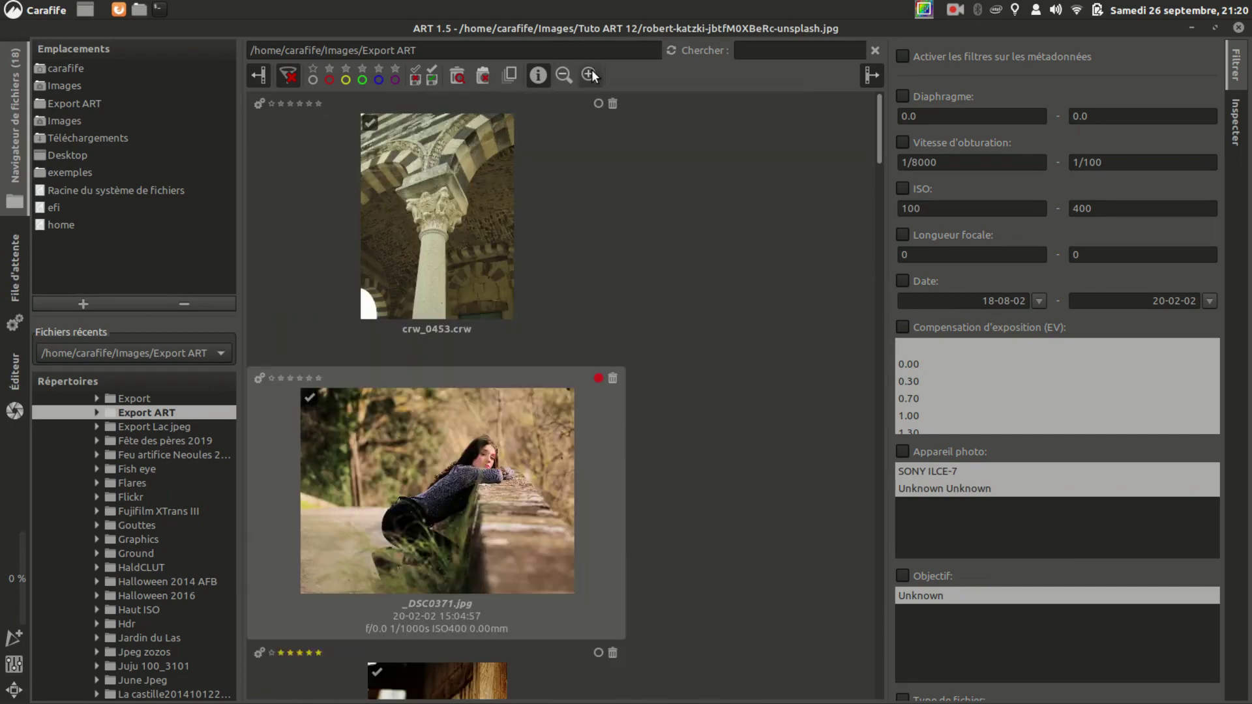
click(572, 76)
click(572, 76)
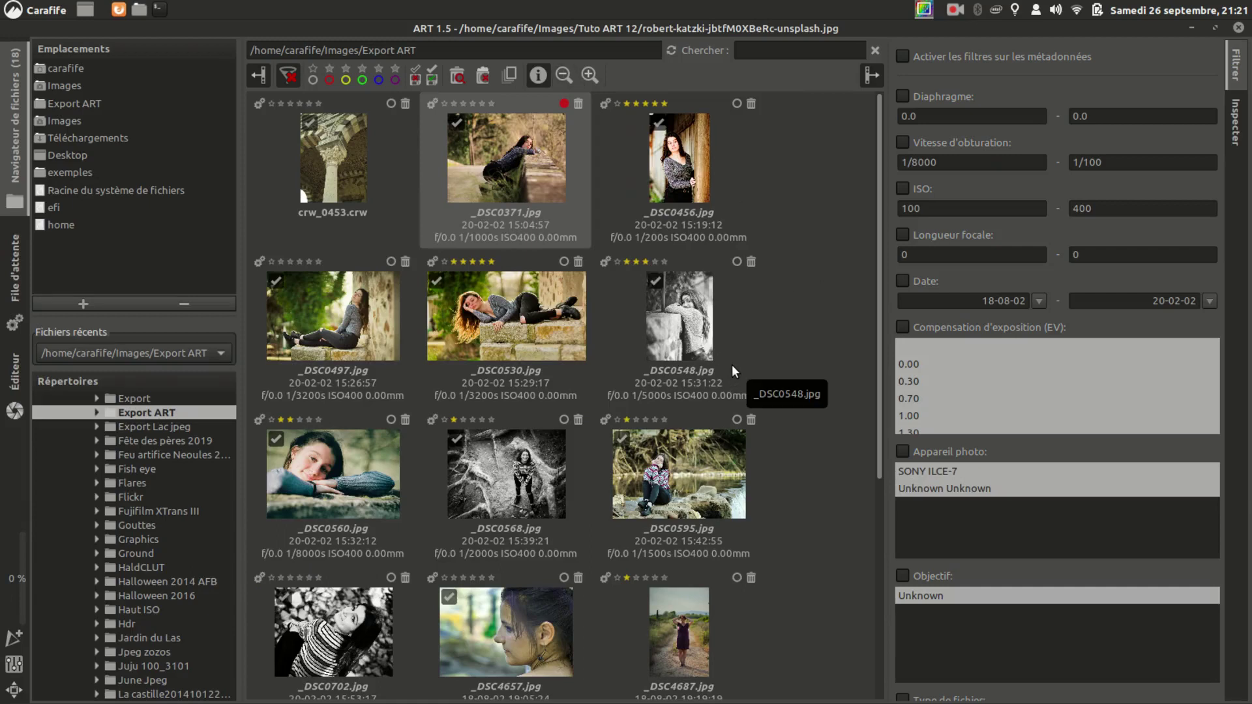
Step: Search the Export ART photos for 456 and clear the search
click(797, 50)
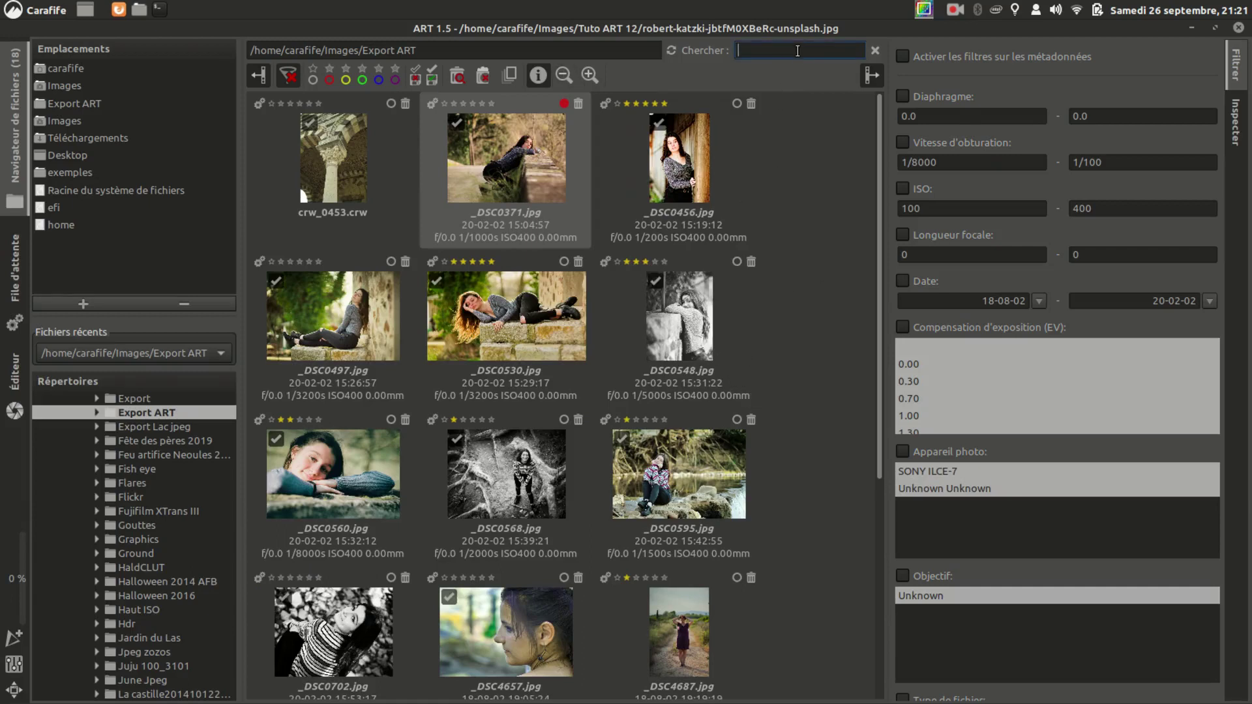
text(456)
key(Return)
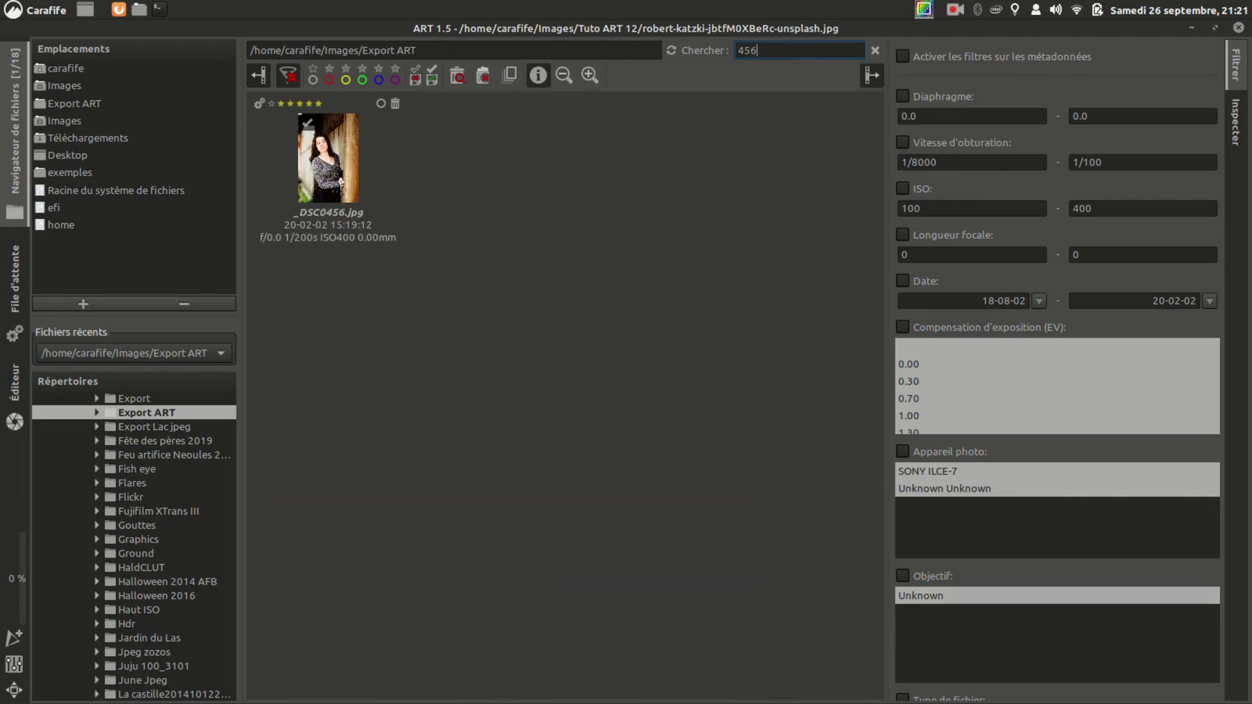
click(874, 50)
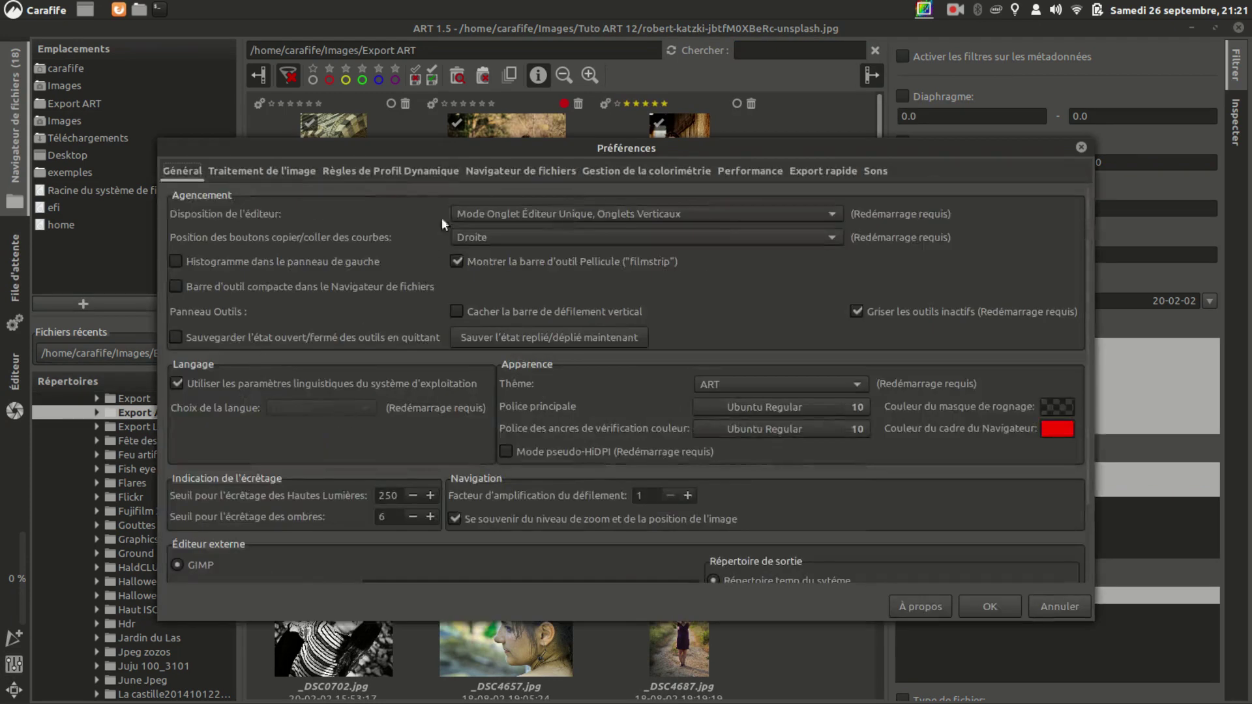
Step: Enable the compact toolbar for the file browser in the general preferences and apply it
click(478, 168)
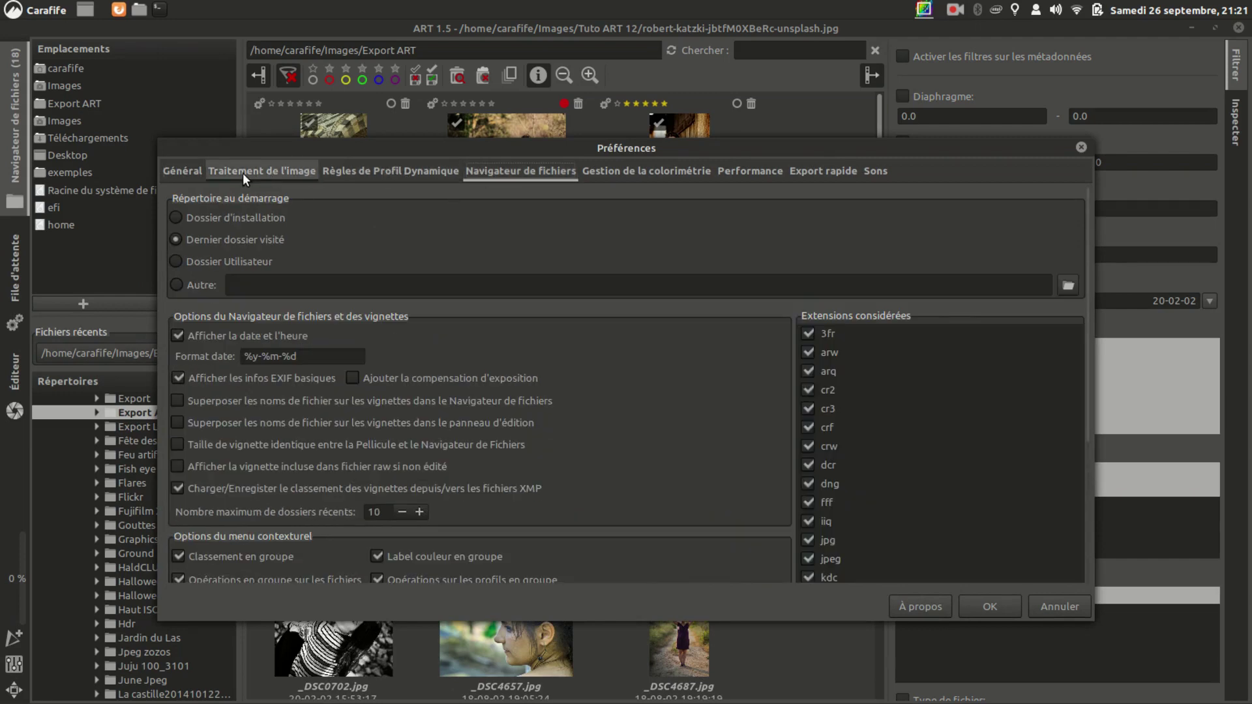
click(186, 171)
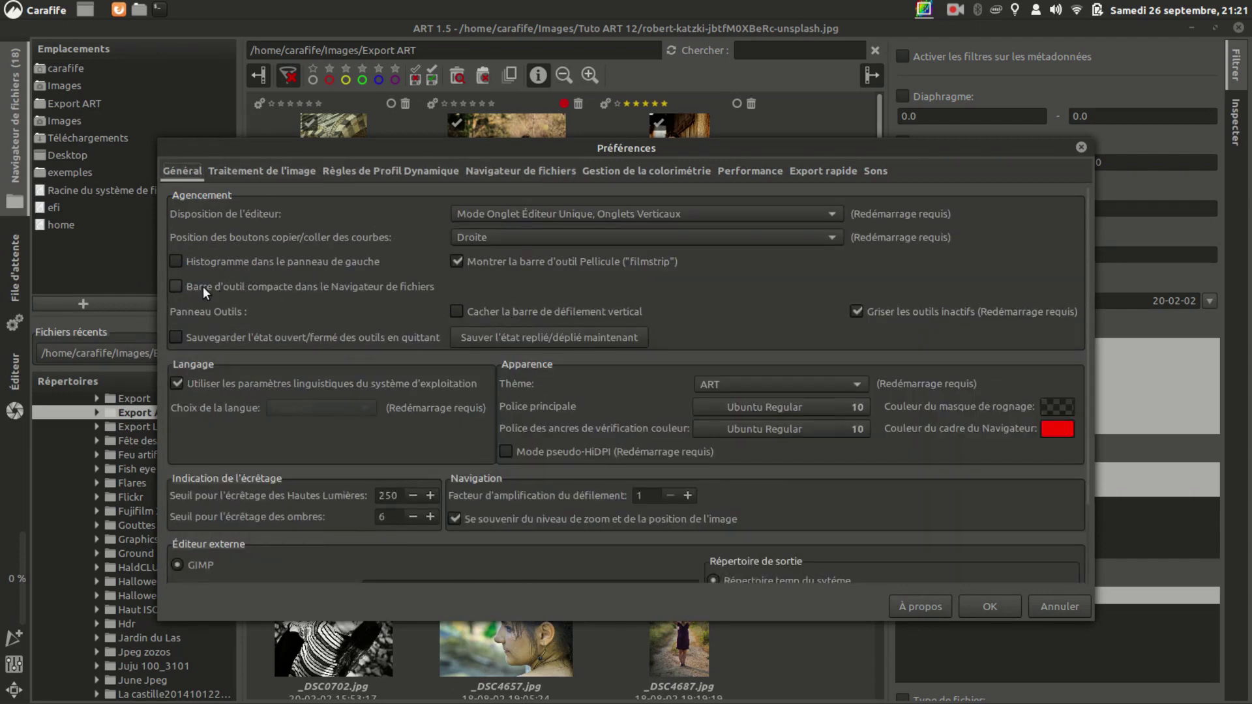
click(175, 287)
click(990, 605)
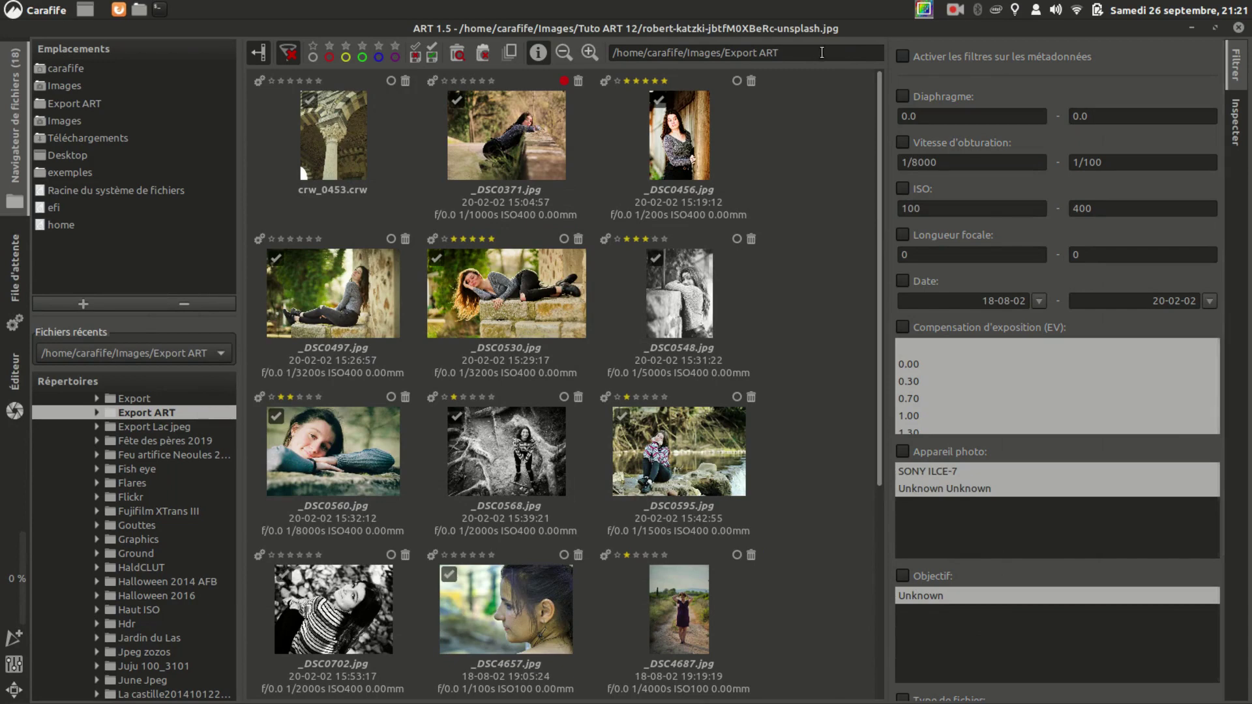
Step: Examine the context commands of _DSC0371.jpg for rank, colour label, file operations, profile operations and cache
mouse_move(821, 52)
right_click(508, 128)
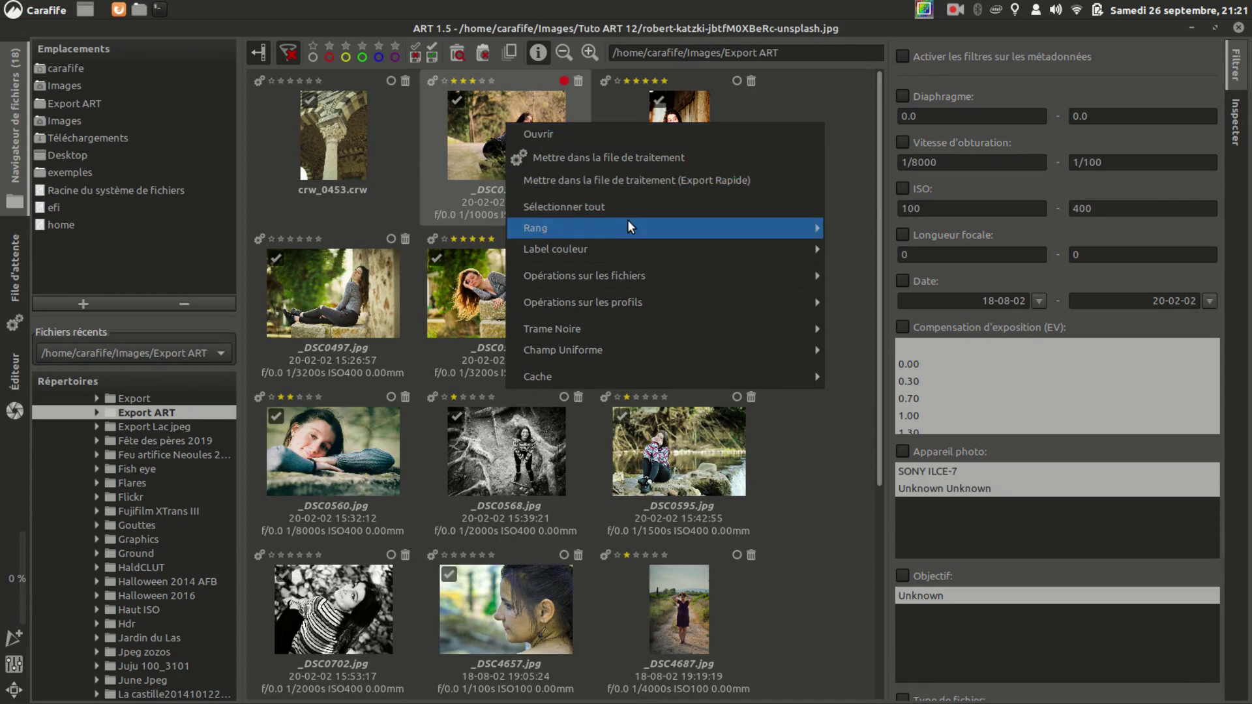
mouse_move(636, 229)
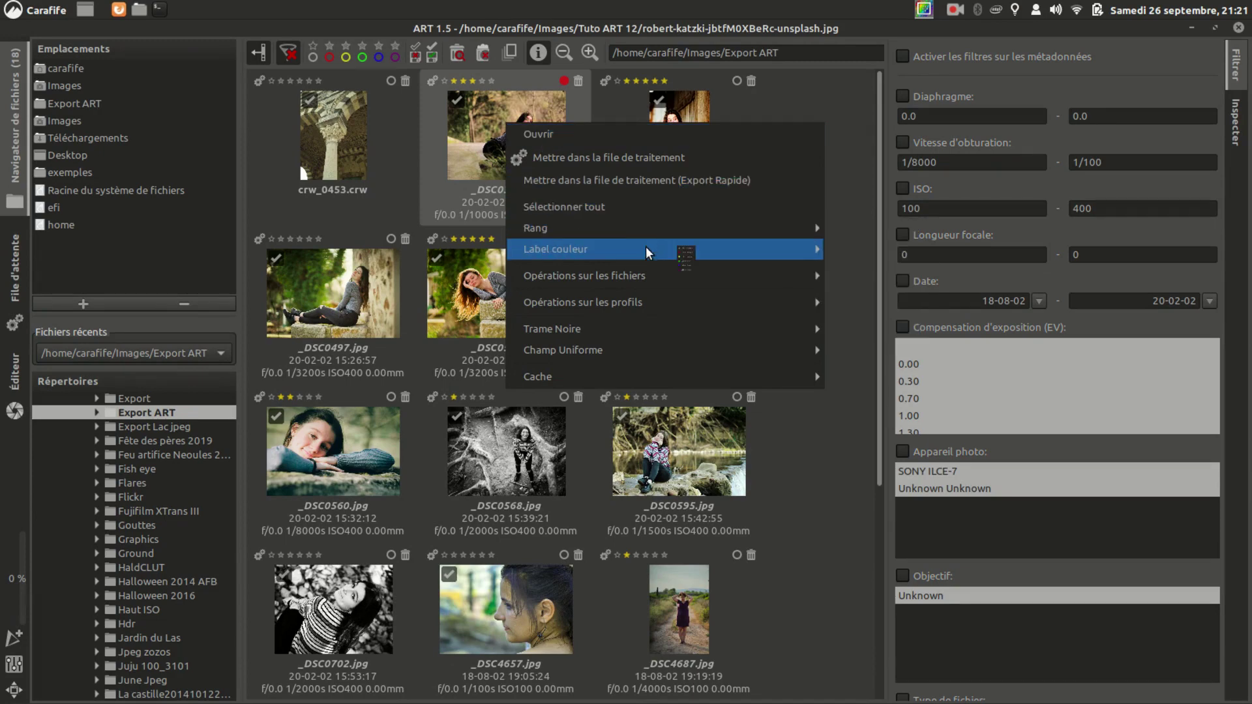
mouse_move(663, 279)
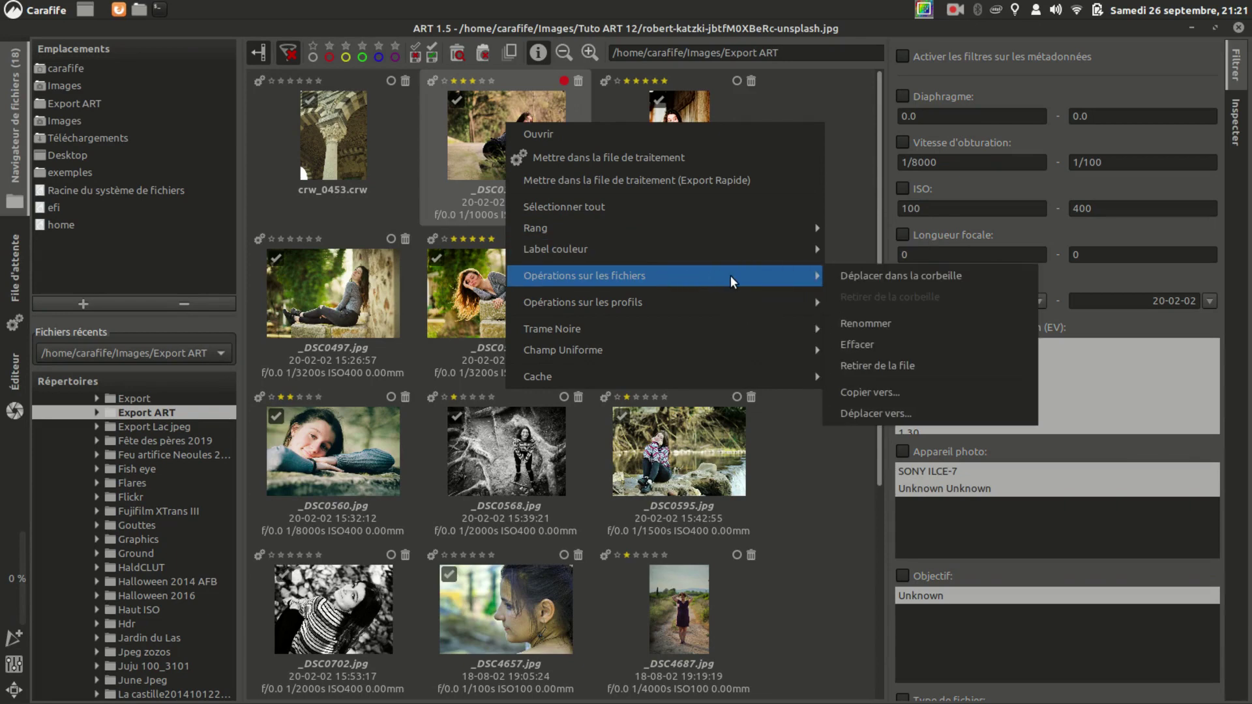
mouse_move(734, 301)
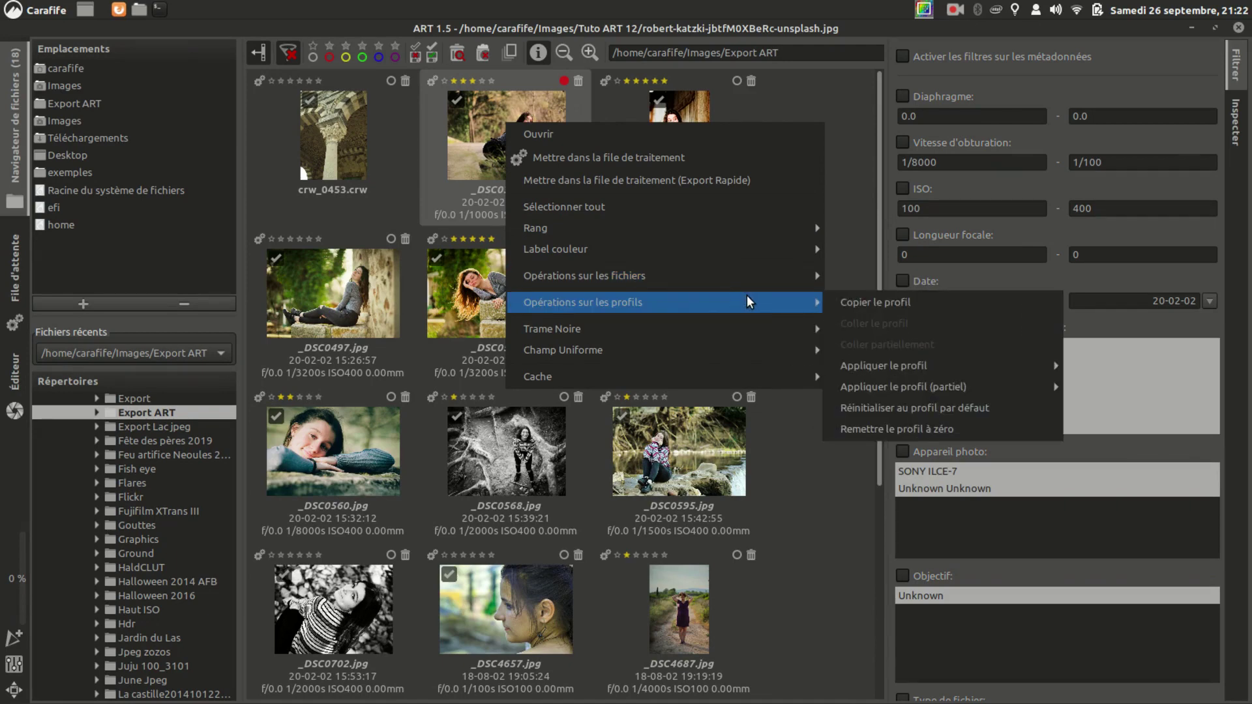
mouse_move(919, 368)
mouse_move(773, 376)
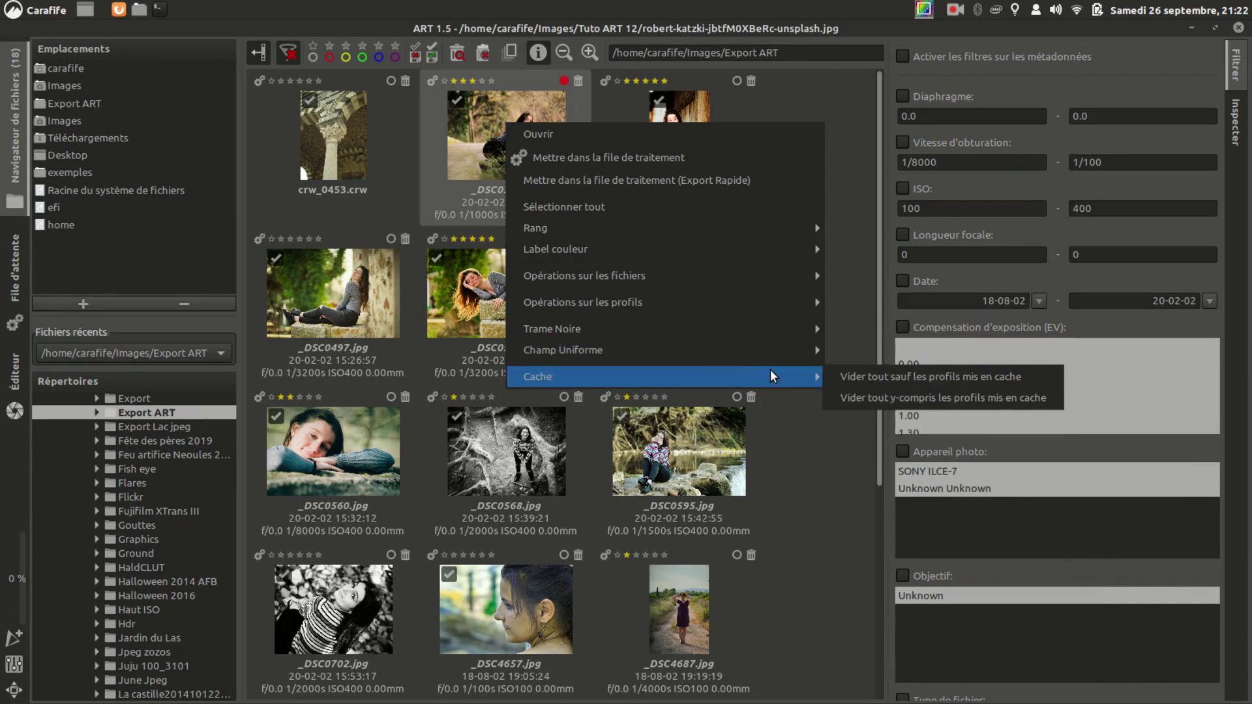
click(802, 430)
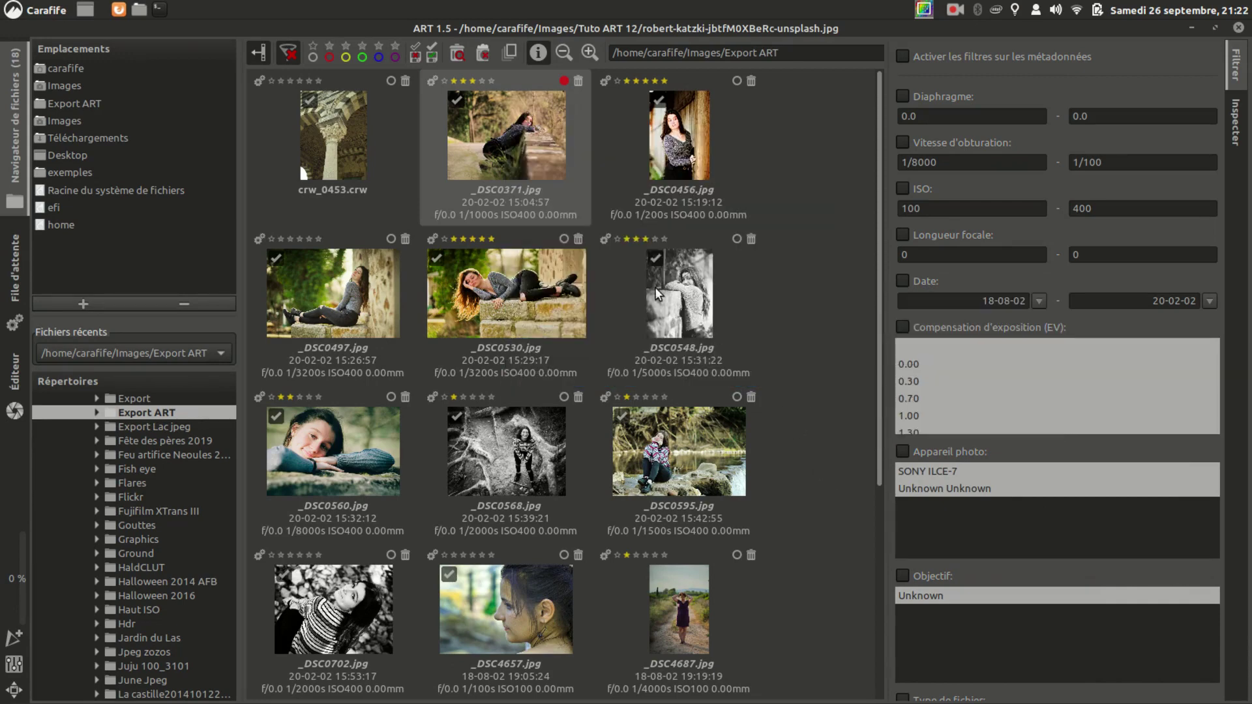
Step: Add _DSC0456.jpg to the processing queue, look at the queue, and return to the file browser
click(603, 78)
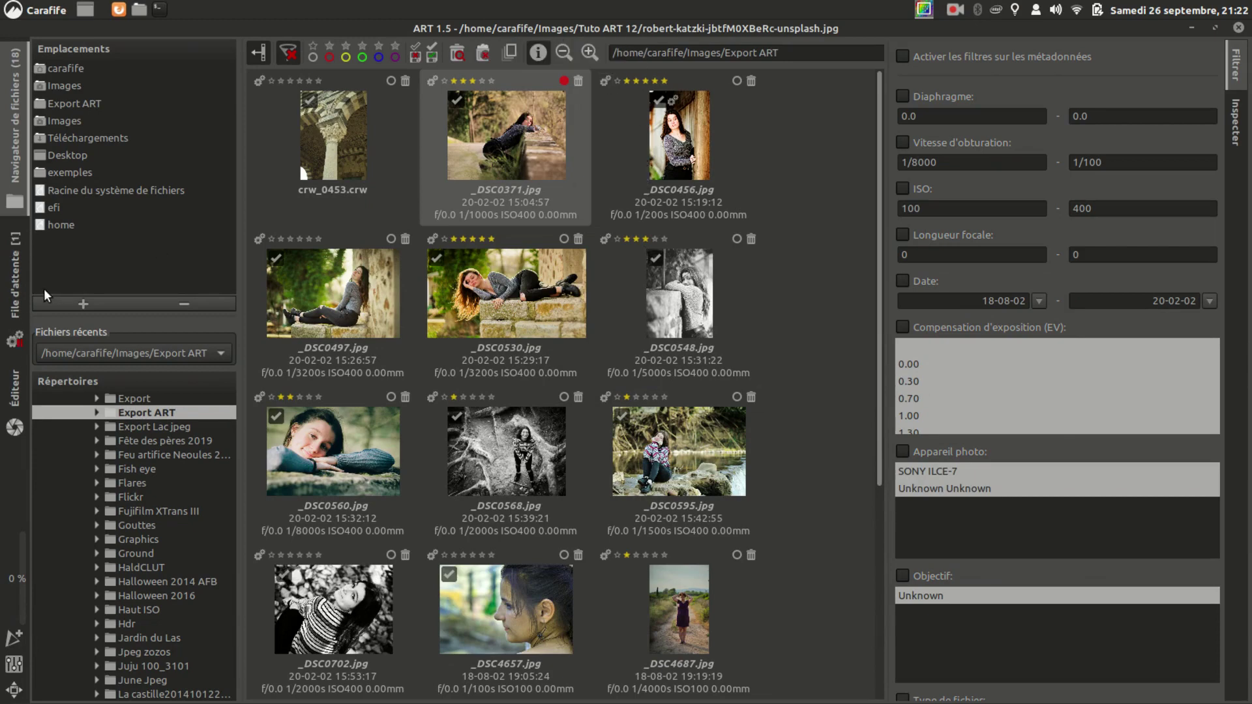
click(19, 271)
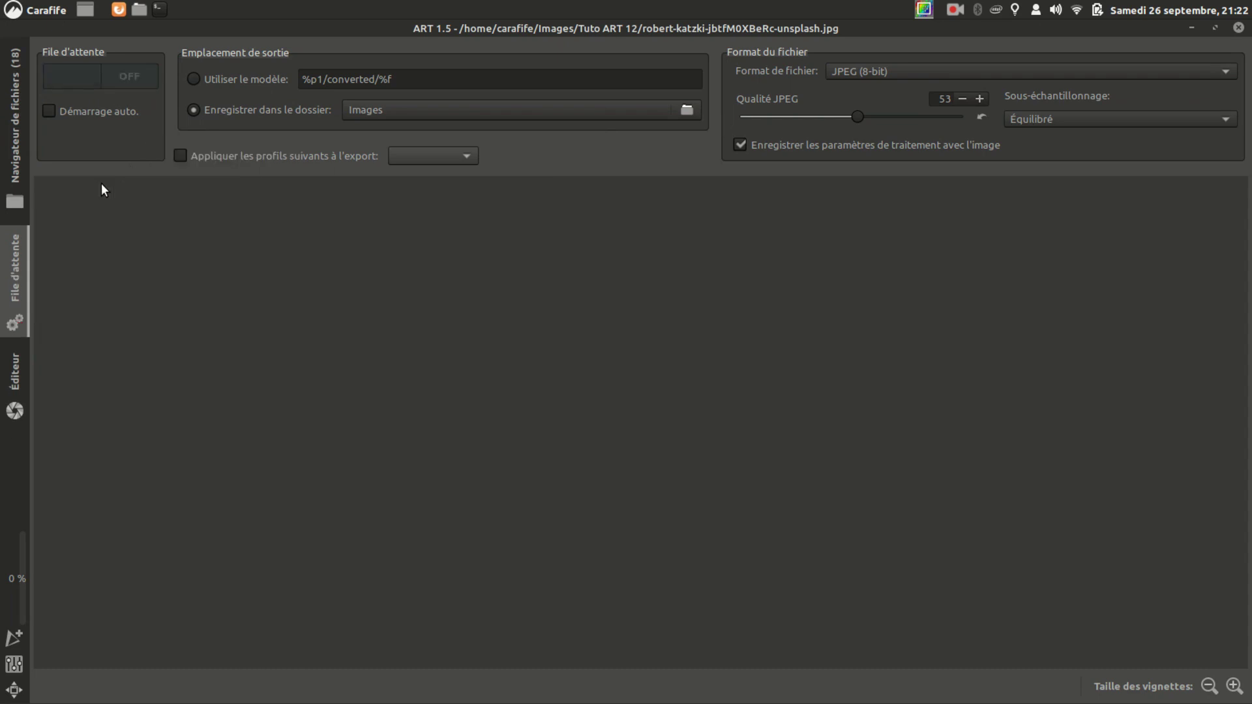
click(9, 124)
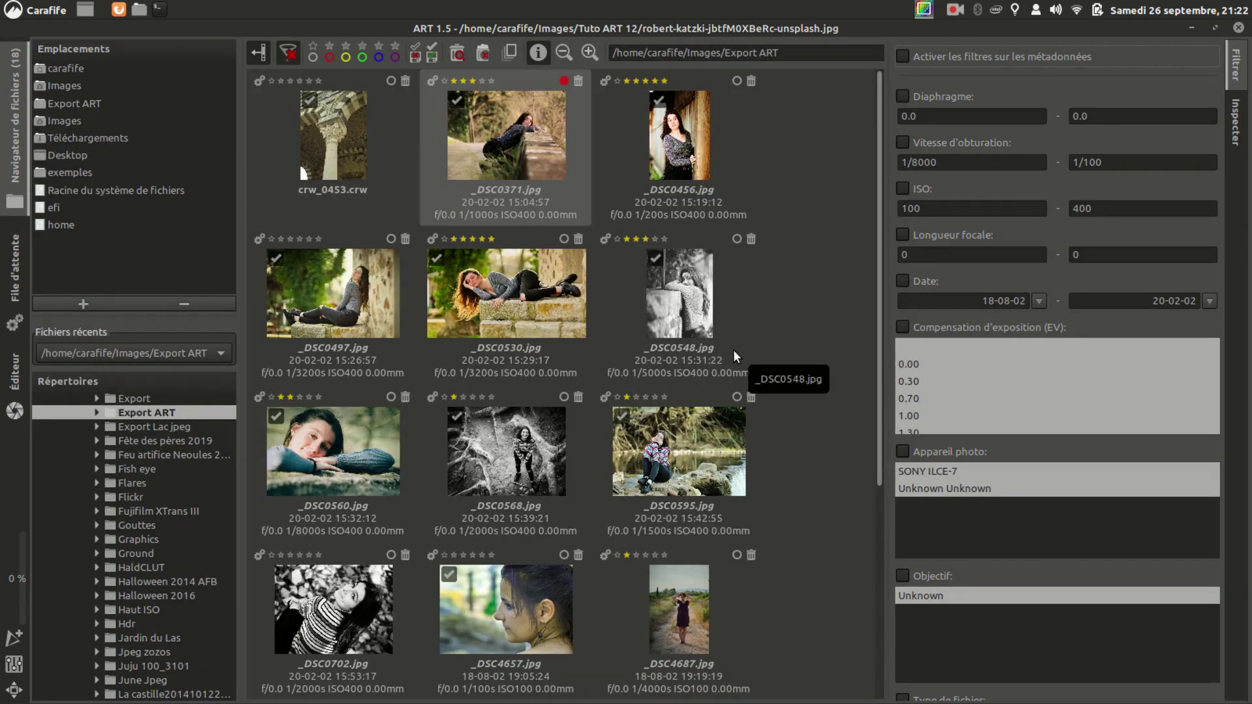
Step: Look at the colour labels offered for _DSC4657.jpg without assigning one
click(564, 554)
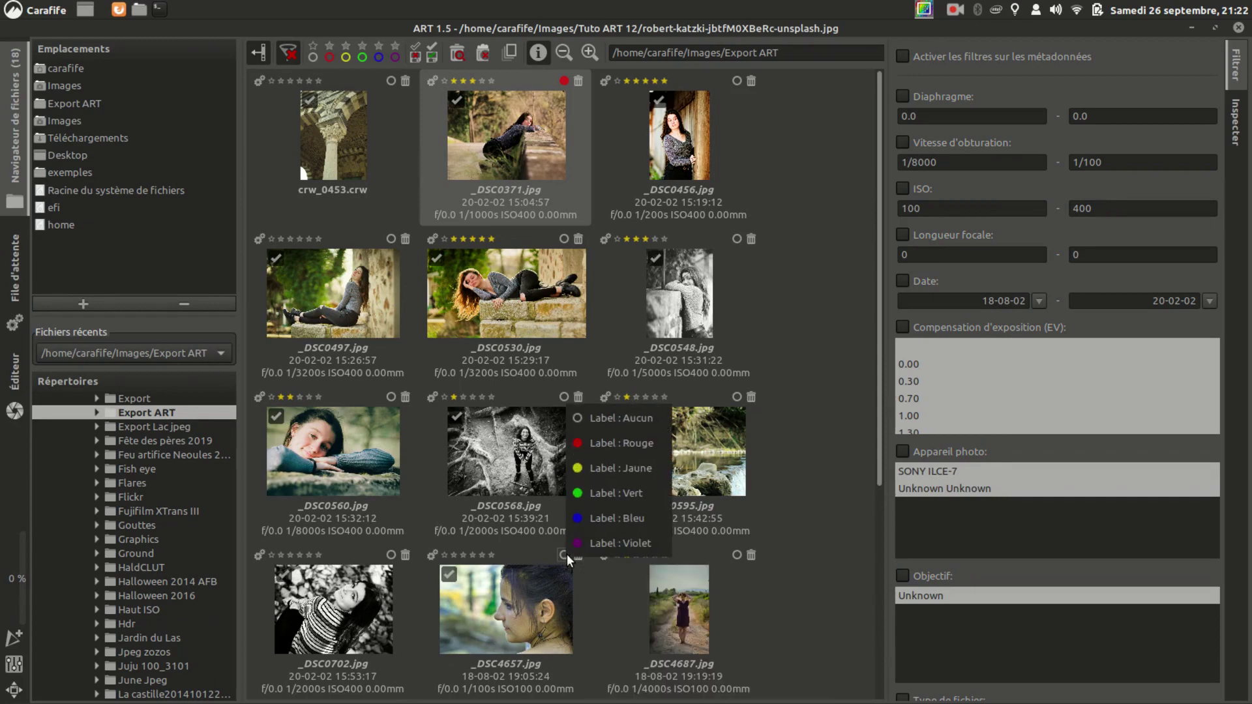
click(823, 578)
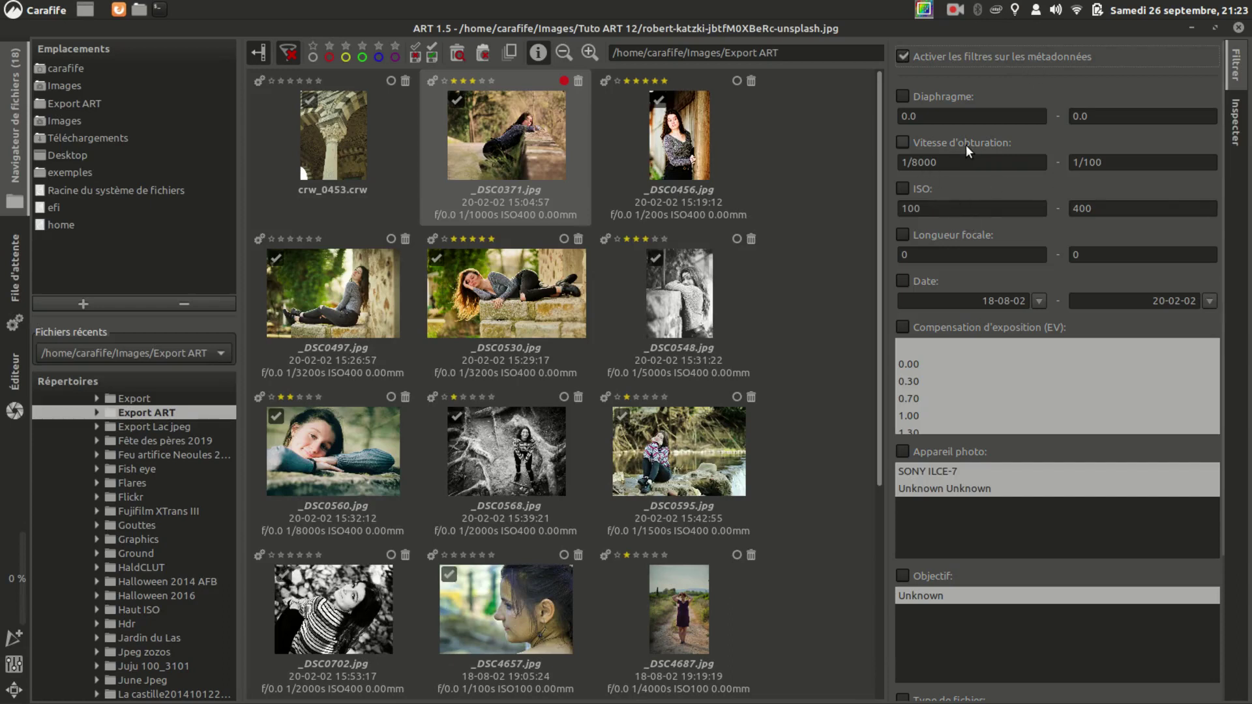
Step: Filter the photos by metadata to the ISO range 100 to 200, and turn the ISO filter off again
click(905, 187)
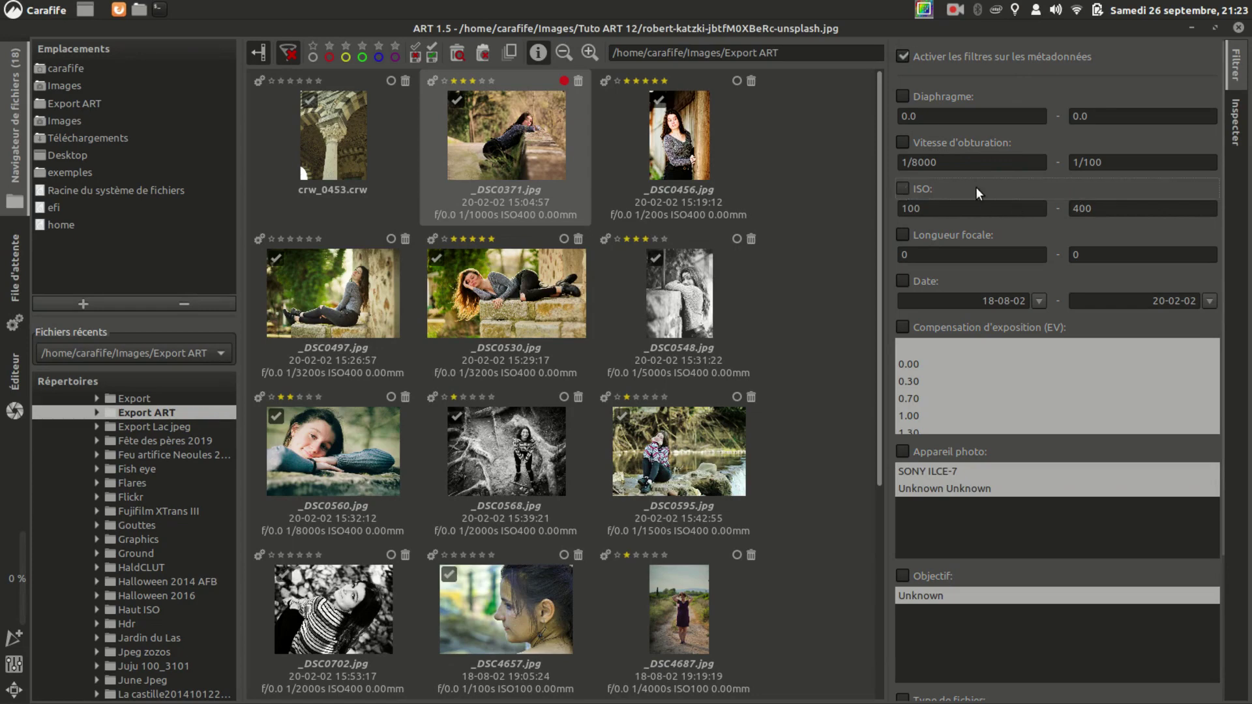
double_click(1115, 207)
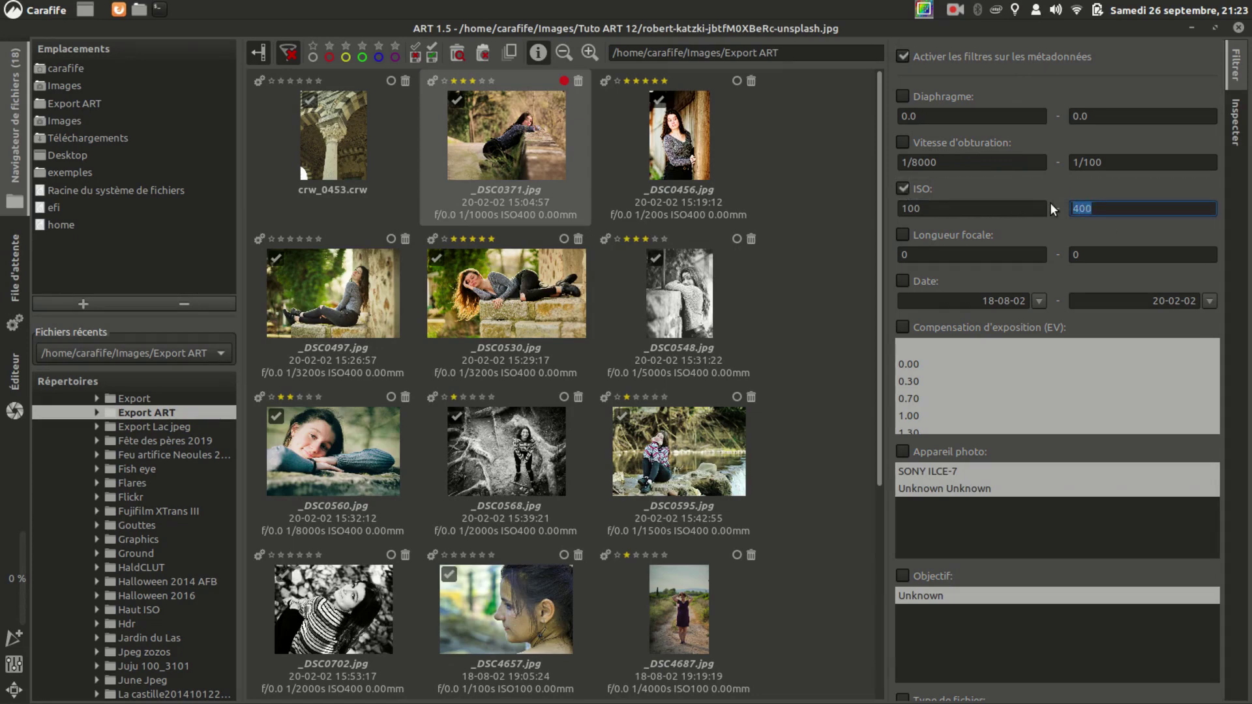
text(200)
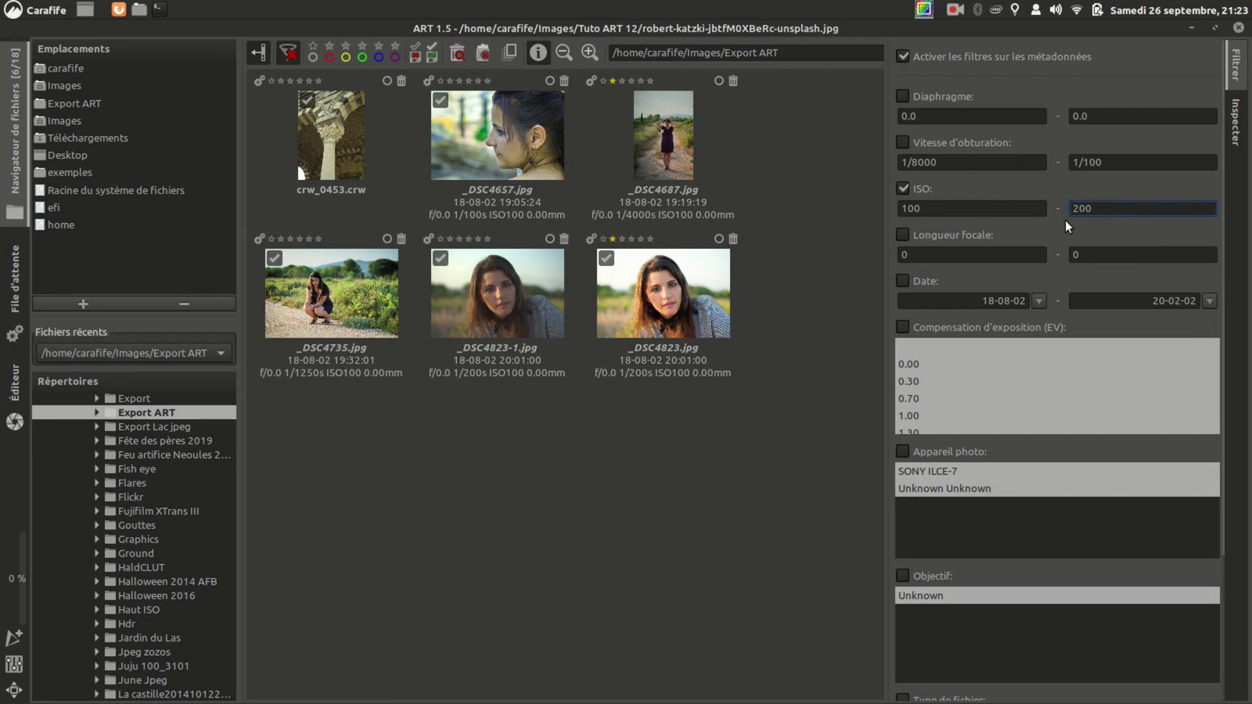
click(905, 188)
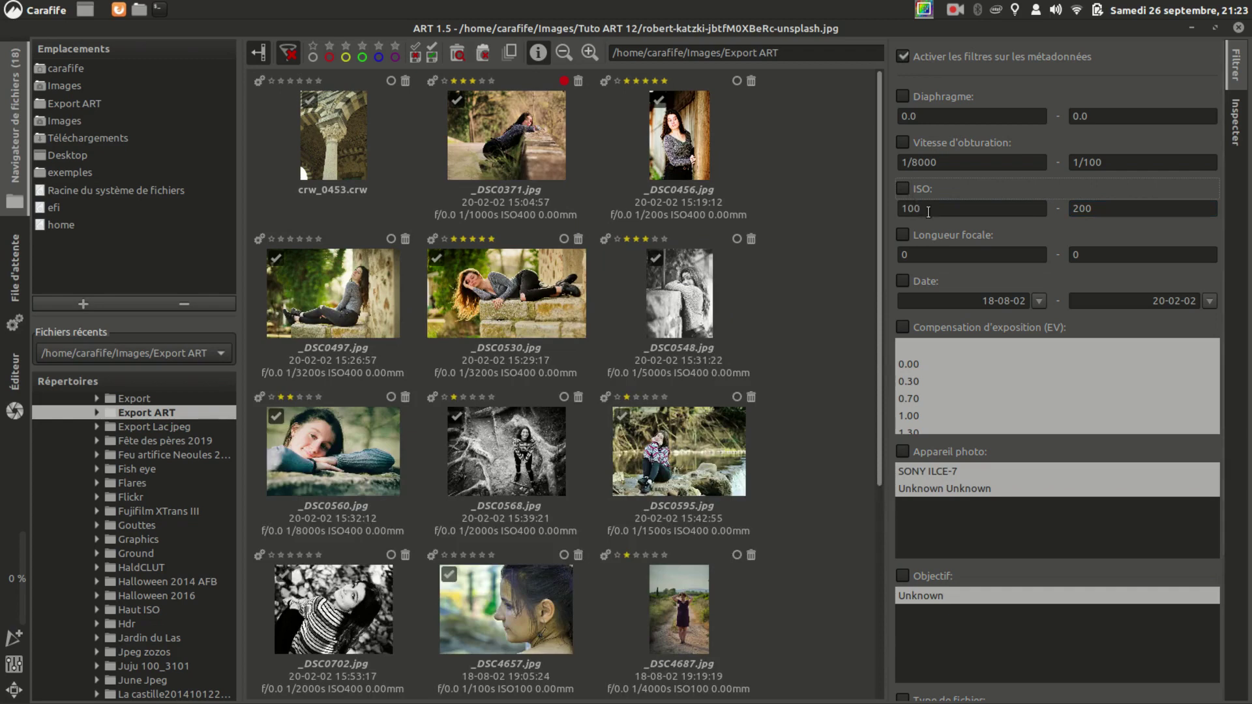
Step: Enable the file type filter and restrict it to JPG photos
scroll(975, 385, down, 1)
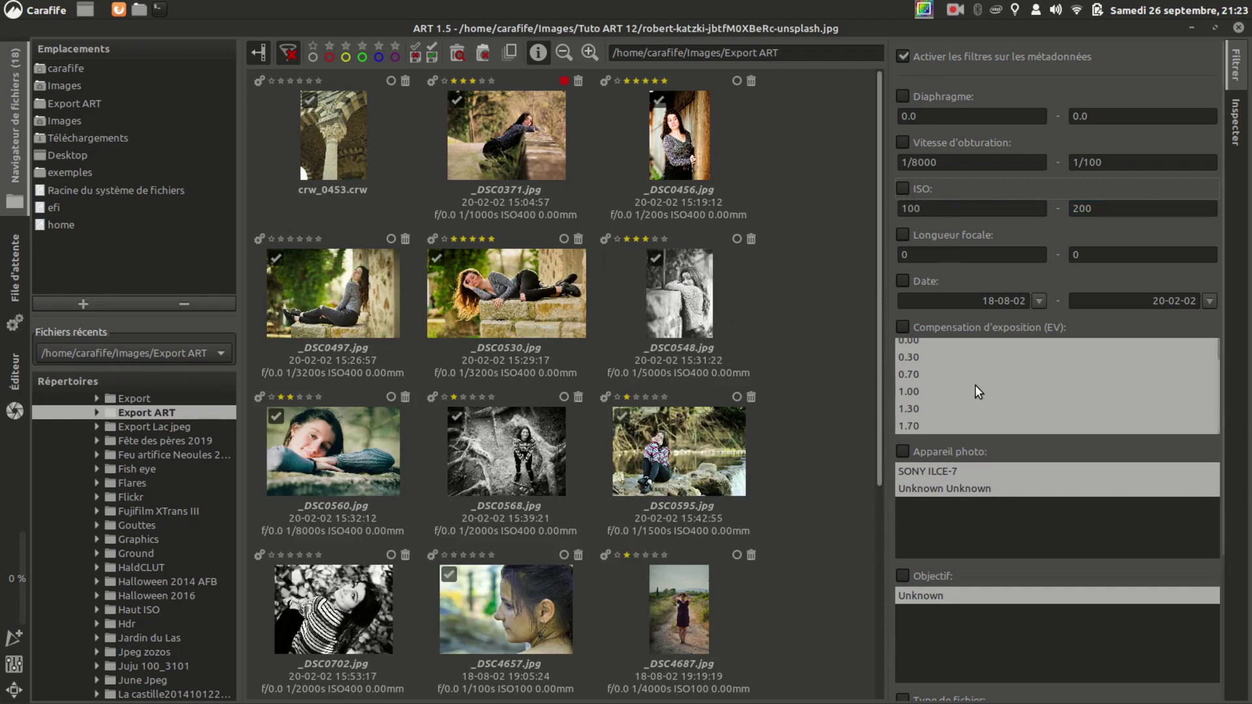
scroll(1219, 364, down, 5)
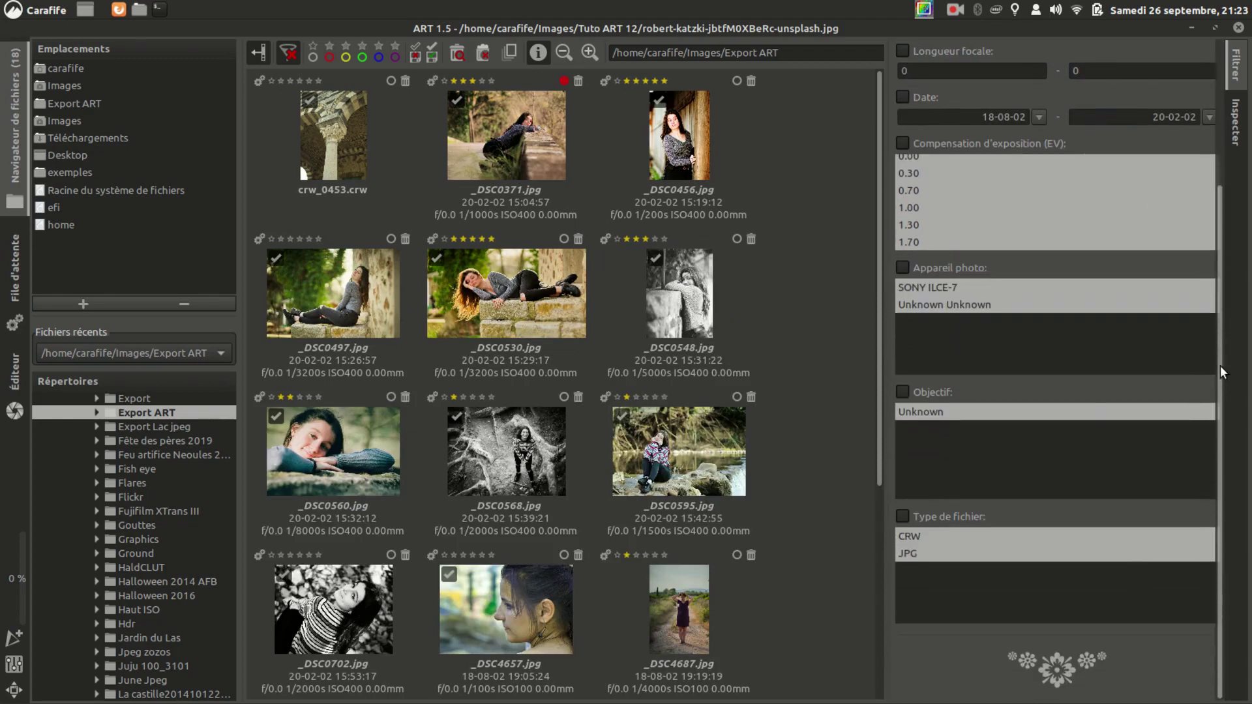
click(904, 515)
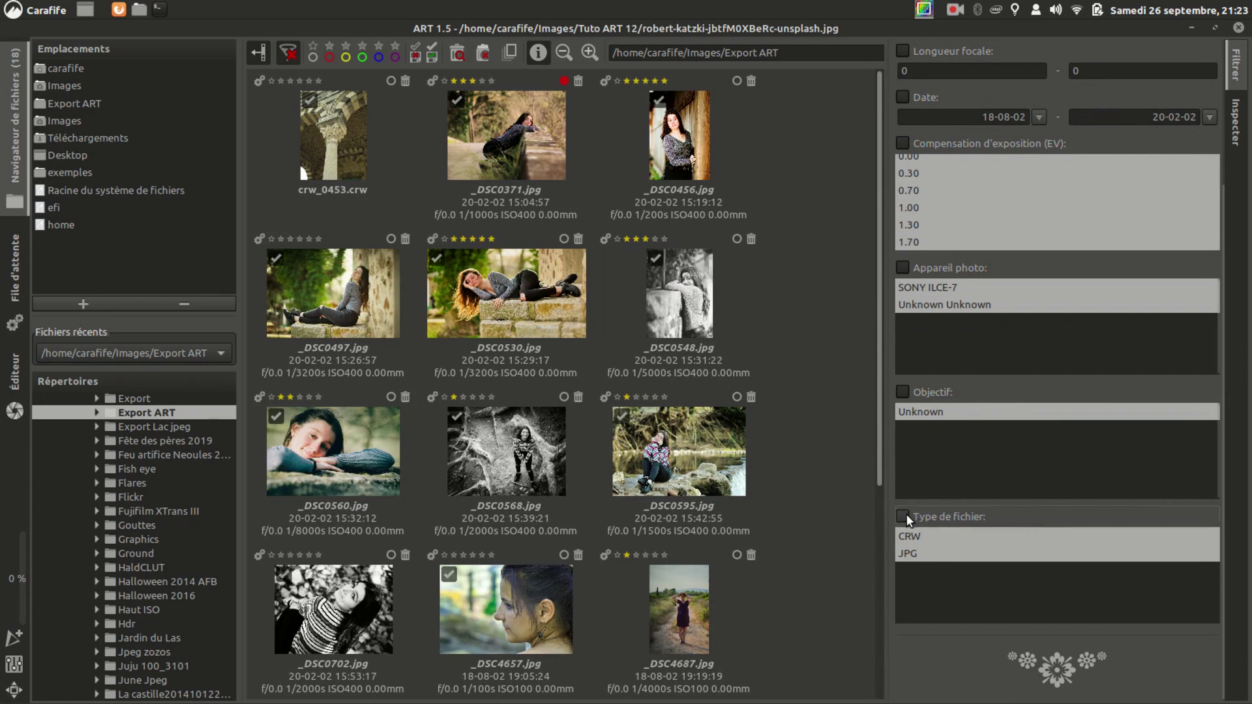
click(908, 552)
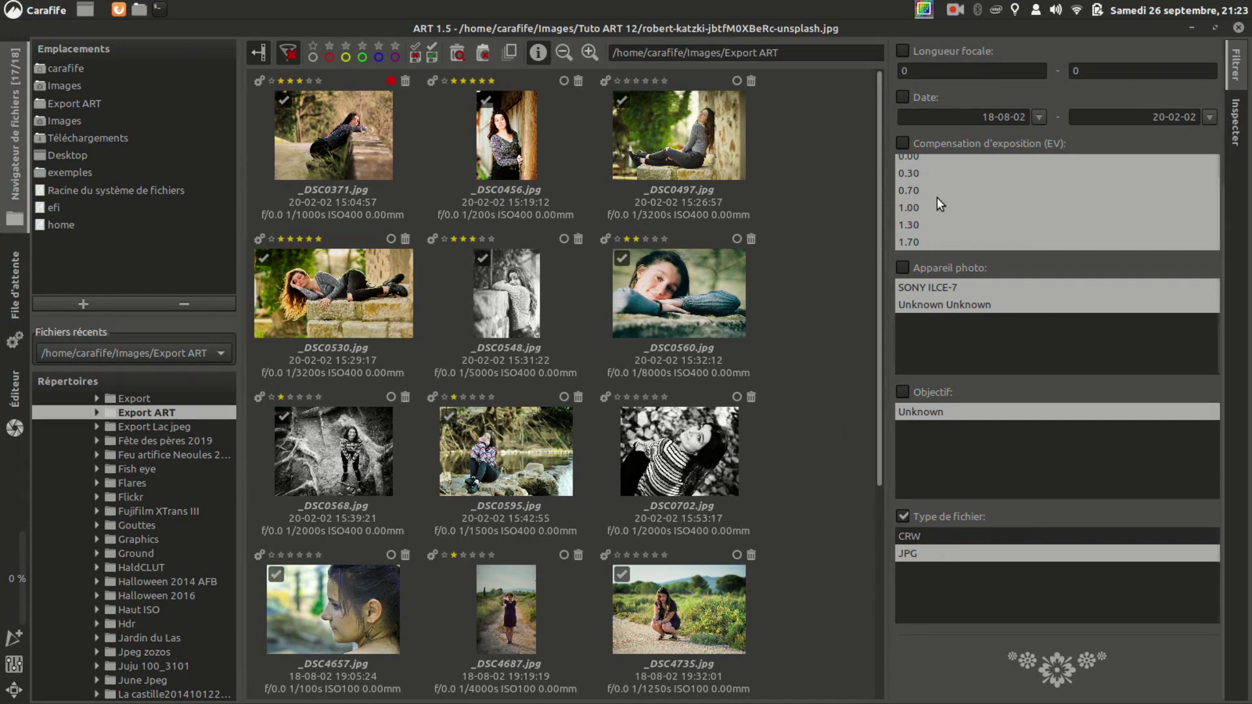
scroll(972, 370, up, 2)
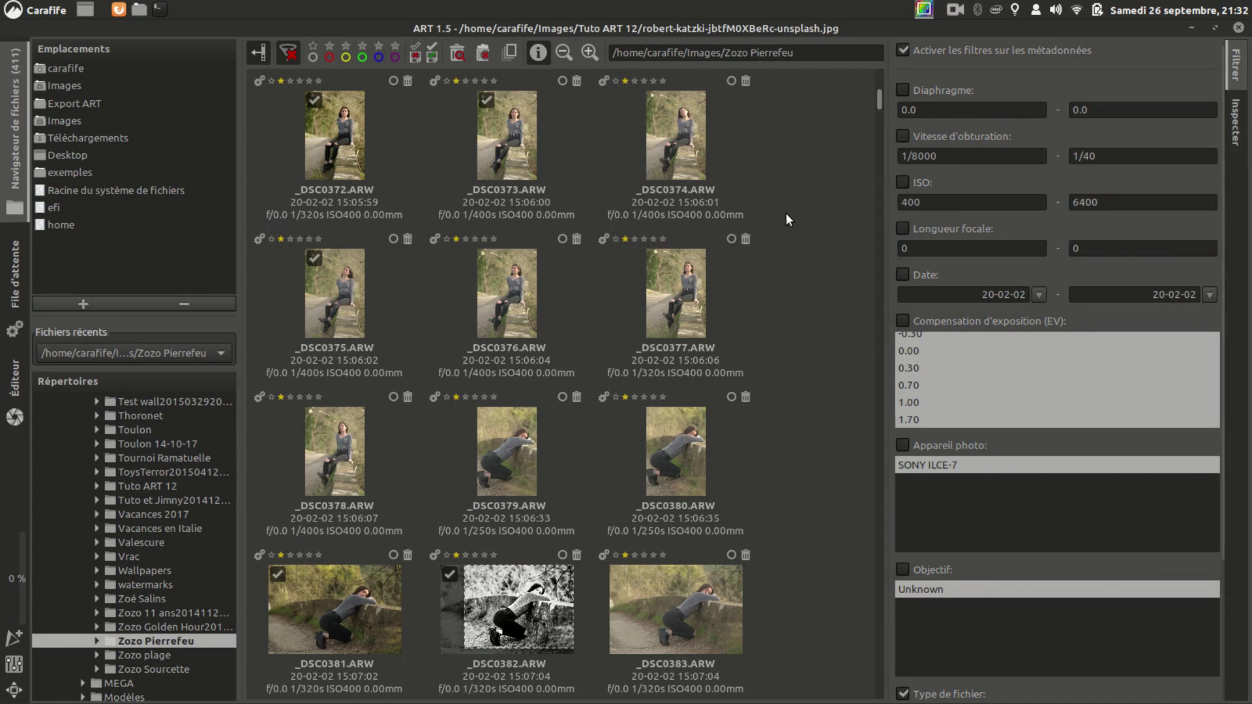
Step: Show _DSC0369.ARW in the inspector and hide its shooting information overlay
key(i)
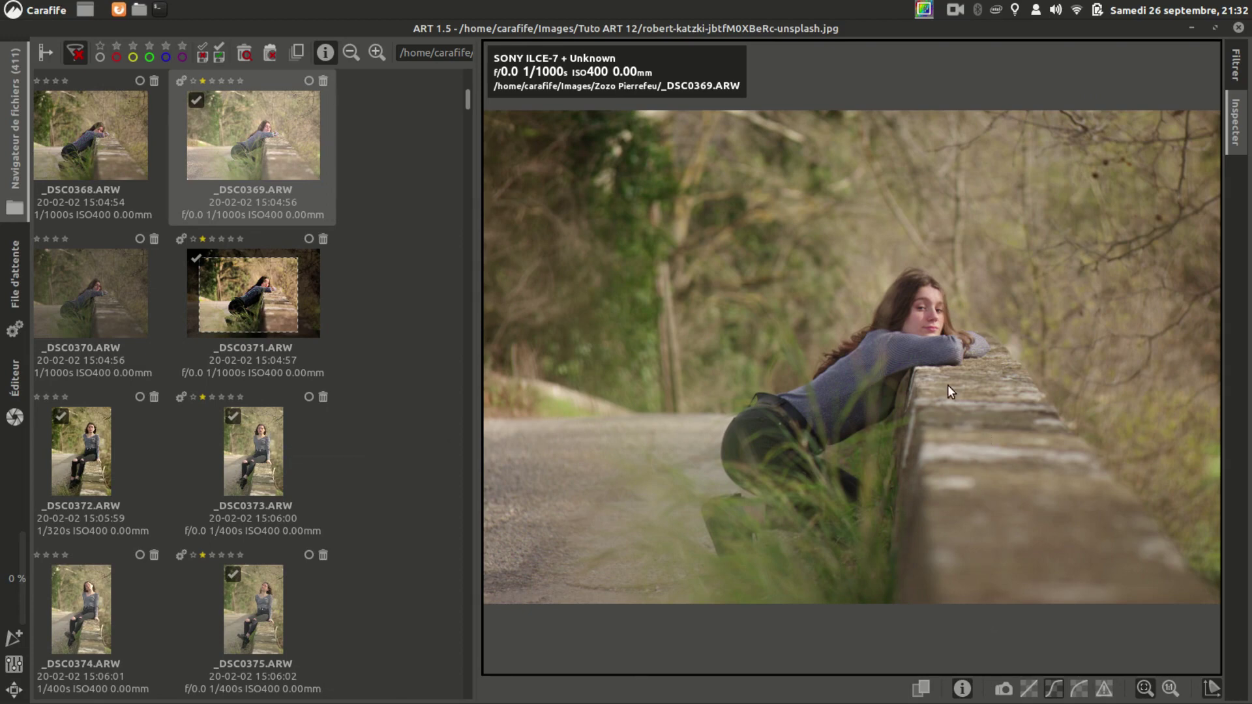
click(963, 690)
click(963, 689)
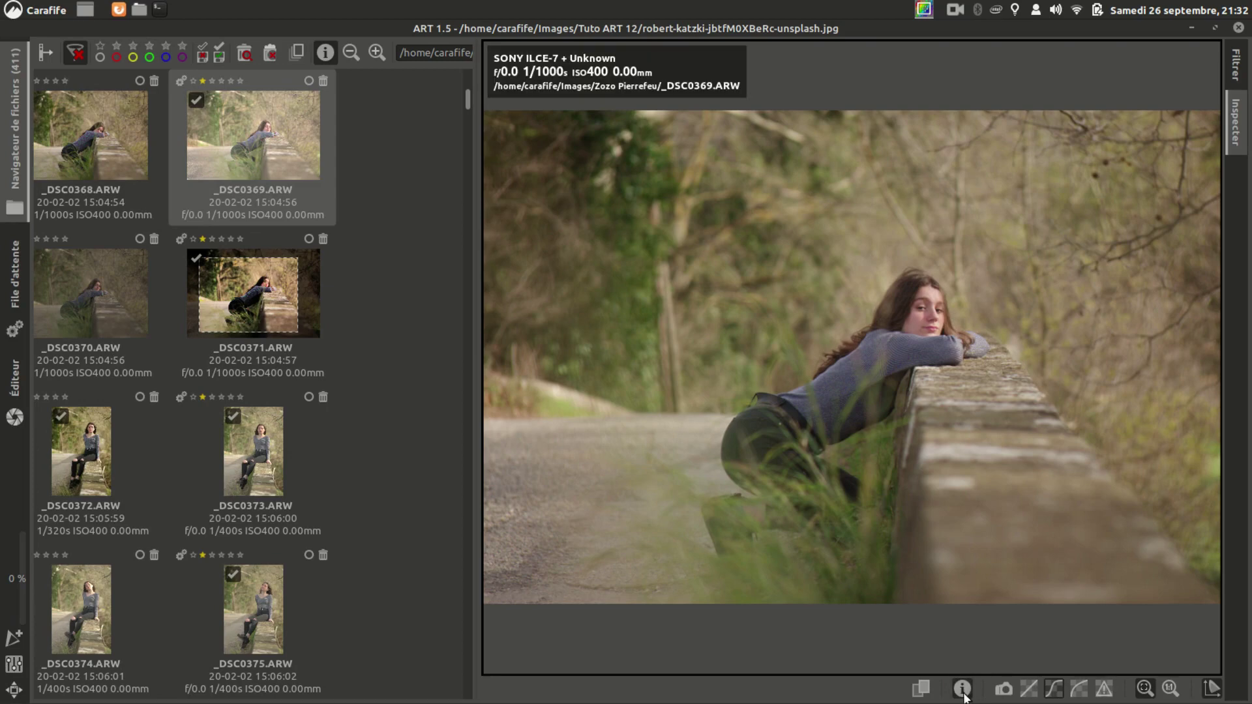
click(964, 693)
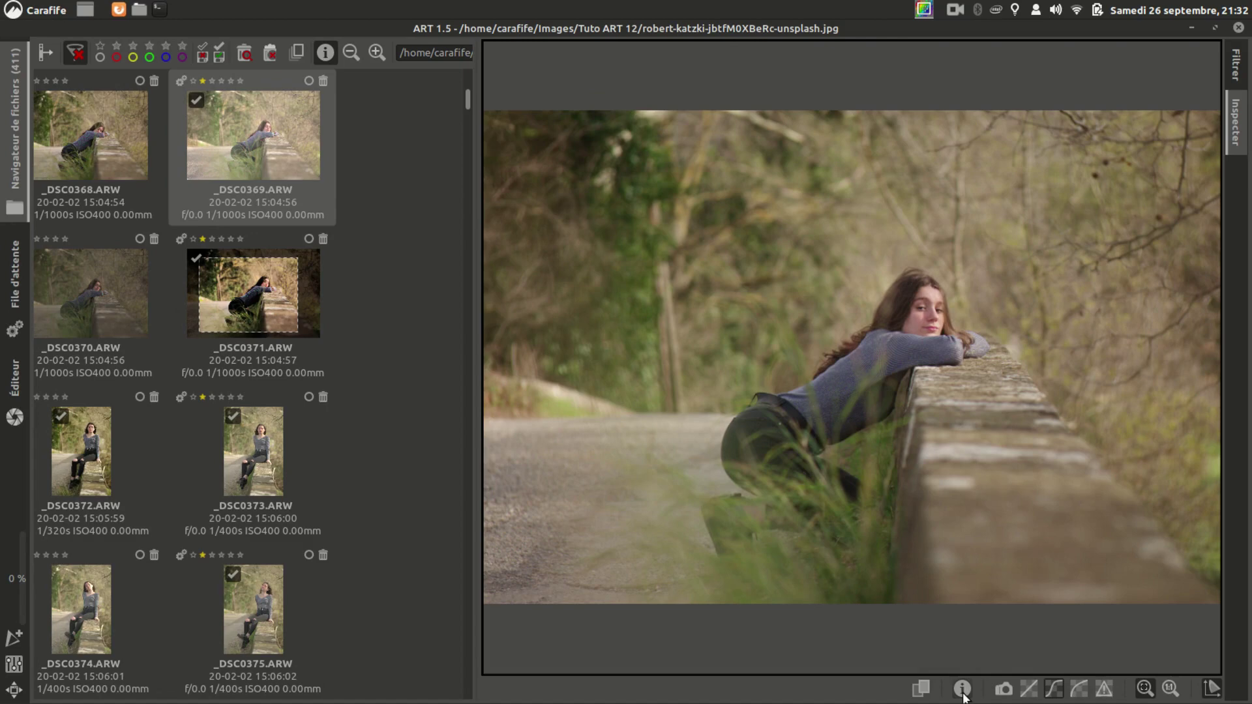
Step: Compare the inspector's linear, film curve and clipping-warning renderings of _DSC0369.ARW, and return to the film curve
click(1034, 690)
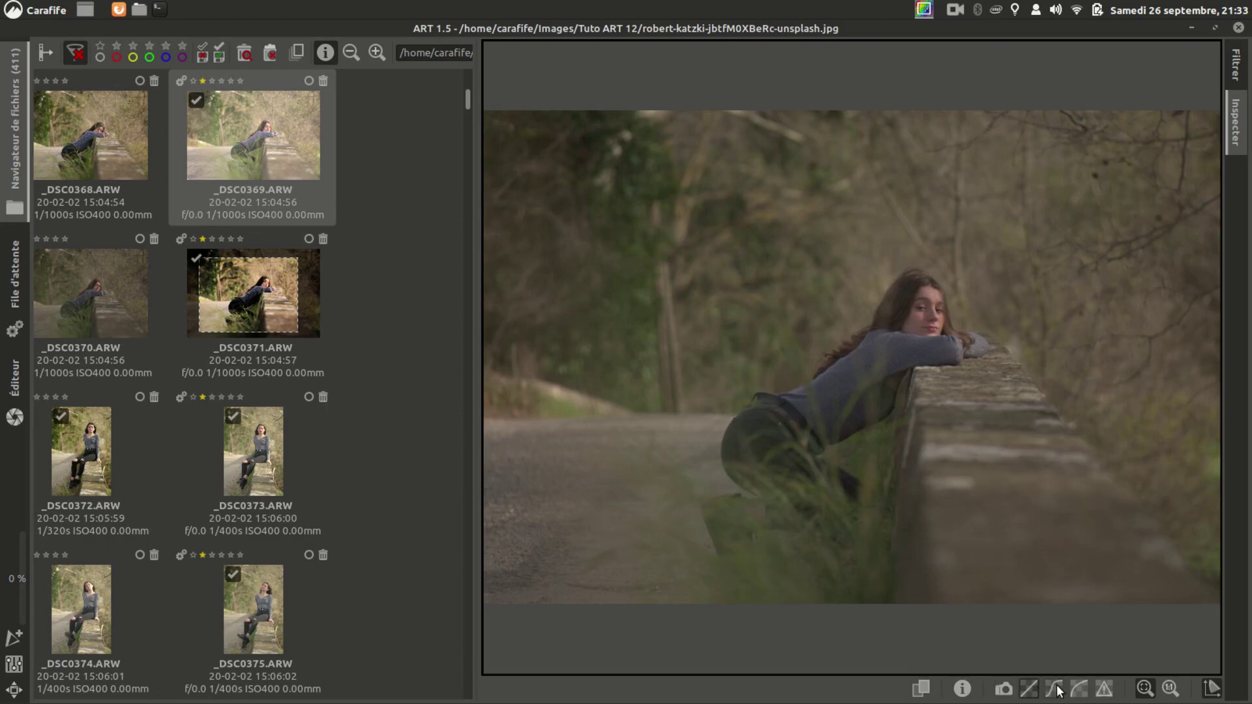
click(1057, 690)
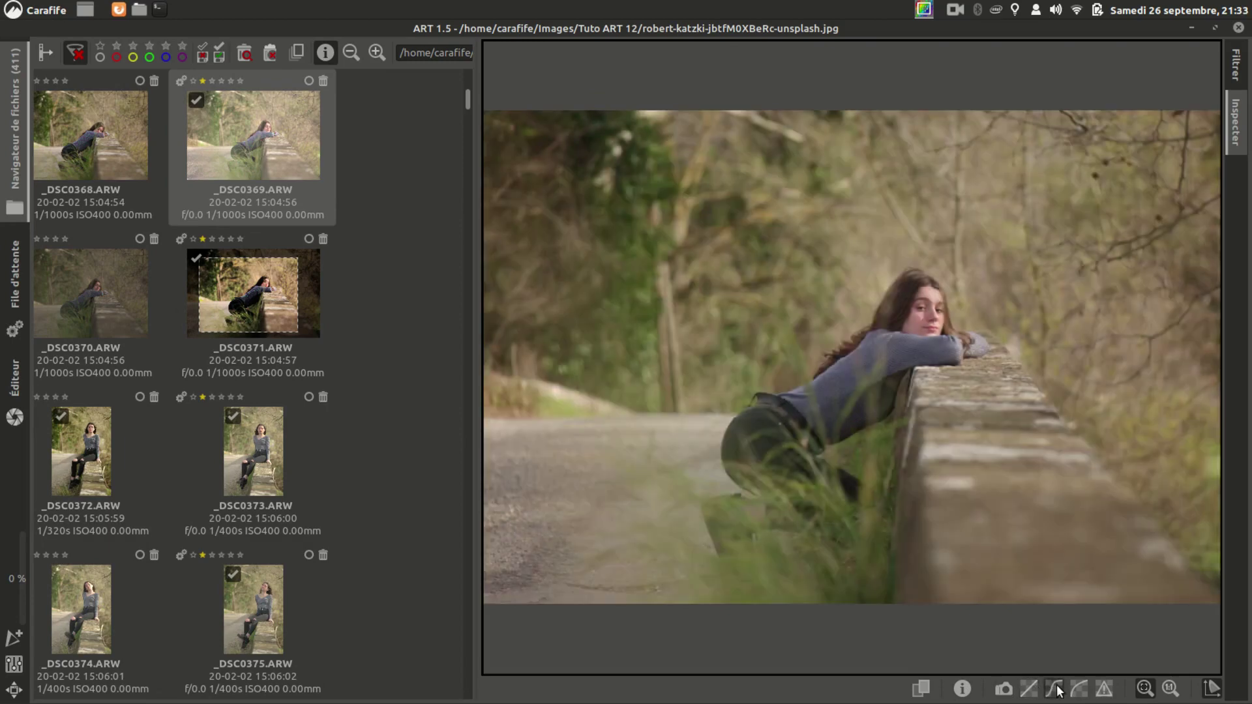
click(1102, 692)
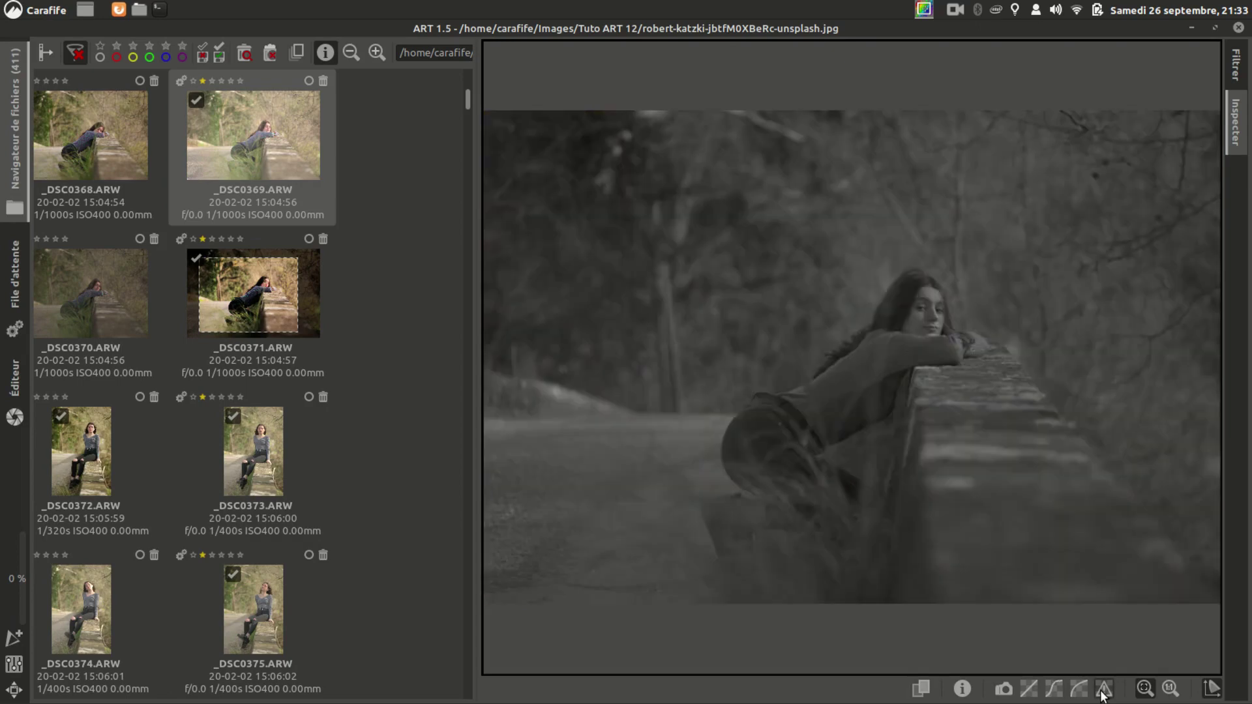
click(1059, 686)
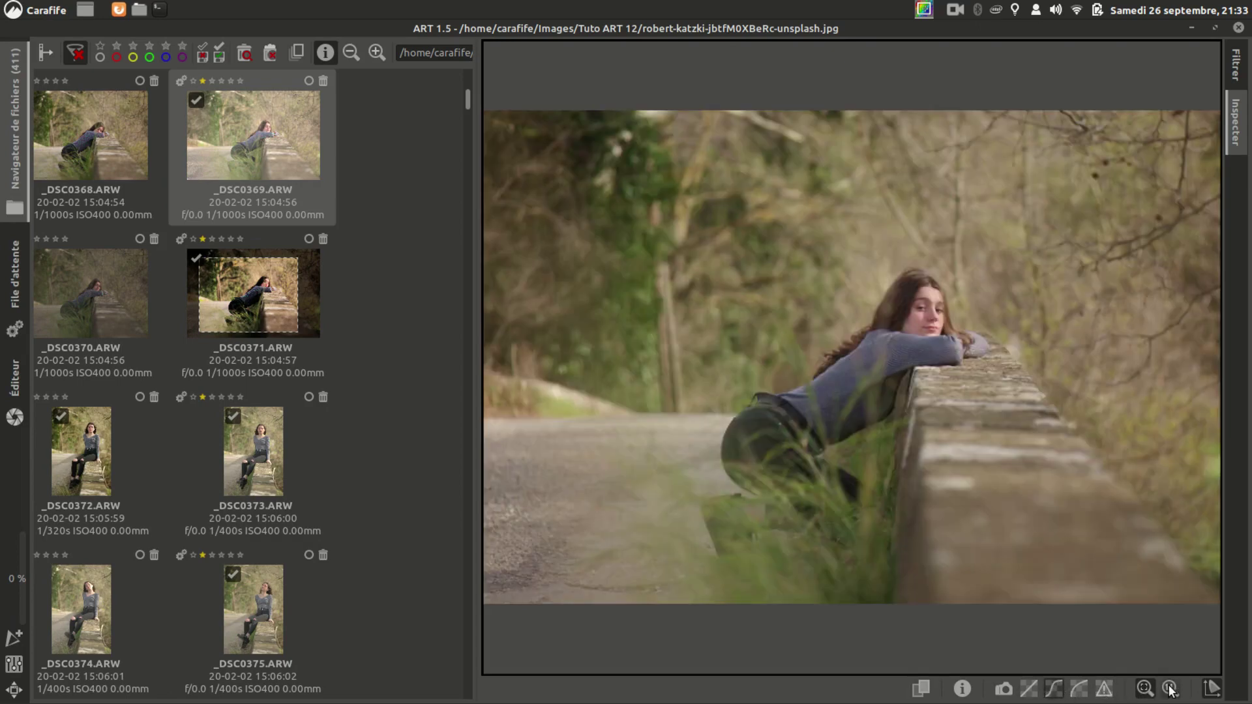
Step: Inspect _DSC0369.ARW at 1:1 in different areas, and fit the whole photo back into the inspector
click(1169, 690)
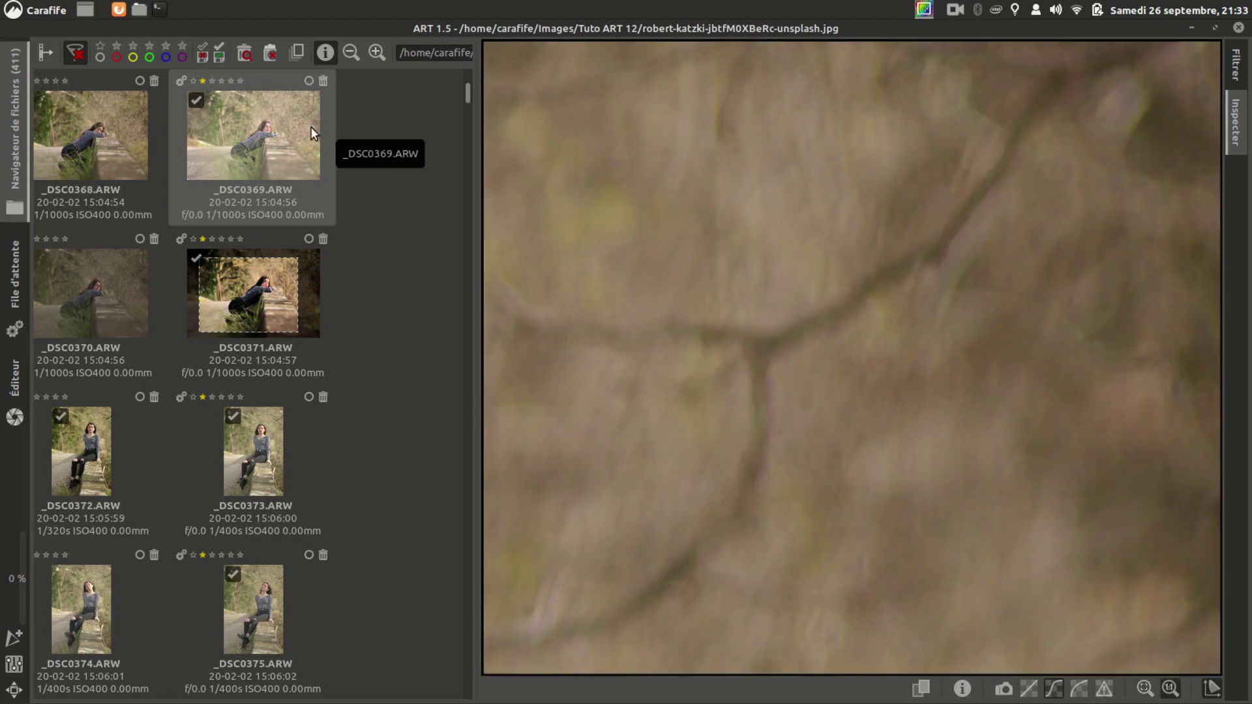
mouse_move(262, 136)
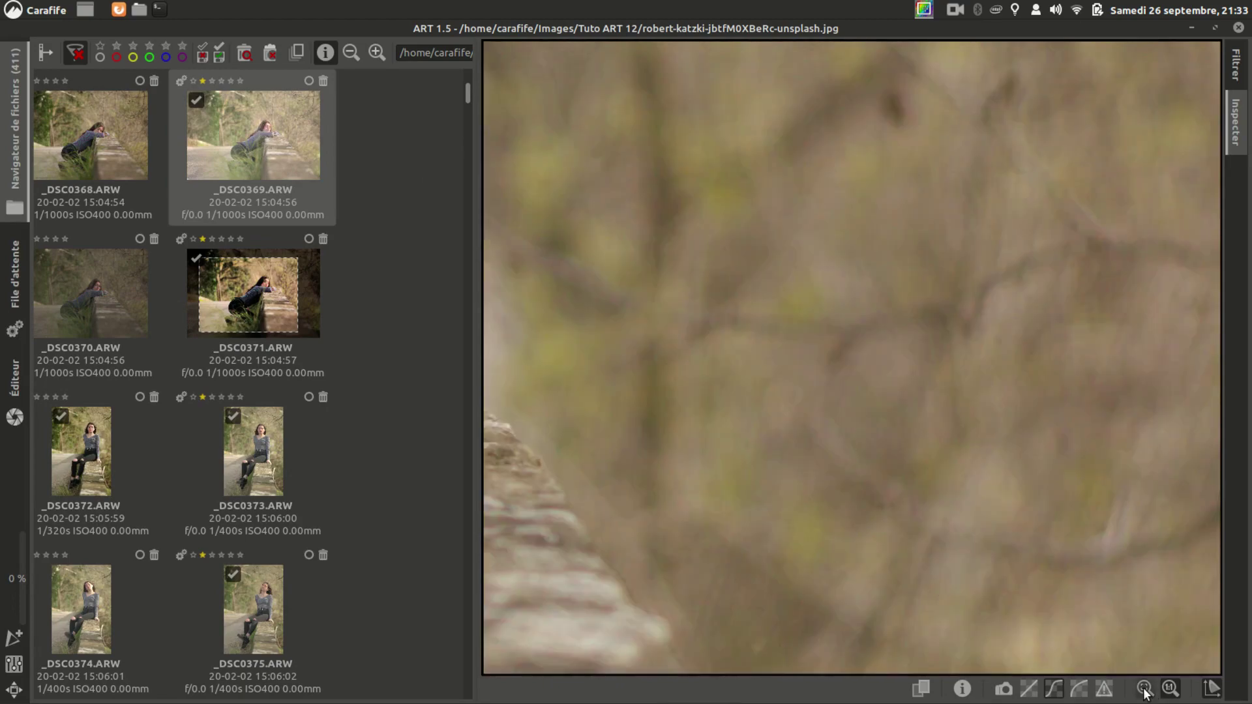
click(1145, 691)
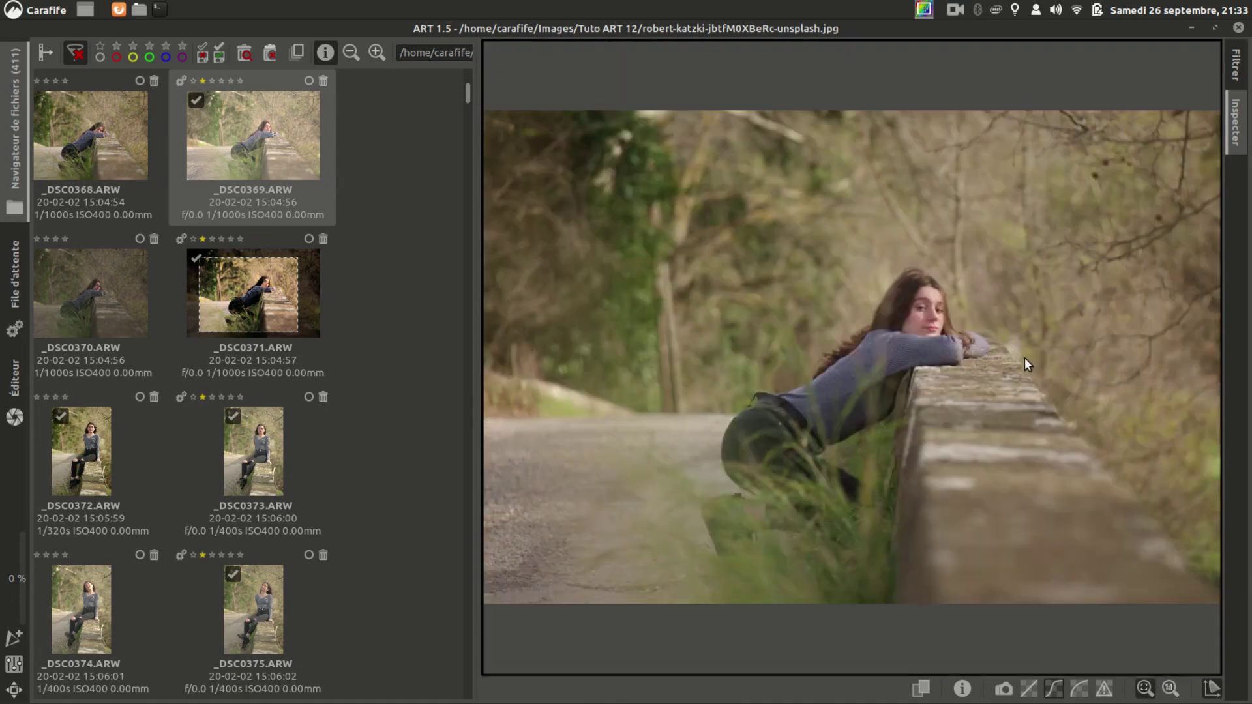
Step: Compare _DSC0368.ARW side by side with _DSC0369.ARW at 1:1, and return to a single fitted view
click(922, 689)
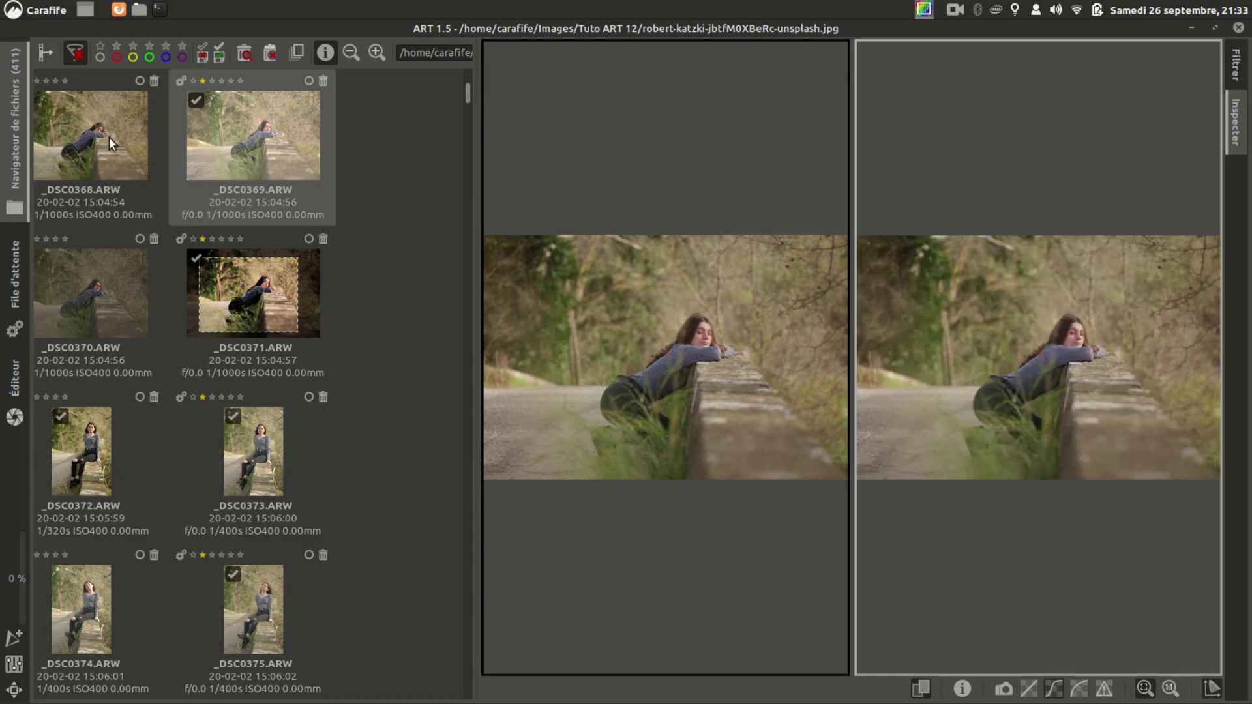
click(108, 137)
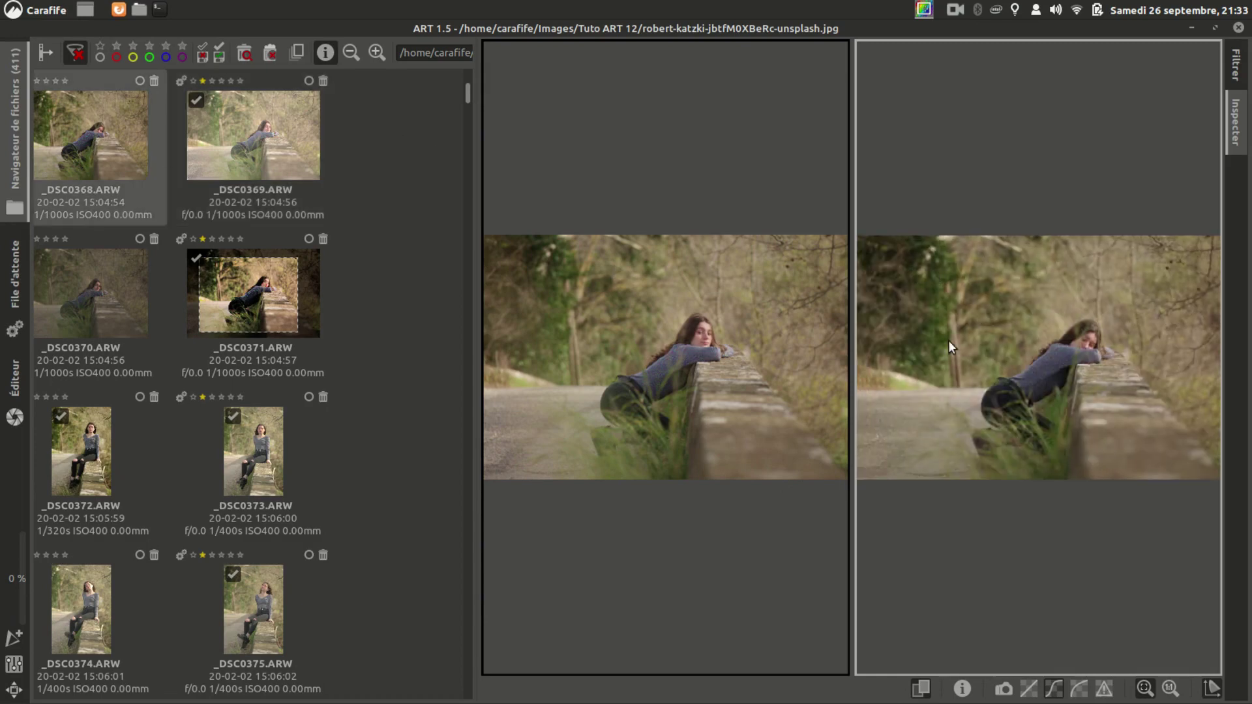
click(1029, 428)
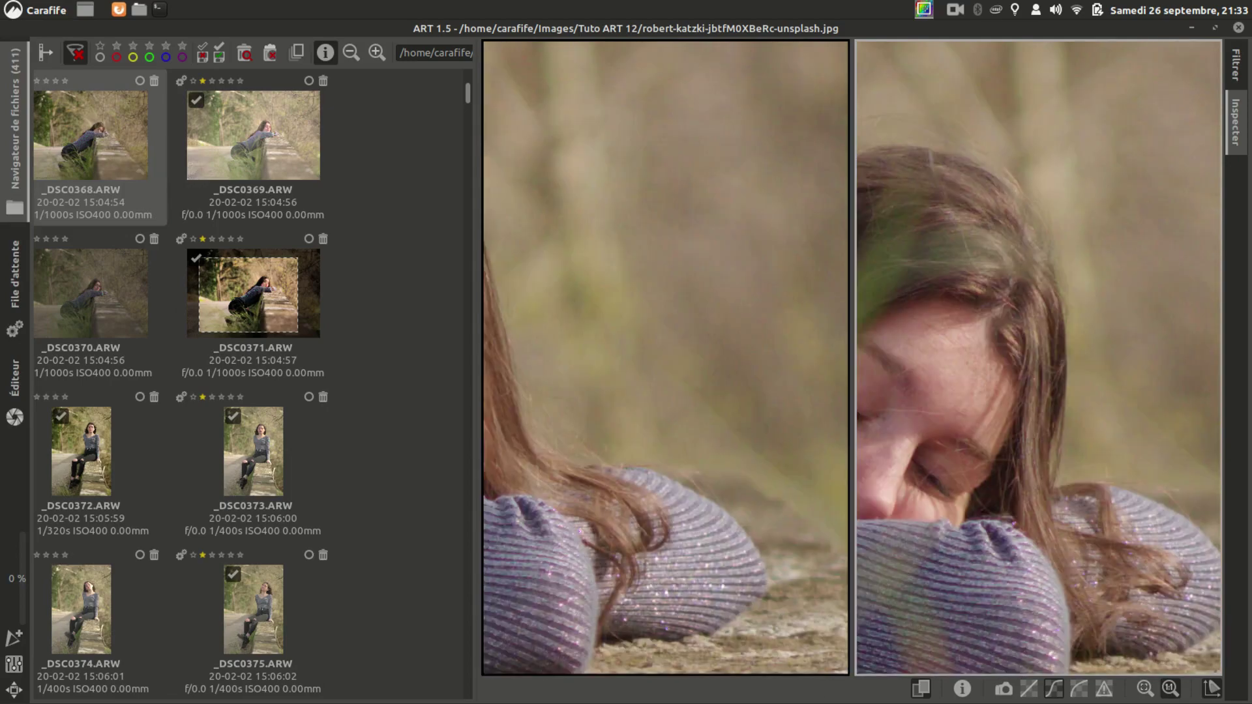
click(922, 690)
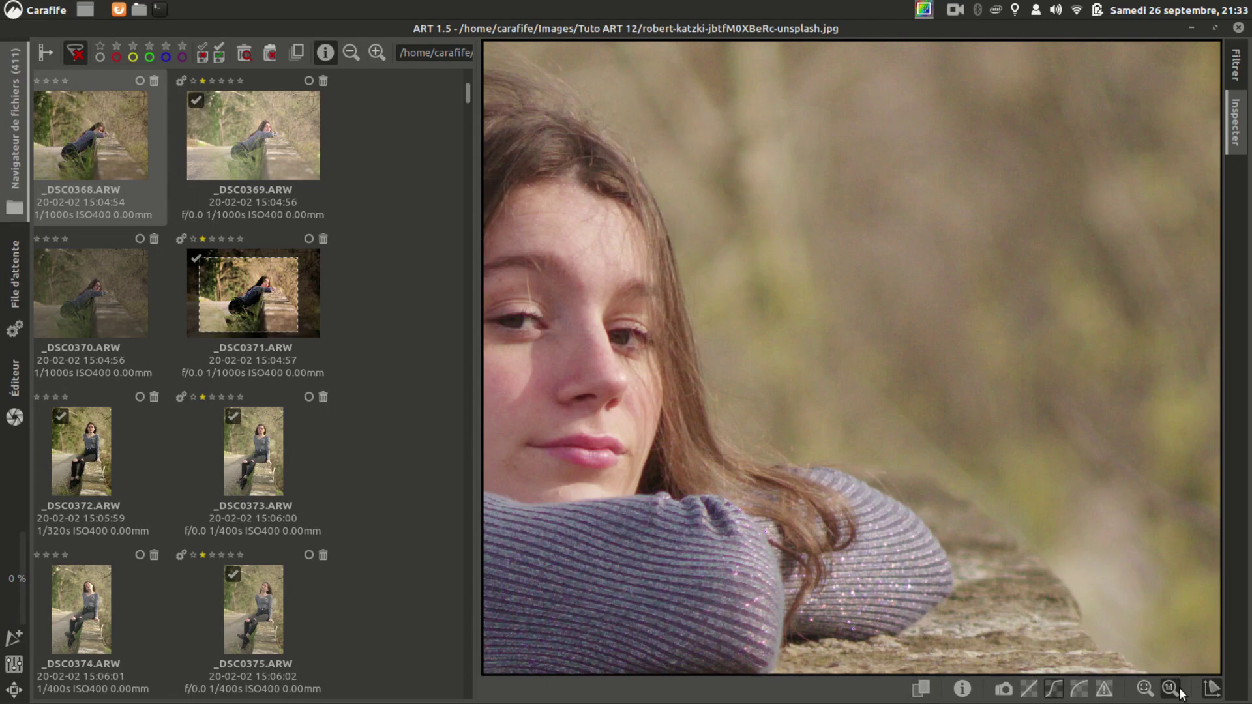
click(1145, 688)
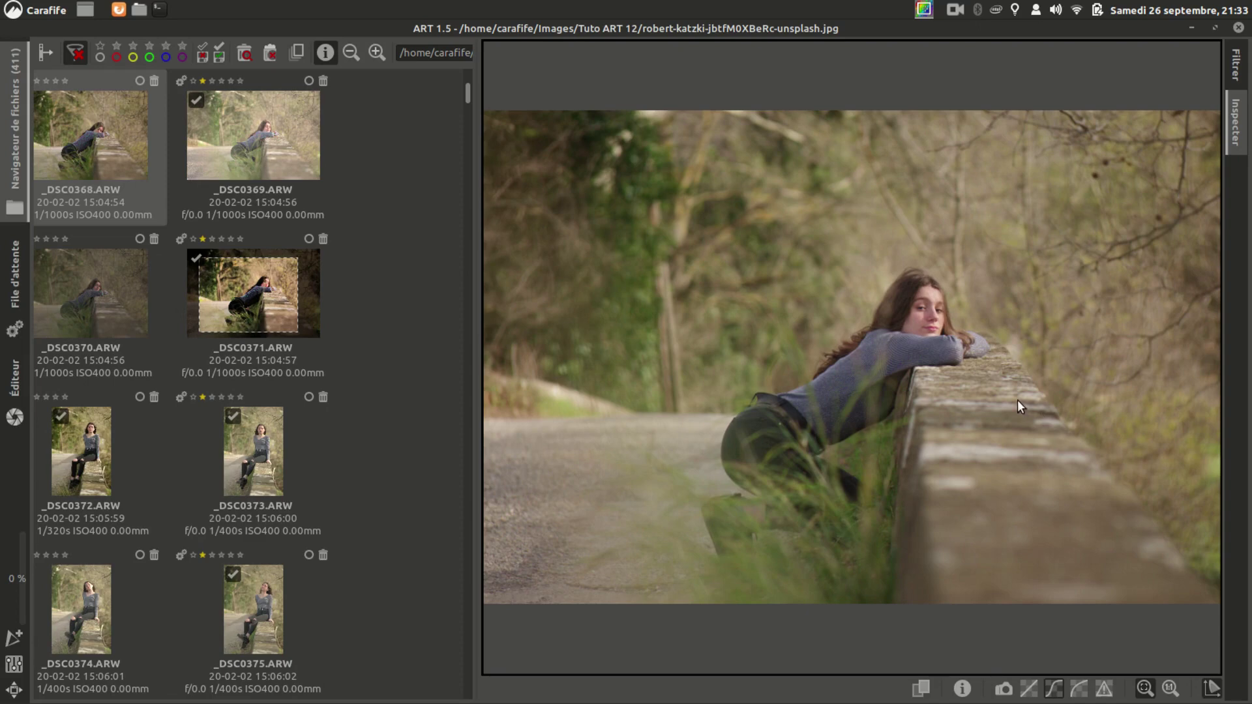
Step: Show and hide the file browser's places and folders panel beside the inspector
click(46, 54)
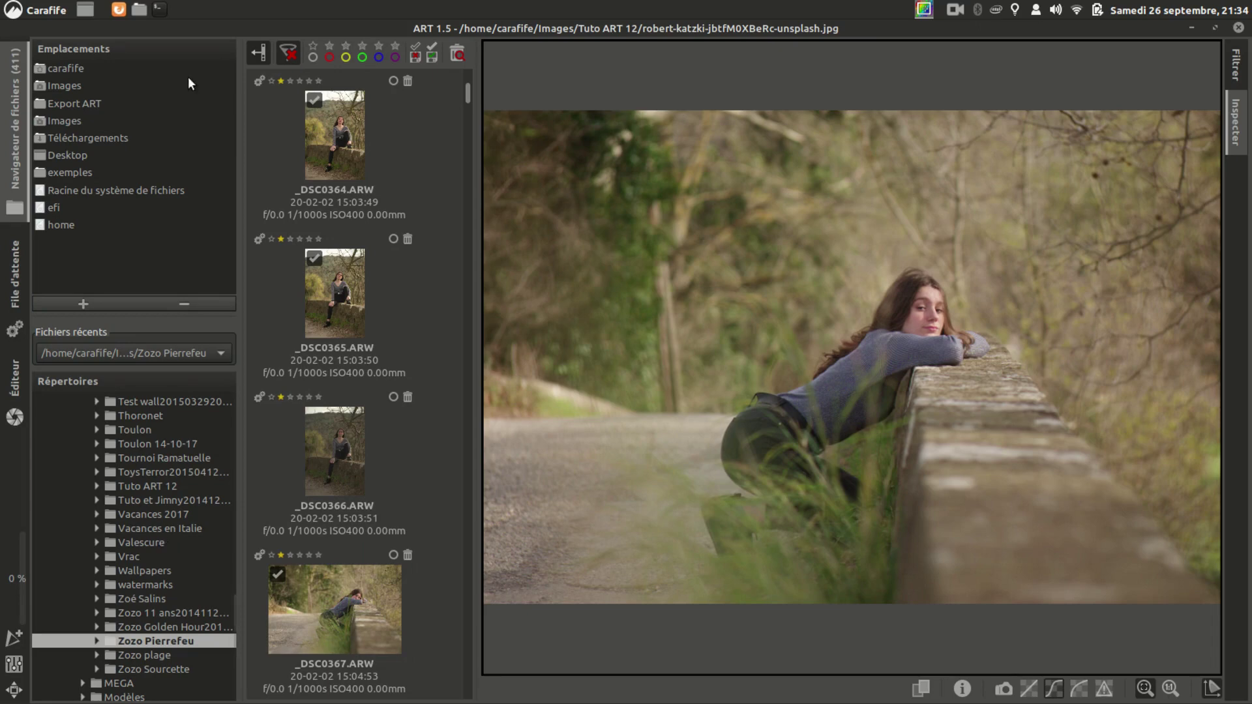
click(252, 49)
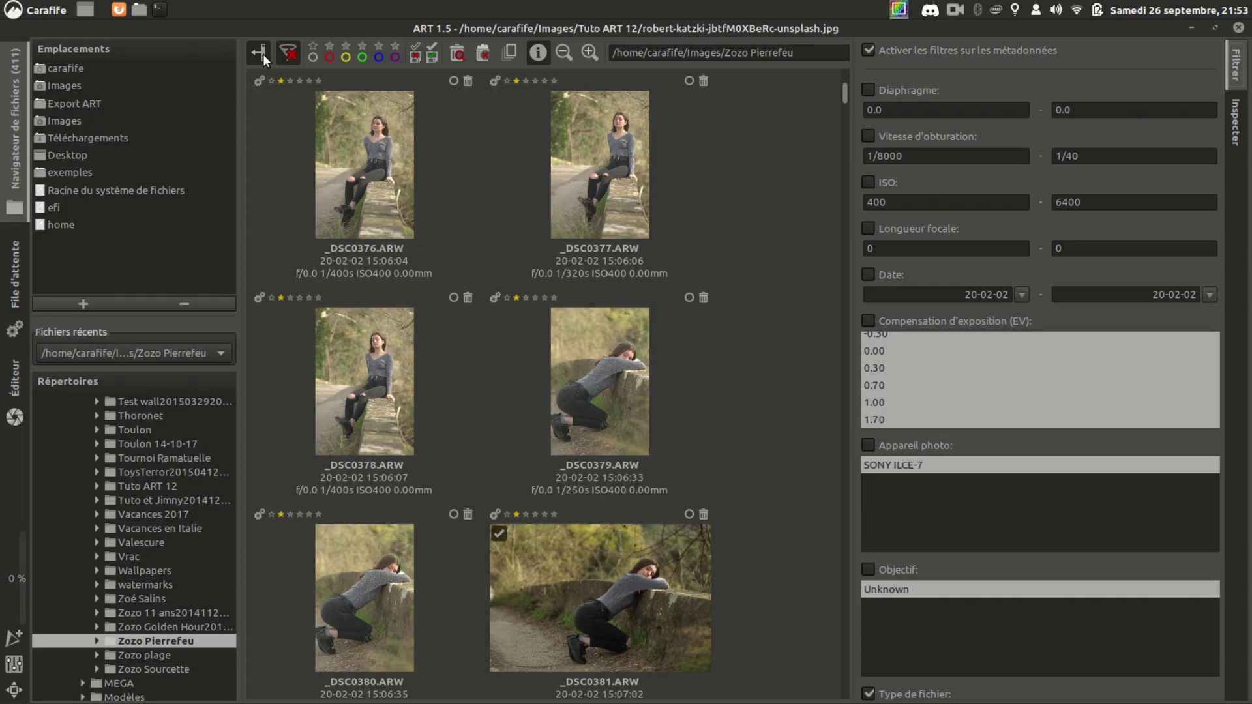
Step: Switch to the editor, glance back at the file browser, and return to the editor
click(16, 378)
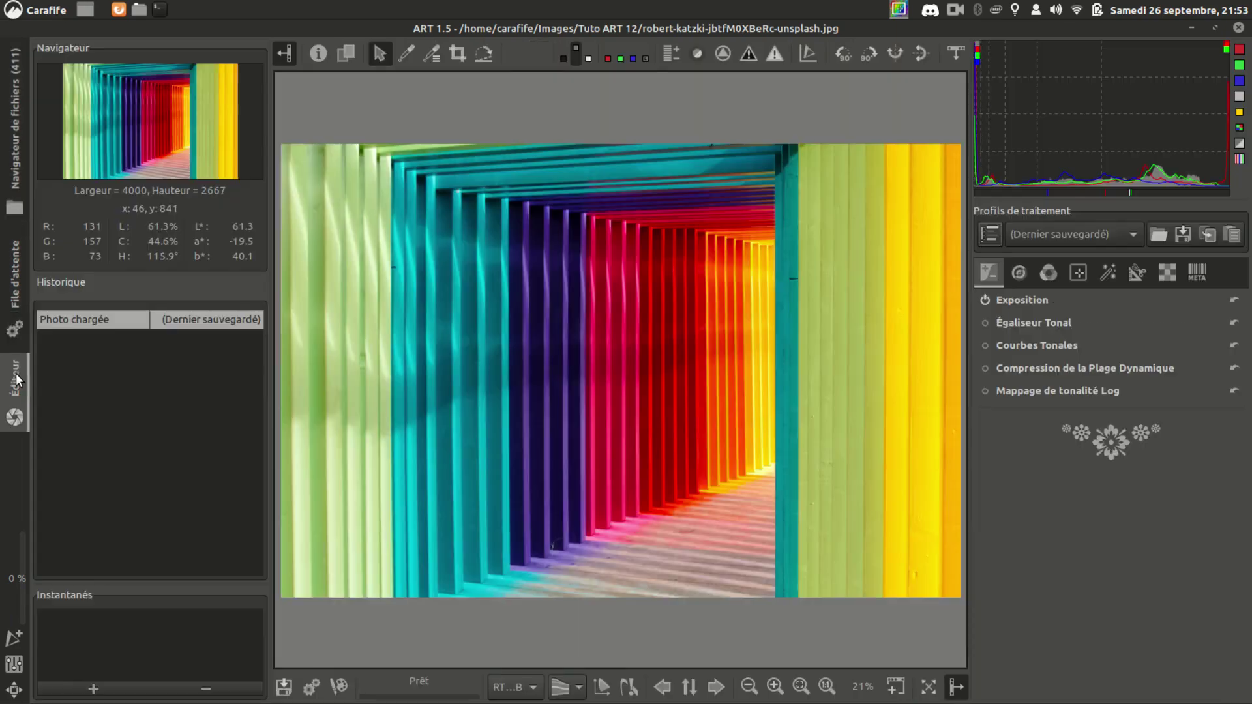
click(15, 115)
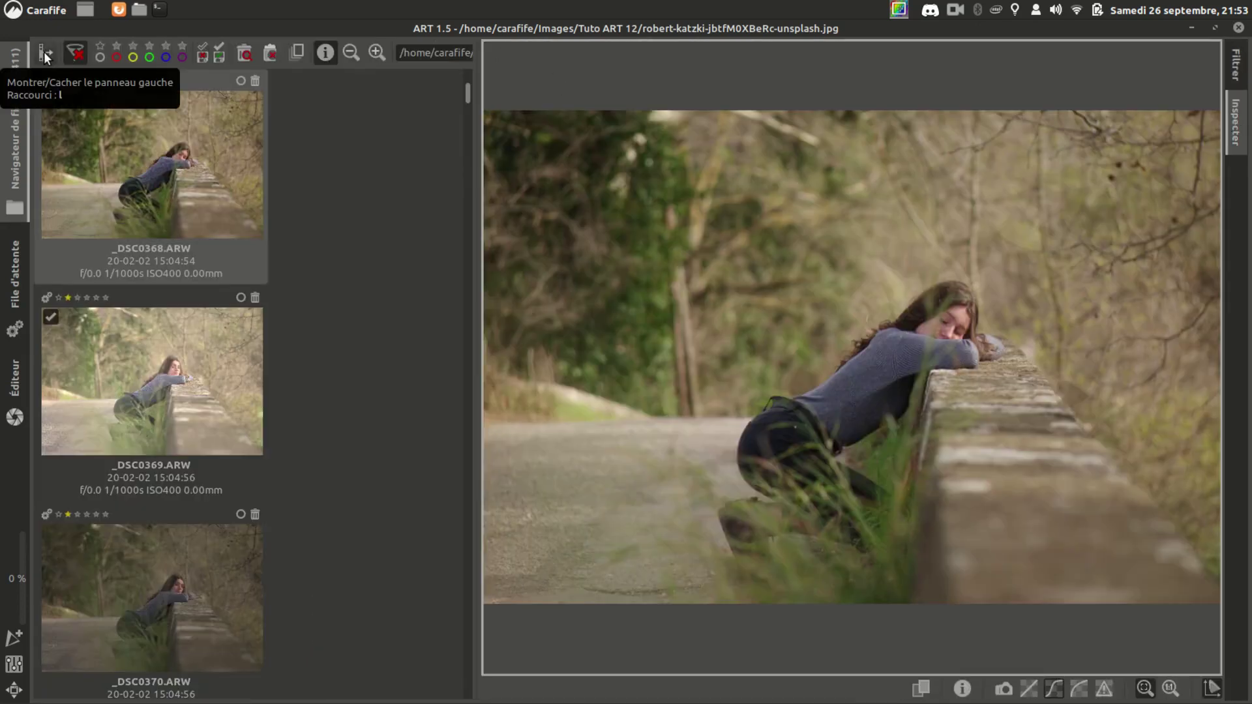
click(14, 415)
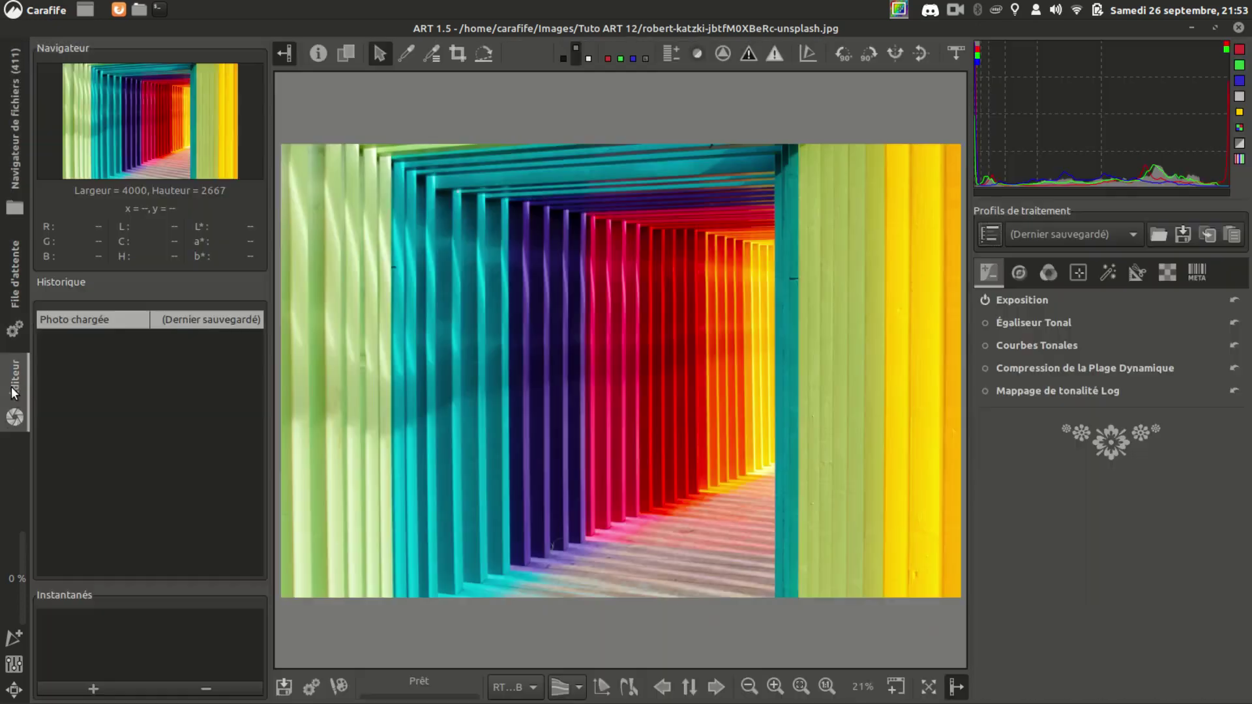
Step: Hide and show the editor's navigator, history and snapshots panel several times, leaving it shown
click(290, 56)
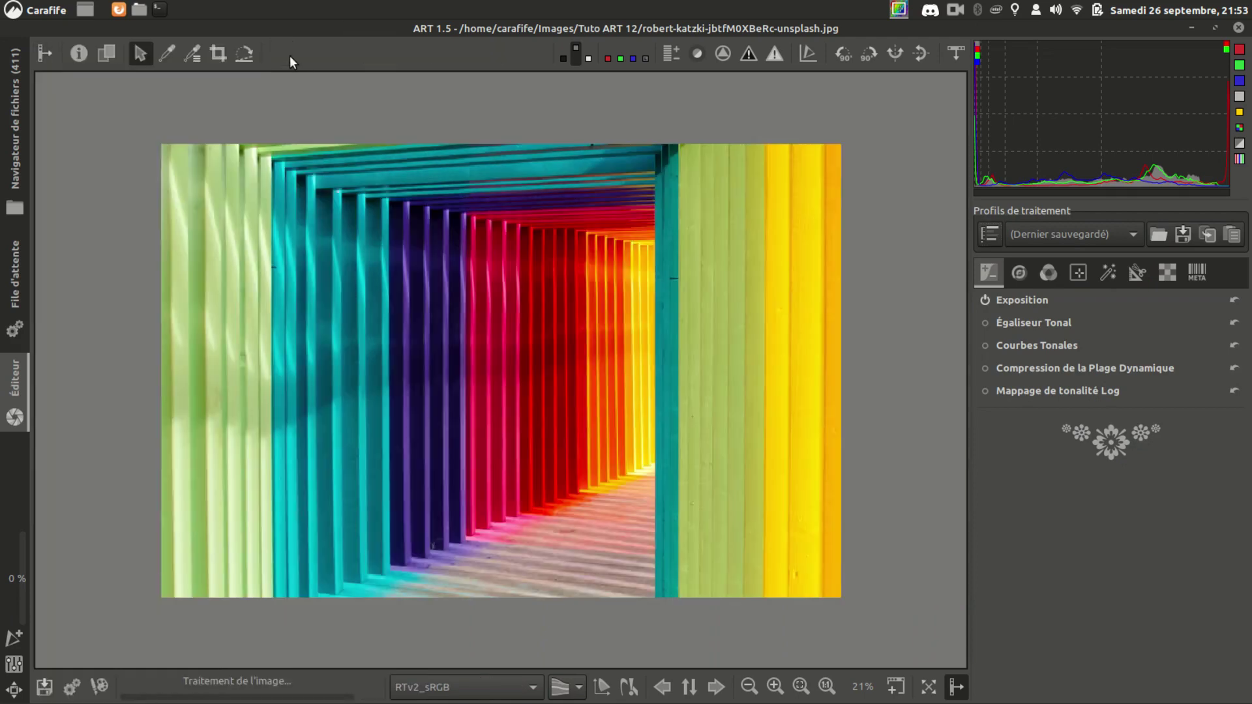
click(148, 50)
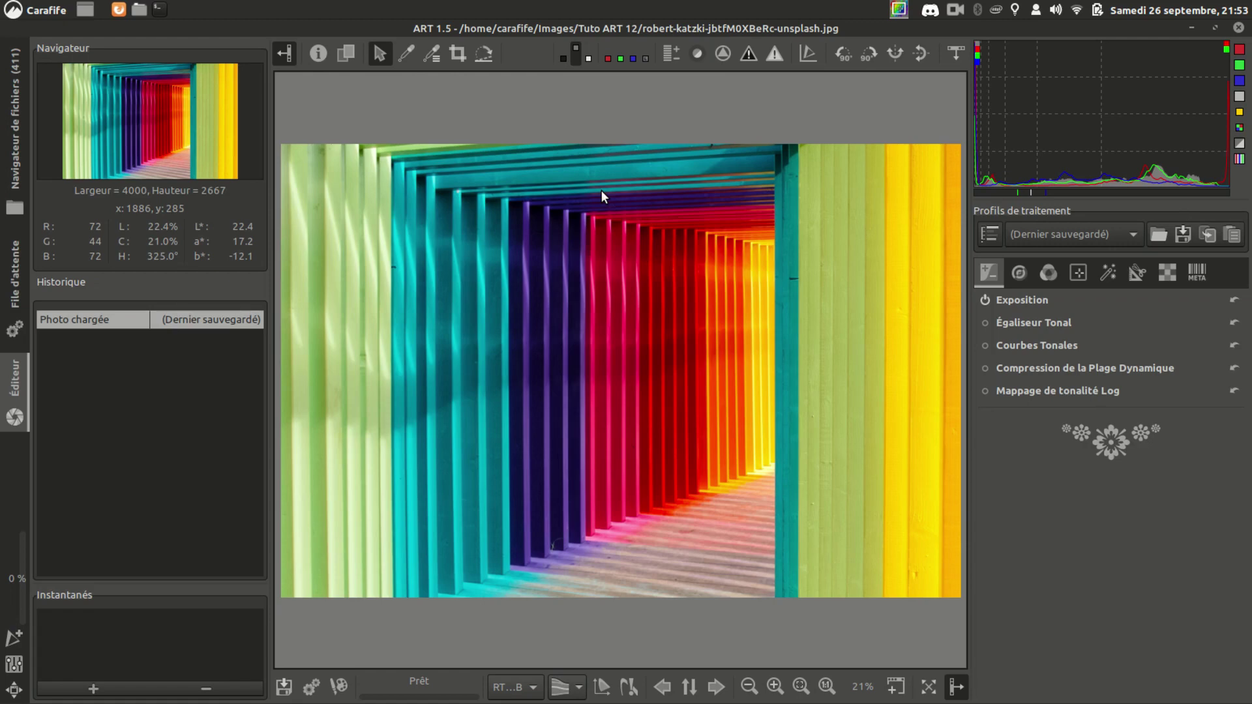
key(l)
key(l)
key(l)
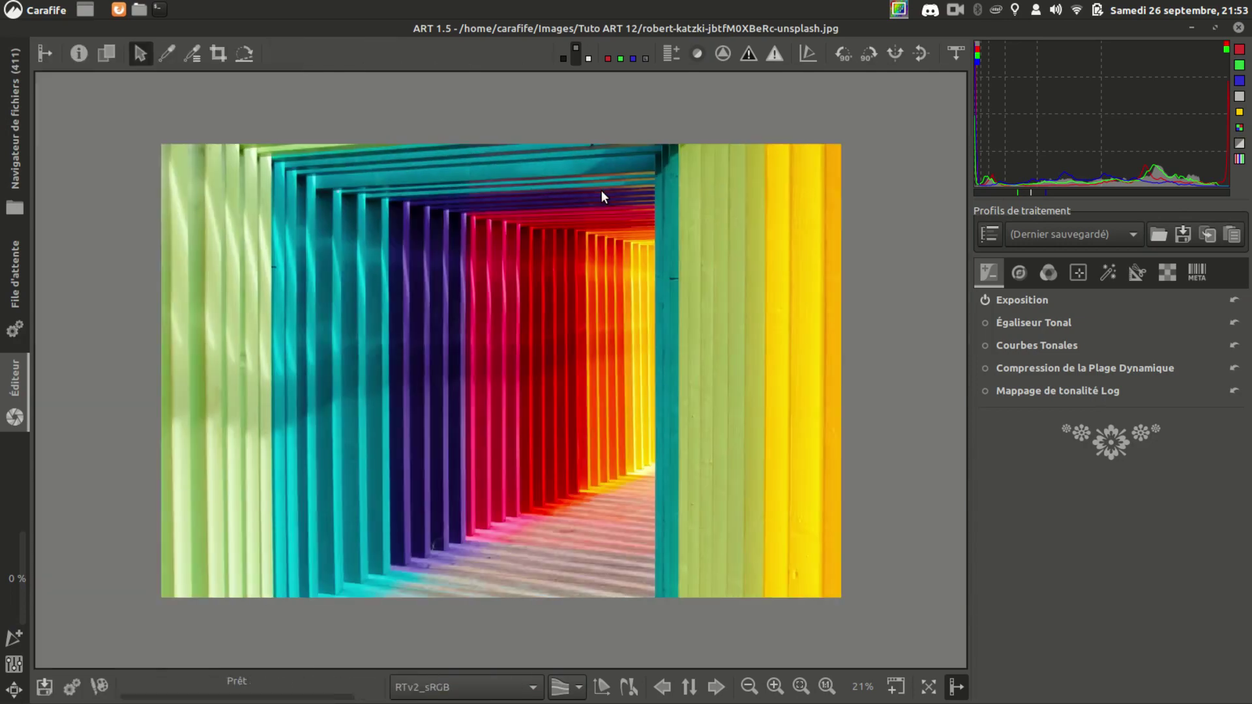
key(l)
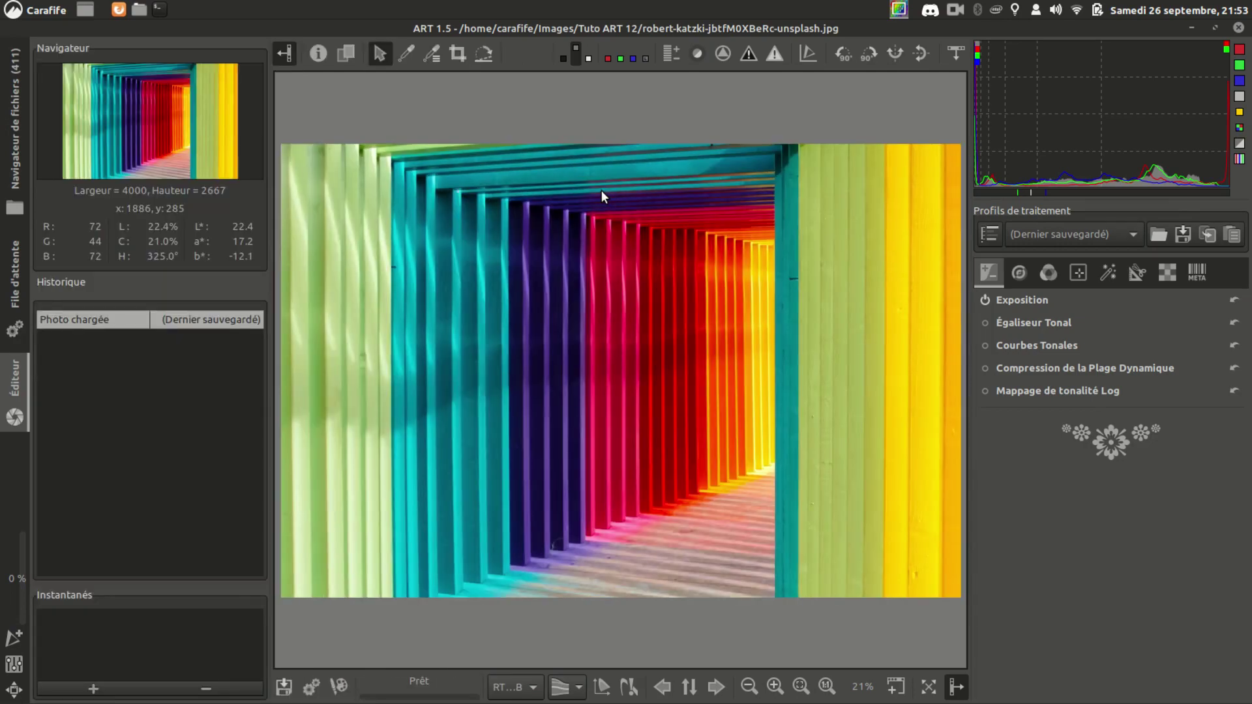
Step: Show and hide the editor's tool panel and filmstrip, and hide and restore all panels around the photo at once
key(alt+l)
key(alt+l)
key(shift+l)
key(shift+l)
key(shift+l)
key(shift+l)
key(shift+l)
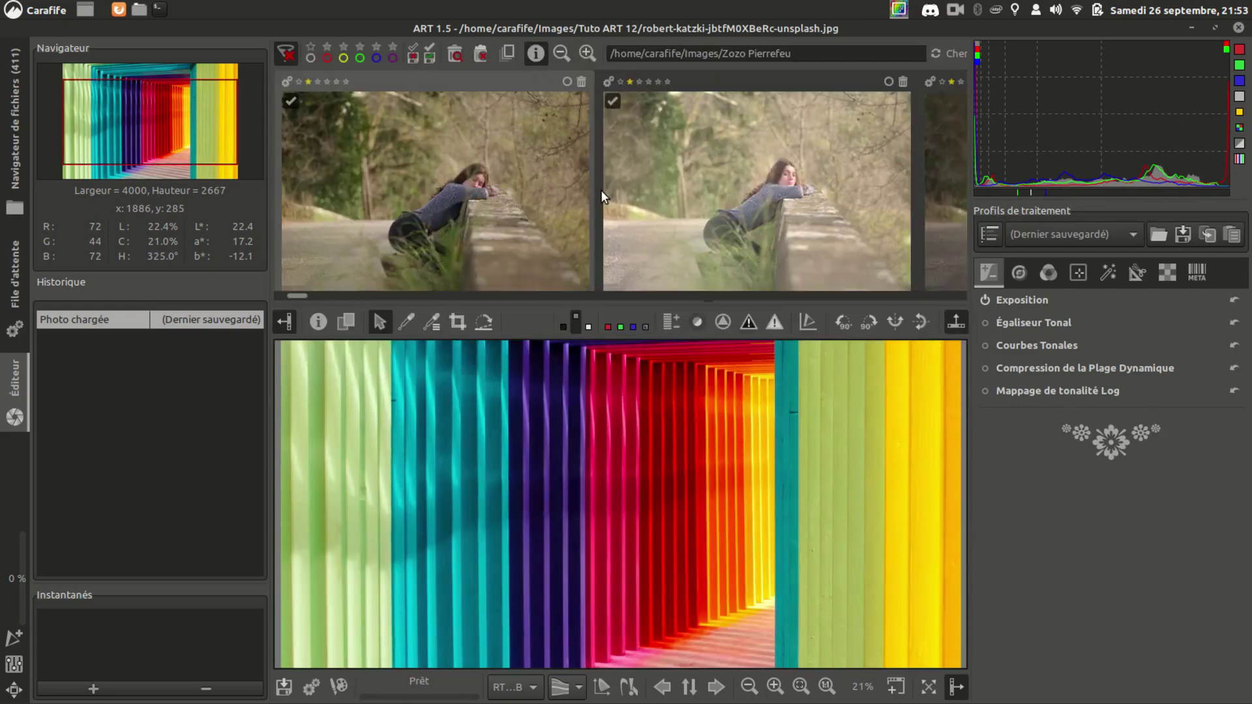
key(shift+l)
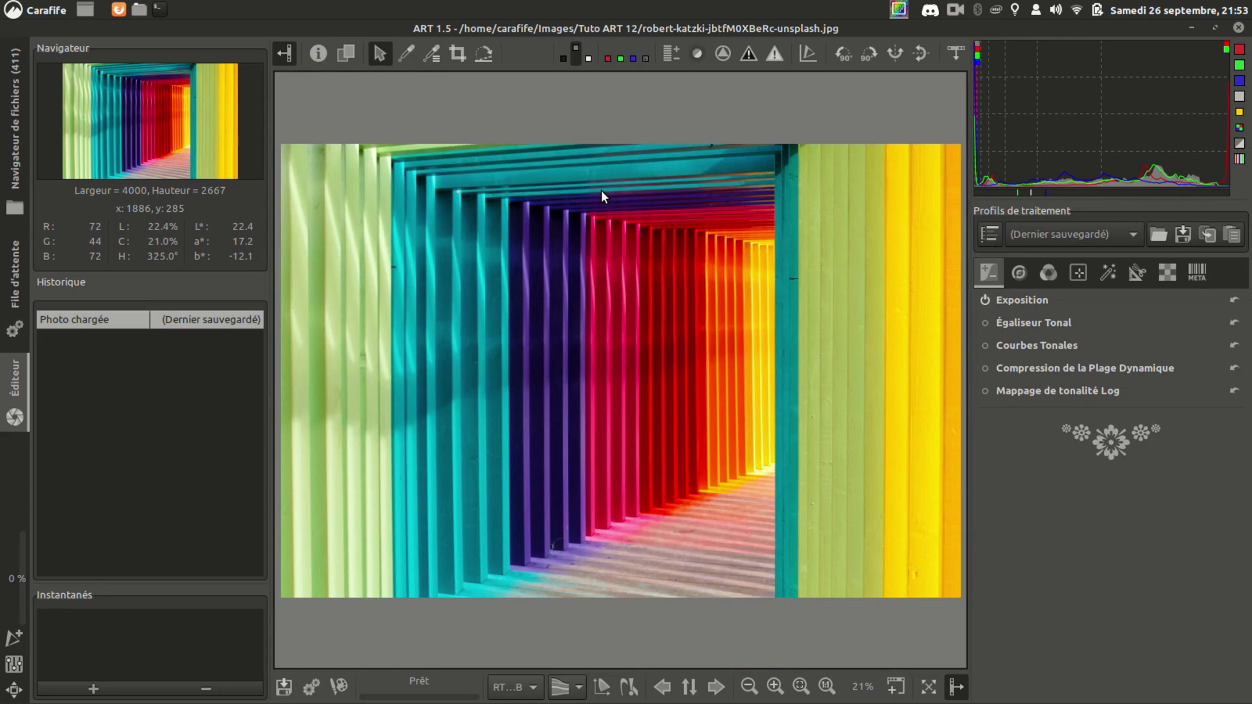
key(m)
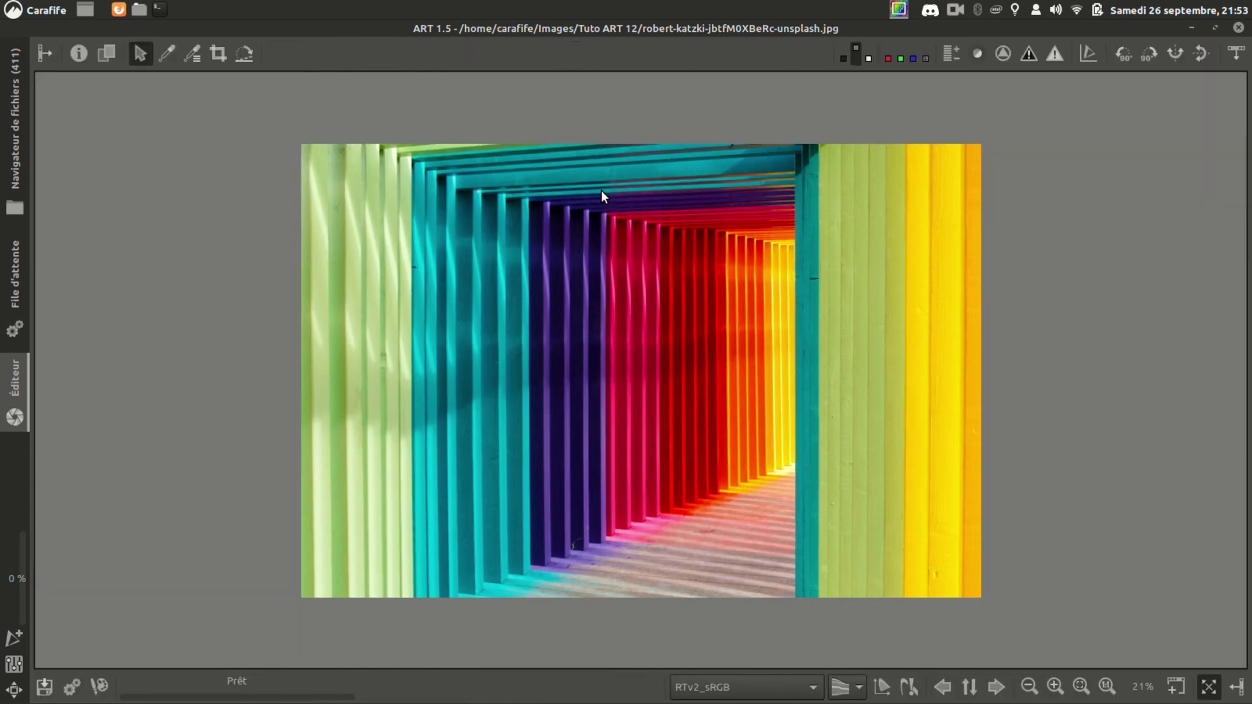
key(m)
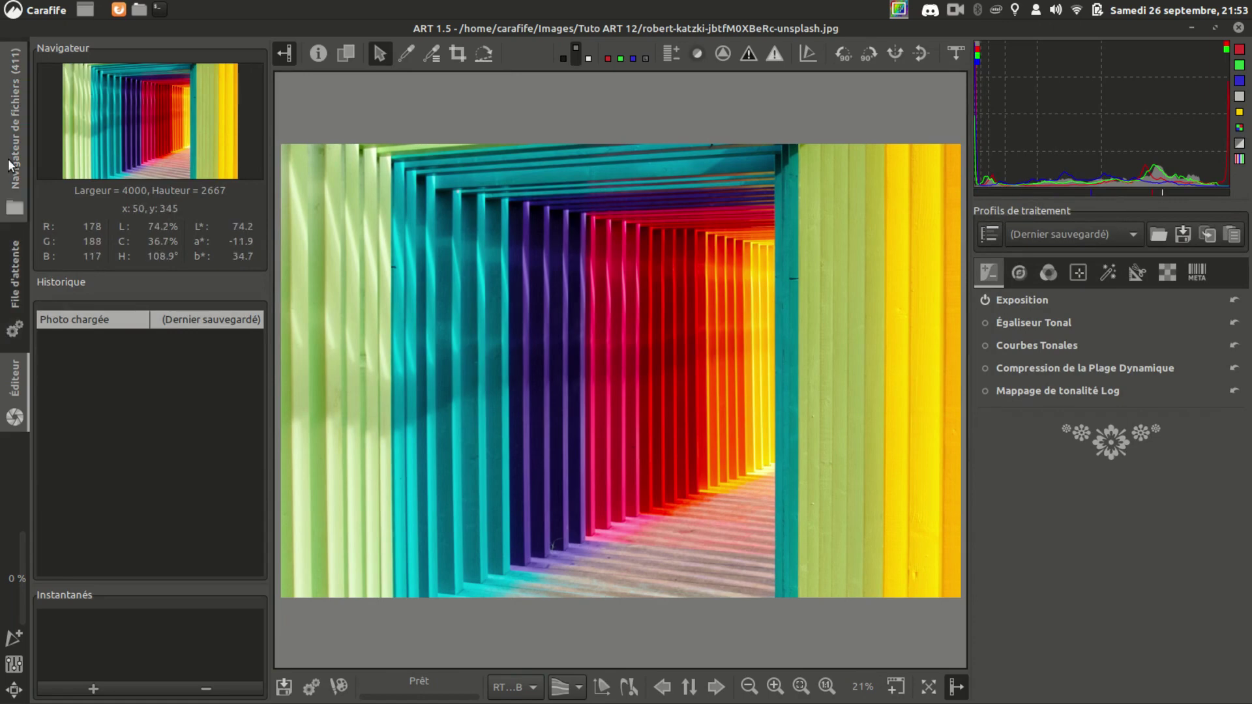
Step: Return to the file browser and hide and show its side panels, switching between the thumbnails-only view and the inspector view
key(ctrl+F2)
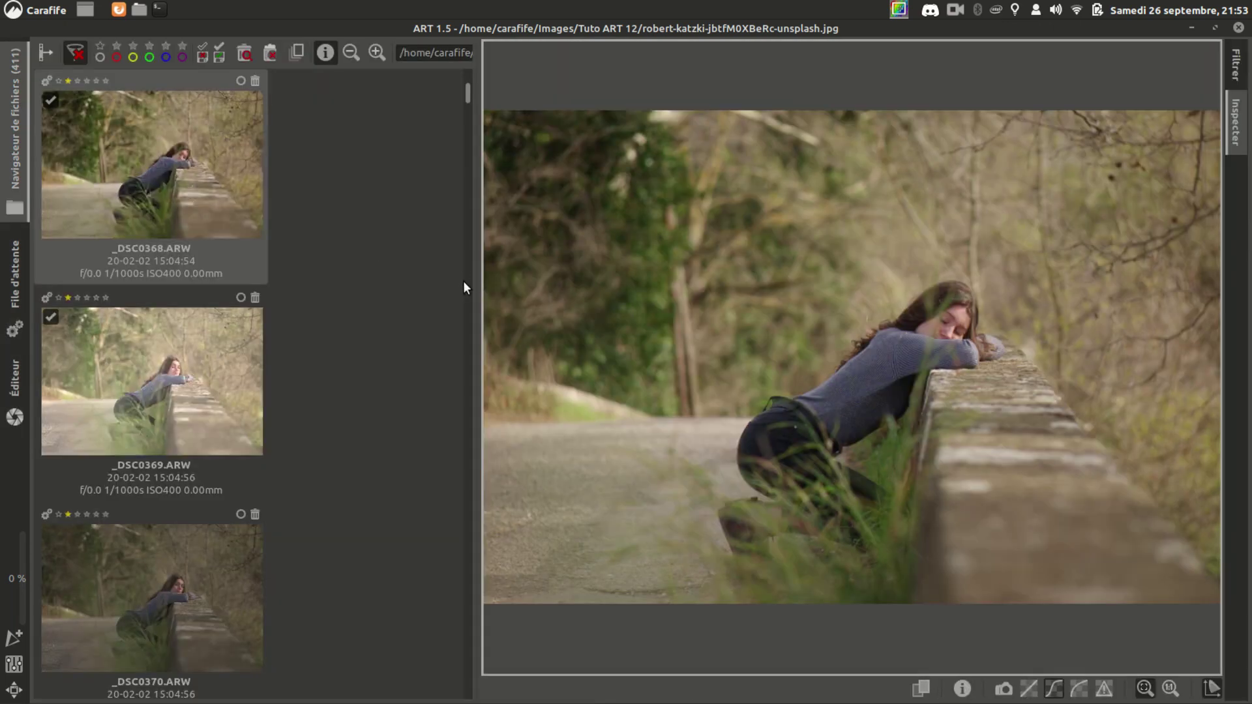
key(l)
key(l)
key(f)
key(f)
key(f)
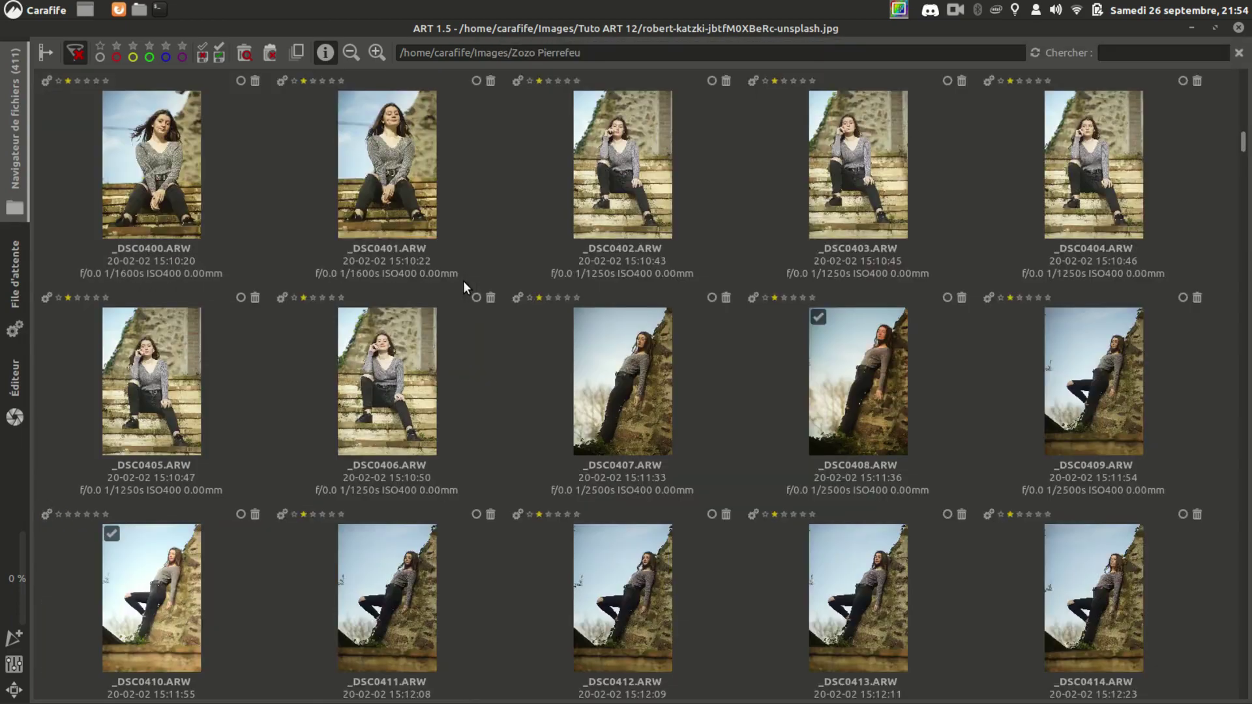
key(f)
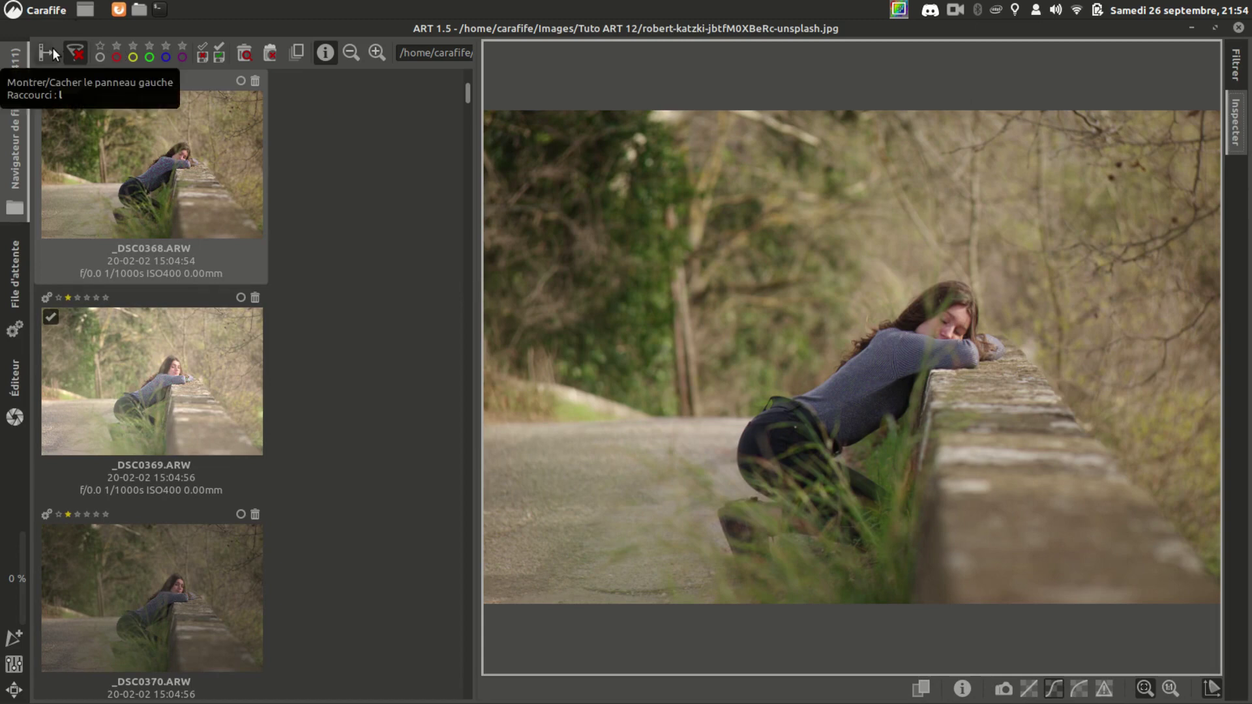
Step: Switch from the inspector to the metadata filters, and add _DSC0376.ARW through _DSC0379.ARW to the processing queue
click(1235, 66)
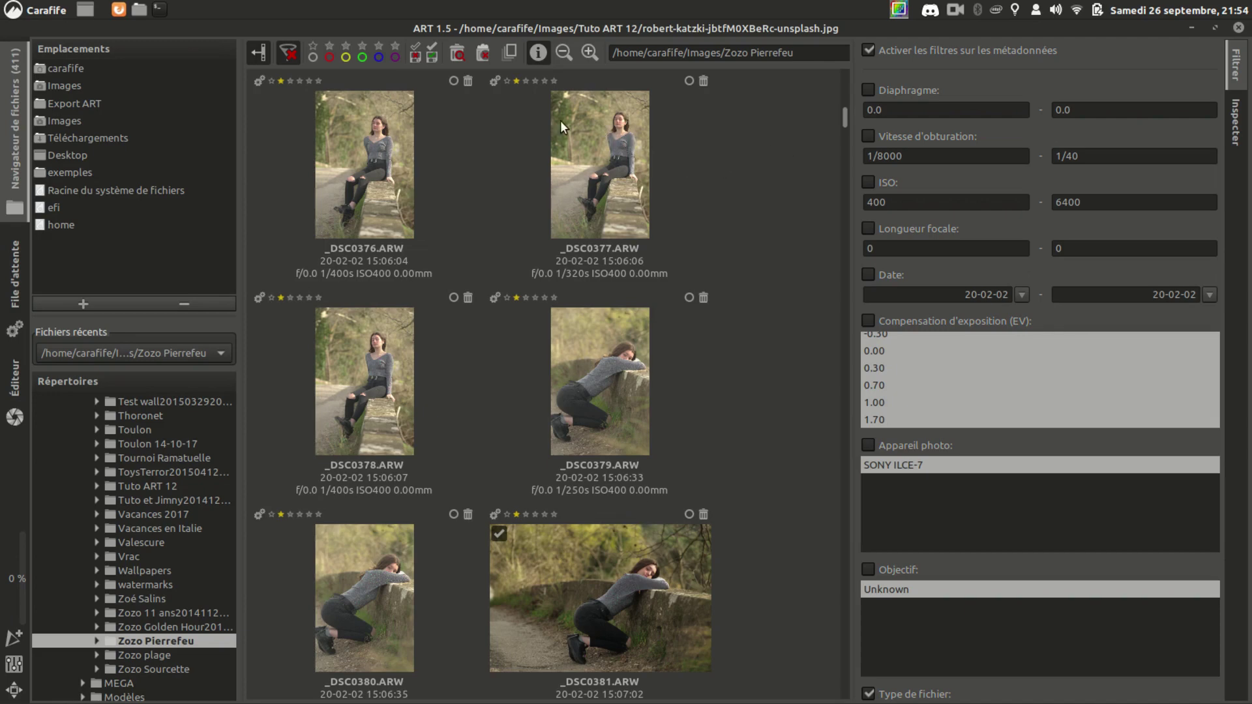
click(500, 76)
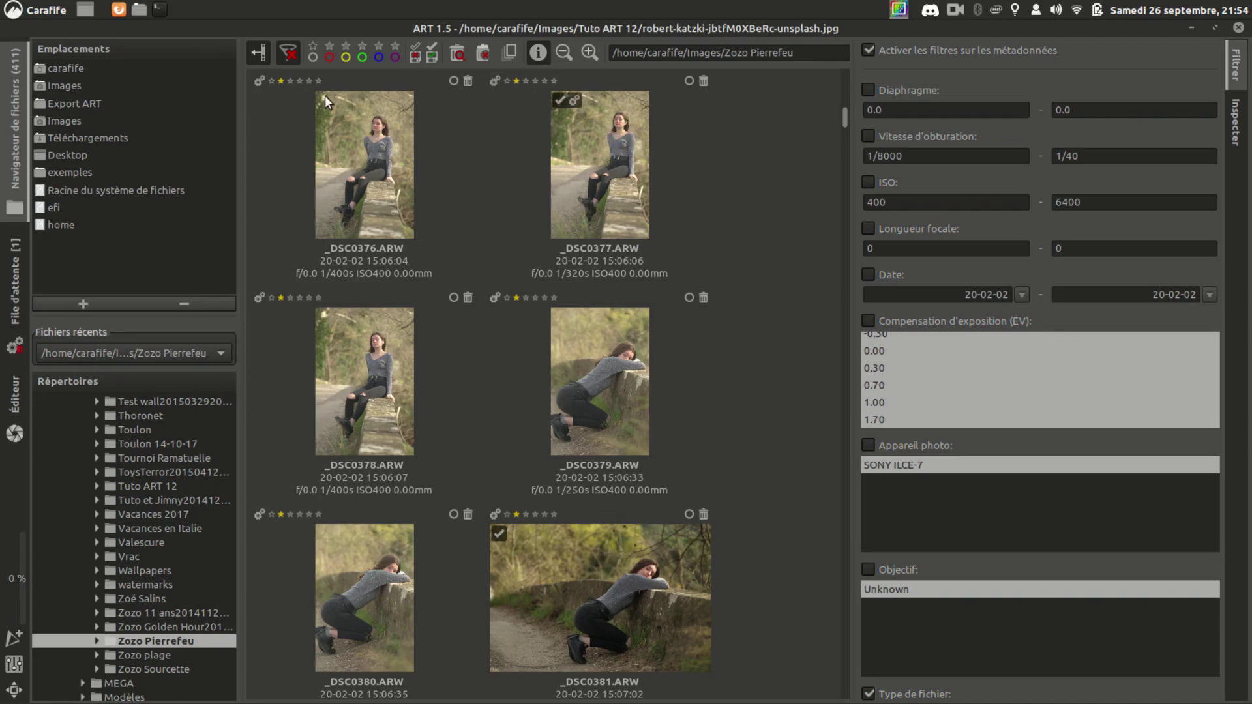
click(259, 82)
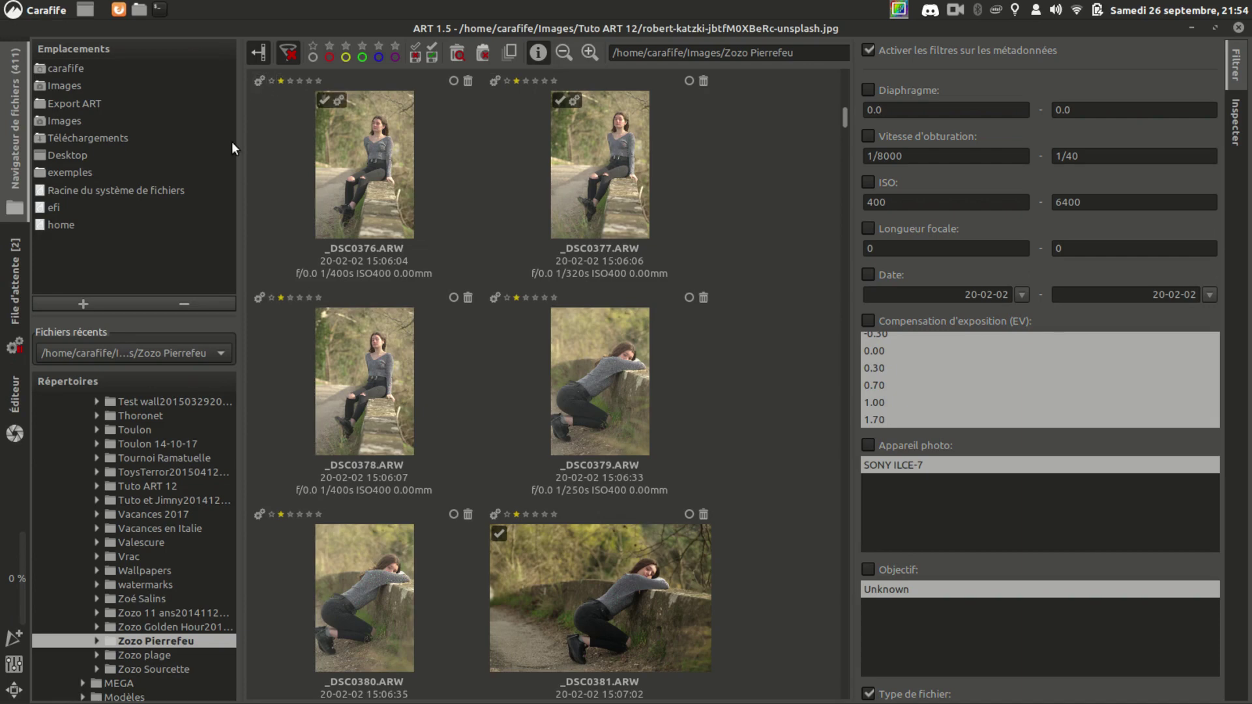
click(257, 297)
click(494, 296)
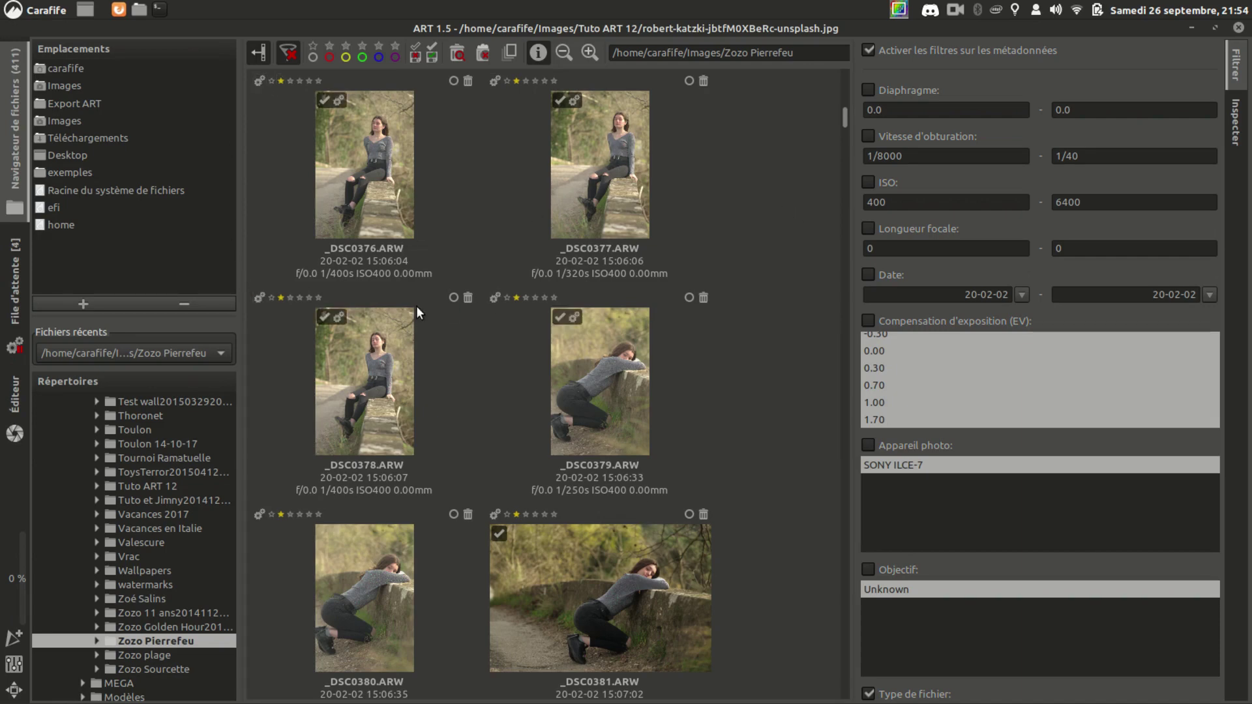
Step: Open the processing queue, move its first photo to the end and back to the front, and view the queue options of _DSC0381.ARW
click(9, 267)
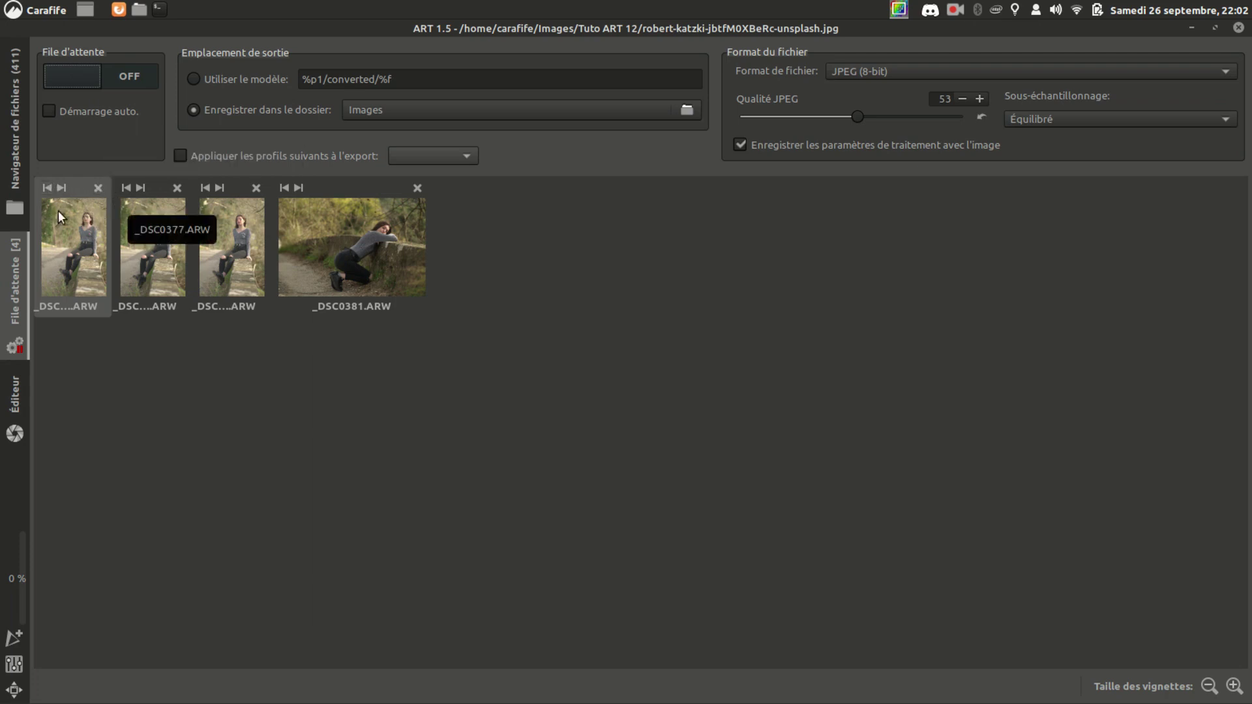
click(62, 186)
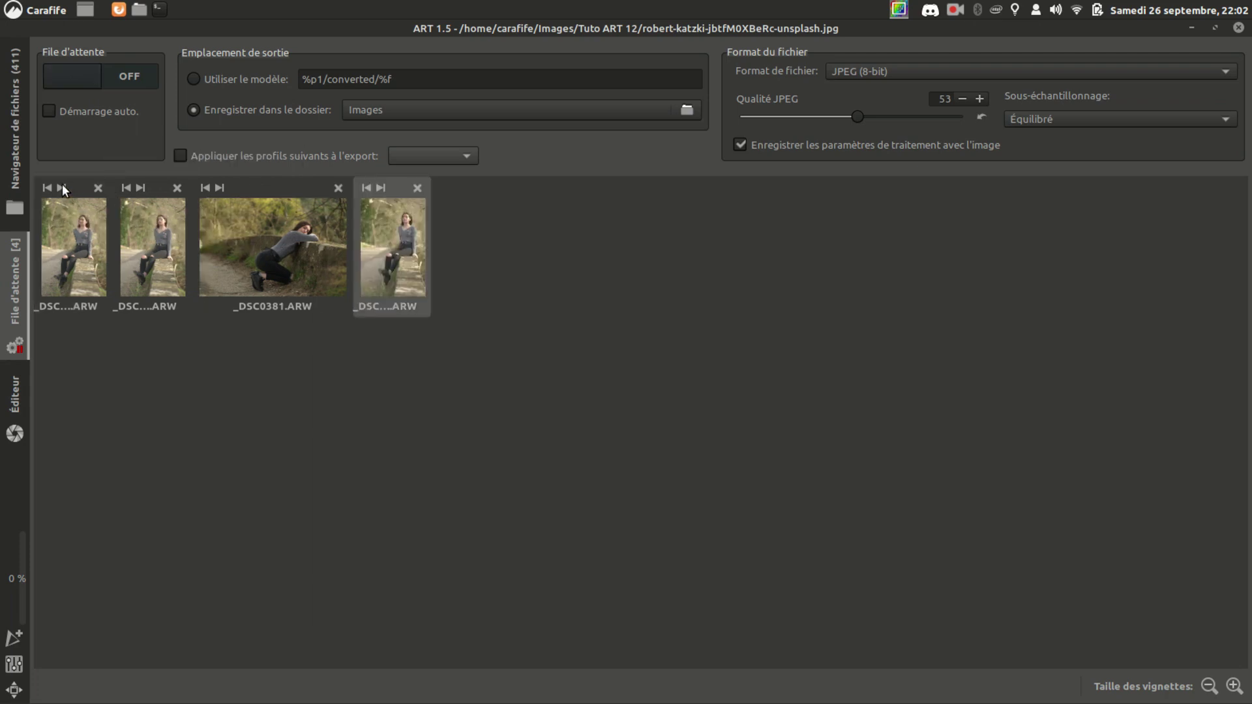
click(367, 188)
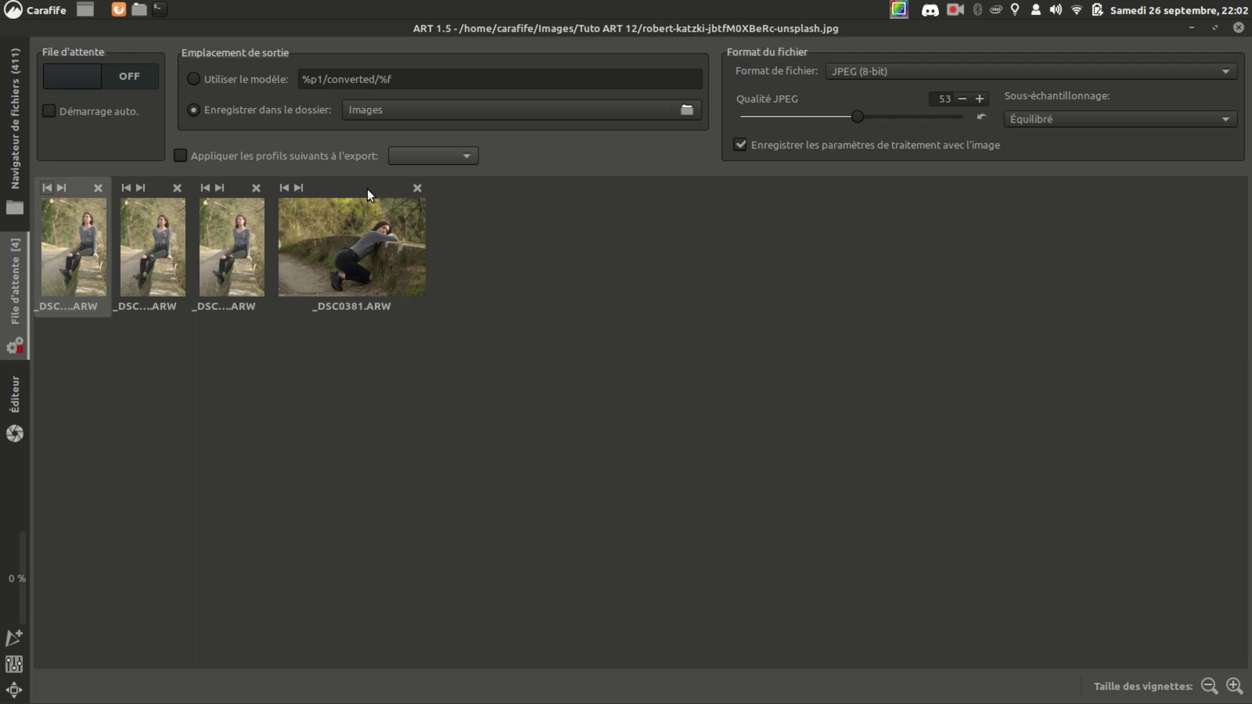
right_click(351, 253)
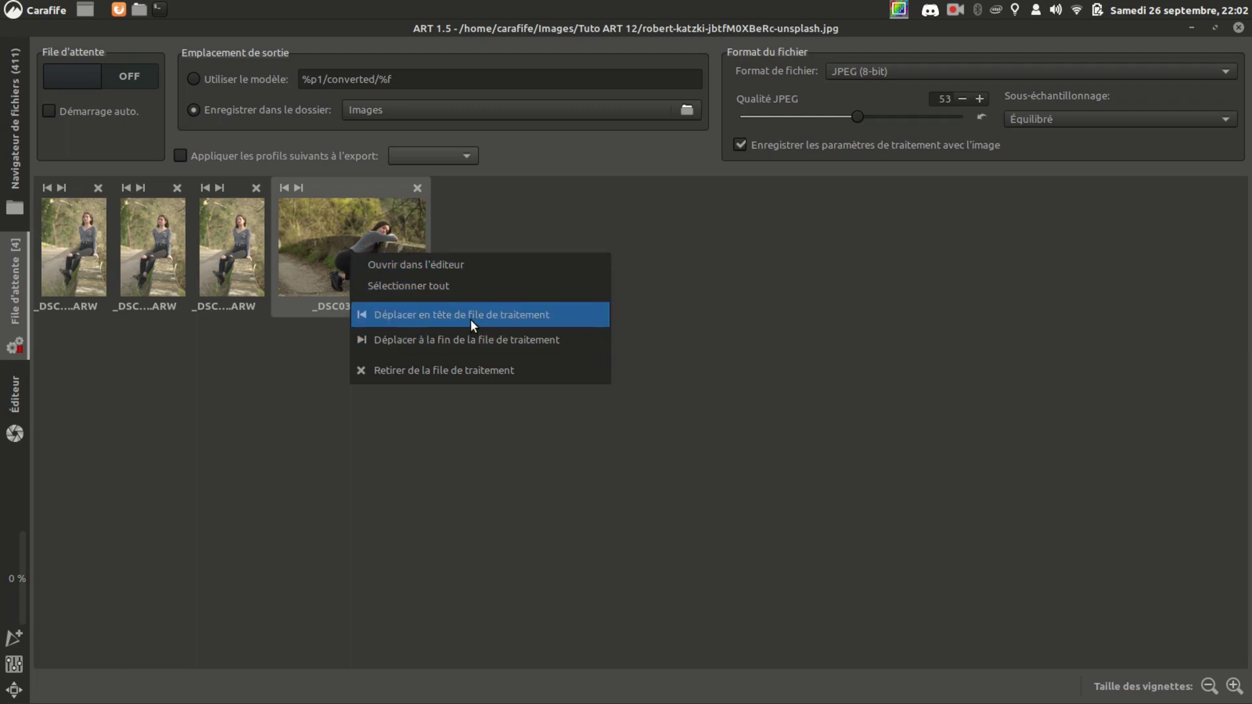
click(708, 271)
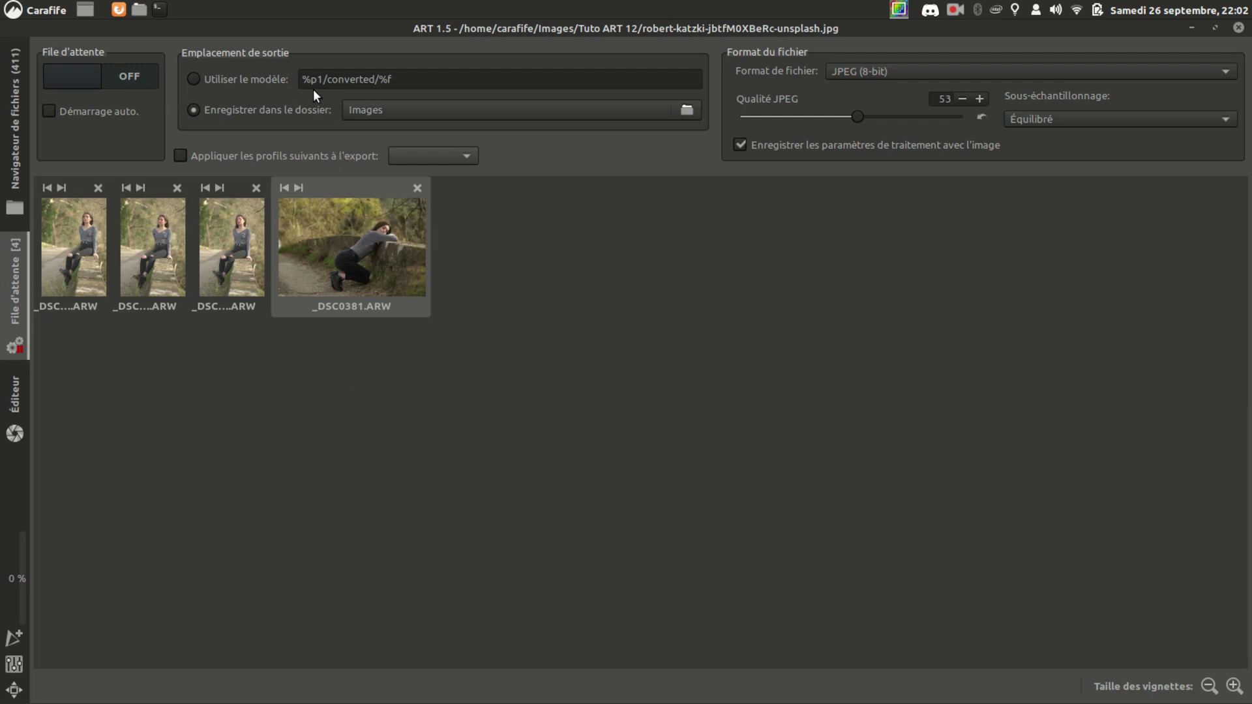
Step: Try the template option %p1/converted/%f for the output location, and return to saving in the Images folder
click(305, 111)
click(593, 109)
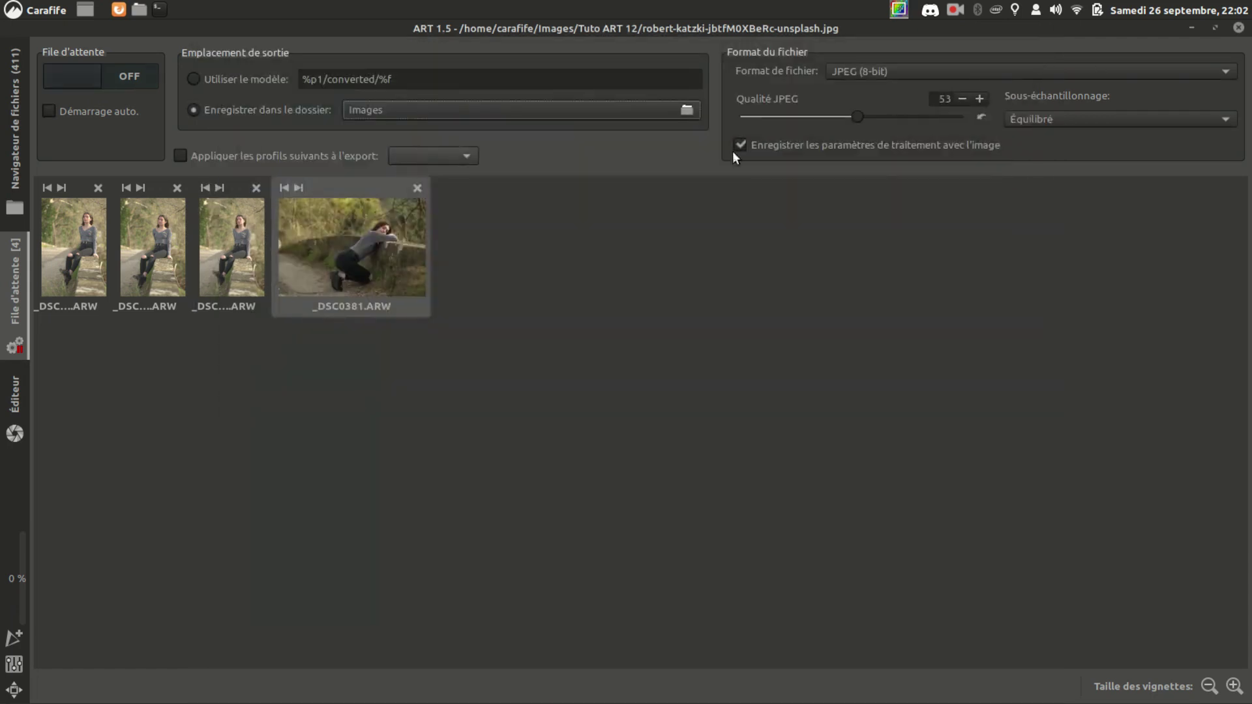
click(197, 75)
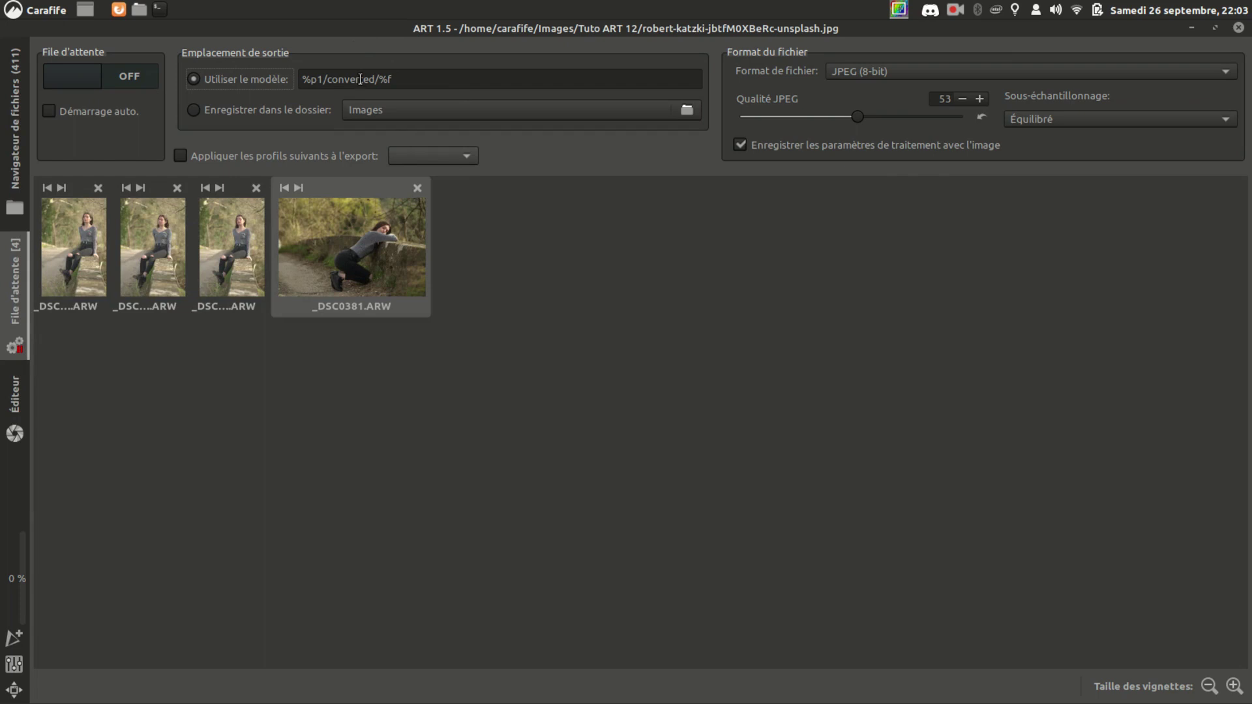
mouse_move(360, 79)
click(216, 109)
Step: Look through the profiles that can be applied at export, including the Perso group, and leave applying a profile disabled
click(451, 154)
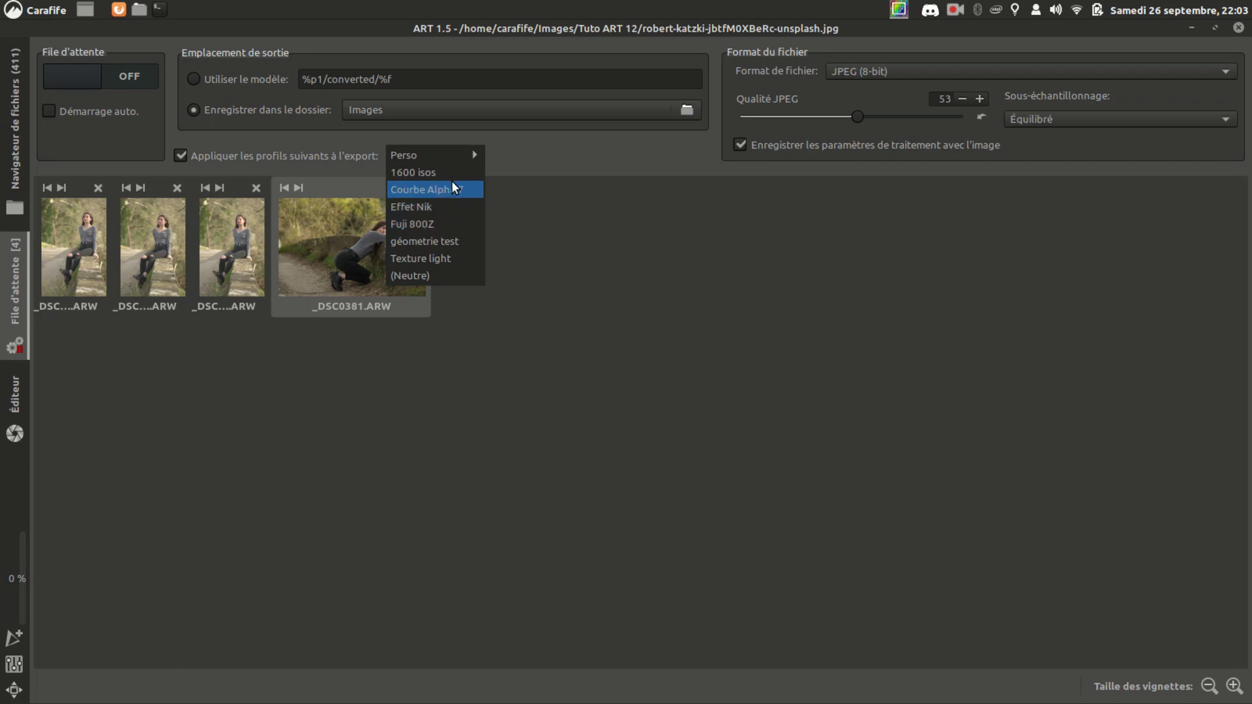
mouse_move(454, 157)
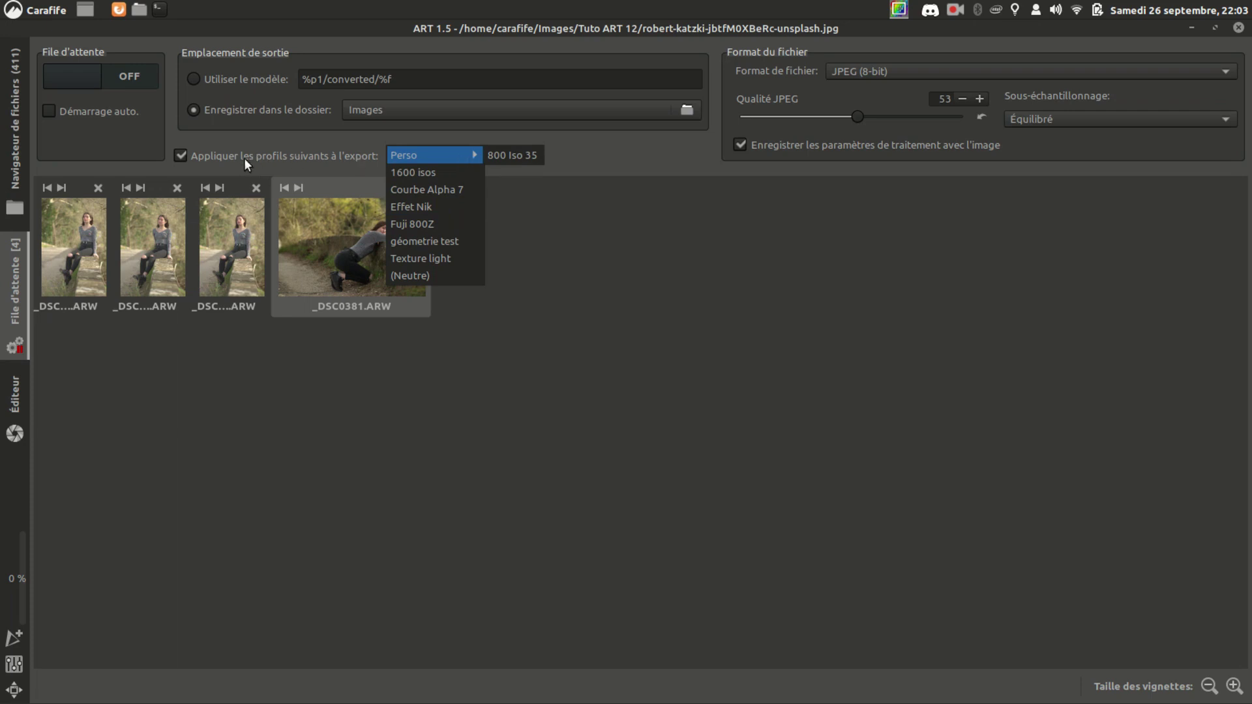
click(180, 155)
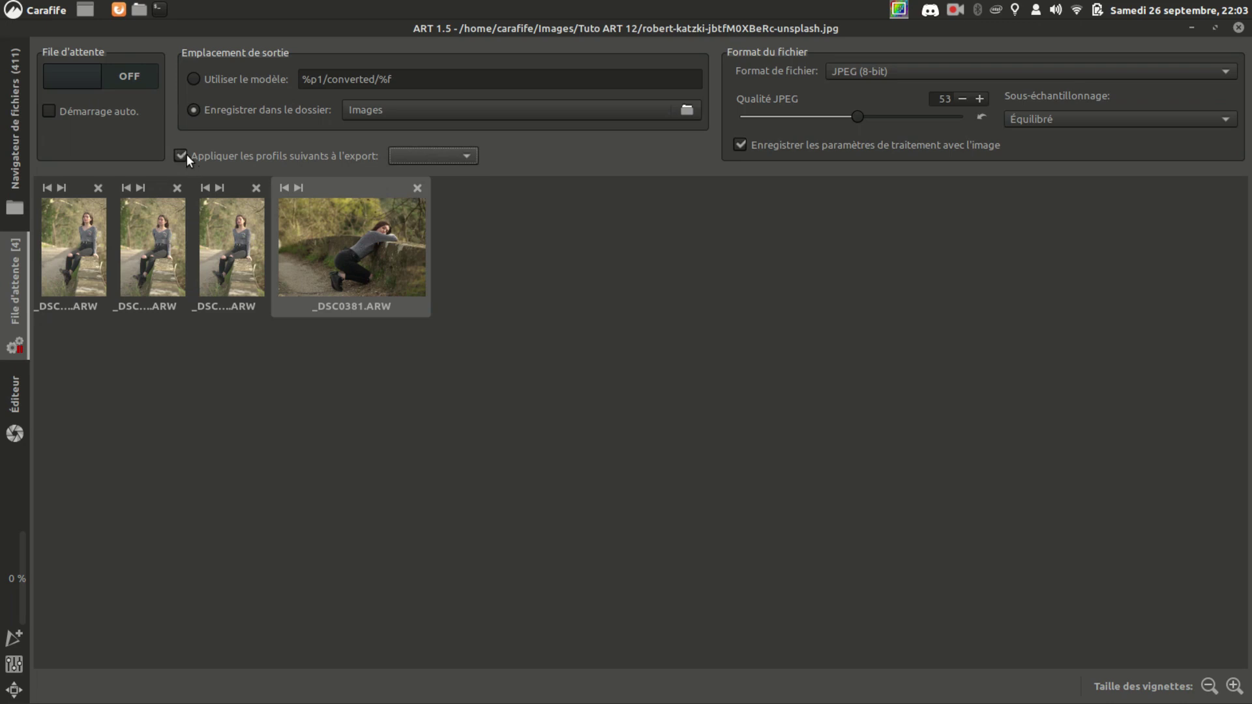
click(186, 155)
Step: Review the file formats and subsampling options, keeping JPEG (8-bit) and Équilibré, and set the JPEG quality to 100
click(1061, 73)
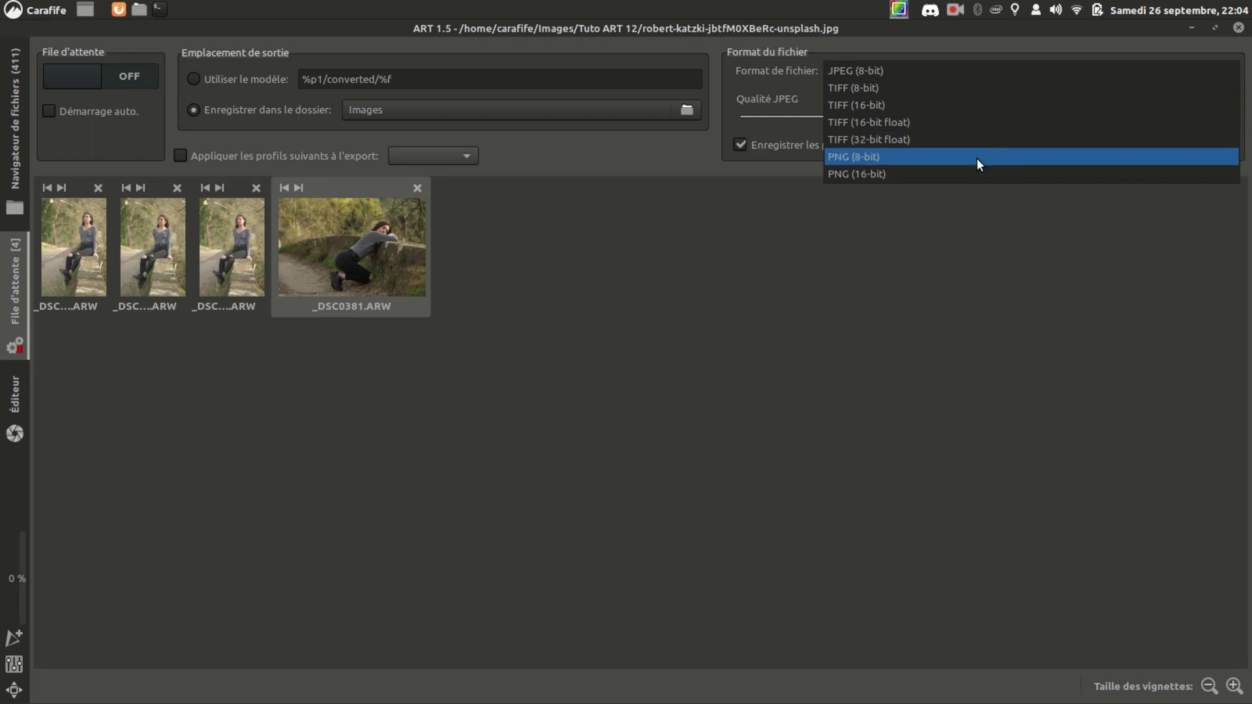
click(941, 268)
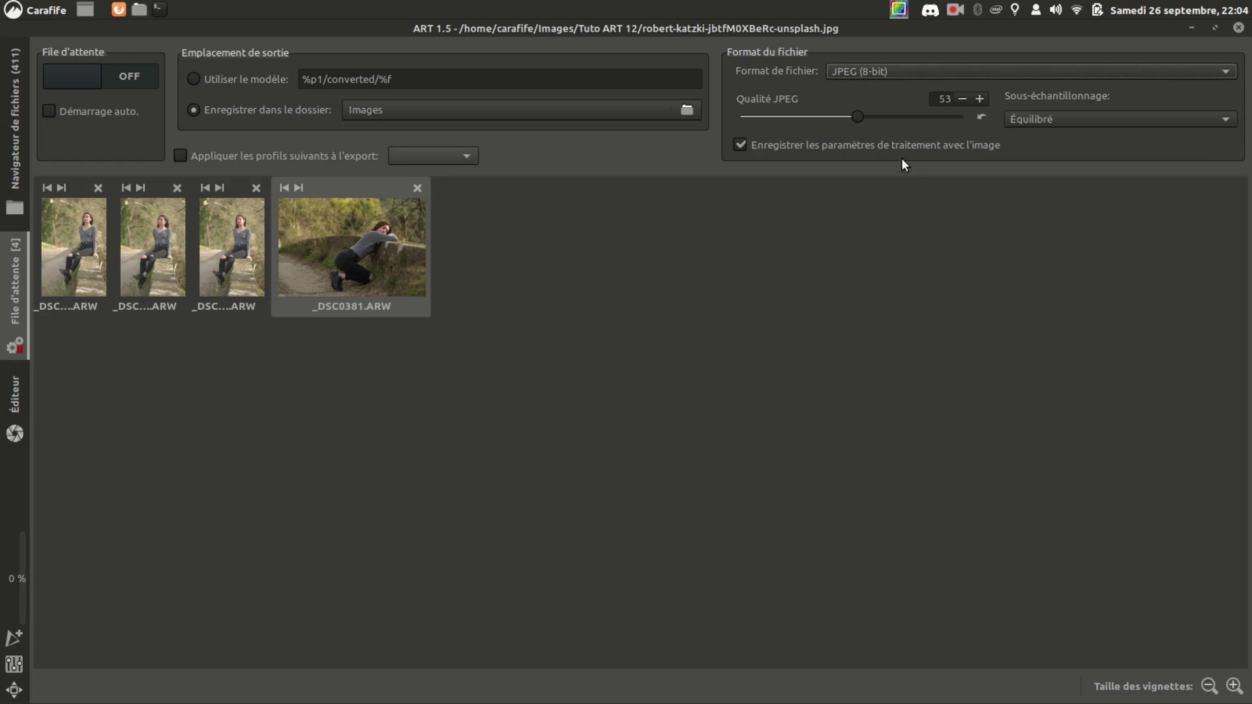
drag(858, 116, 931, 117)
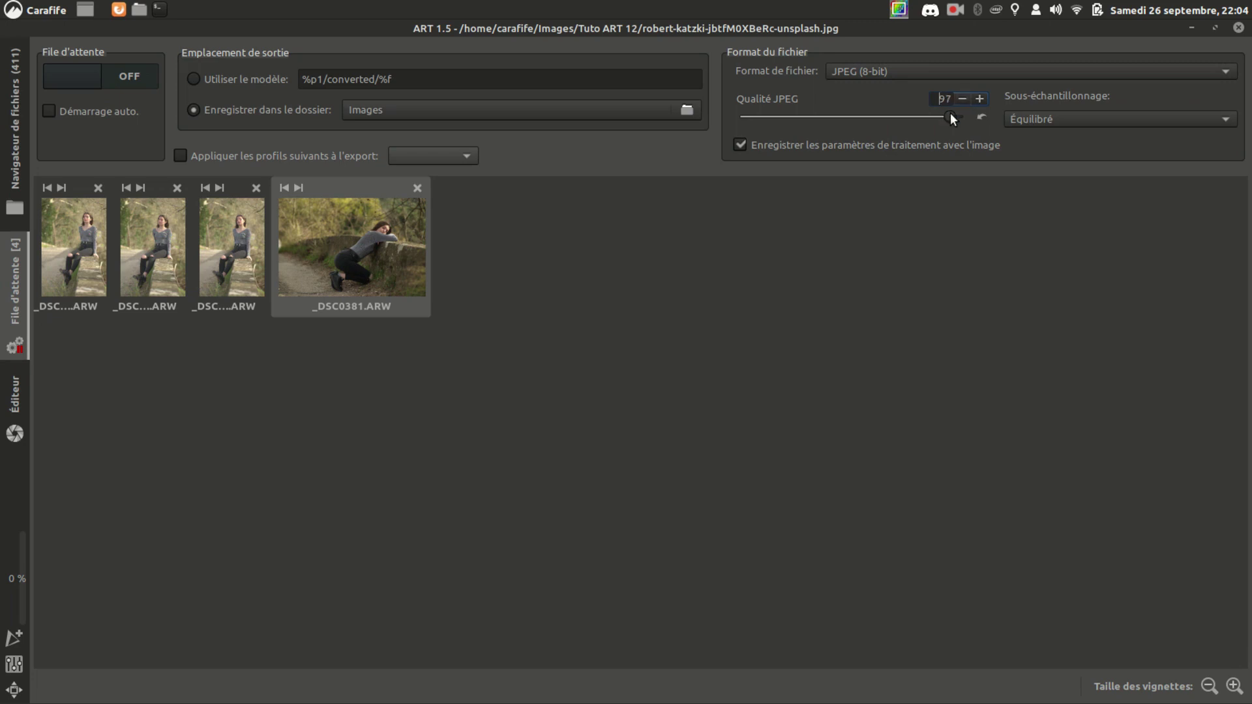
drag(947, 118, 966, 119)
click(1084, 116)
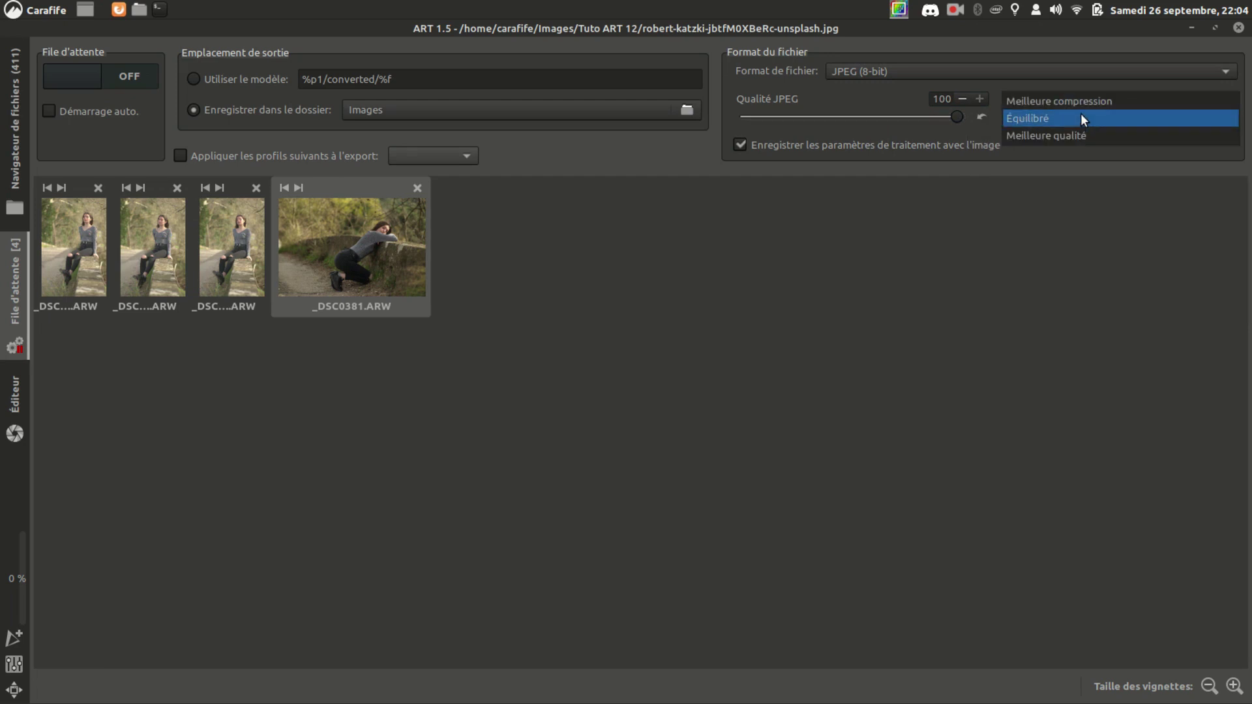
click(1012, 197)
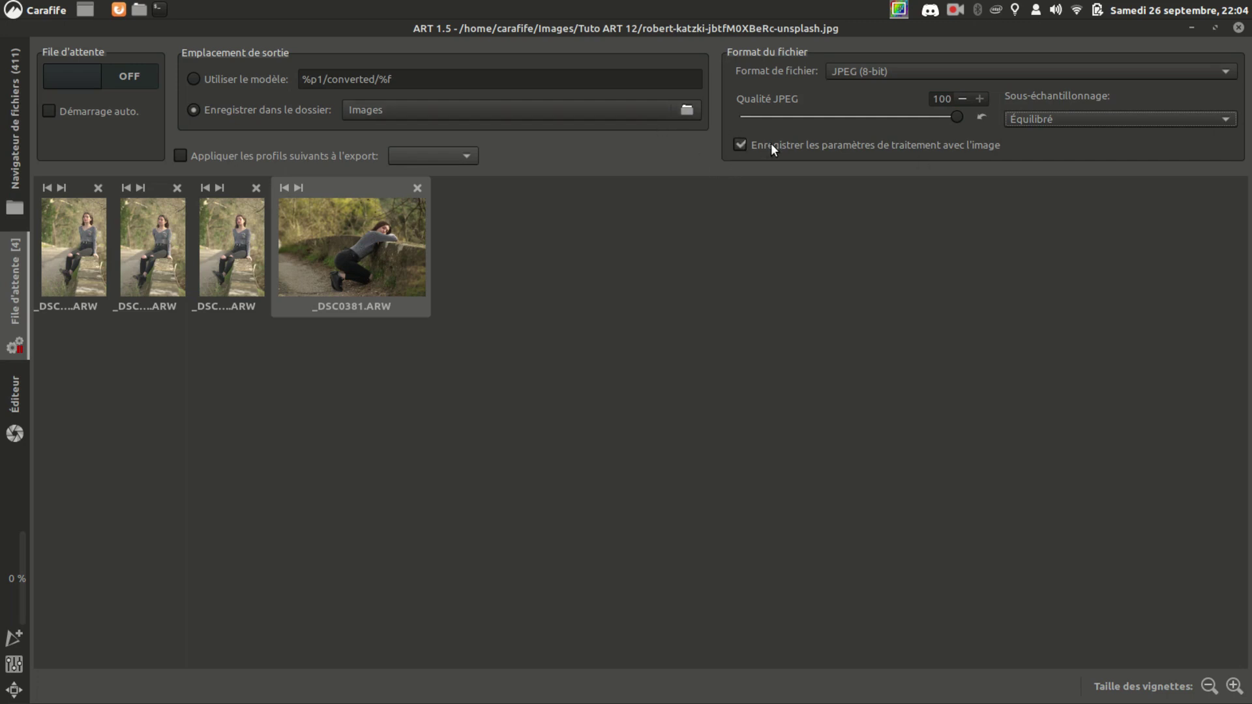
Step: Start processing the queue and remove _DSC0381.ARW from it
click(52, 230)
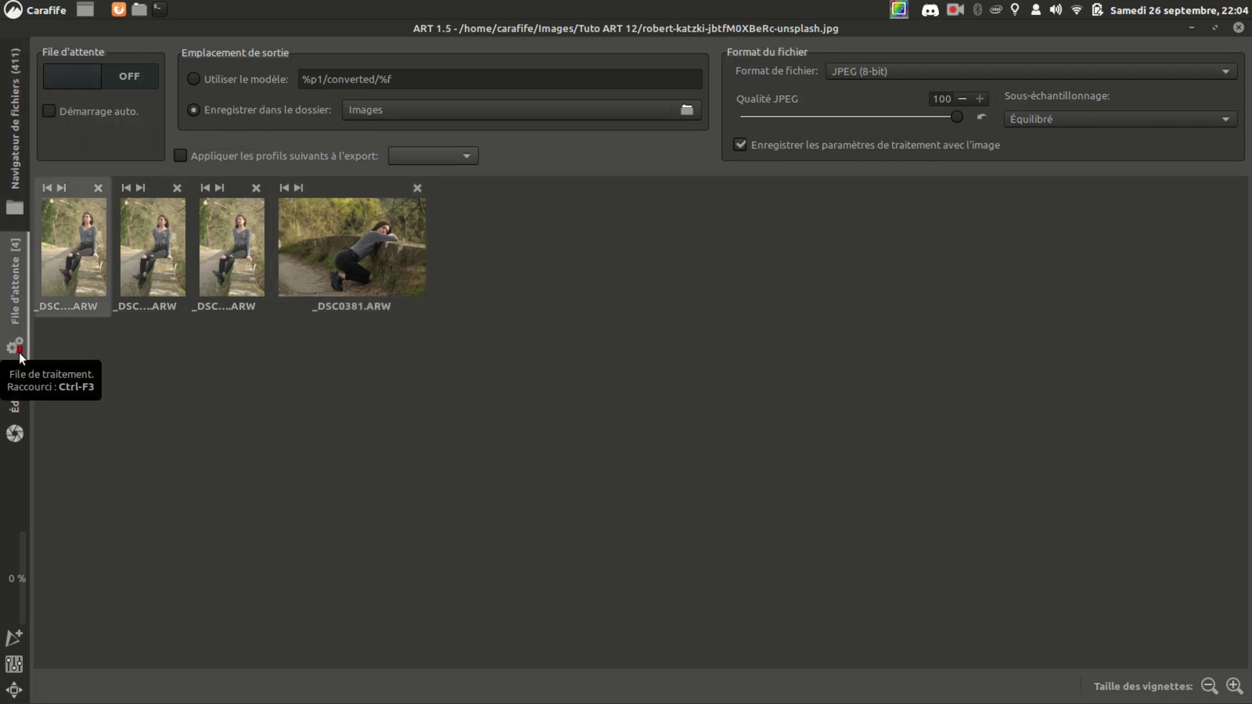
click(104, 73)
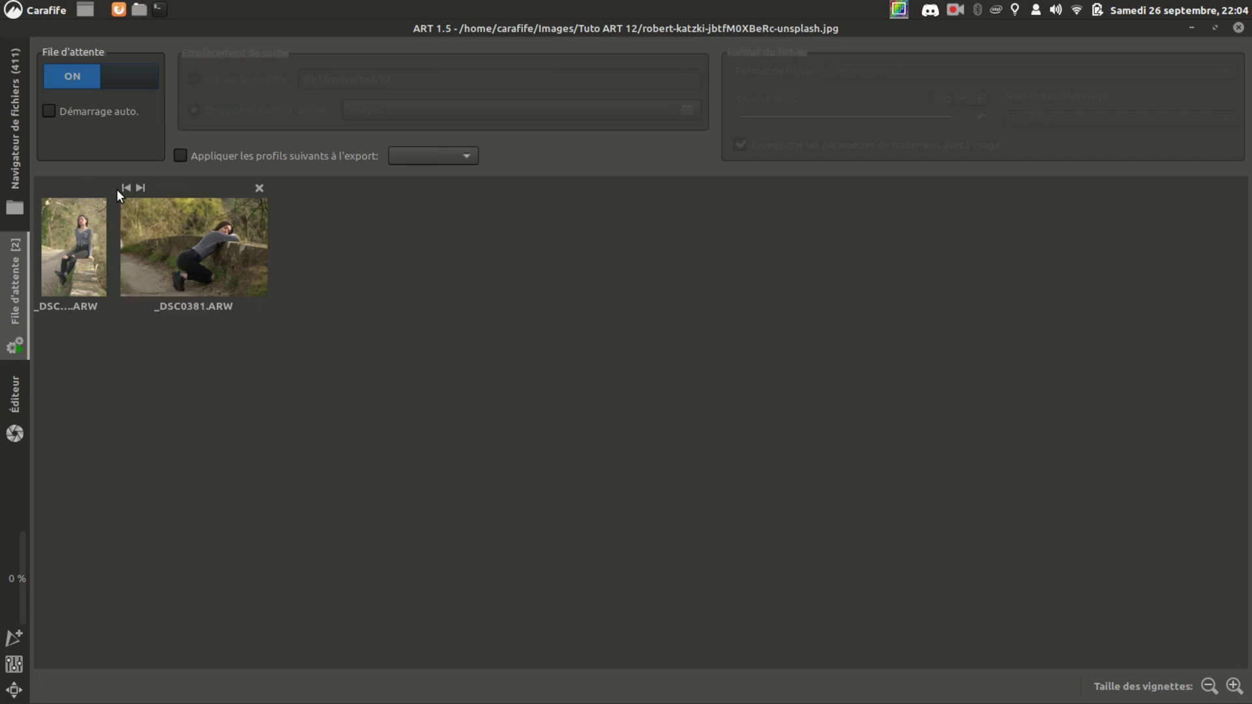
click(259, 190)
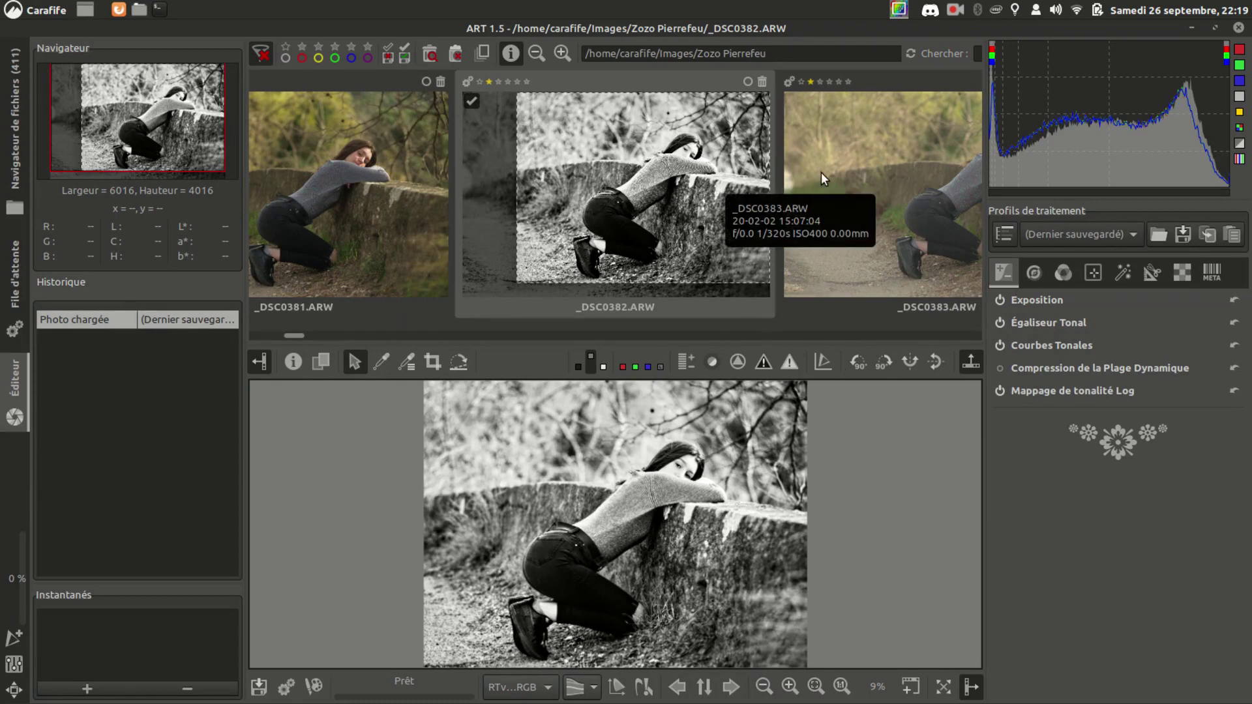
Step: Browse the filmstrip above _DSC0382.ARW in the editor, glance at the file browser, and return to browse the filmstrip further
scroll(656, 170, down, 2)
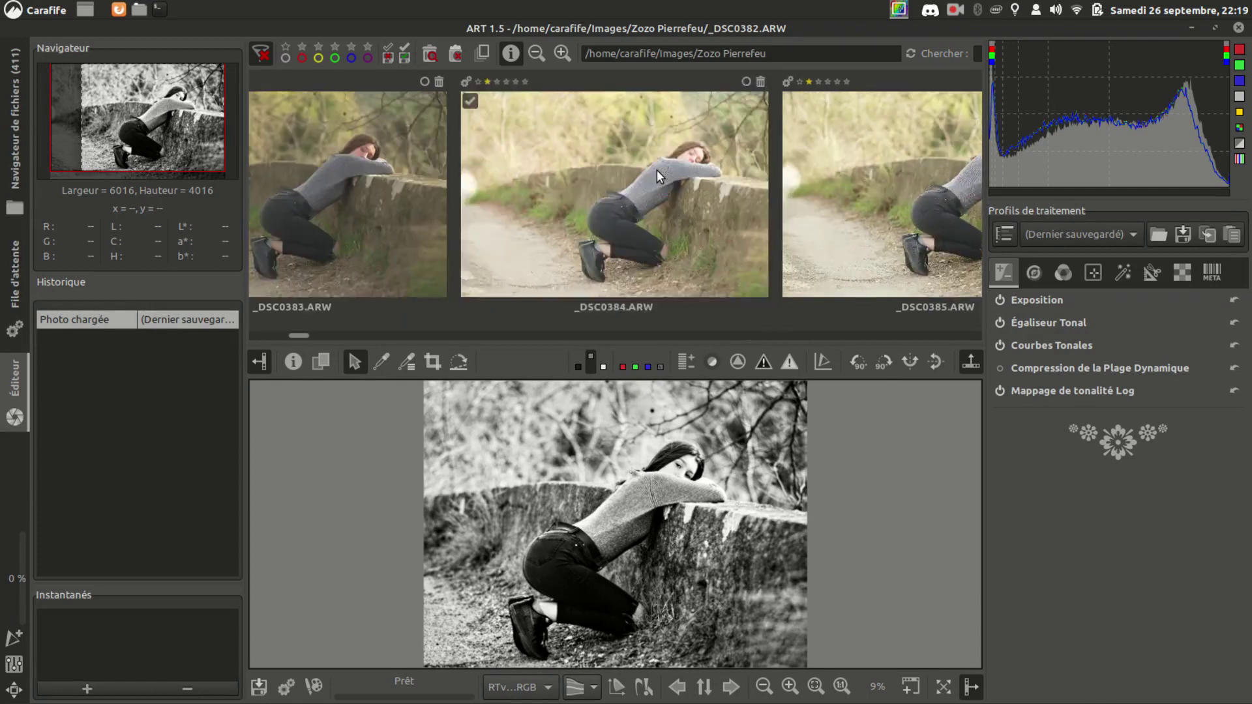
scroll(656, 169, up, 2)
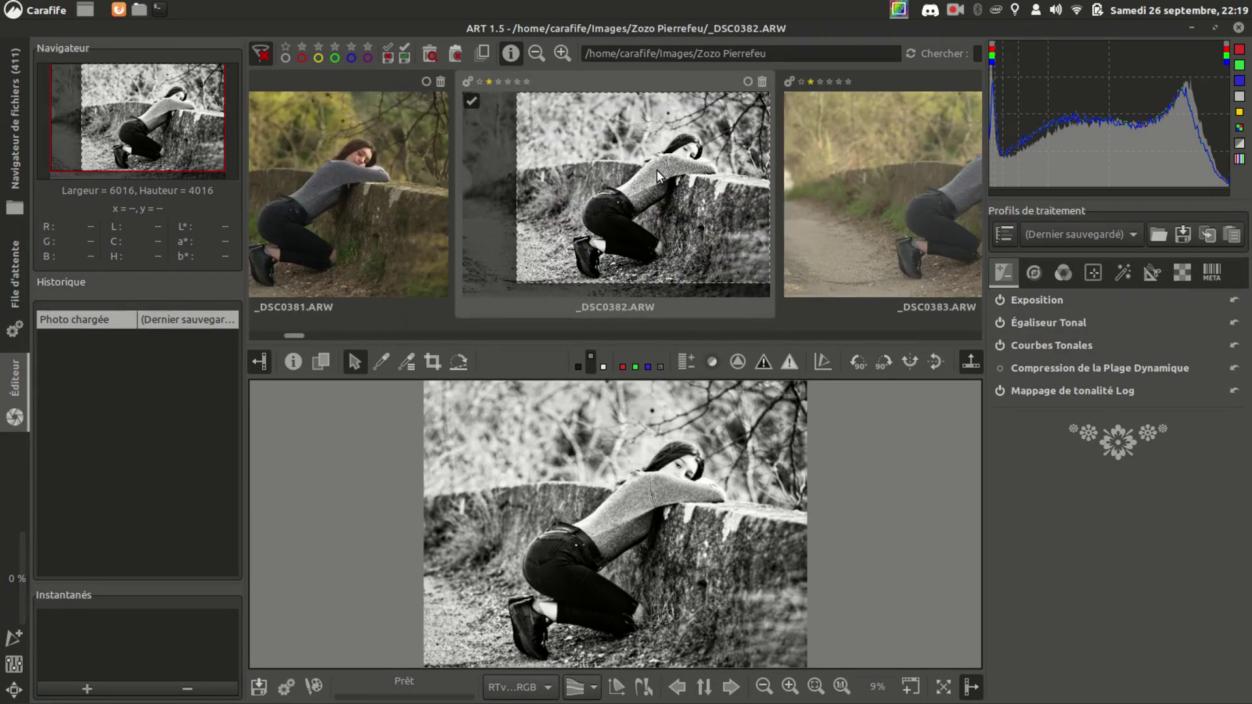
click(7, 97)
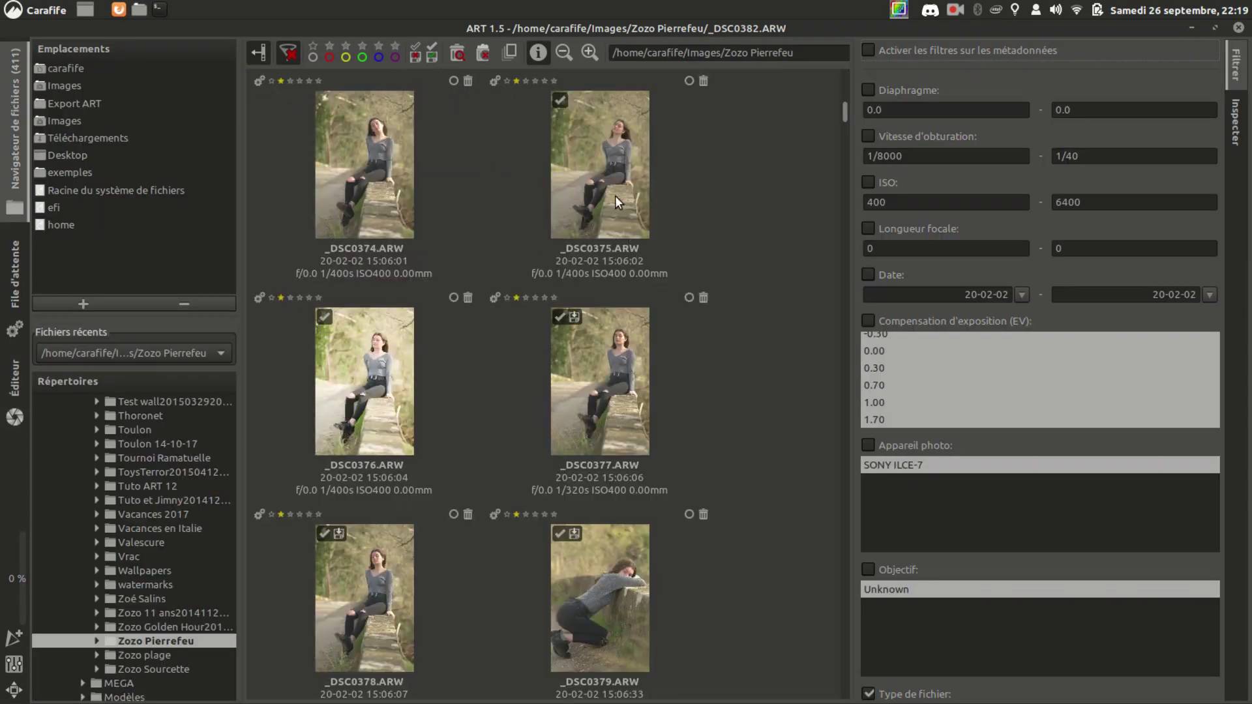
click(14, 388)
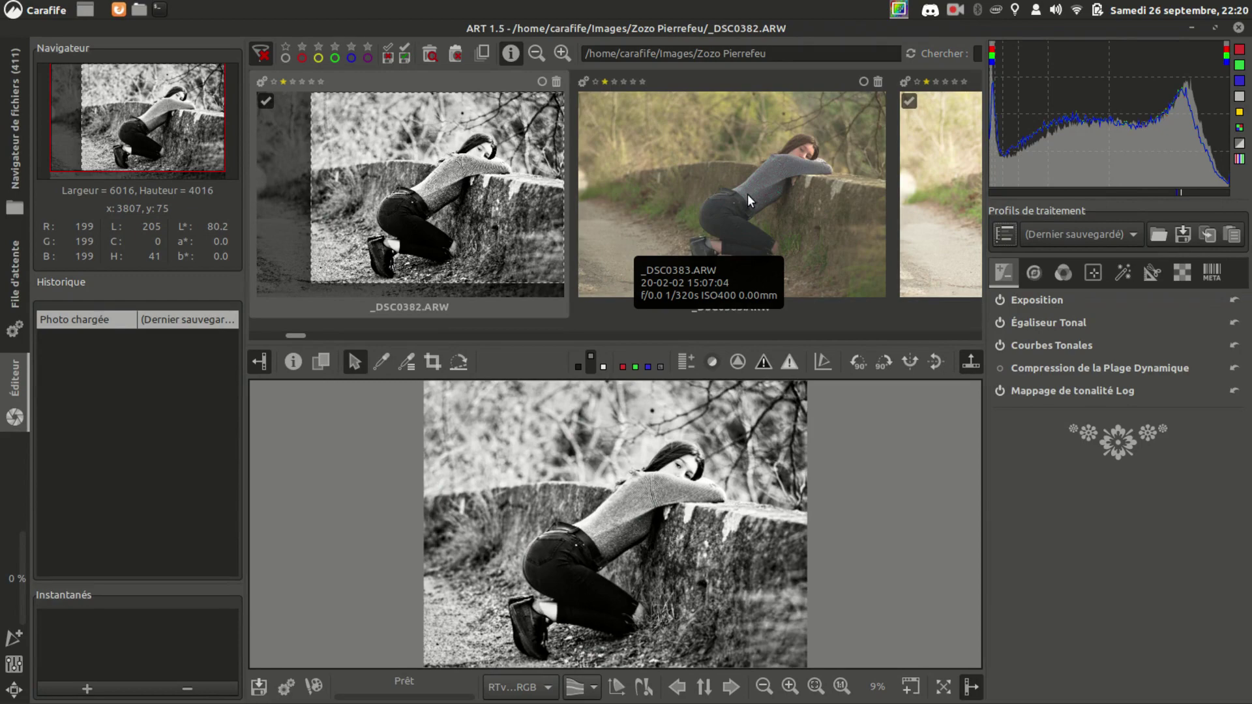
scroll(750, 194, down, 5)
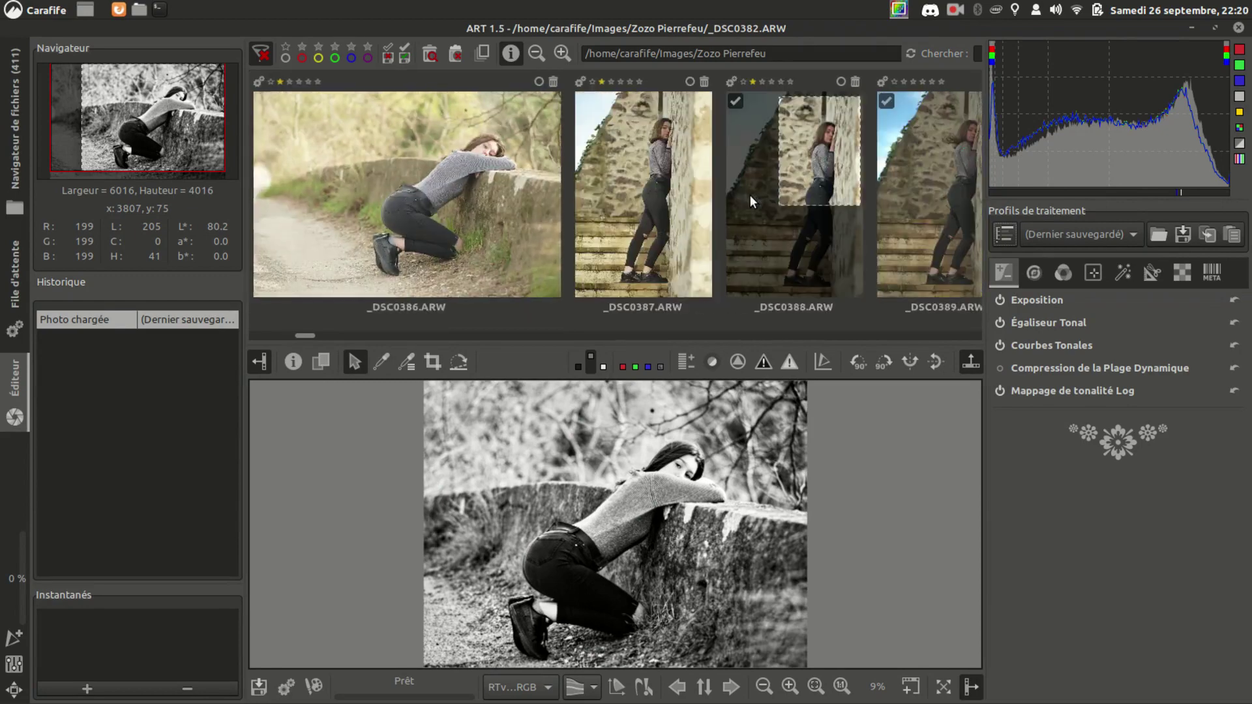
scroll(749, 194, down, 5)
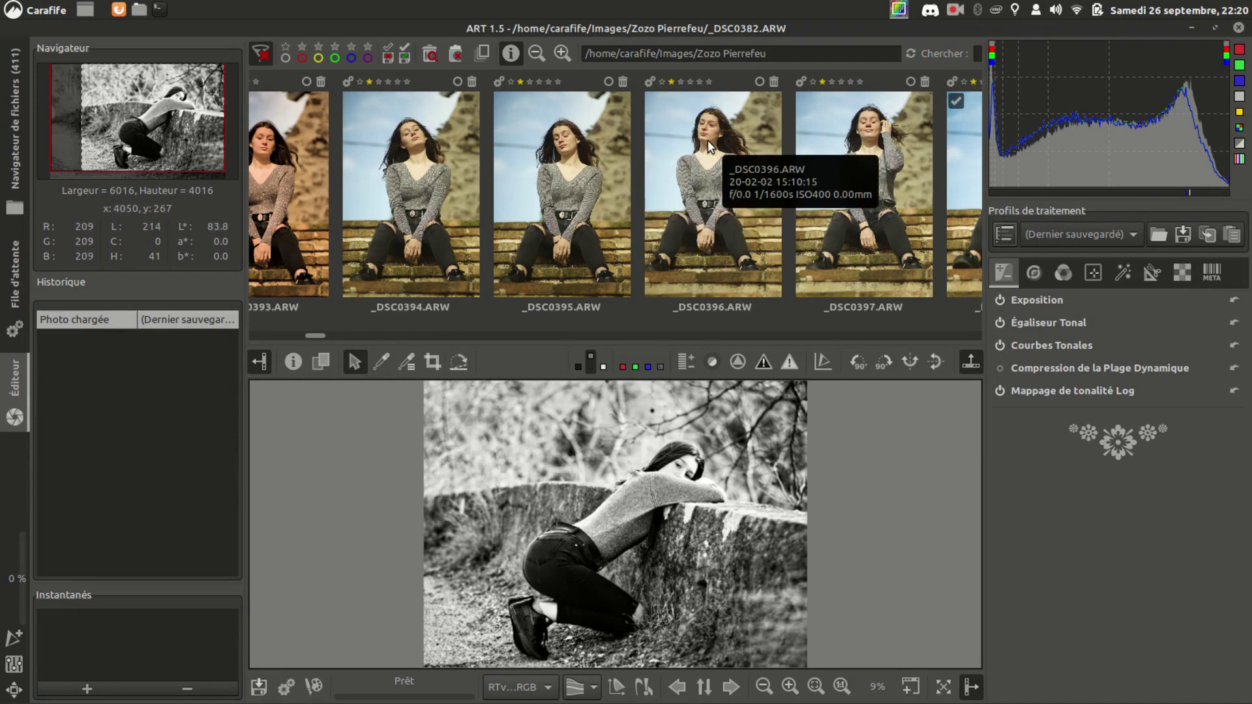
Step: Return the filmstrip to _DSC0382.ARW and hide it, and examine the photo at different zoom levels
key(x)
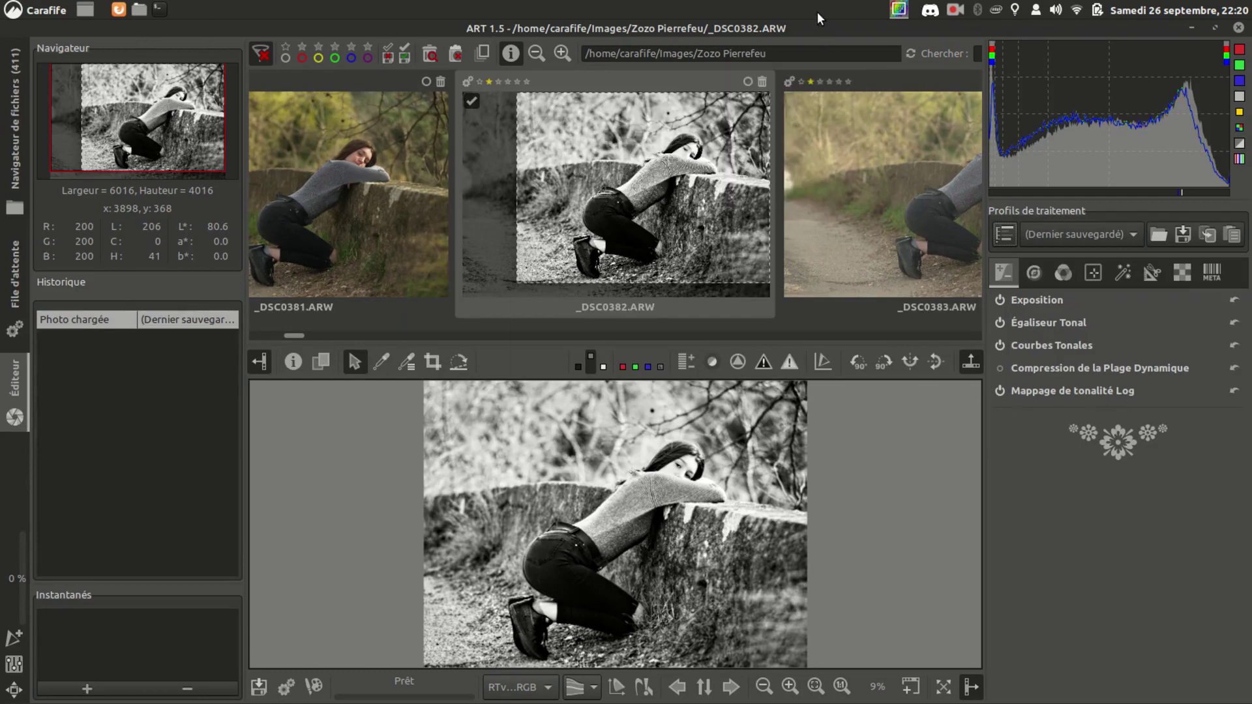
key(shift+l)
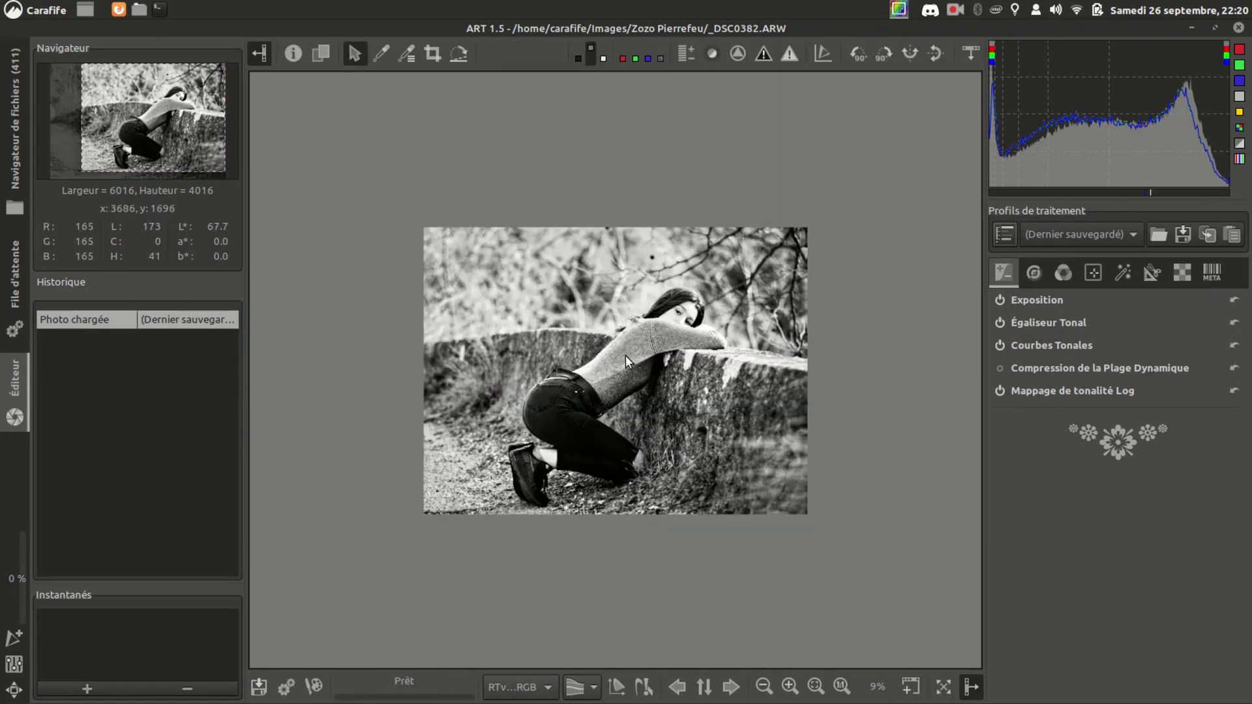
scroll(625, 355, up, 5)
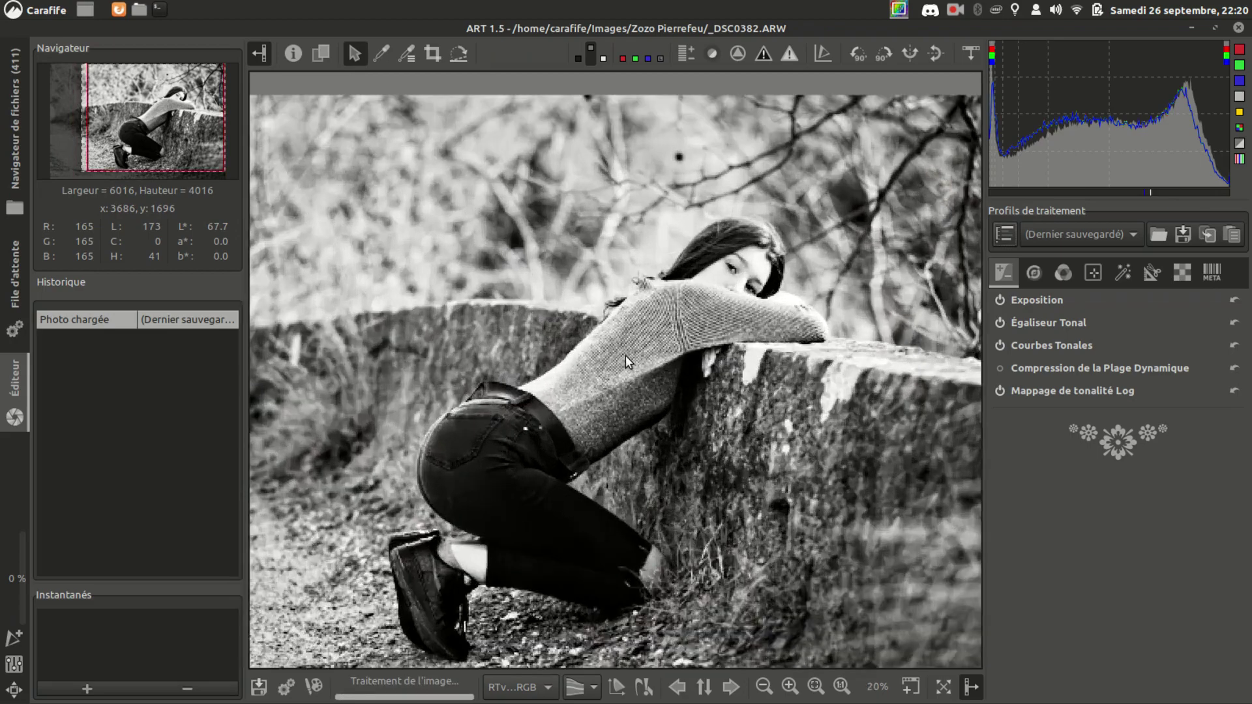
scroll(624, 355, down, 4)
scroll(625, 355, up, 4)
scroll(625, 355, down, 3)
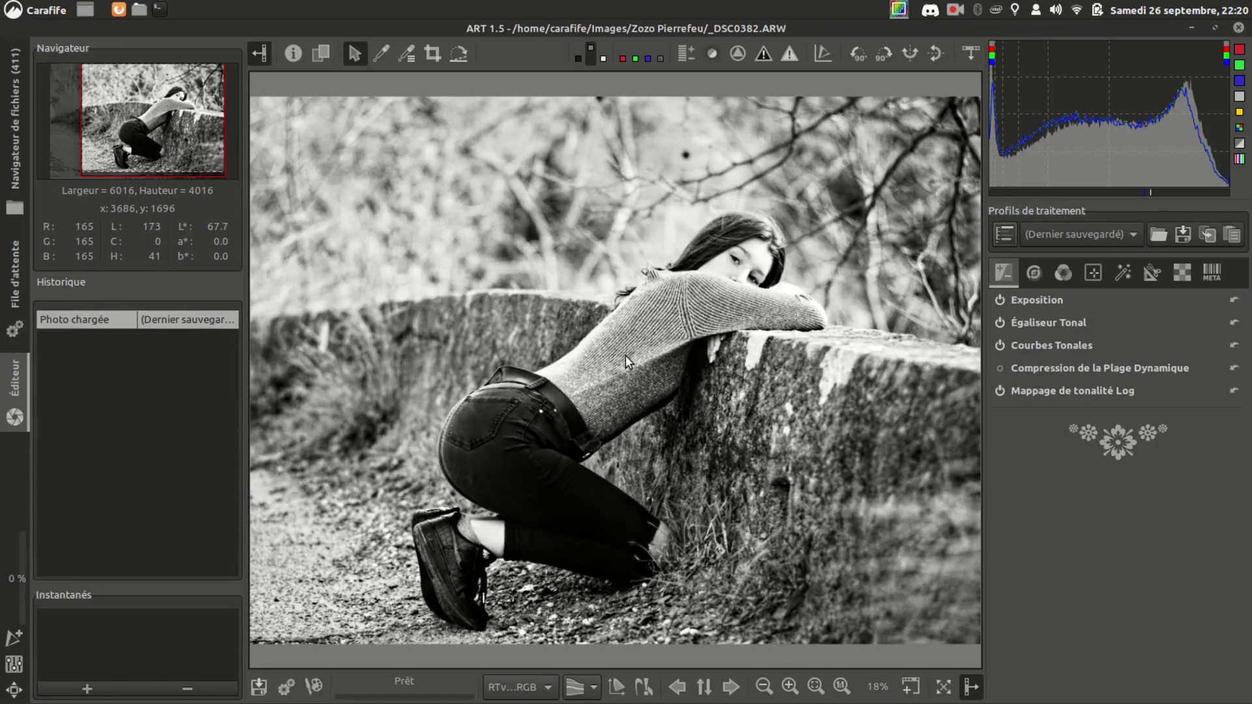
Step: Inspect the sweater and face of _DSC0382.ARW at 100% by moving the navigator frame, and return to the overall view
middle_click(624, 354)
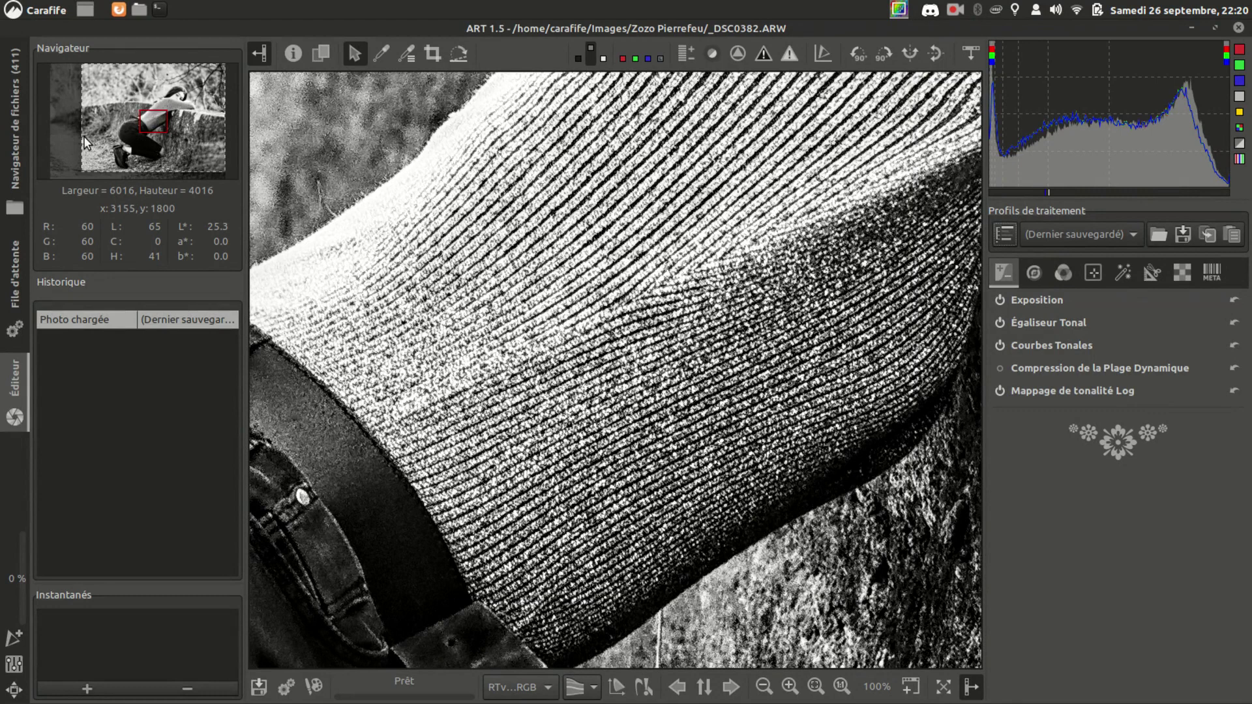
click(178, 101)
drag(178, 96, 174, 86)
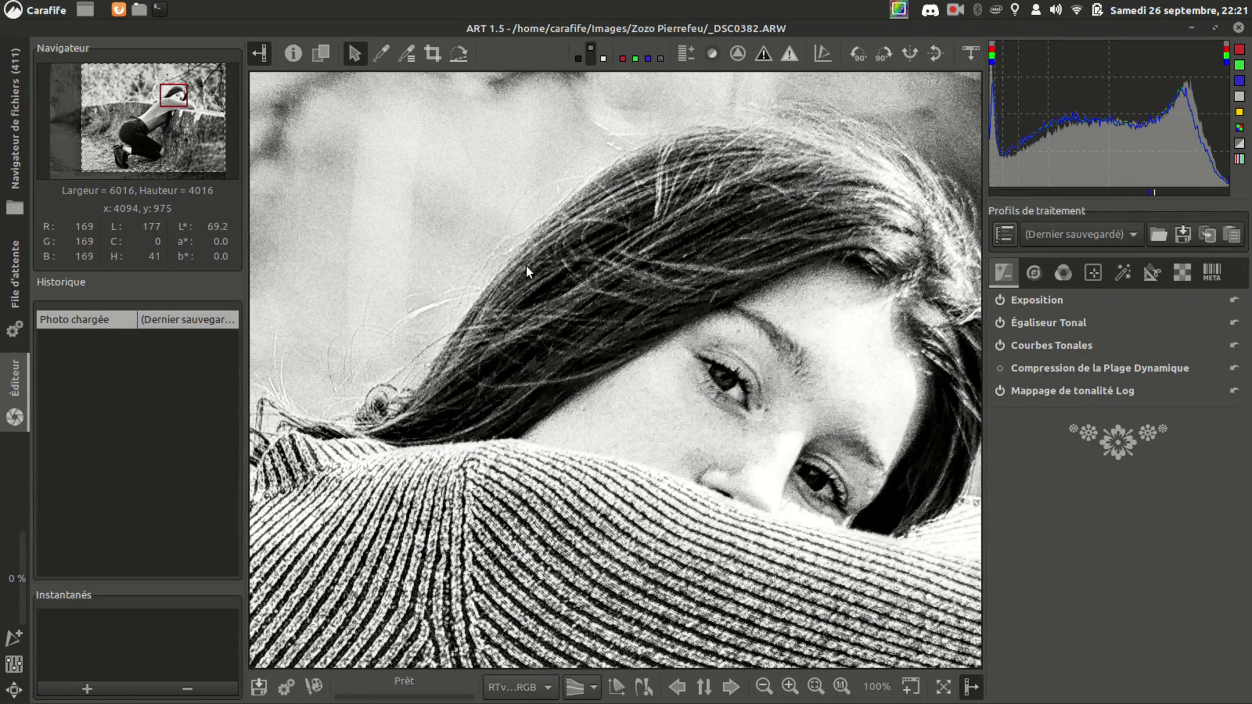
scroll(552, 233, down, 3)
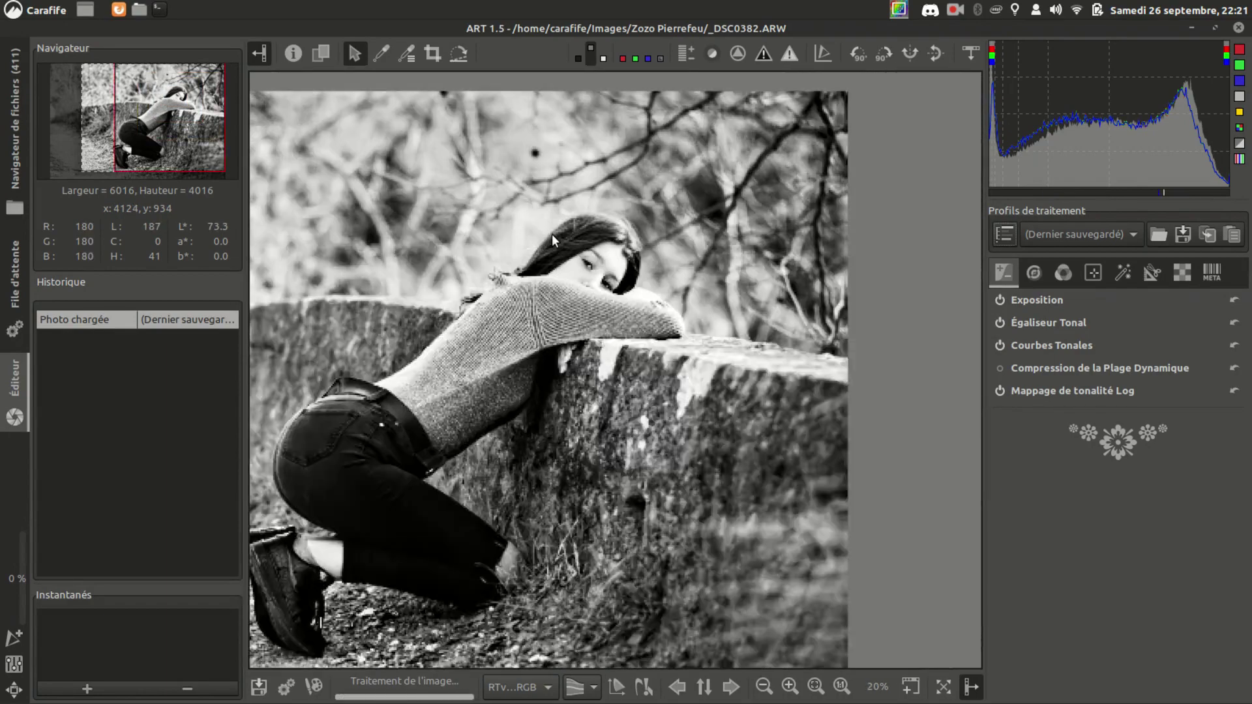
scroll(551, 234, up, 1)
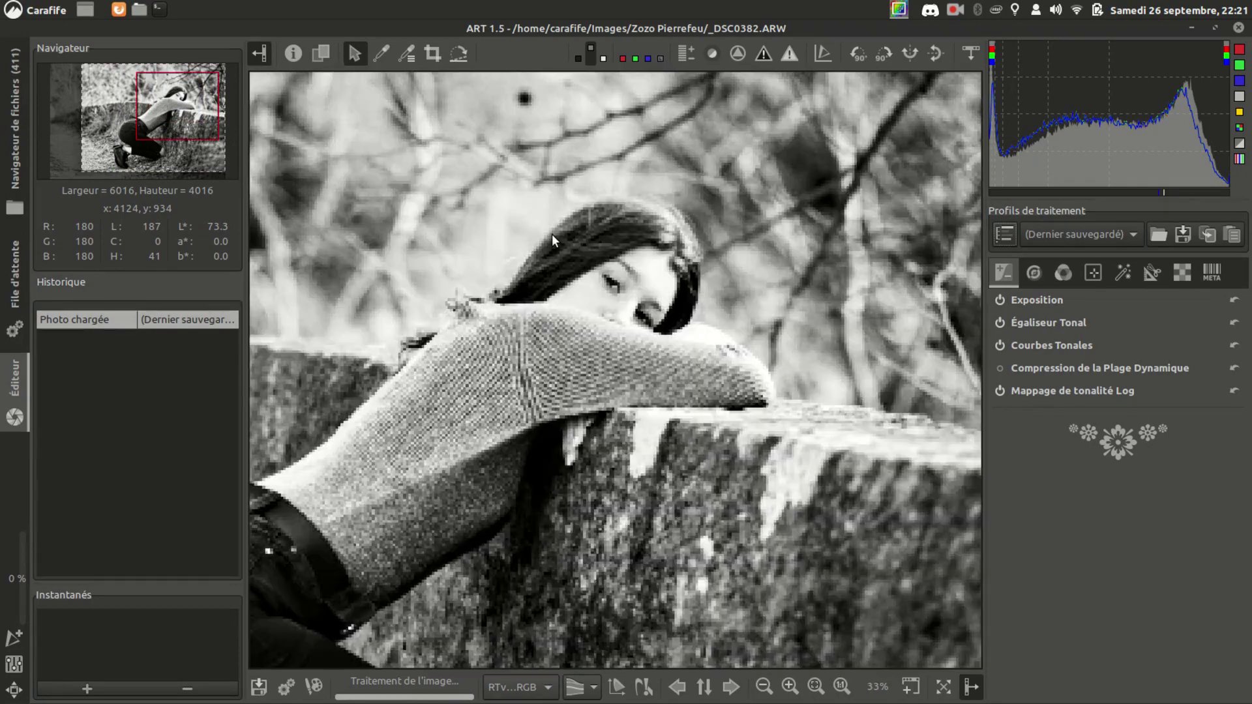
drag(189, 105, 147, 98)
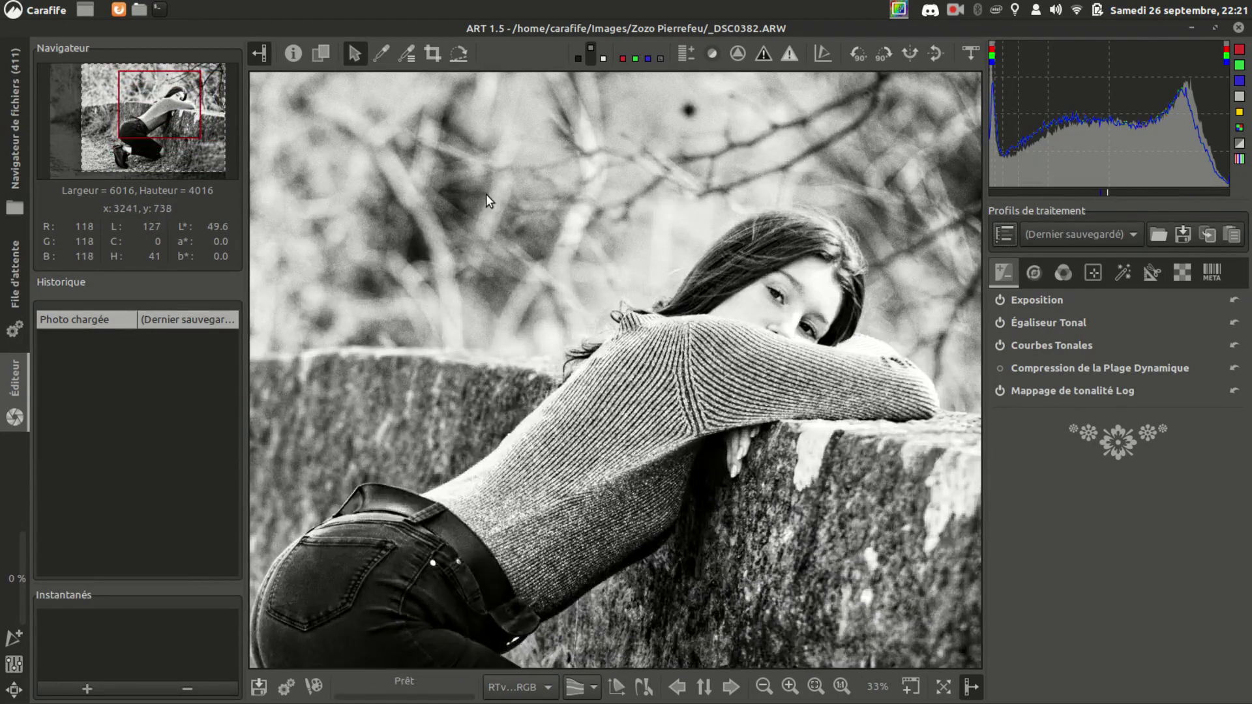
scroll(485, 195, down, 2)
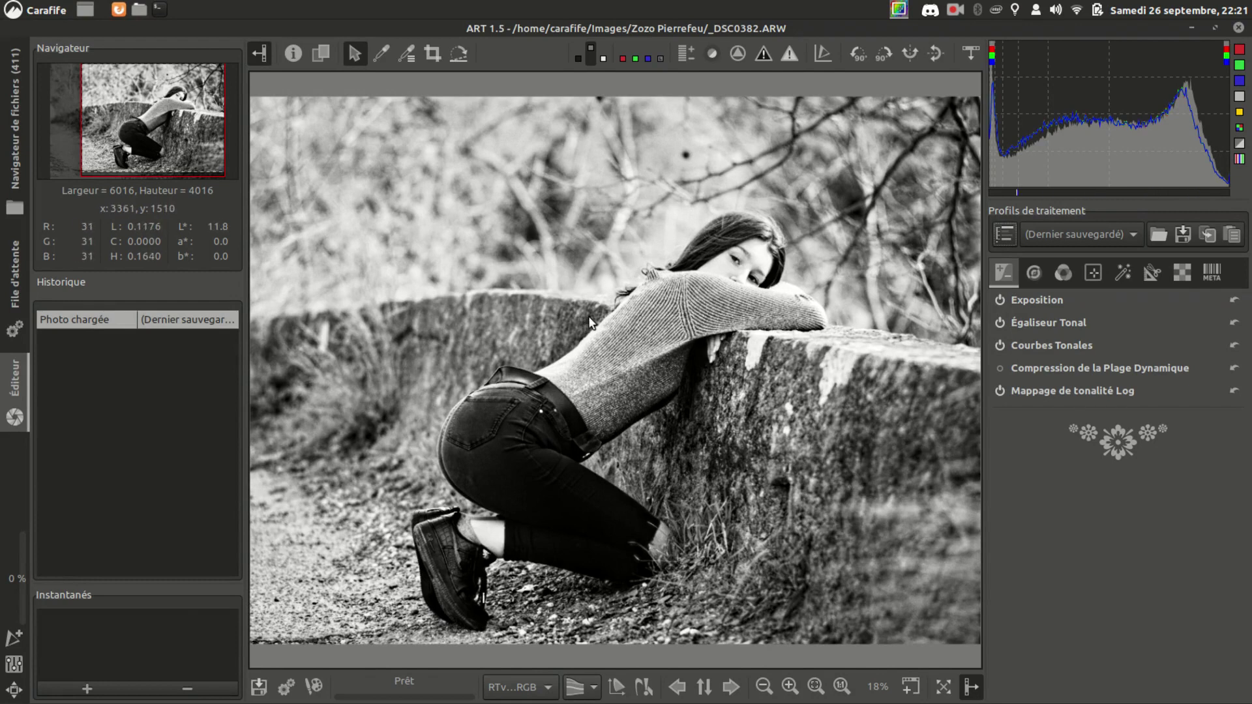
Step: Switch the navigator's L, C and H values to decimal format, and briefly display the photo's shooting information overlay
click(155, 236)
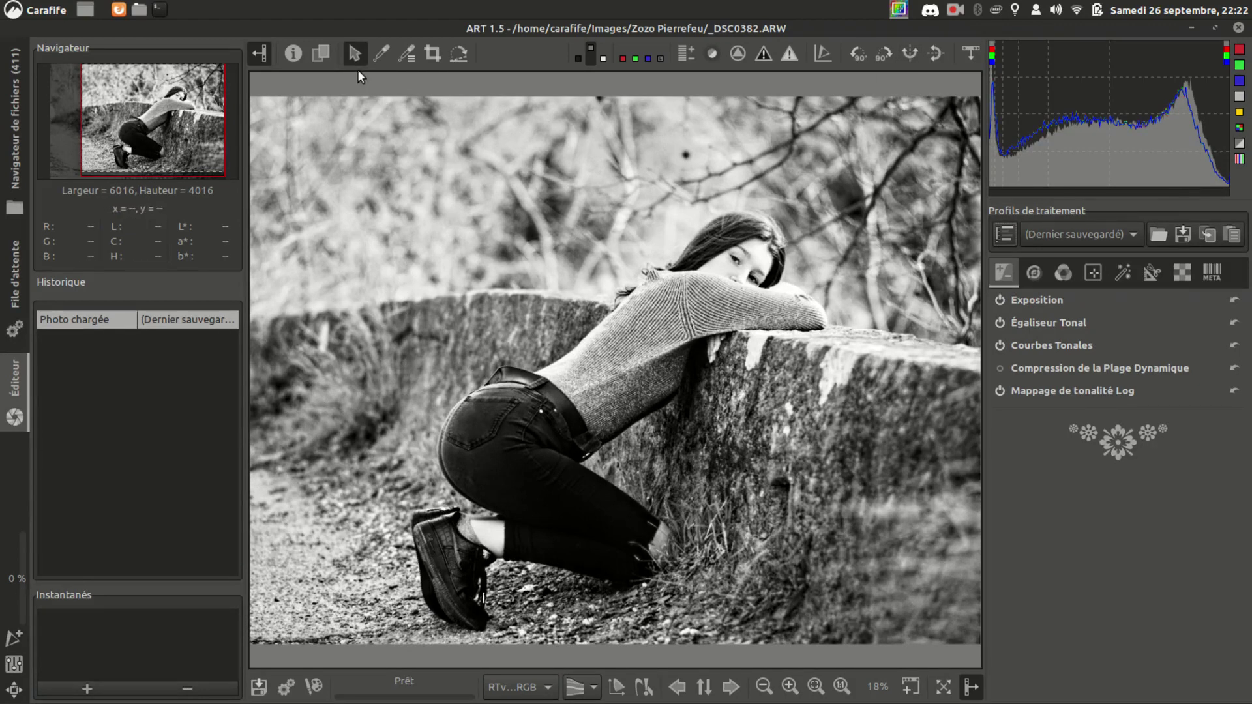
click(294, 53)
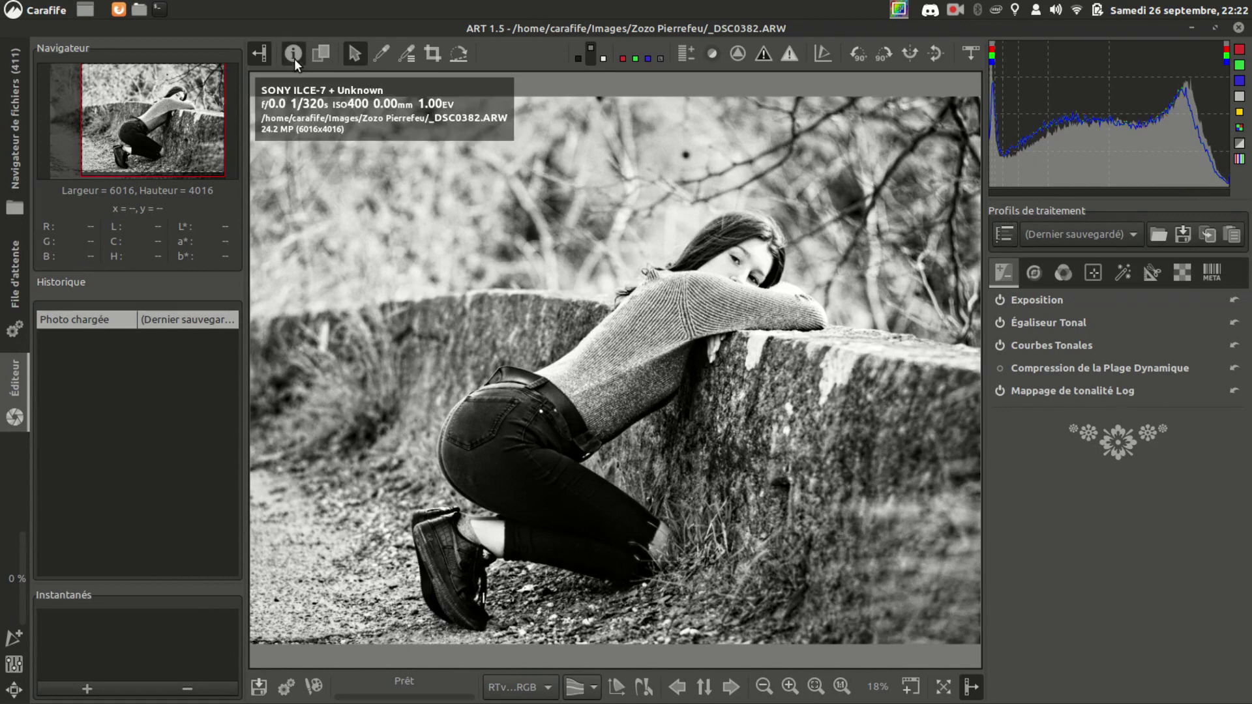
click(295, 59)
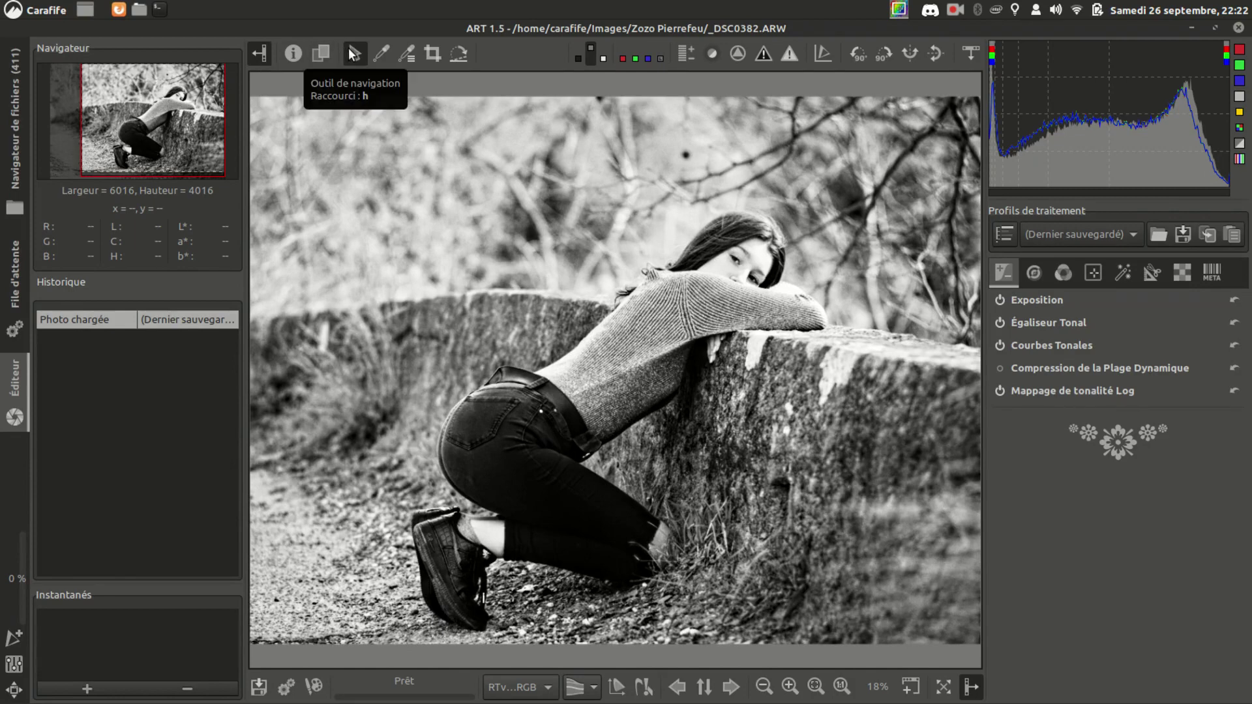
Step: Try the navigation tool on the photo, and activate the white balance picker, collapsing the Balance des blancs settings
mouse_move(661, 335)
mouse_down()
mouse_move(678, 279)
mouse_move(640, 291)
mouse_move(663, 326)
mouse_move(703, 337)
mouse_move(672, 327)
mouse_move(600, 340)
mouse_move(671, 339)
mouse_move(635, 339)
mouse_move(660, 343)
mouse_move(658, 333)
mouse_up()
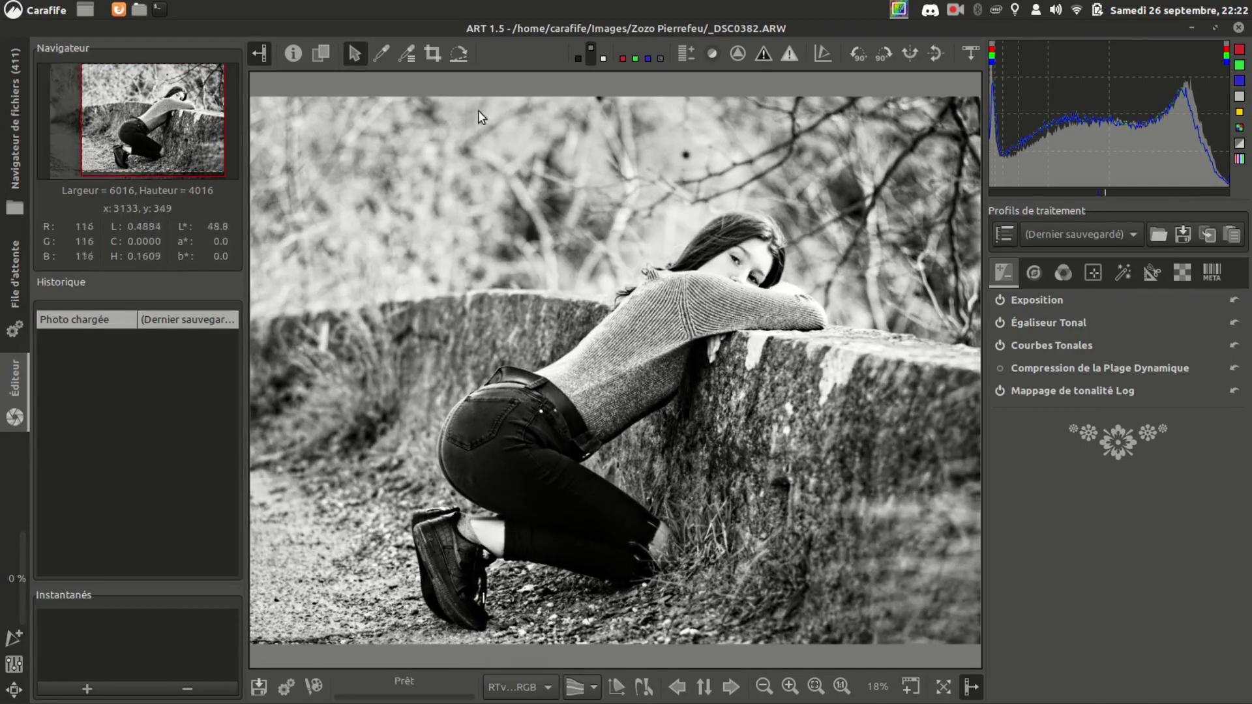
click(384, 52)
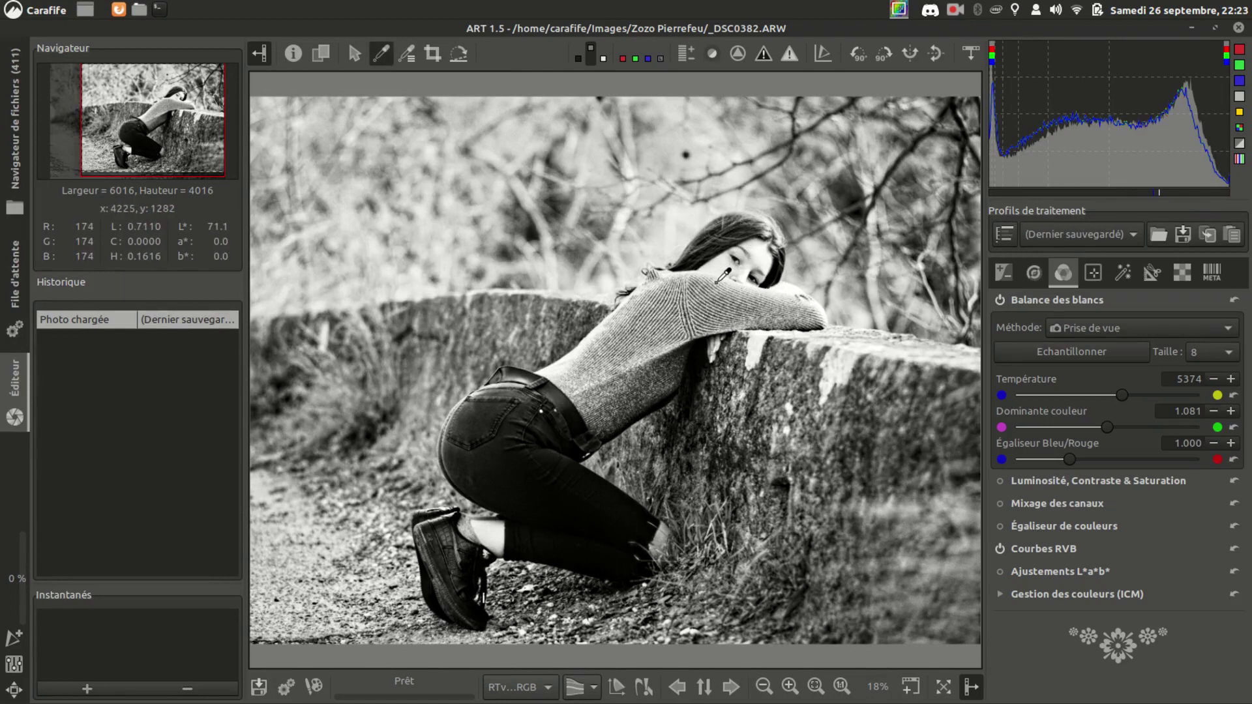
click(1077, 301)
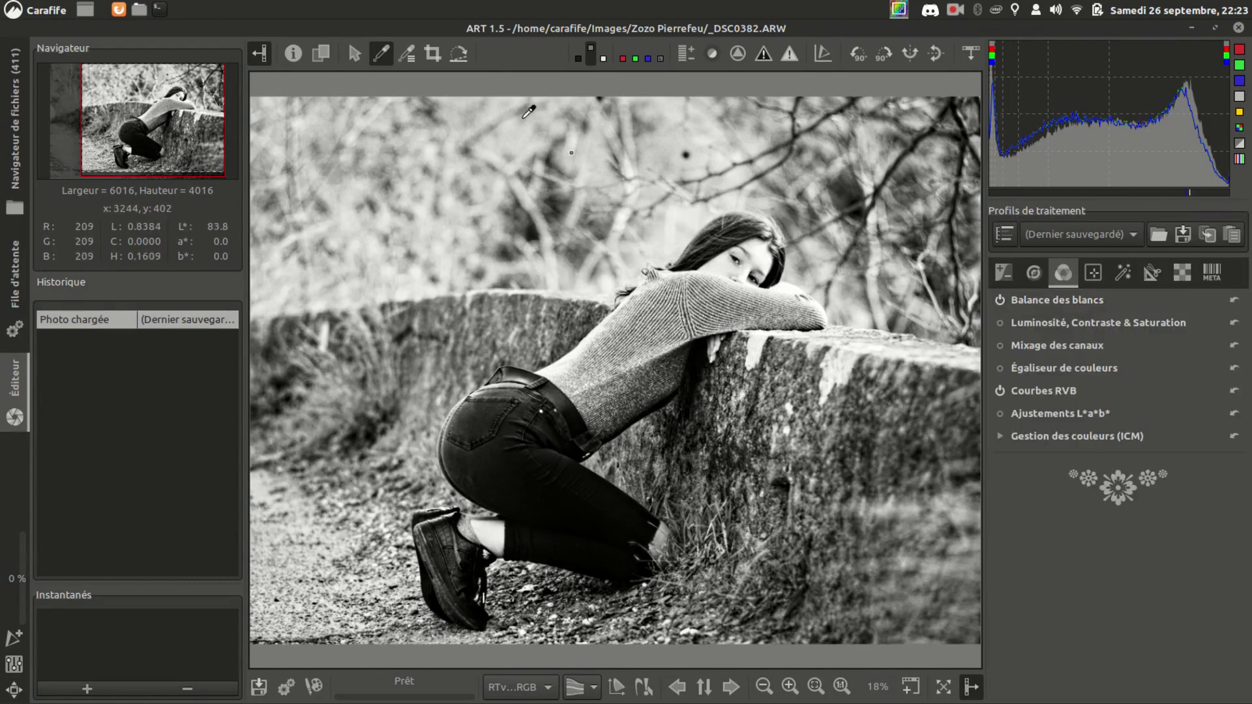
Step: Place colour samplers on the photo at the sweater's shoulder, the belt, the back pocket and the trouser leg
click(410, 57)
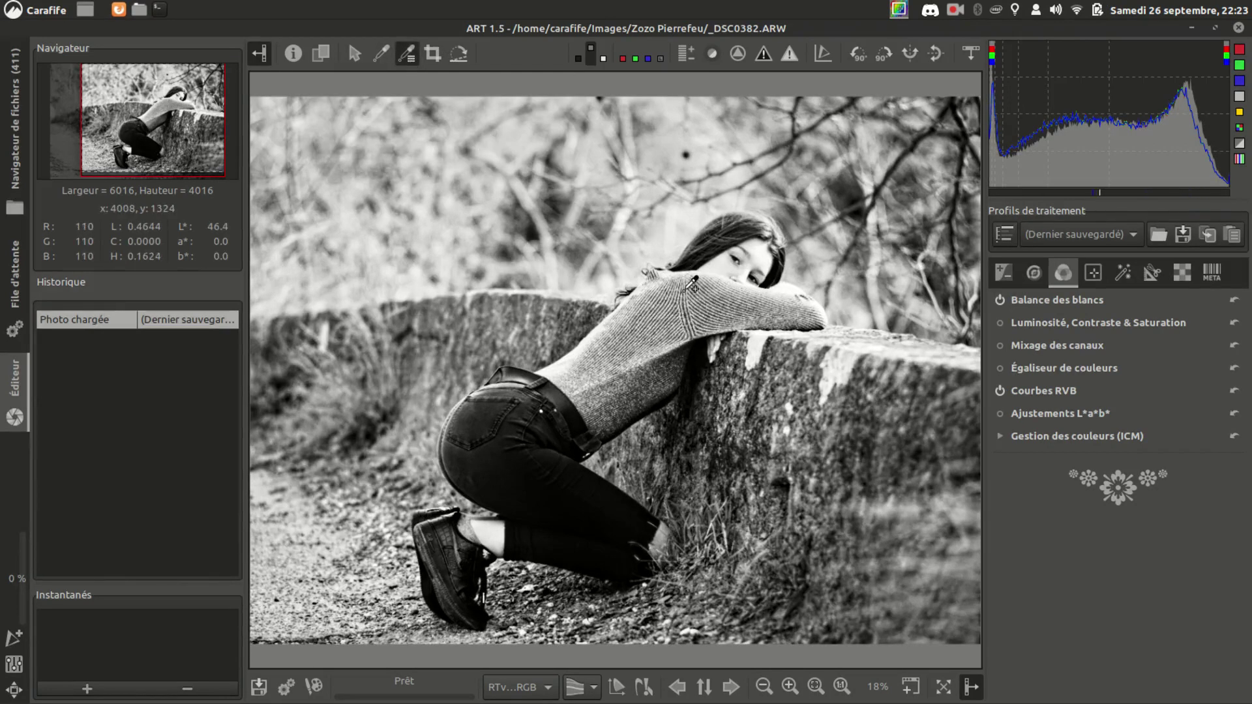
click(682, 290)
click(551, 402)
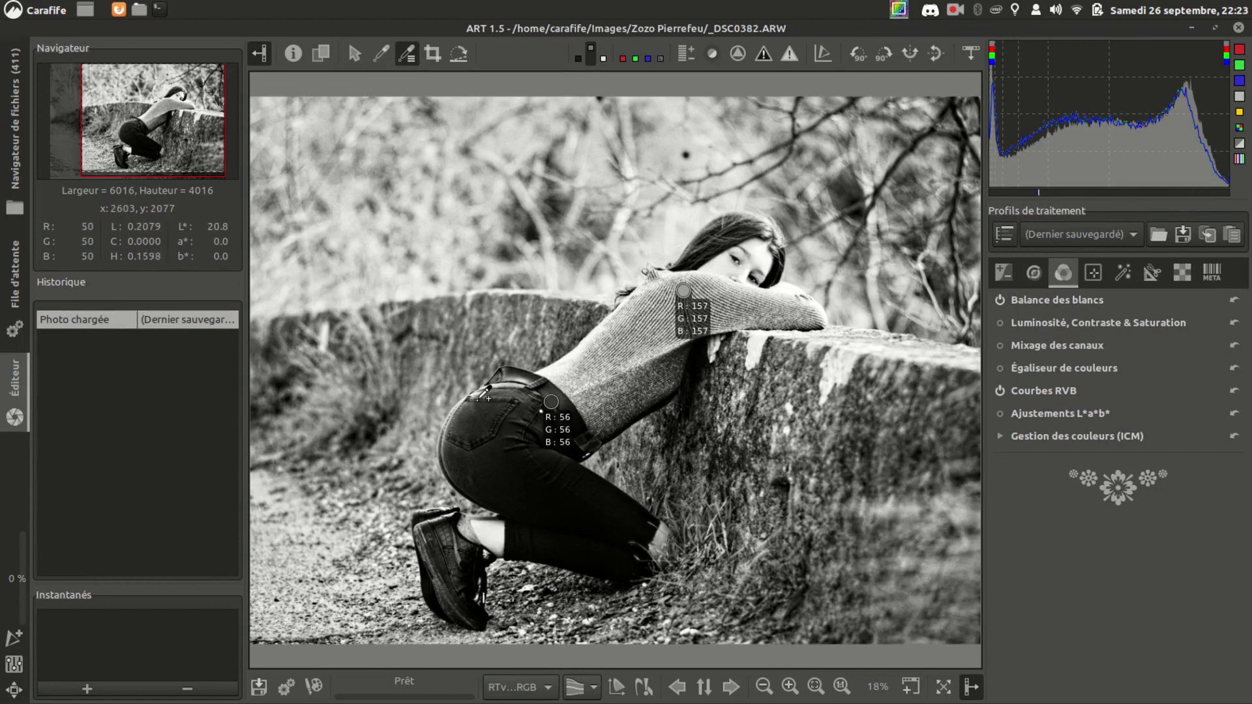
click(466, 413)
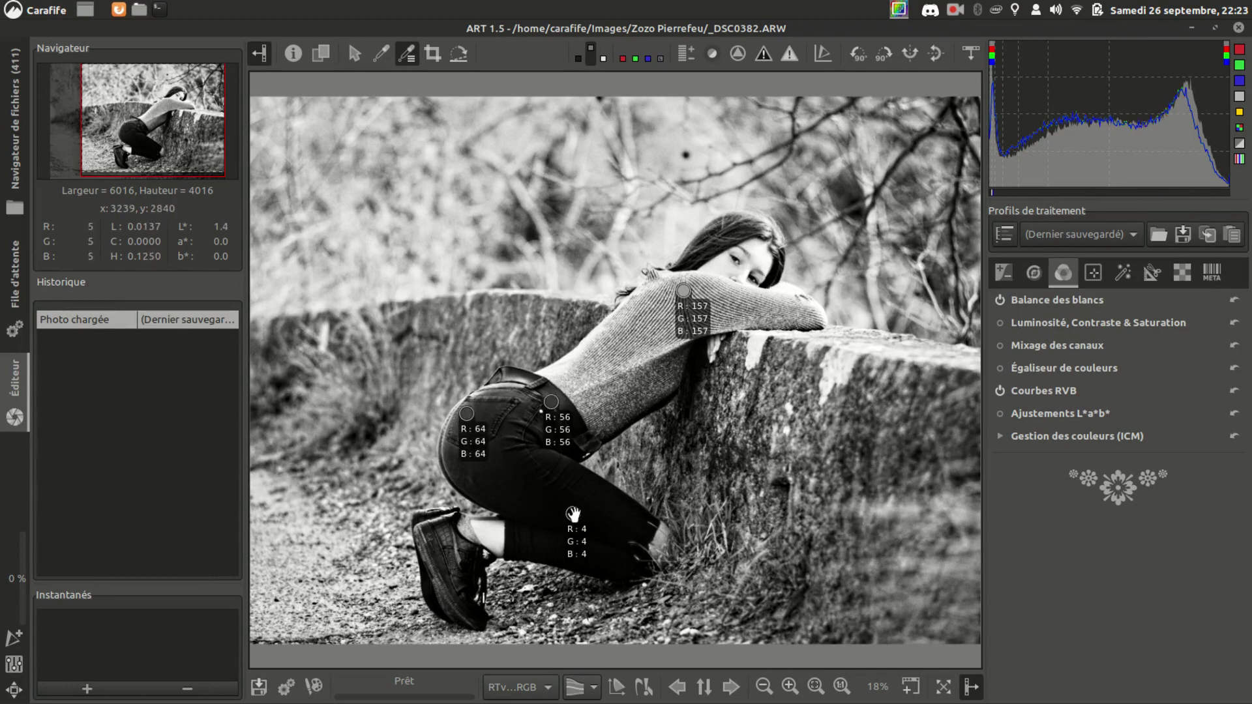
Step: Cycle the sweater sampler through its colour value formats, ending on L, C and H, and try different sampler sizes
click(692, 319)
click(693, 319)
click(693, 319)
click(693, 319)
click(693, 319)
click(692, 319)
scroll(693, 319, down, 3)
scroll(691, 320, up, 3)
scroll(691, 321, down, 3)
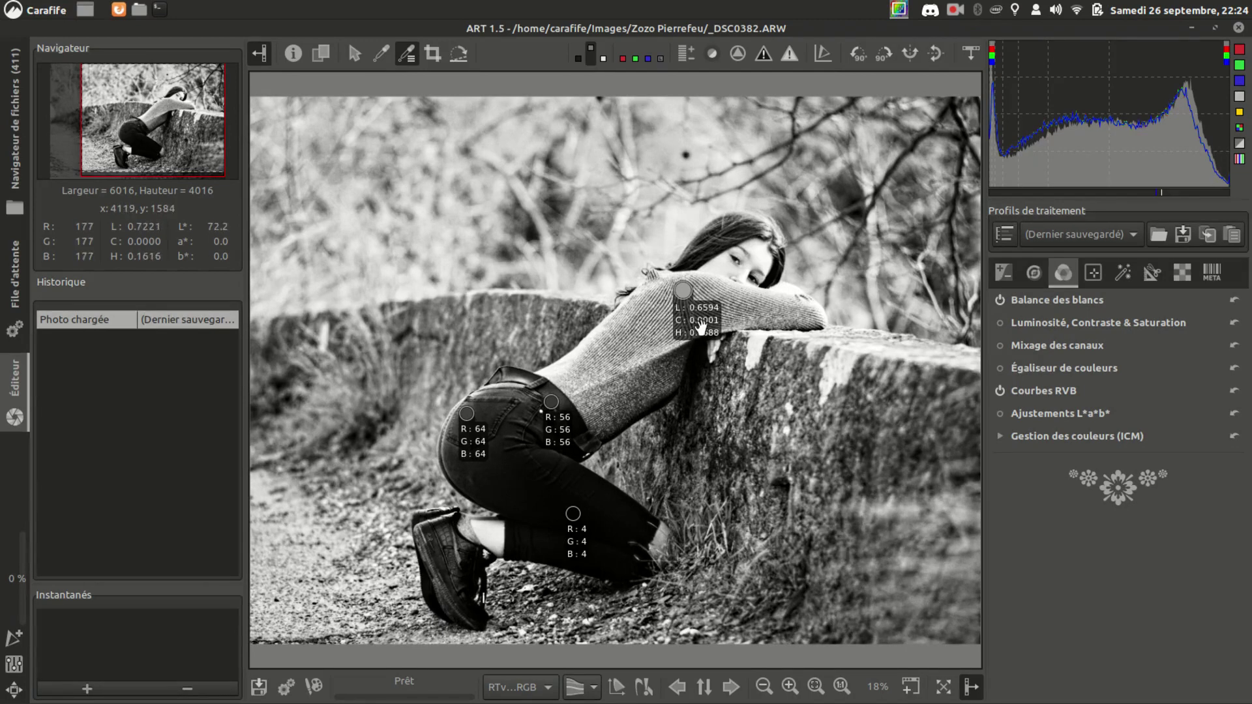
Step: Enlarge the back pocket sampler and remove all four colour samplers from the photo
right_click(700, 326)
right_click(551, 402)
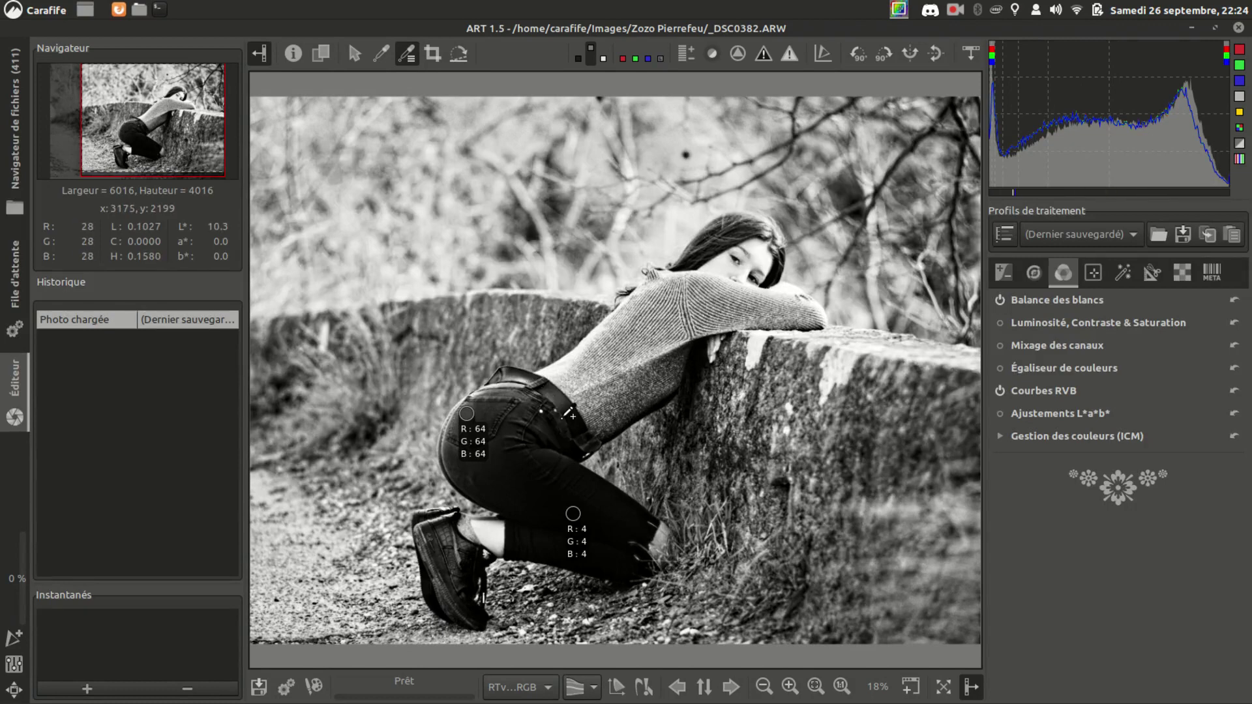
scroll(463, 421, up, 1)
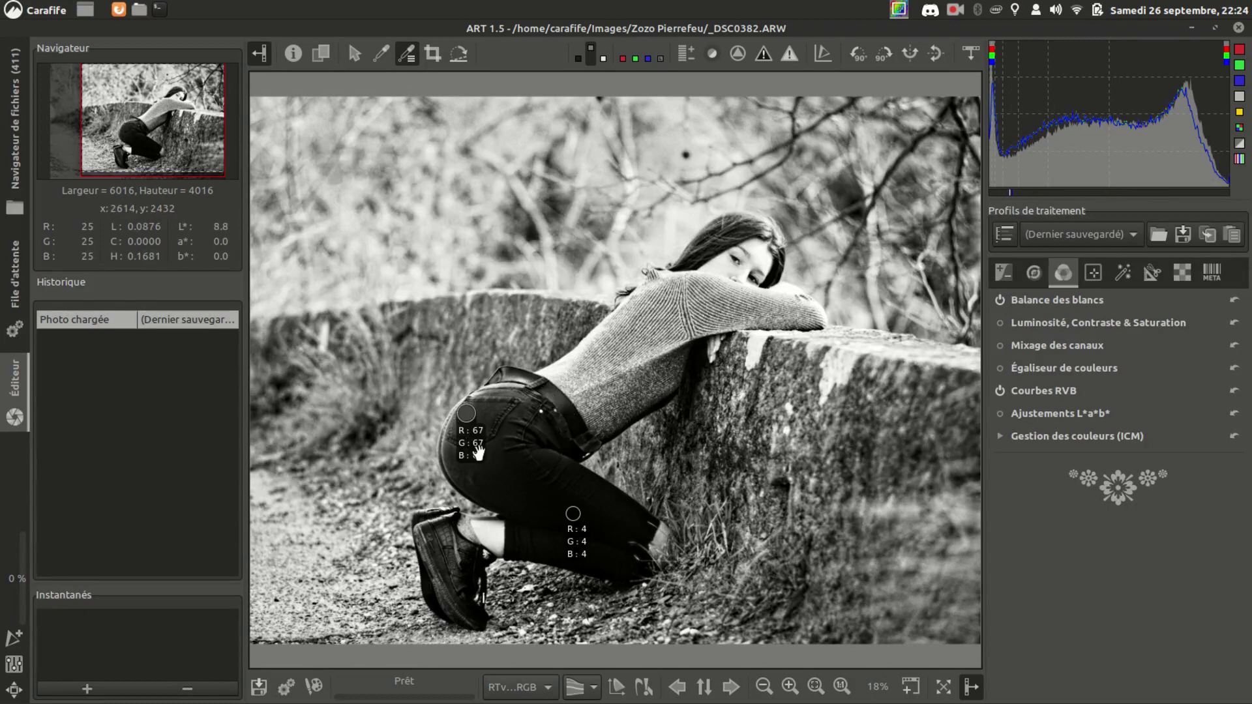
right_click(479, 451)
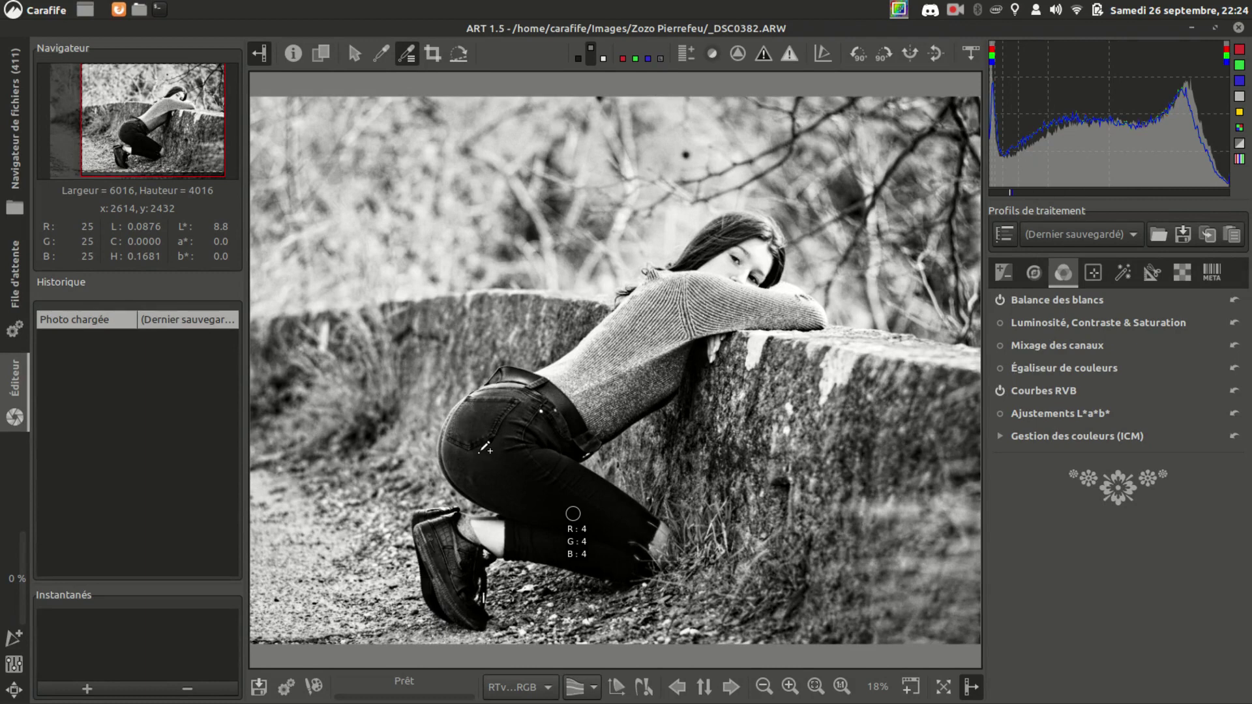
right_click(581, 540)
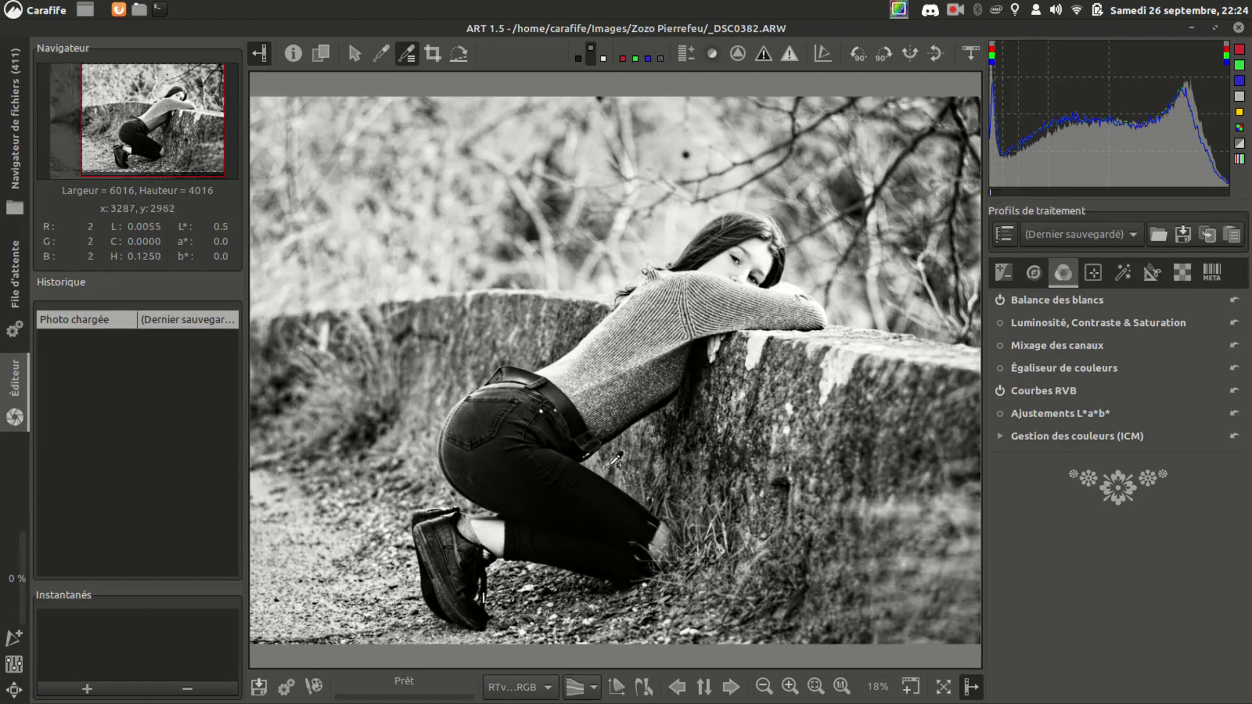
Step: Show the 4:3 crop frame with its Rognage settings and return to the navigation tool
click(431, 54)
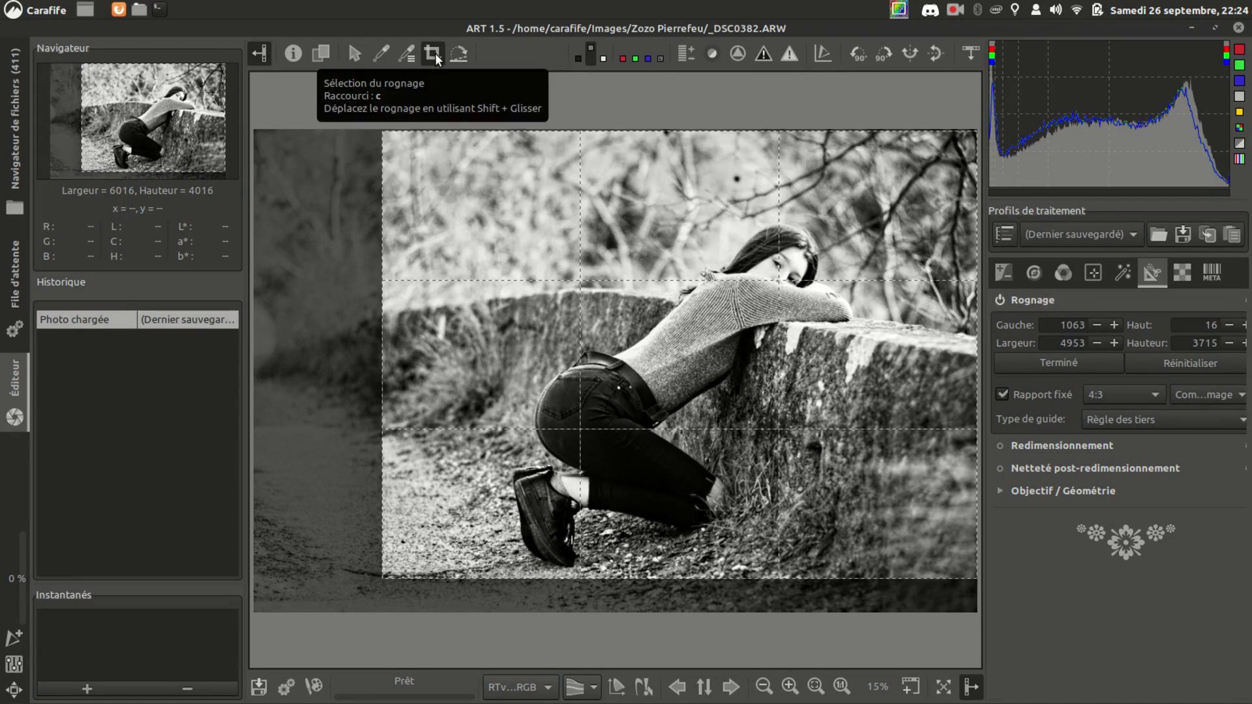
click(354, 54)
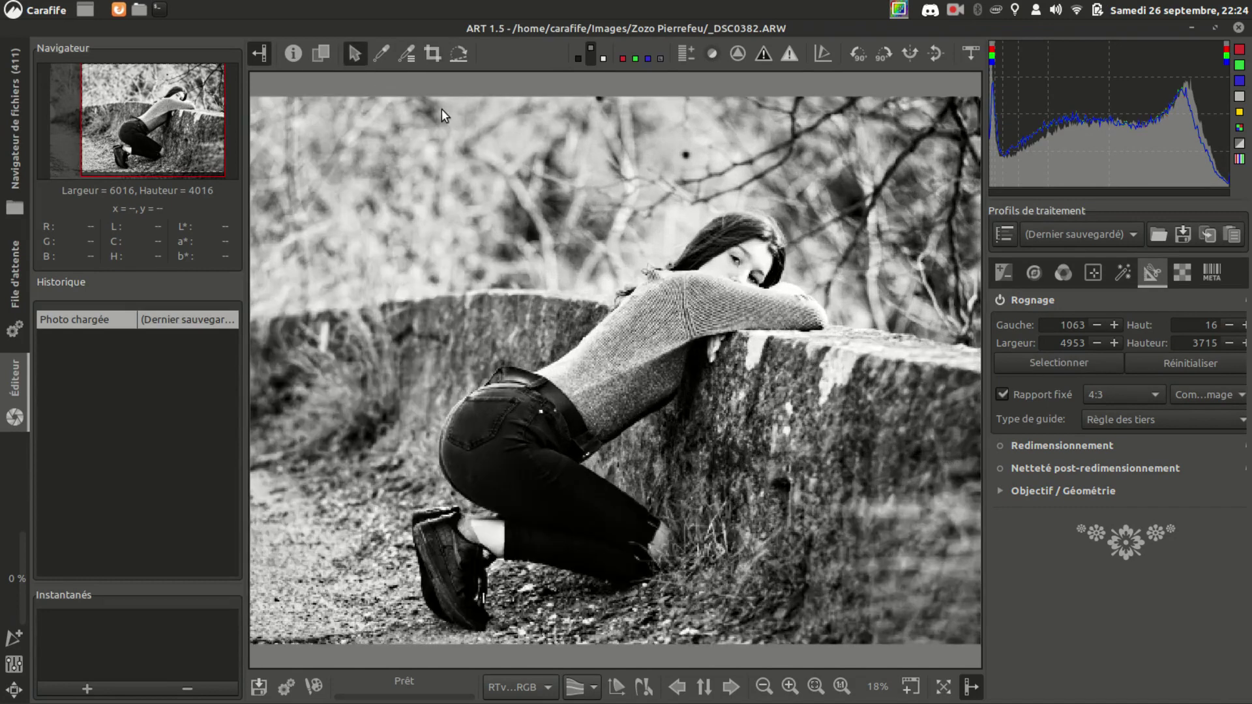
Step: Try straightening the photo along a steep diagonal line, rotating it about 26 degrees, and undo the rotation
click(460, 55)
drag(397, 291, 824, 499)
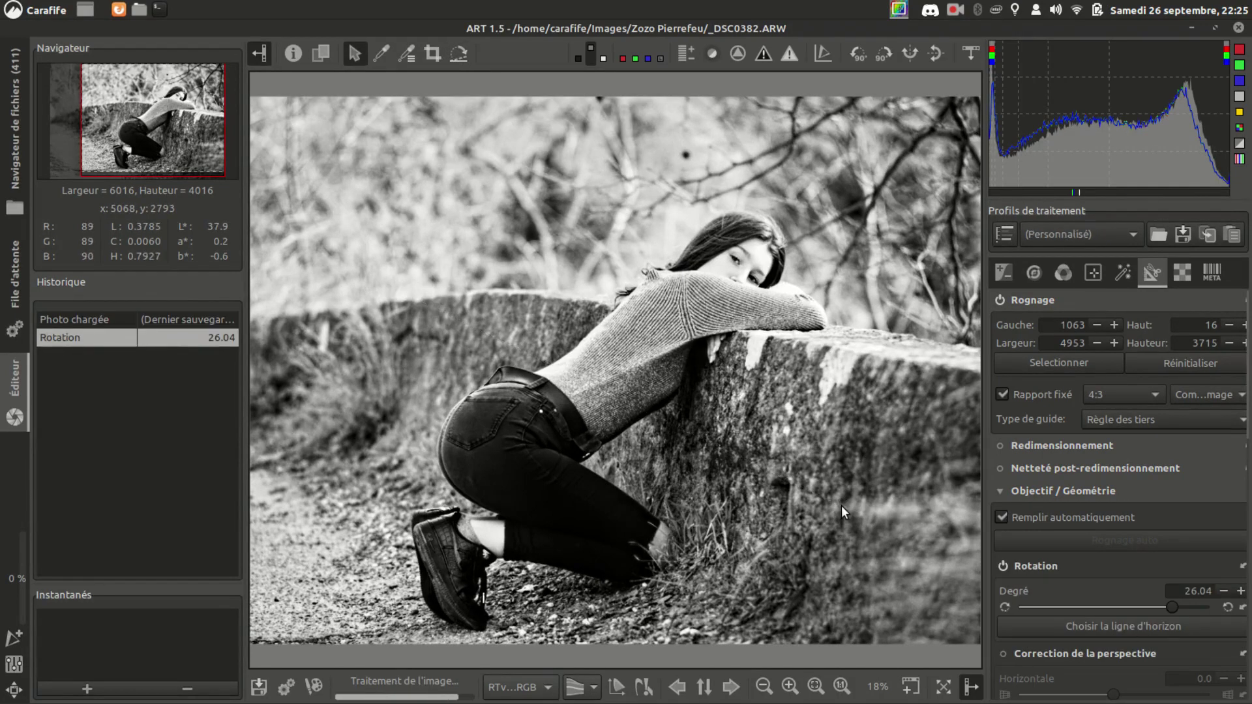
scroll(638, 429, down, 1)
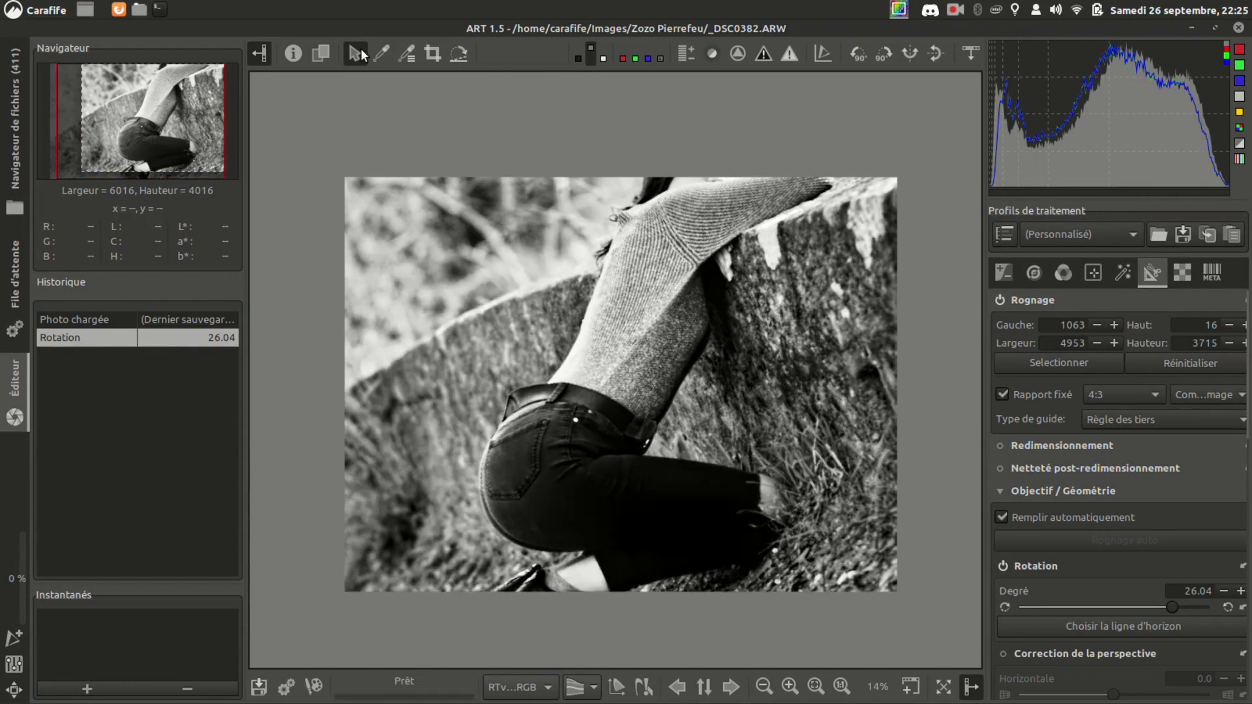
key(ctrl+z)
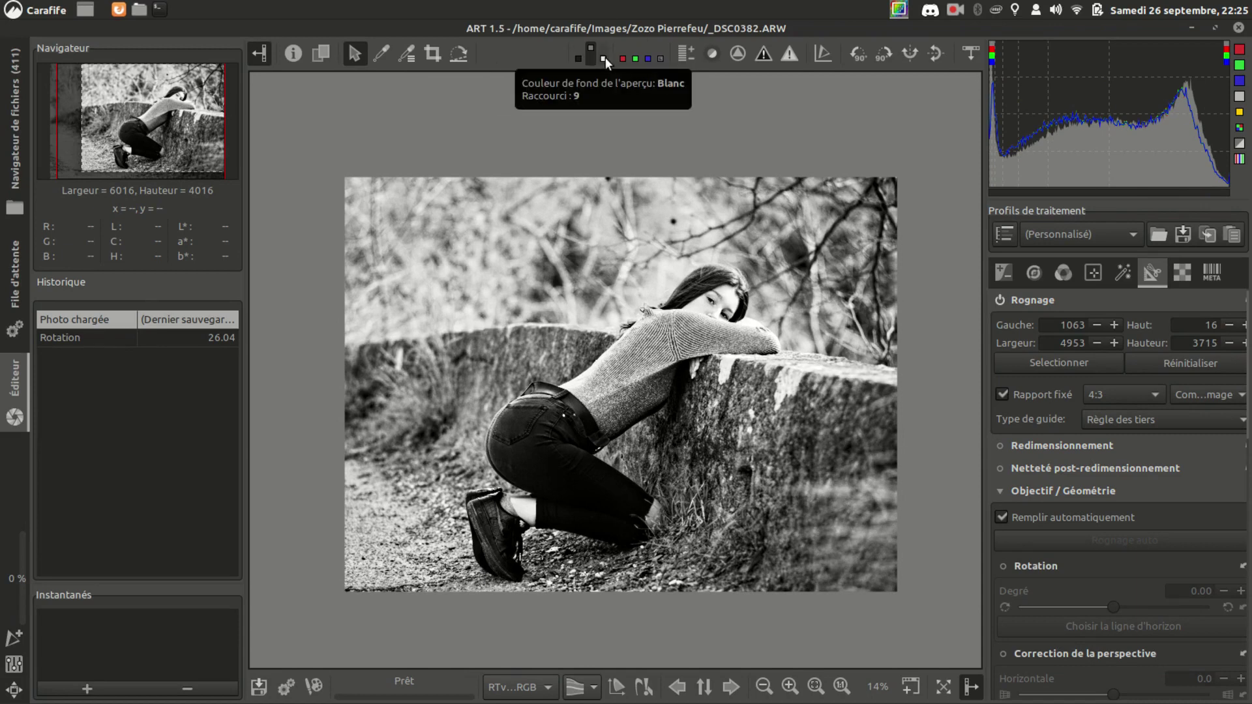
Step: Compare the black, grey and white preview backgrounds and set the preview background to black
click(580, 57)
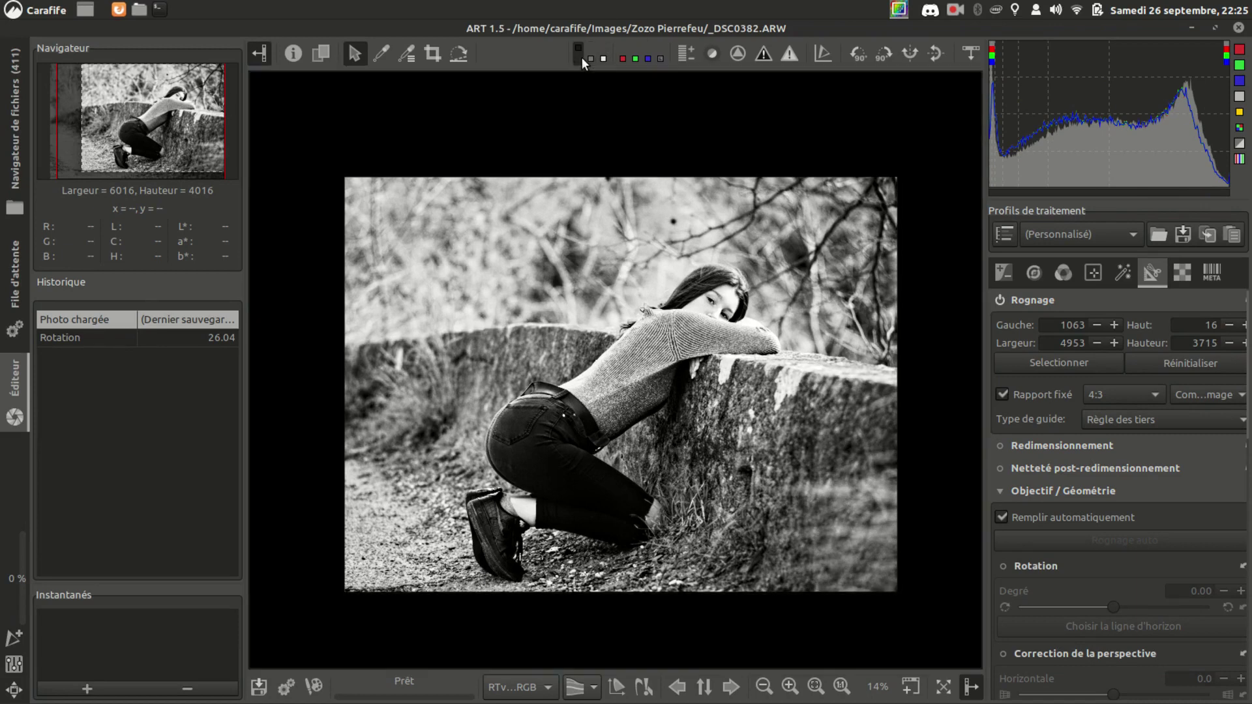
click(591, 55)
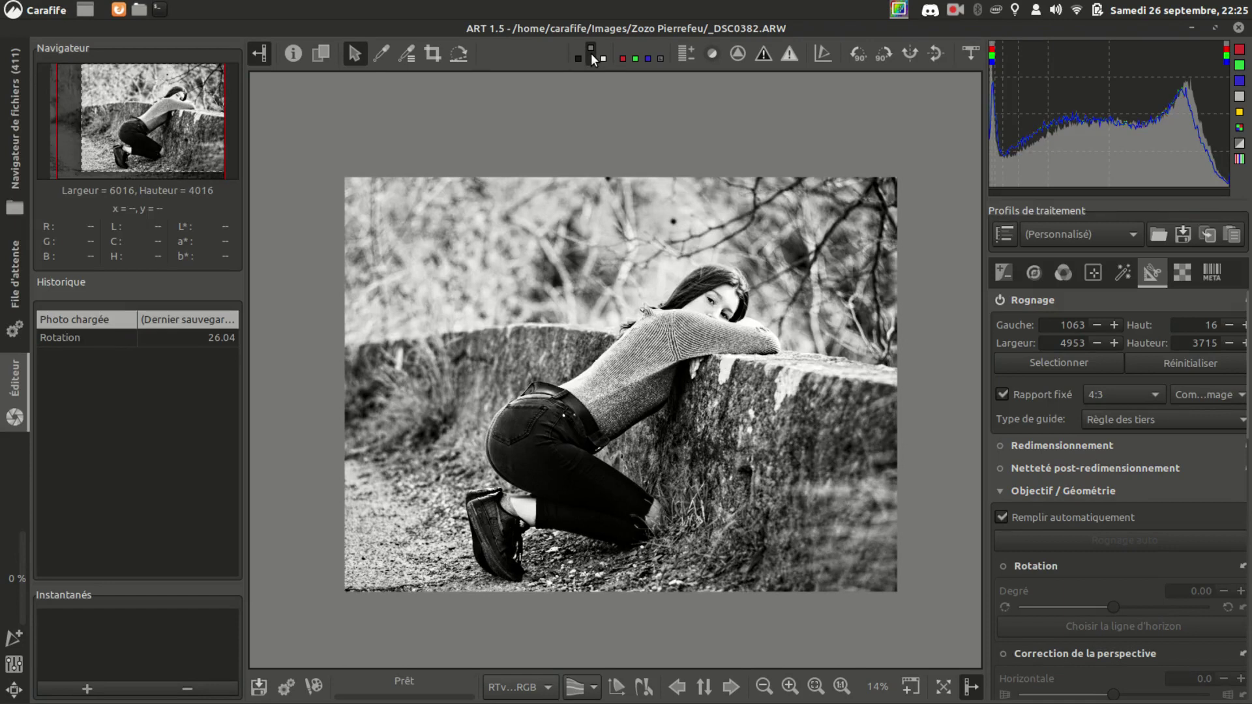
click(603, 57)
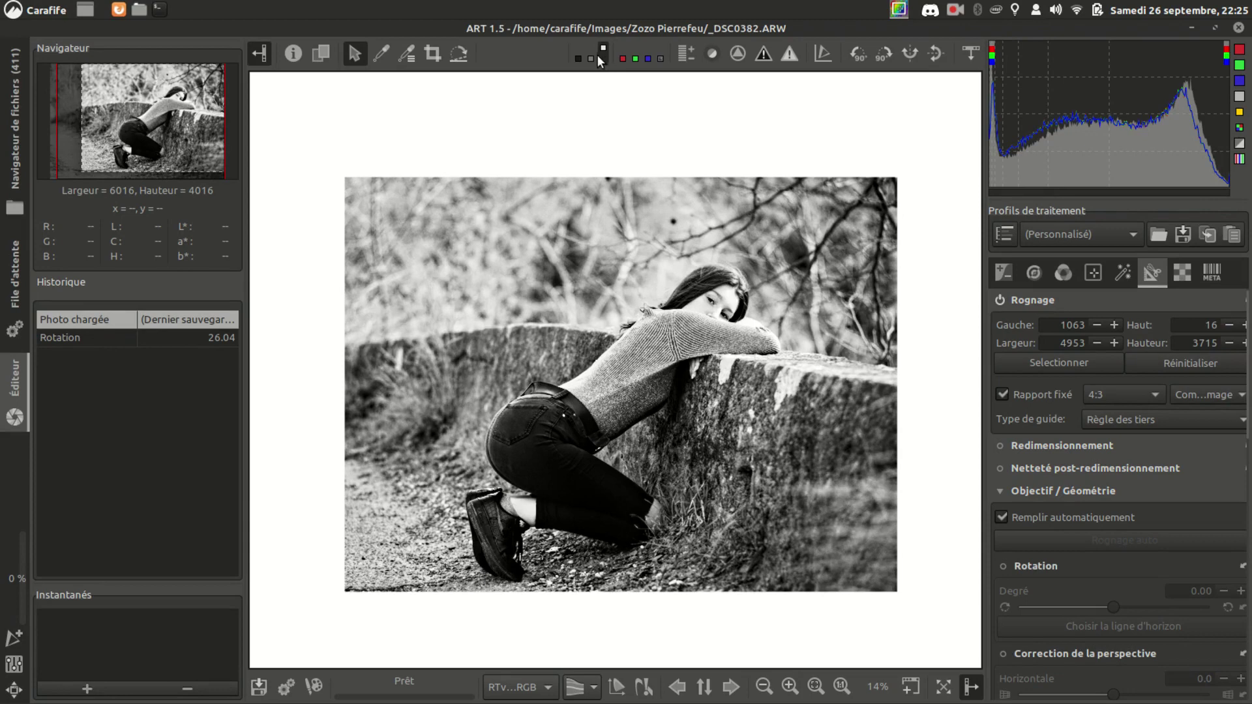
click(580, 58)
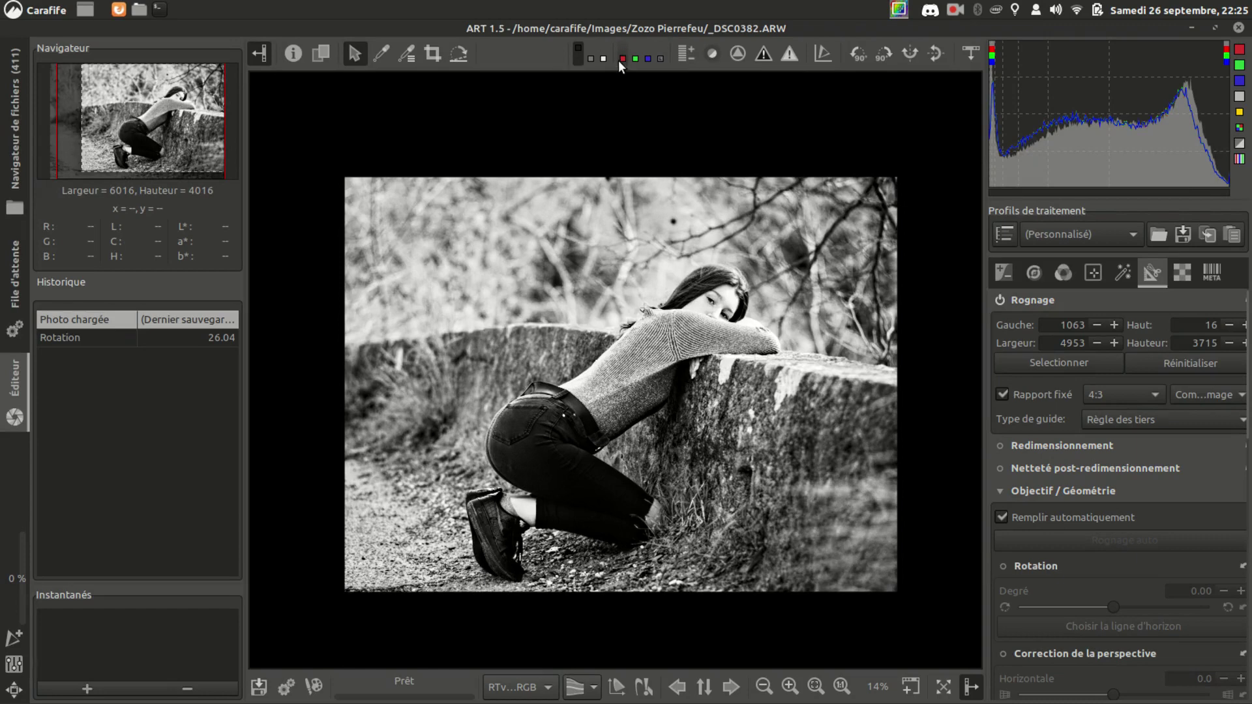
Step: Preview the photo's individual colour channels and switch to the luminosity display
click(639, 60)
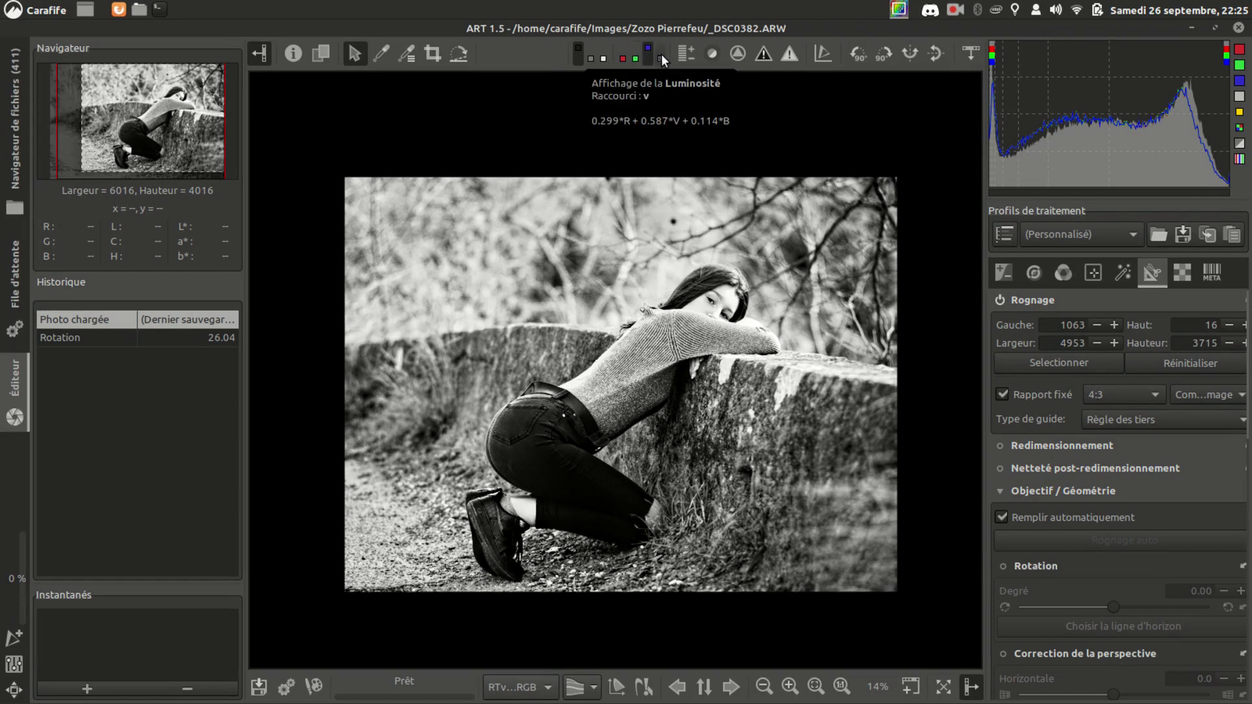
click(661, 54)
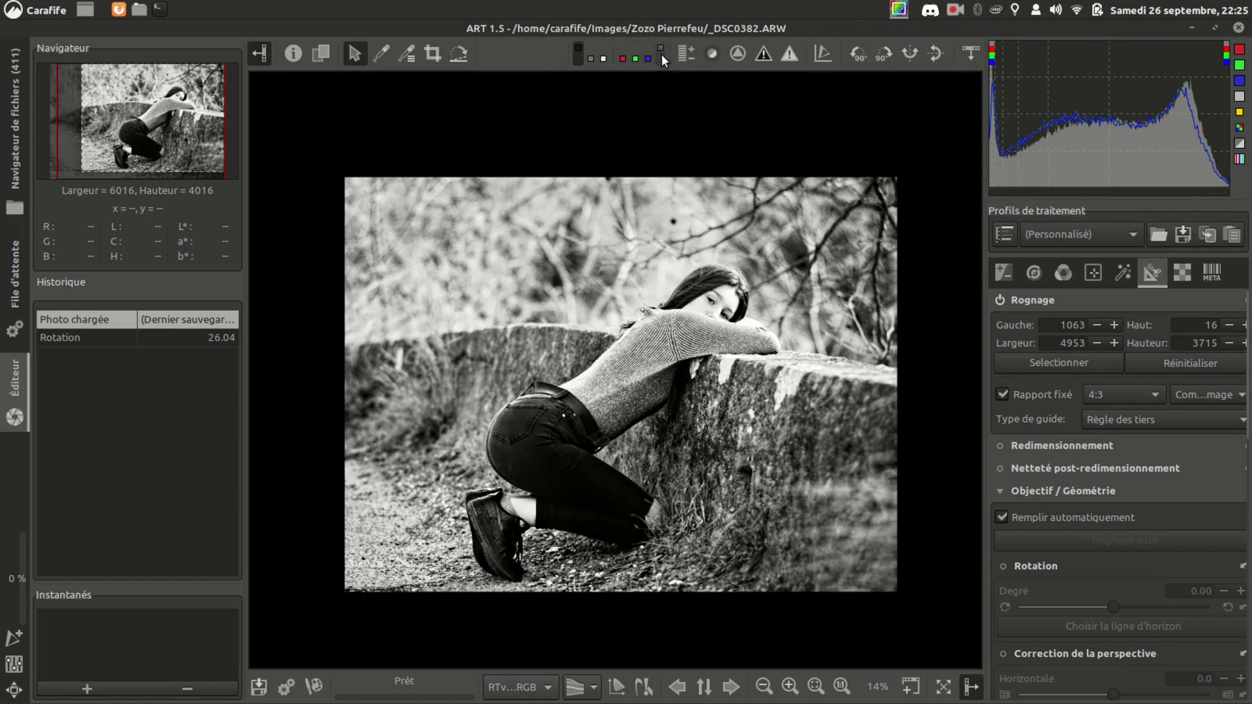
Step: Open _DSC0381.ARW in the editor from the filmstrip, with the red channel display switched on, and hide the filmstrip
click(622, 58)
click(976, 56)
double_click(385, 173)
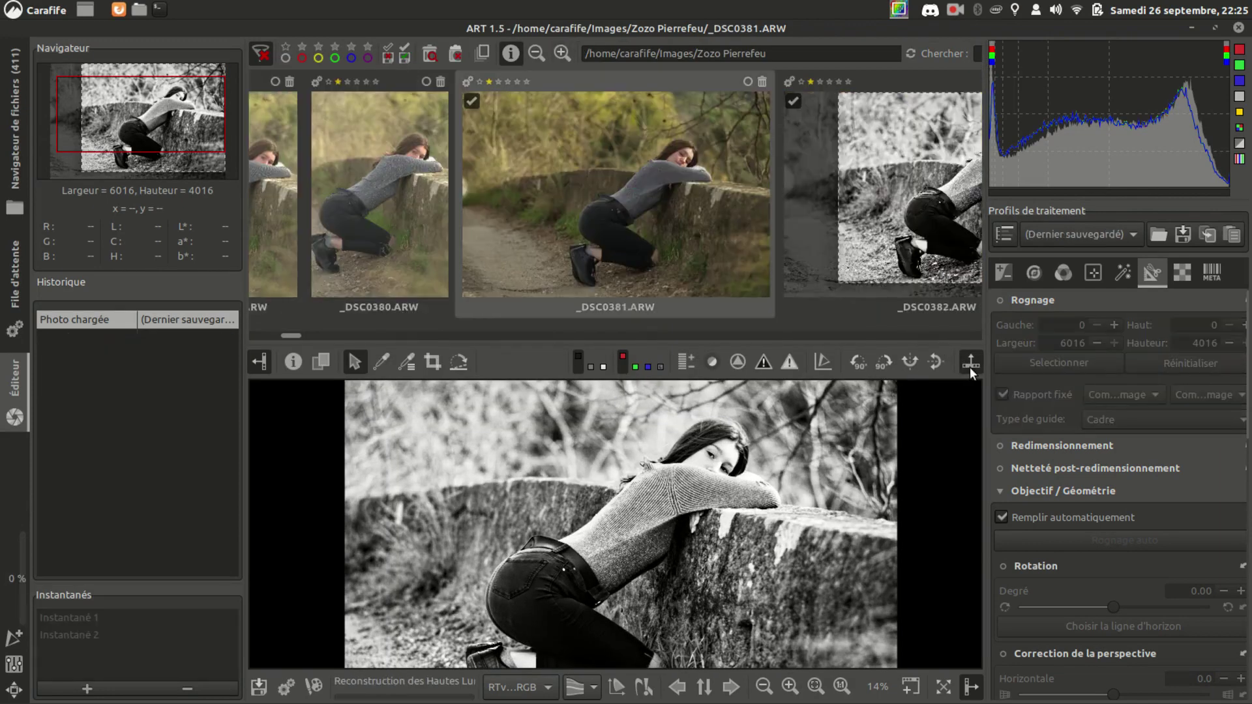
click(970, 363)
Step: Preview the photo's green and blue channels and return the display to full colour
click(634, 56)
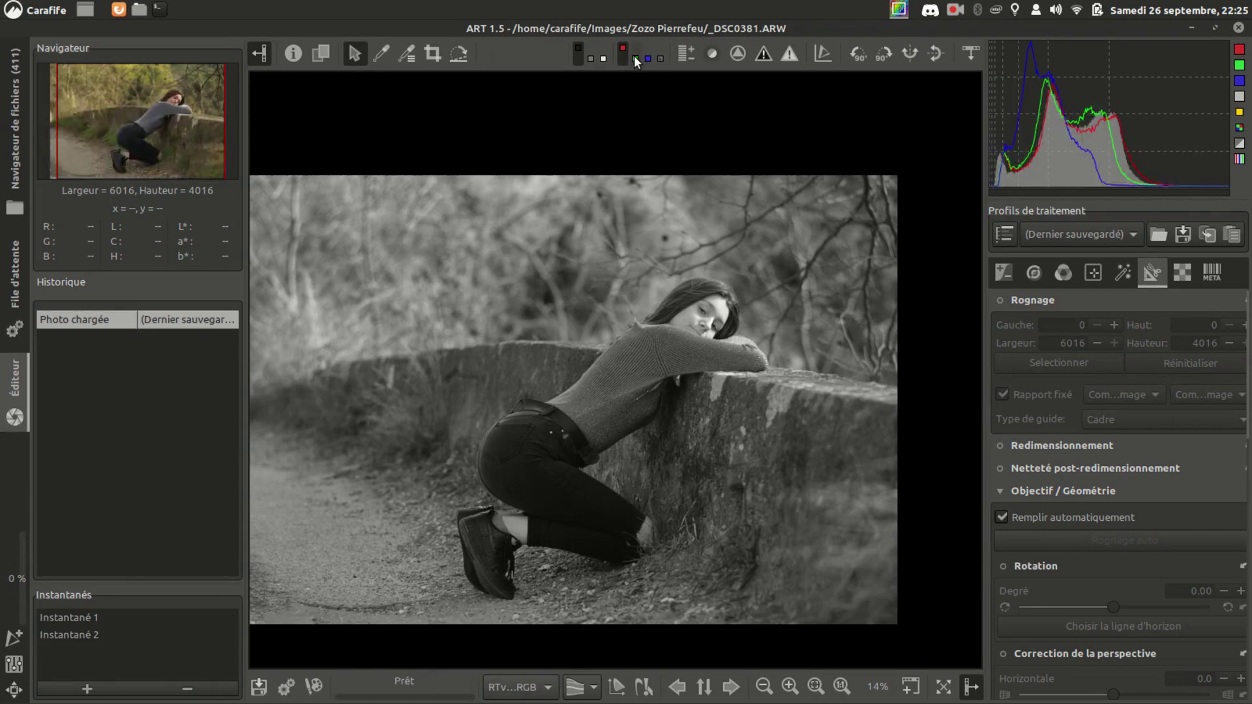
click(644, 56)
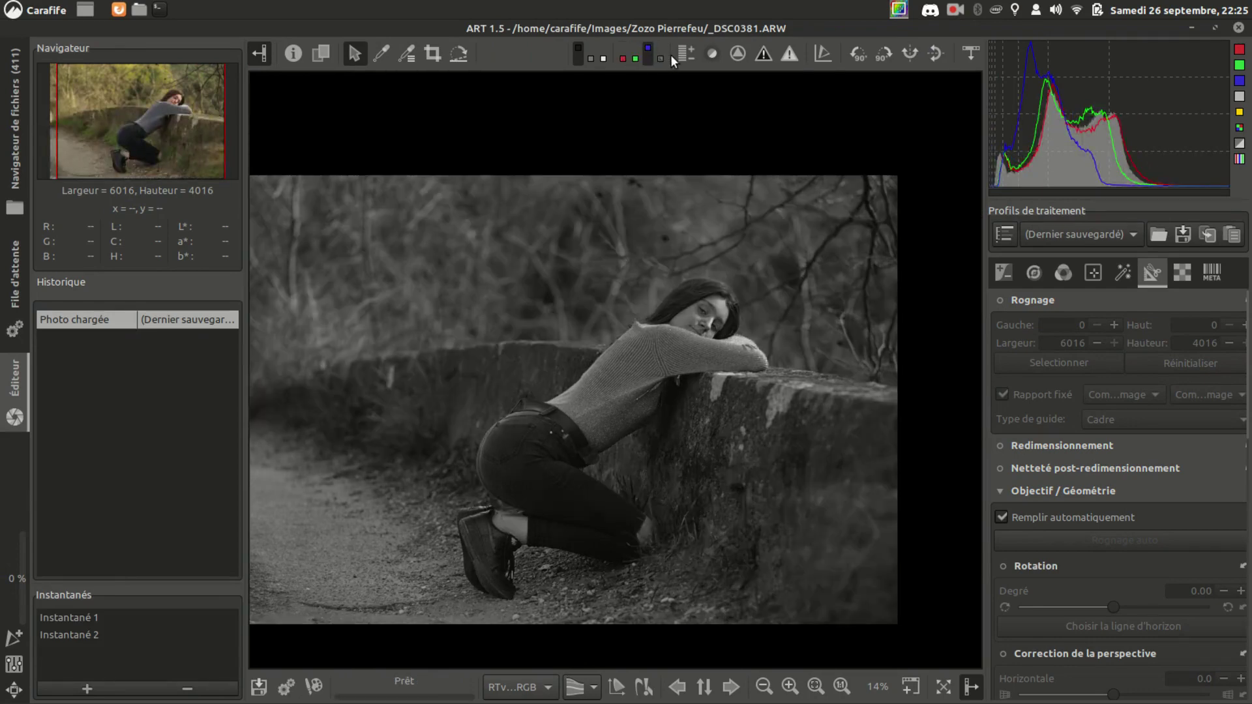
click(660, 58)
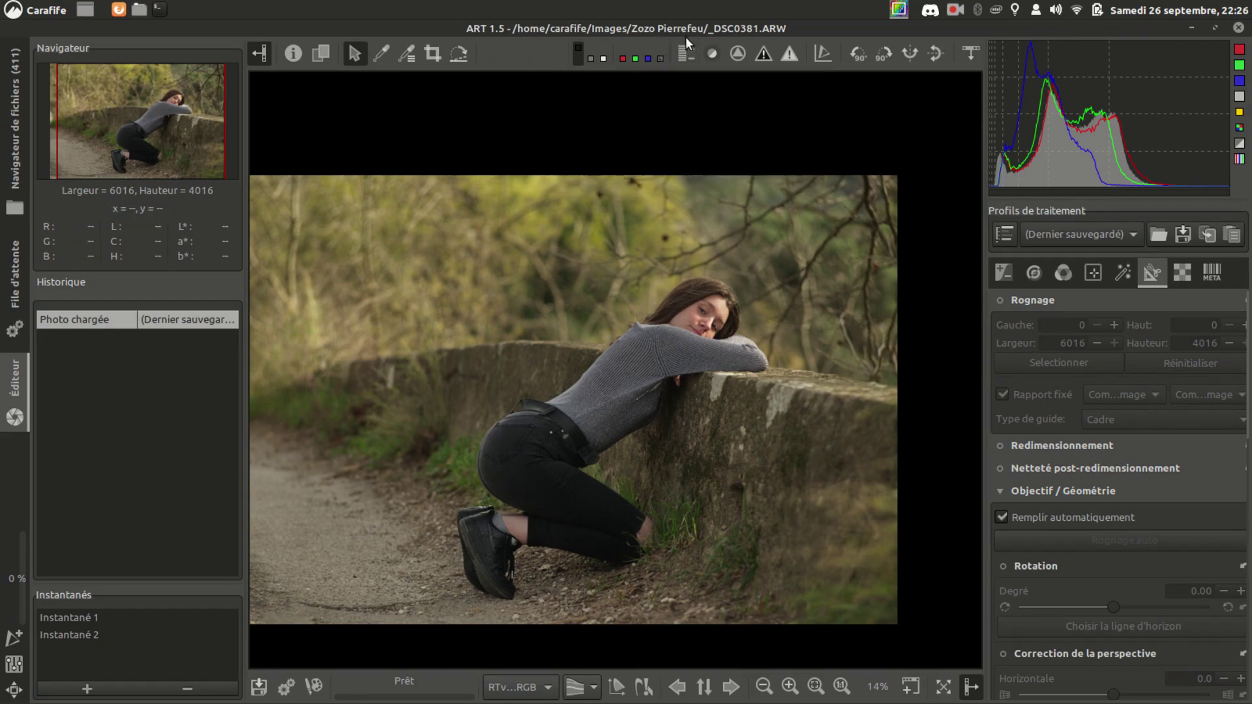
Step: Compare the false-colour display of the photo with the Égaliseur Tonal's tone map, and turn both displays off
click(686, 56)
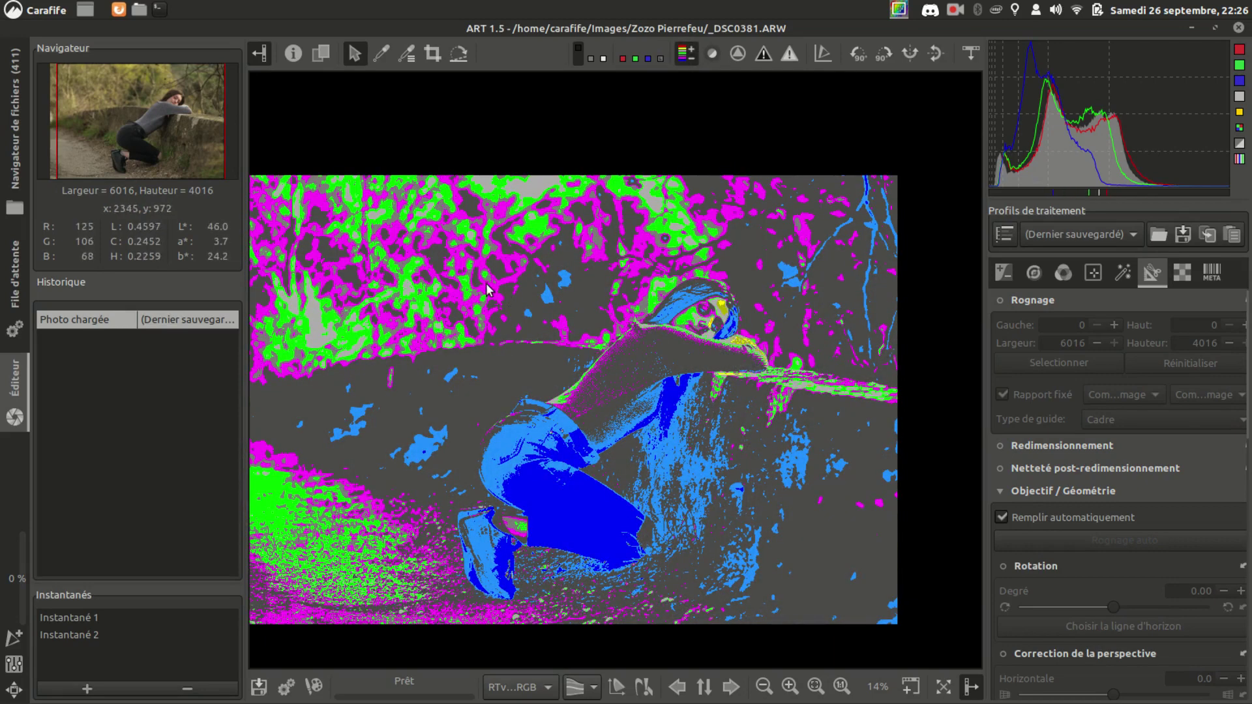
click(678, 56)
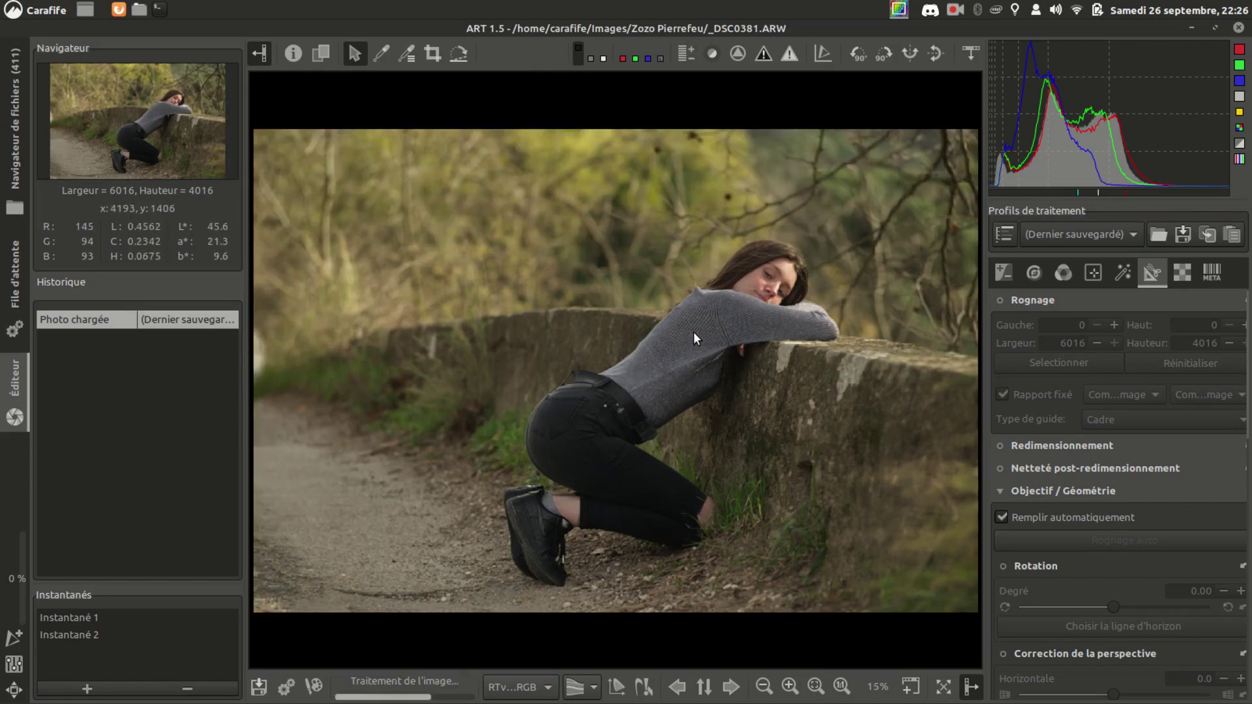
click(1006, 273)
click(1042, 322)
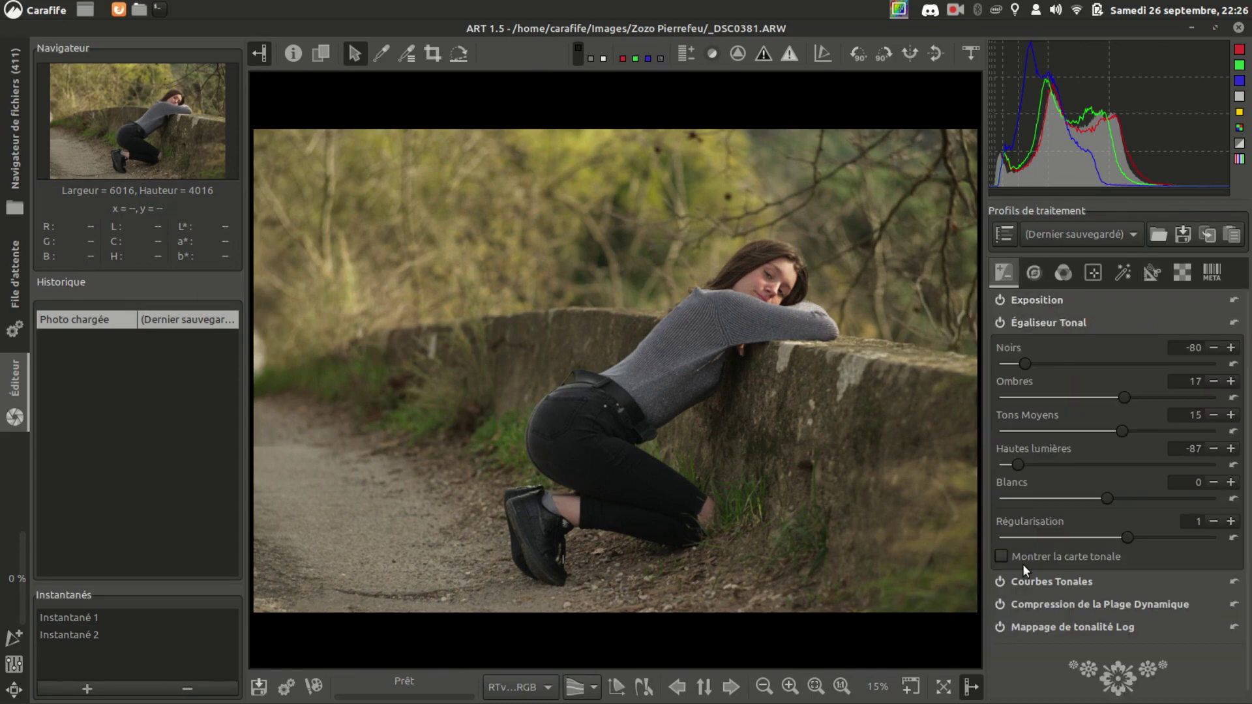
click(1001, 555)
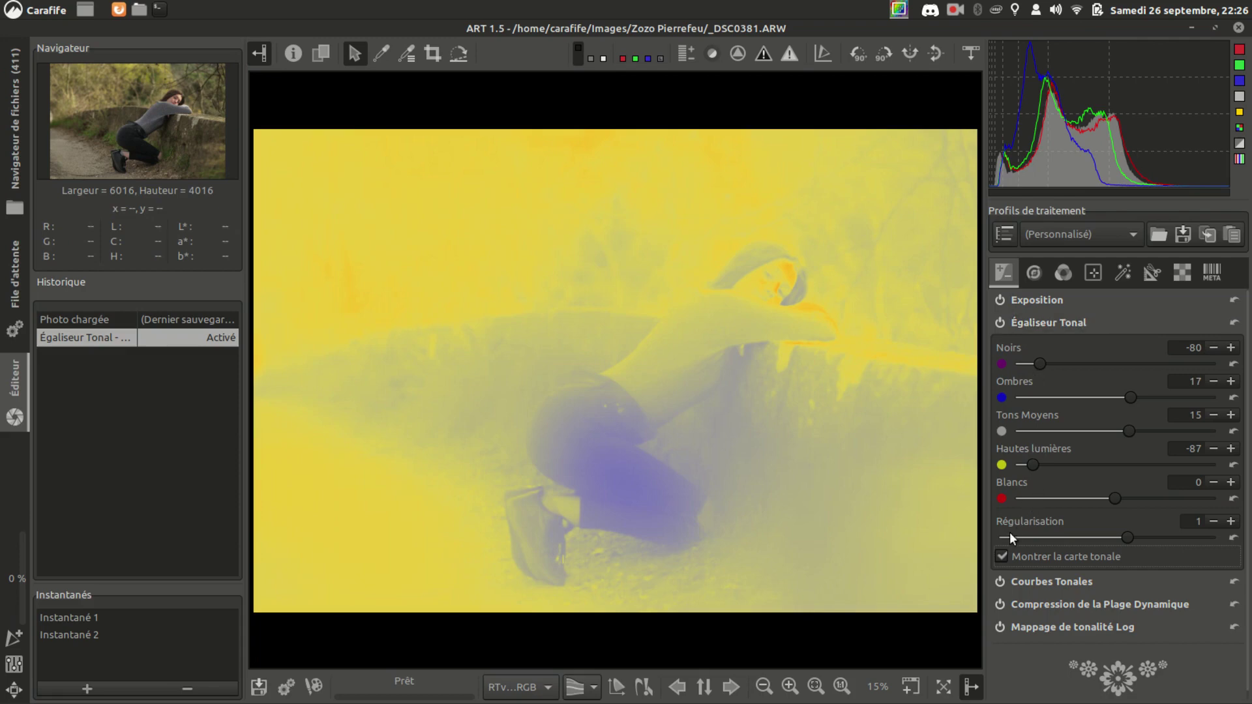
click(1000, 556)
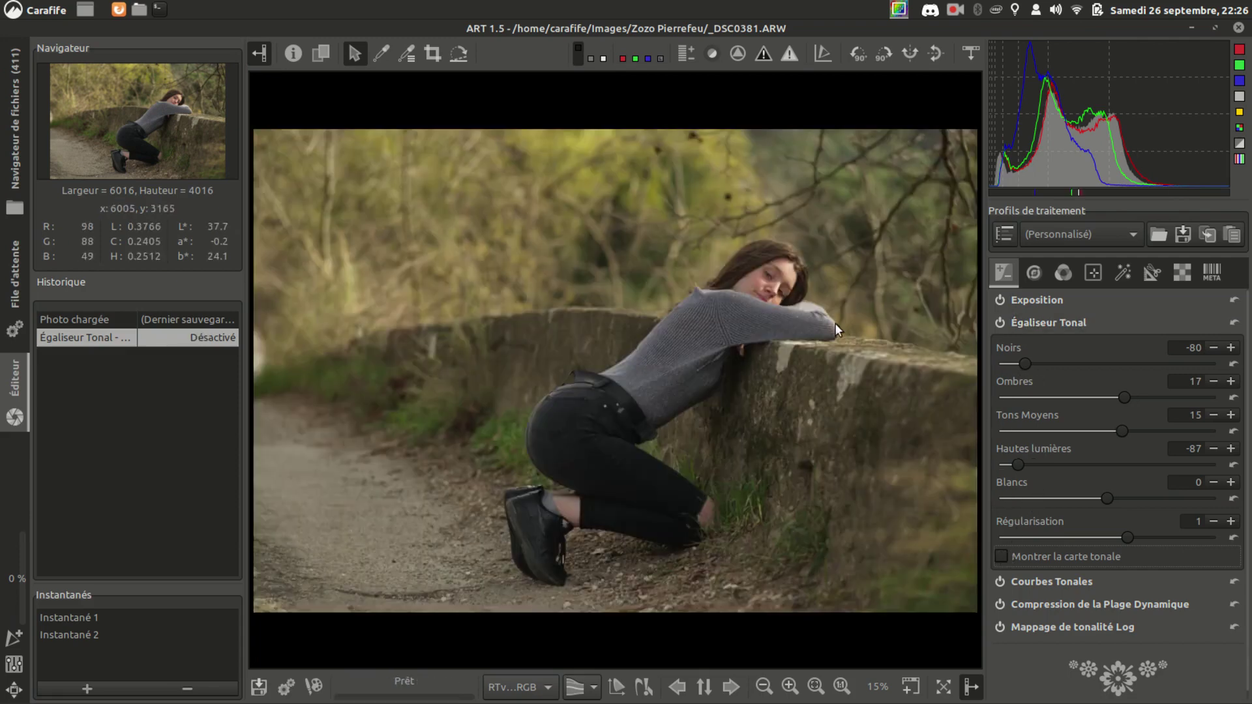
click(686, 54)
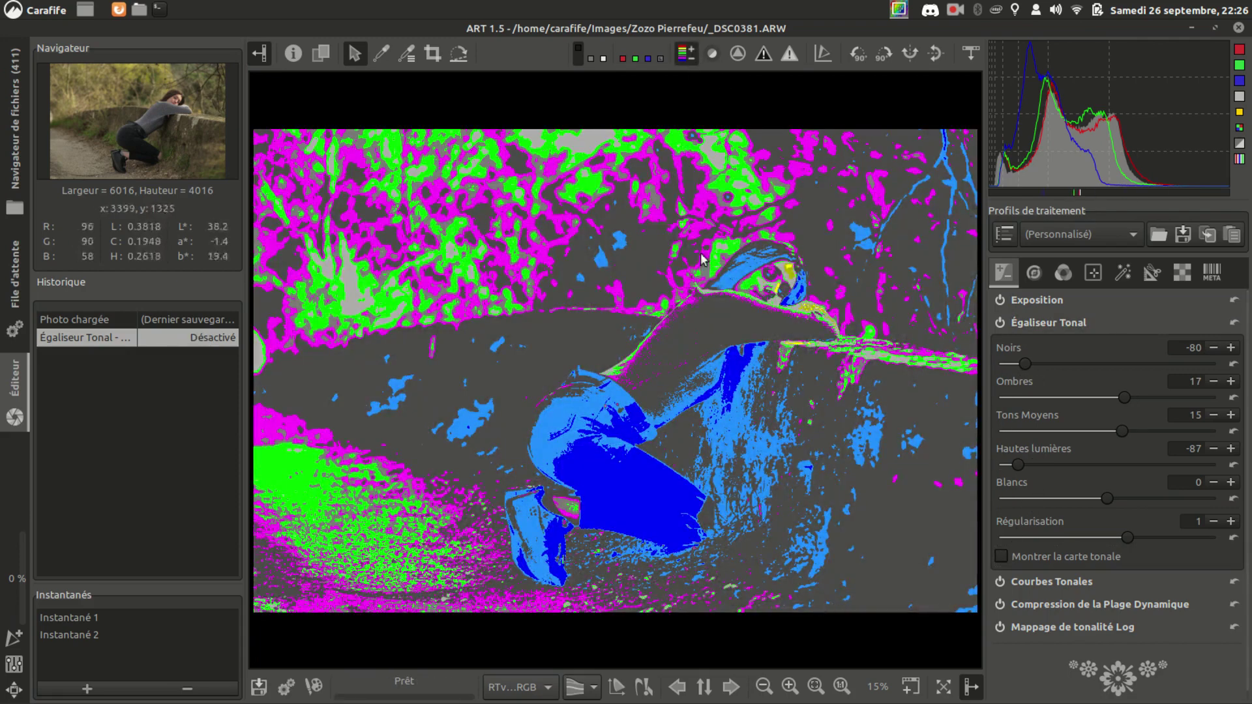
click(691, 57)
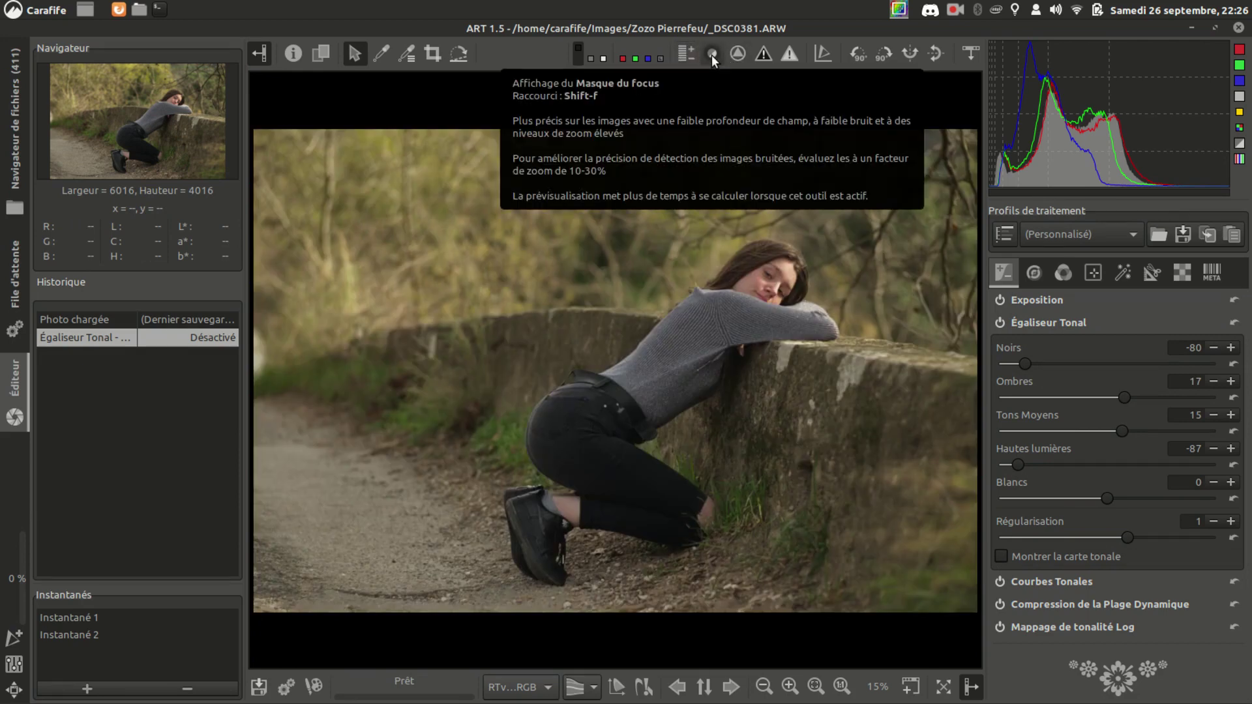
Step: Show and hide the focus mask, the clipped shadows indication and the clipped highlights indication on the photo
click(711, 55)
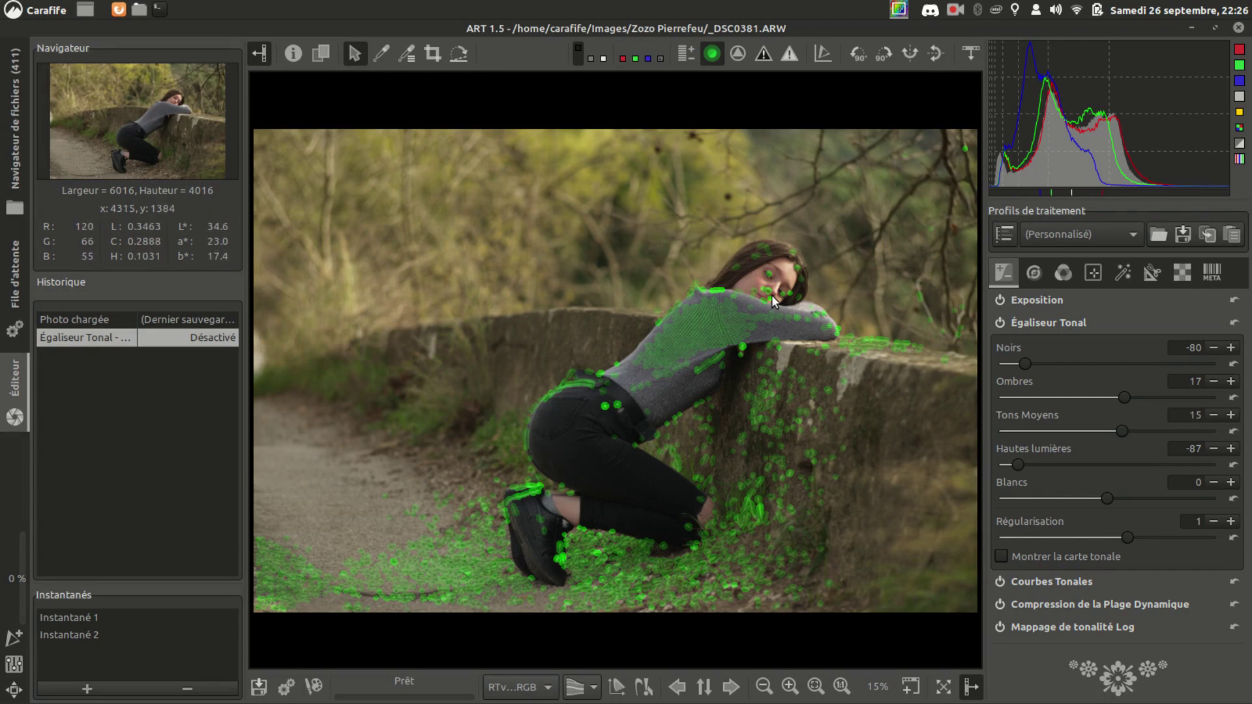
click(713, 57)
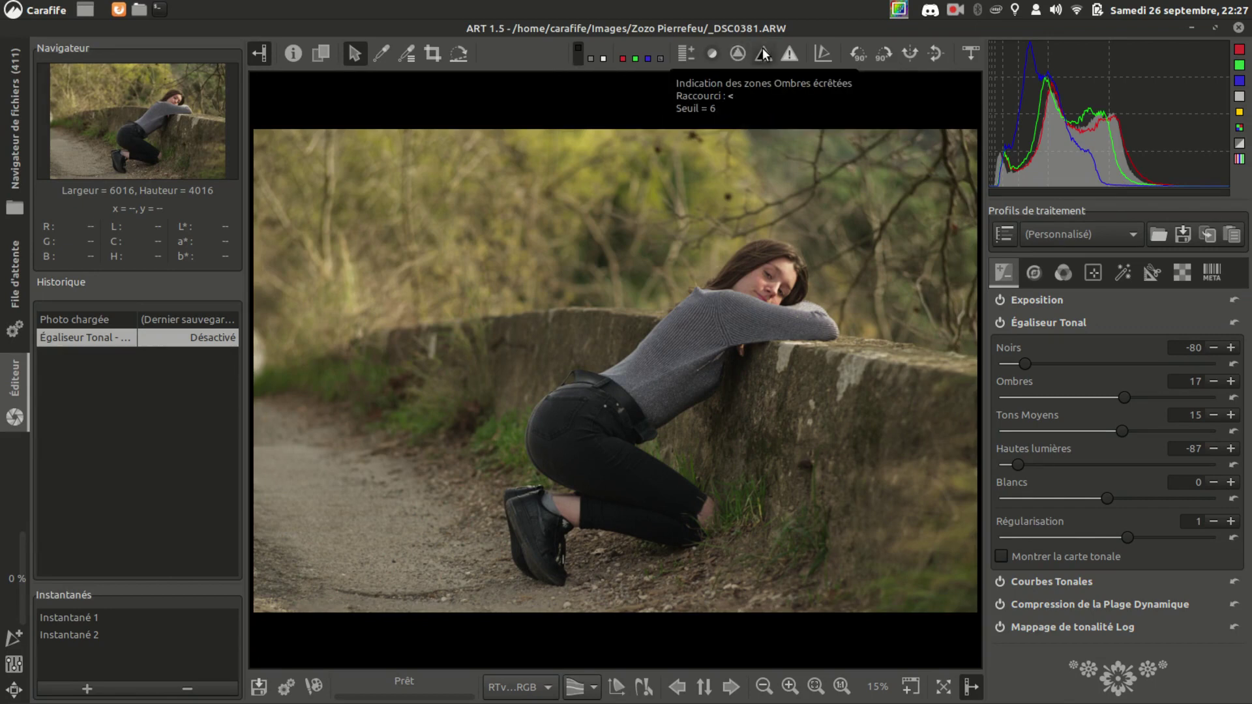
click(763, 54)
click(764, 54)
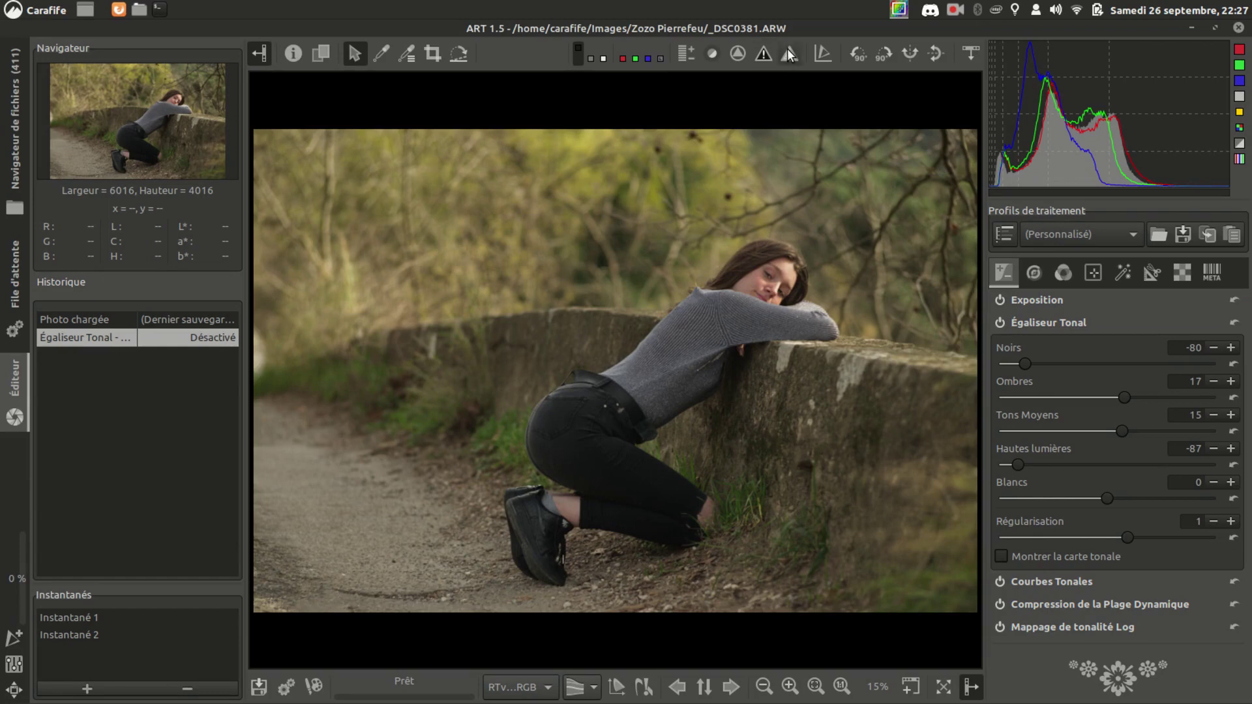
click(790, 56)
click(790, 56)
Step: Compare the histogram with the working colour profile switched on and off, and leave it off
click(826, 52)
click(827, 52)
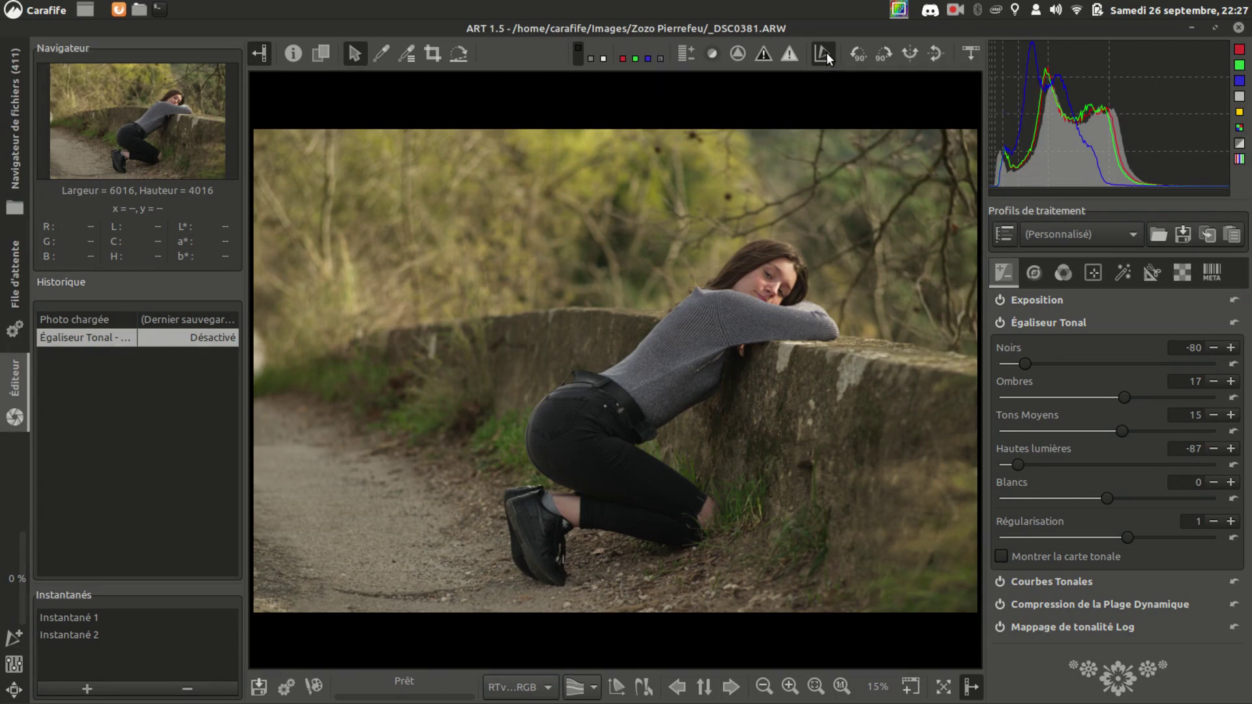
click(825, 52)
click(826, 49)
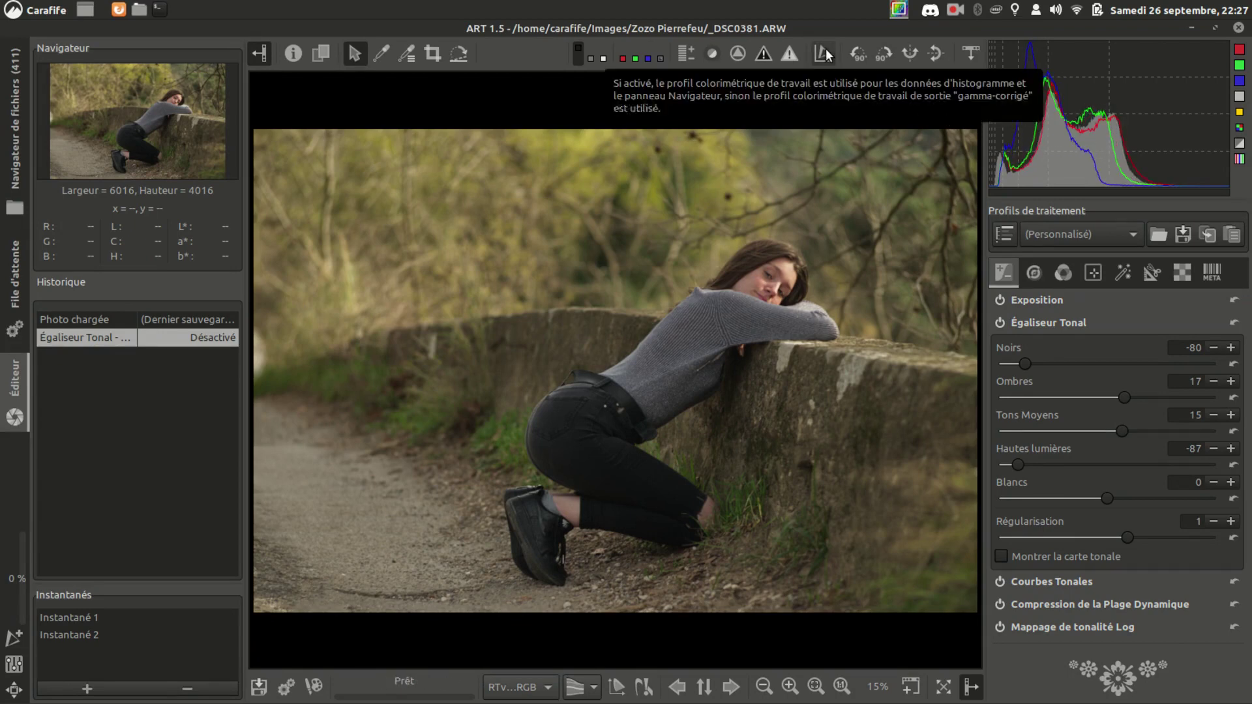
Step: Try rotating the photo 90° in both directions and mirroring it horizontally and vertically, restoring its original orientation
click(858, 55)
click(881, 56)
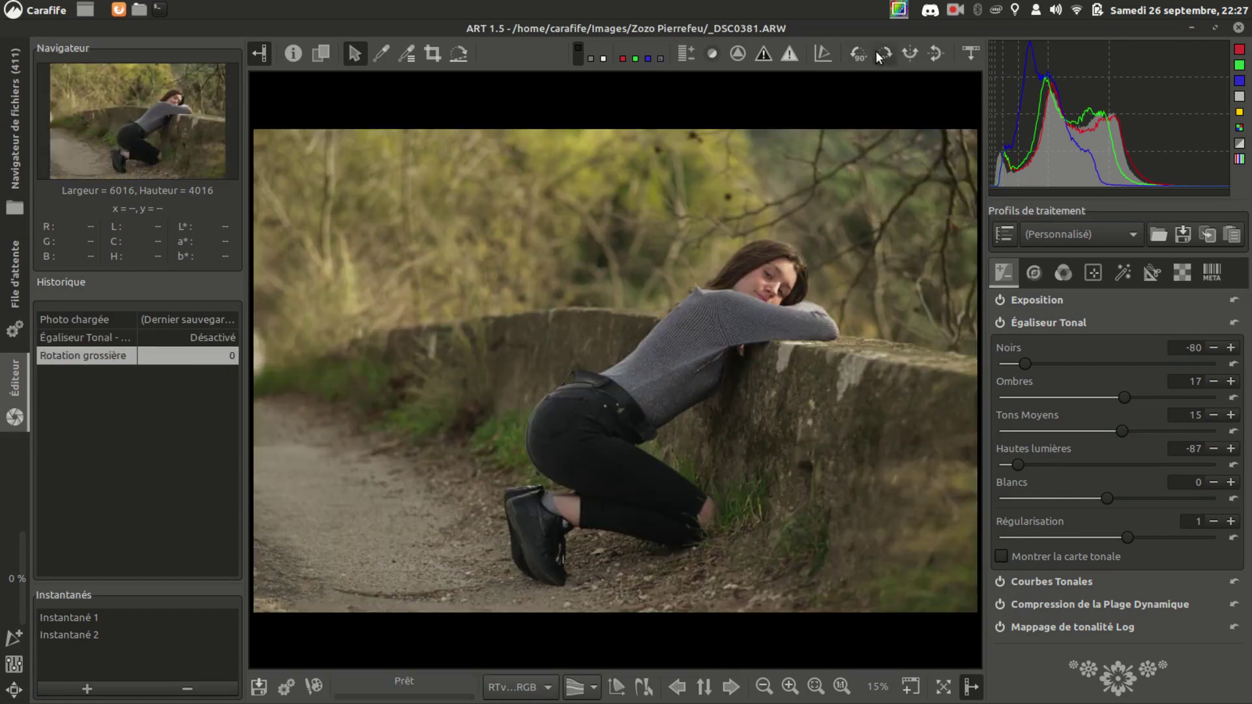
click(910, 54)
click(910, 54)
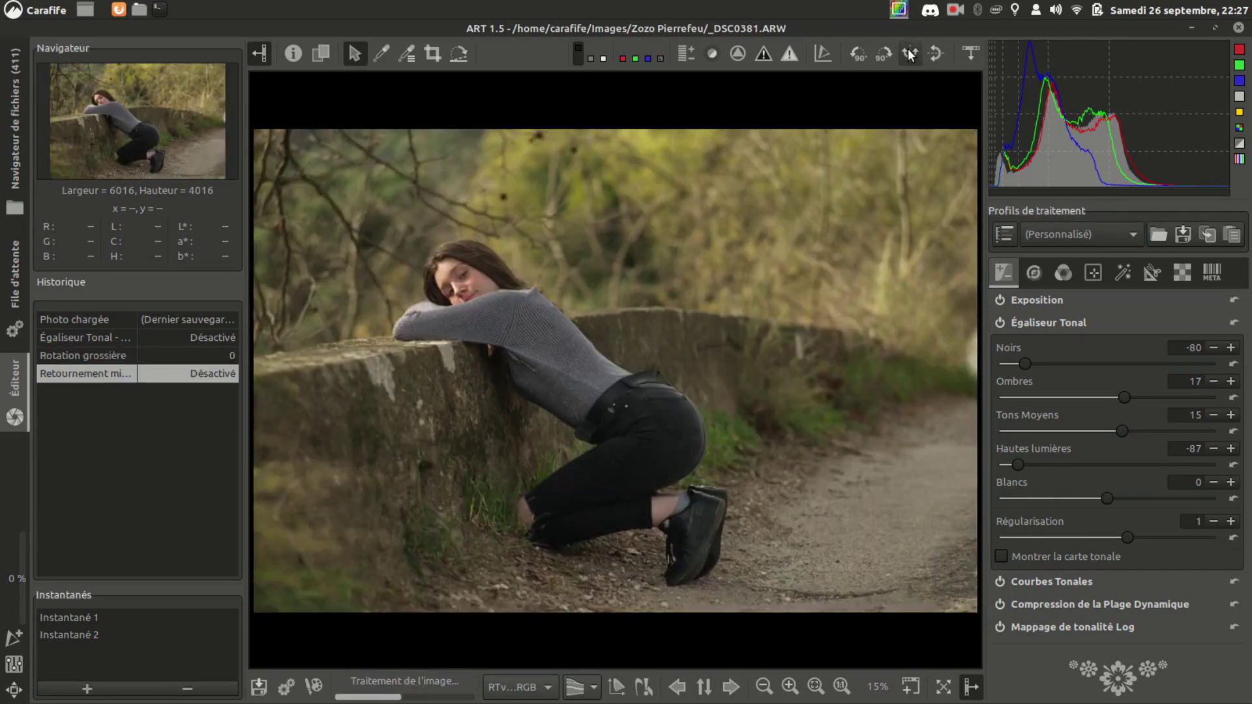
click(938, 53)
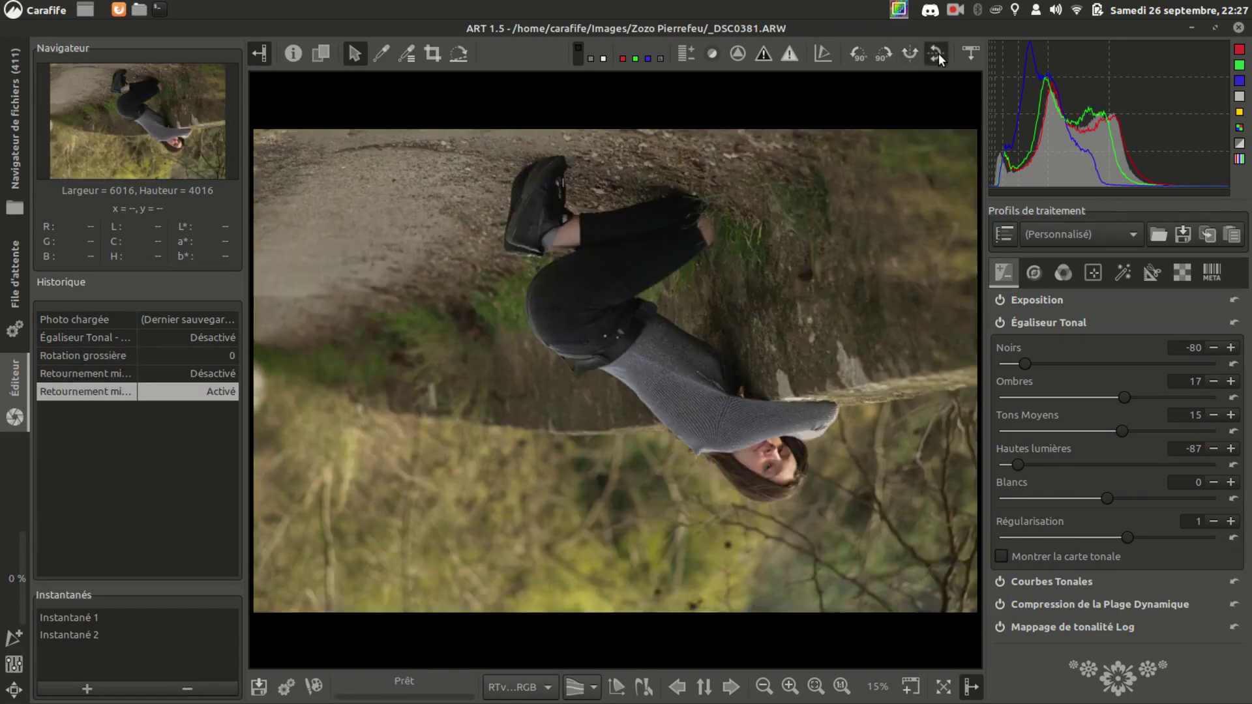
click(938, 53)
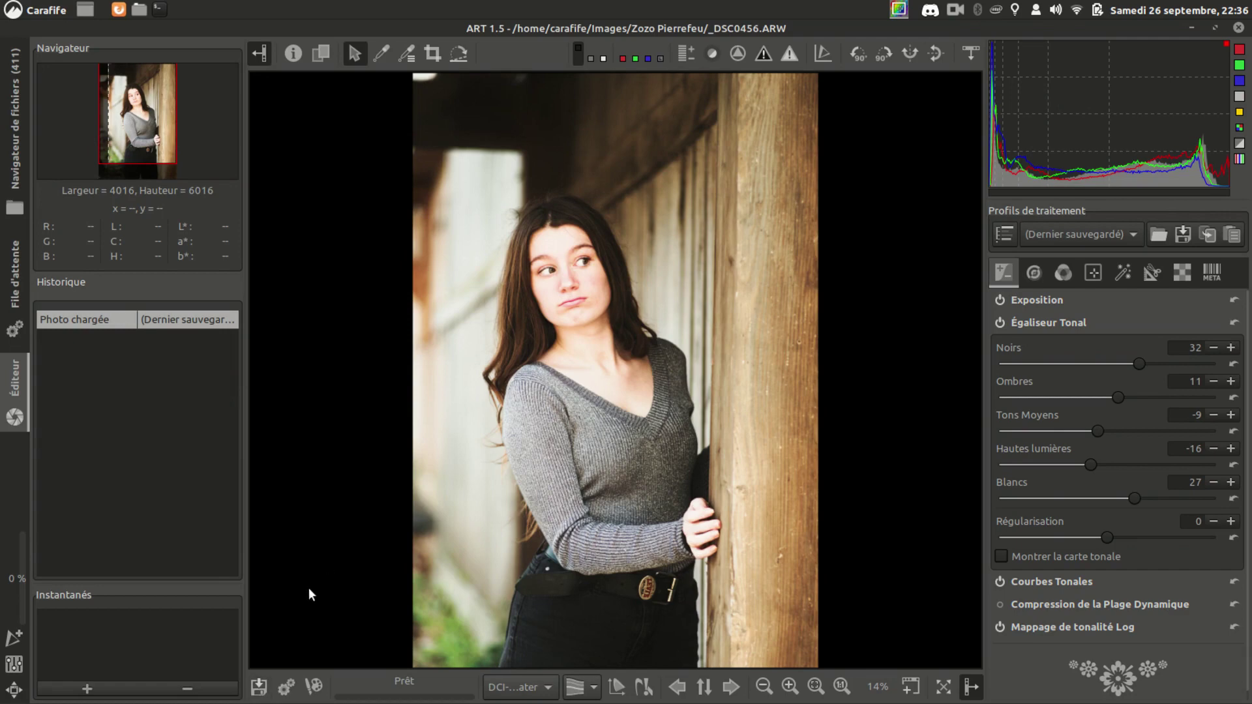
Step: Show the image saving options for _DSC0456 and close them without saving
click(259, 686)
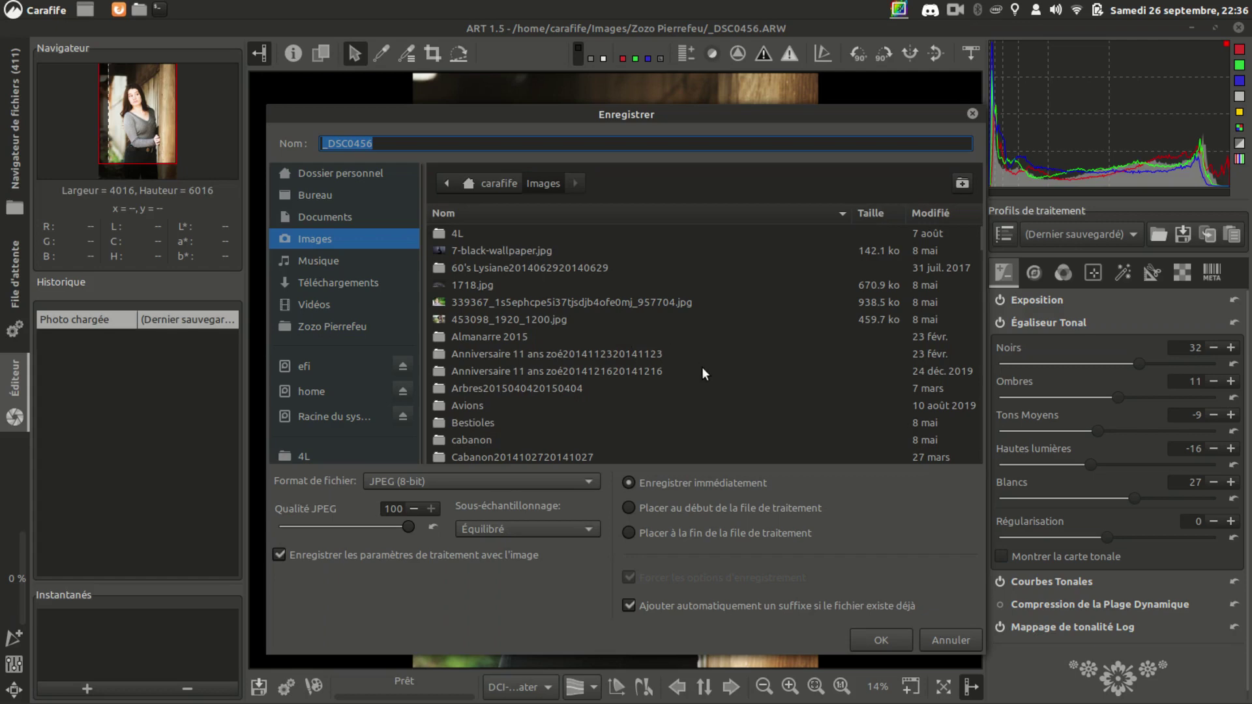
click(958, 645)
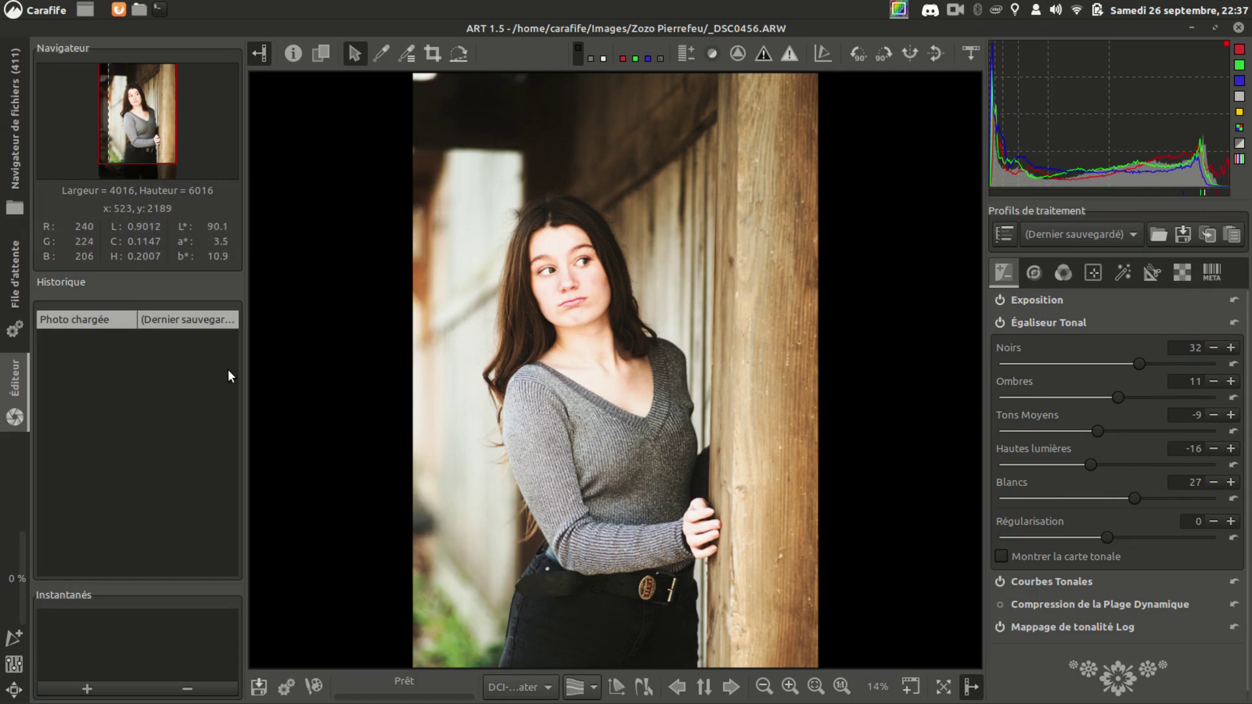
Step: Examine the Export rapide preferences under the Dédié and Standard processing chains, and close the preferences without applying anything
click(14, 664)
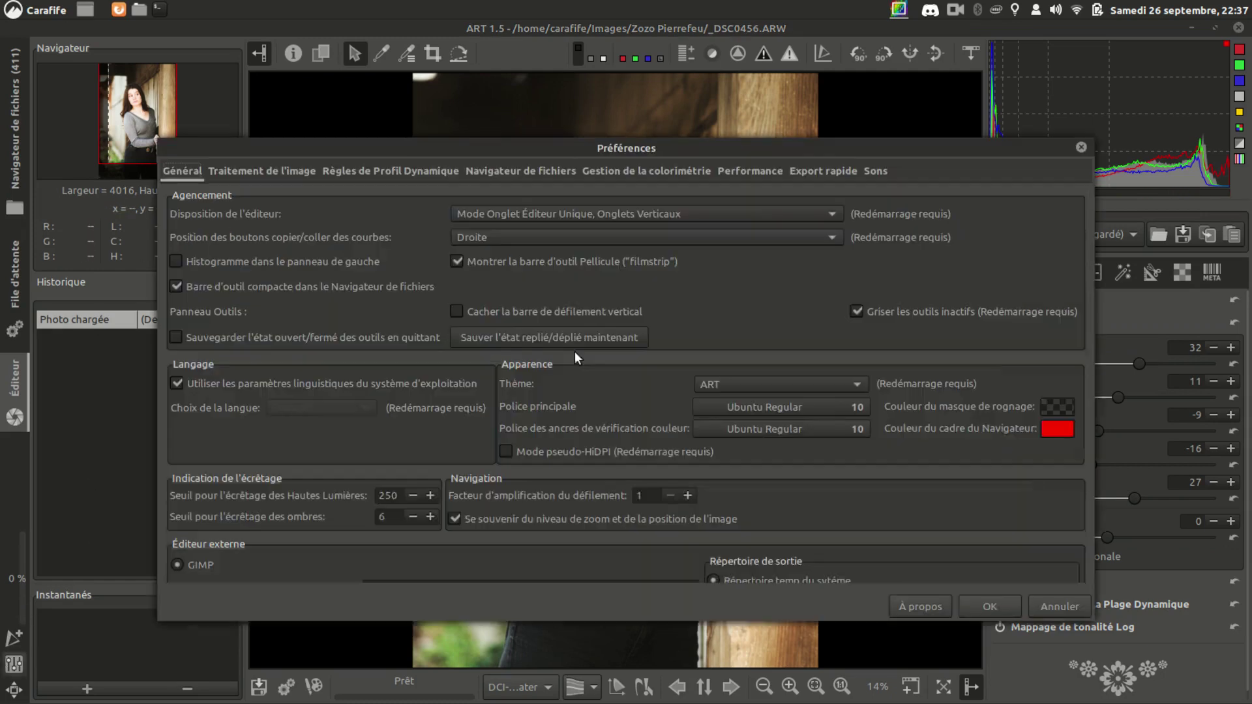
click(801, 169)
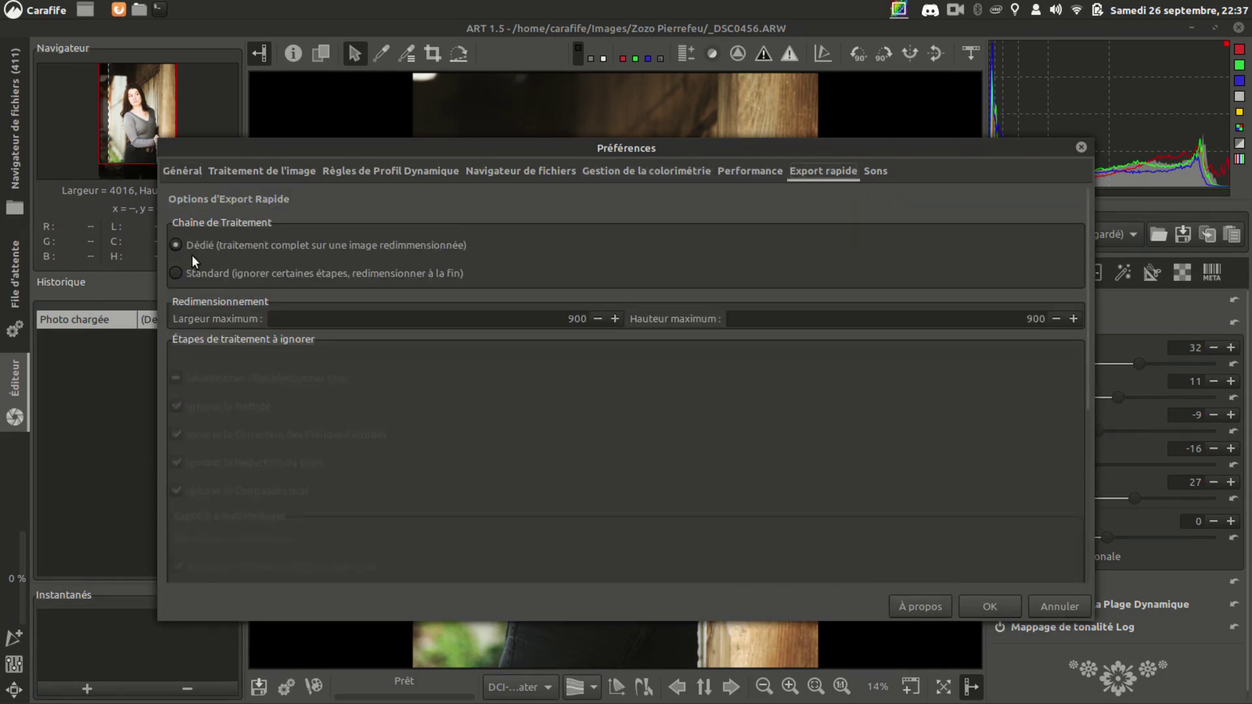
click(202, 272)
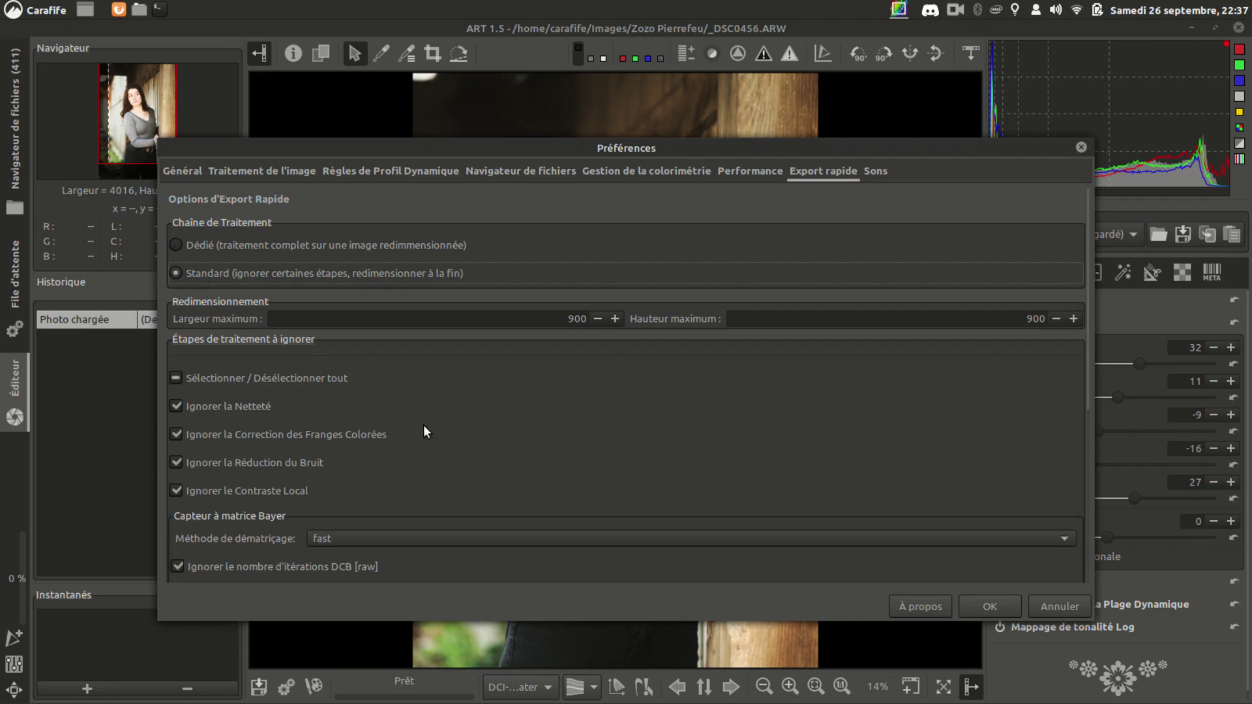
scroll(438, 466, down, 6)
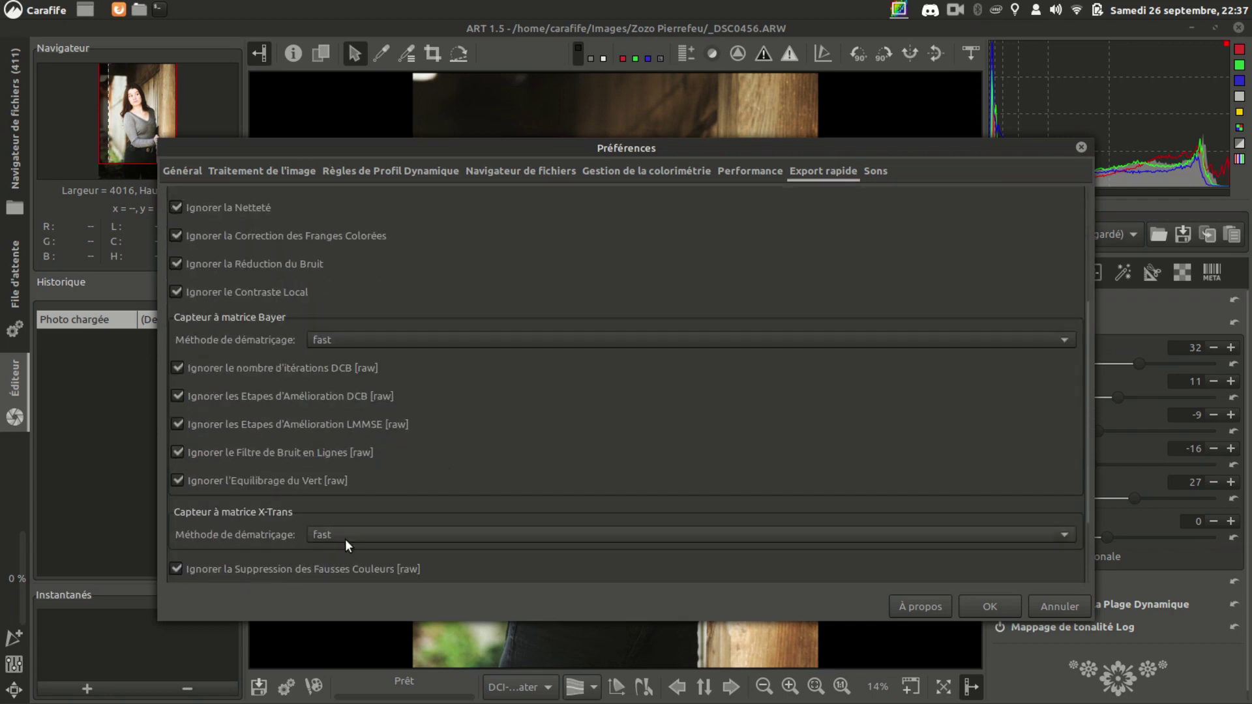
scroll(427, 389, up, 6)
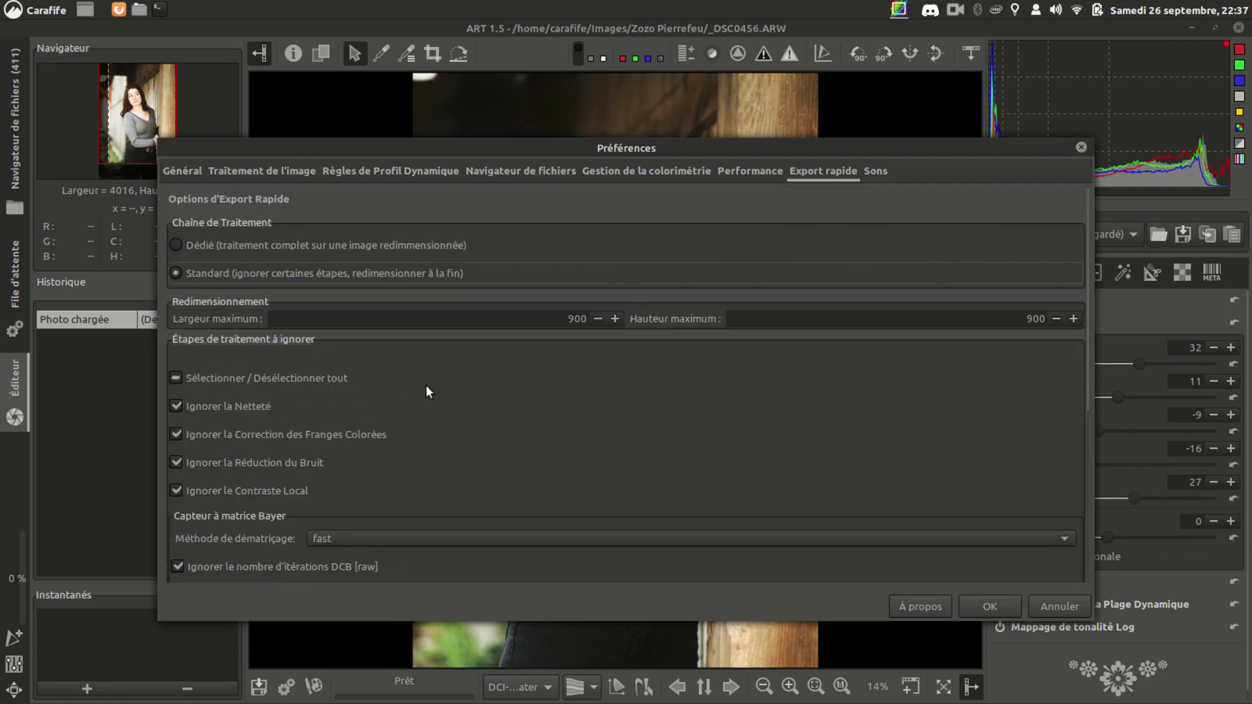
click(183, 241)
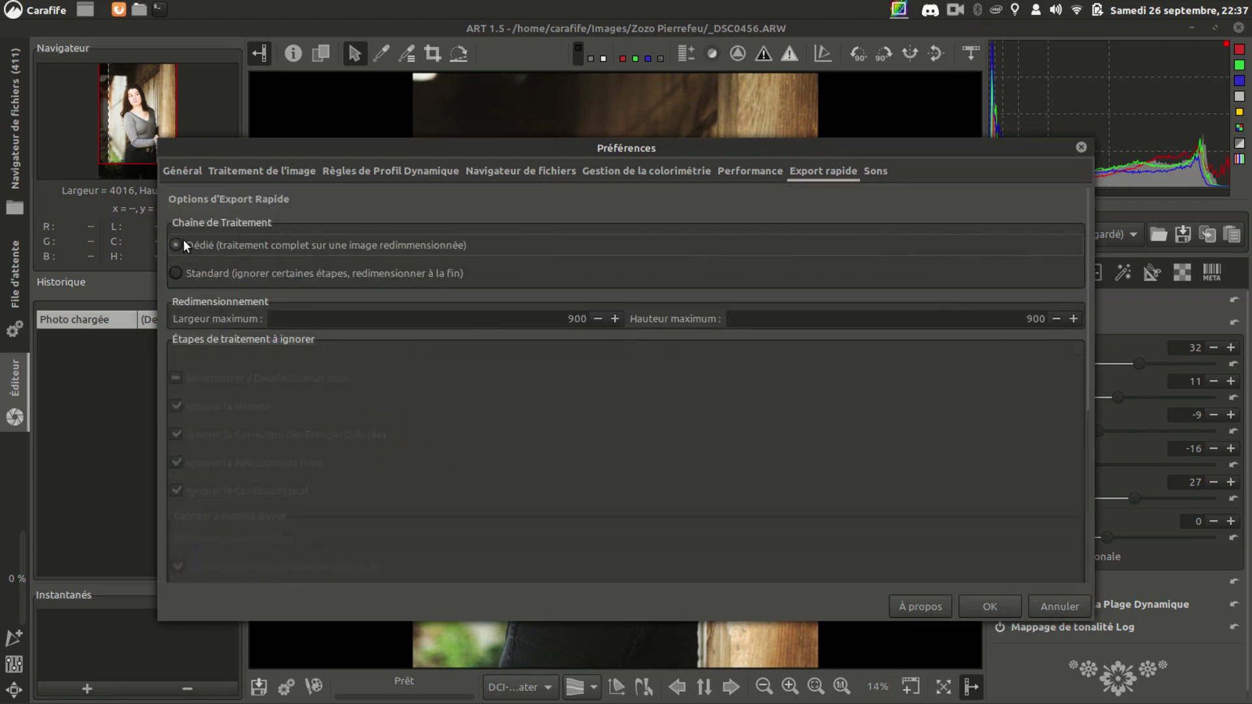
click(1060, 607)
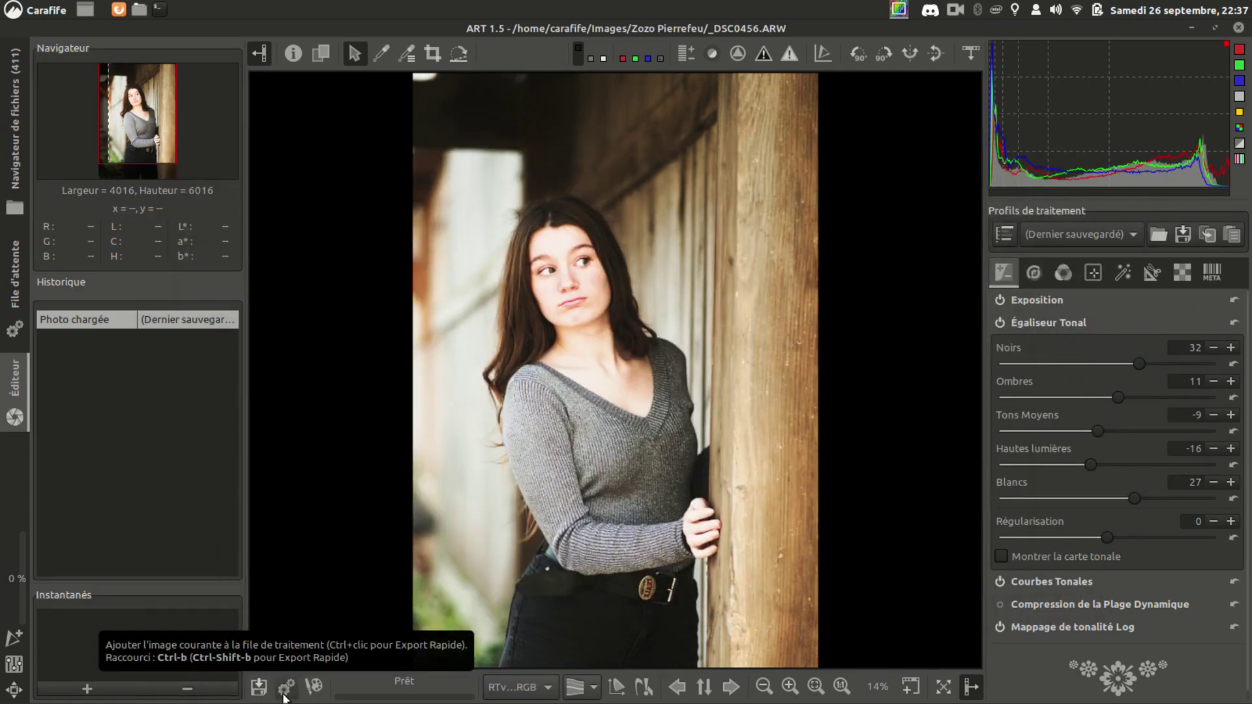
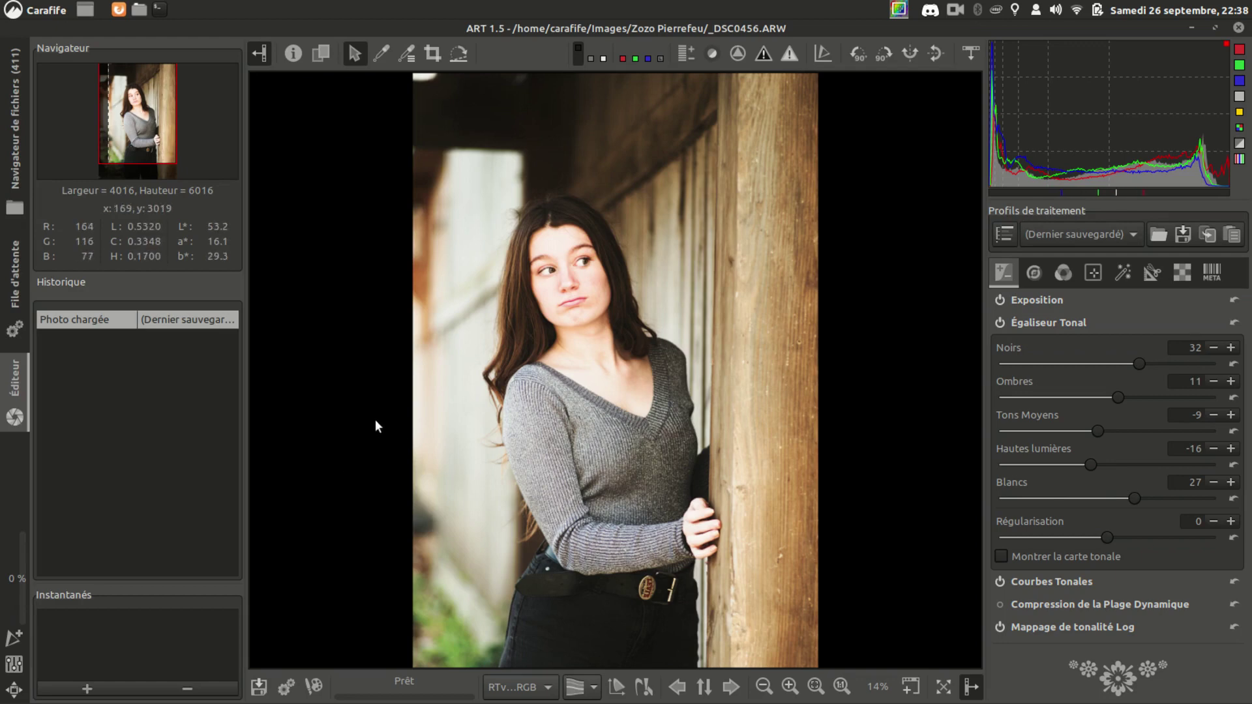
Step: Show the queue, file and profile operations available for _DSC0457.ARW in the file browser, without applying any
click(13, 142)
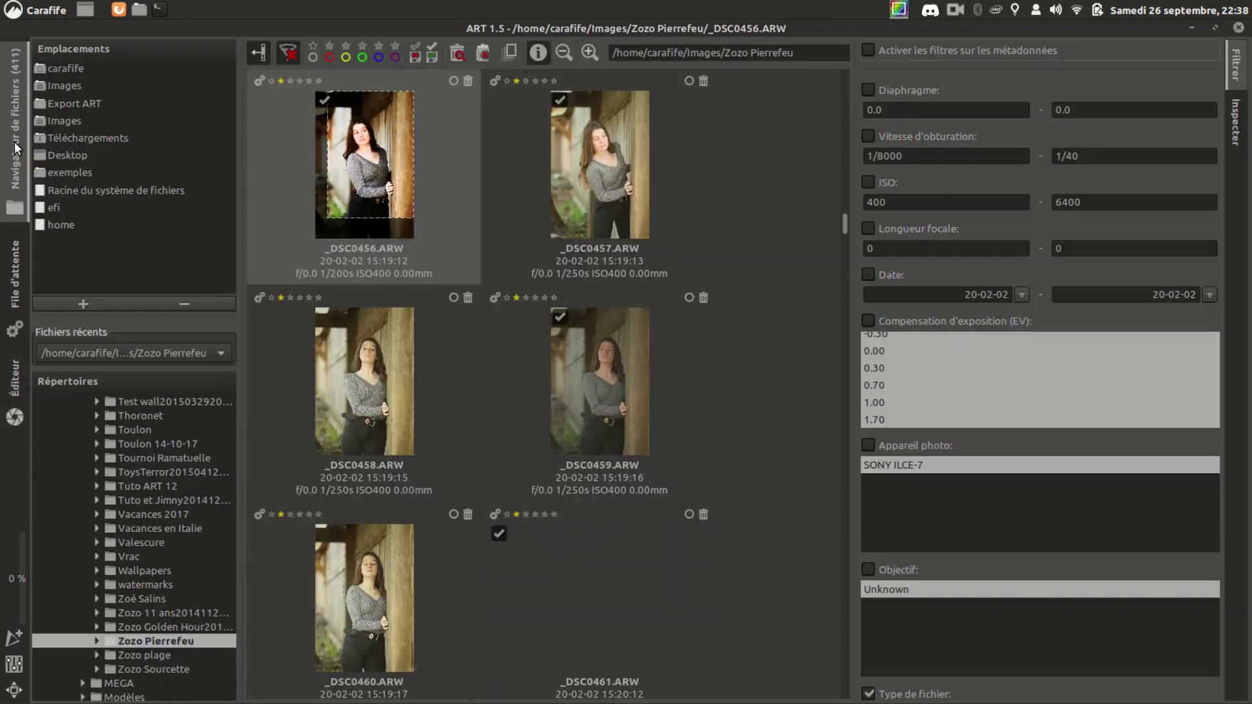
click(586, 213)
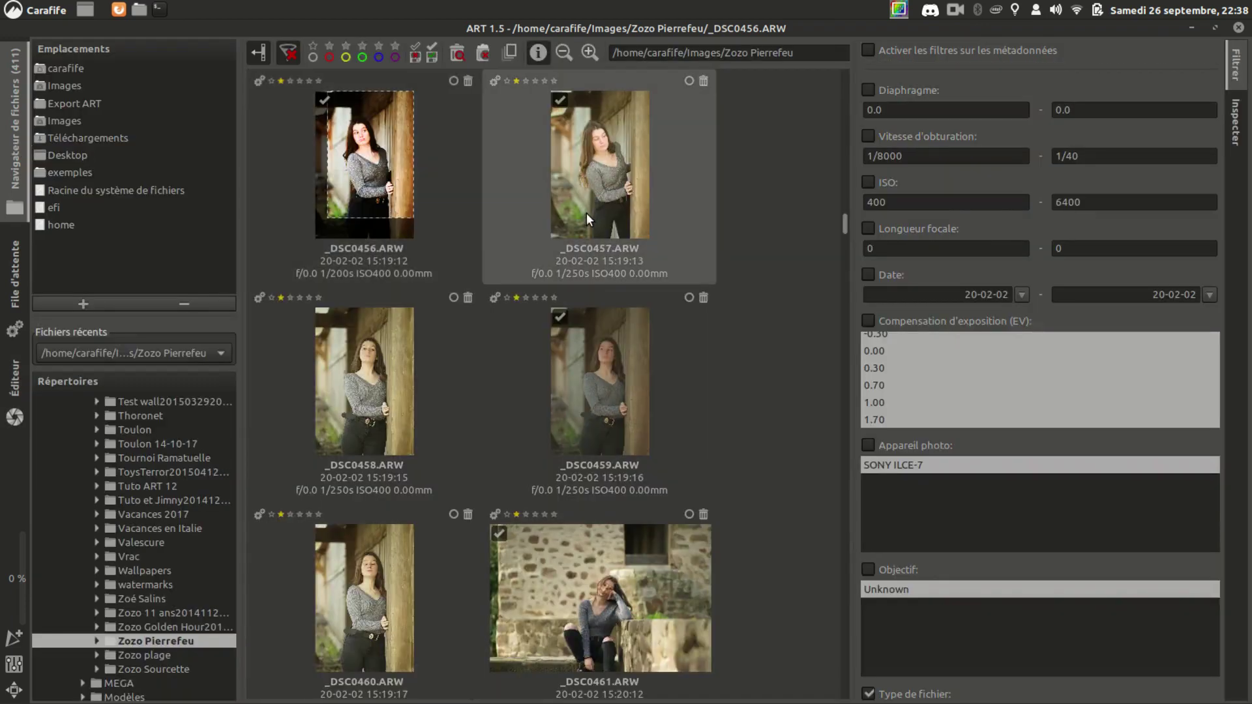
right_click(586, 213)
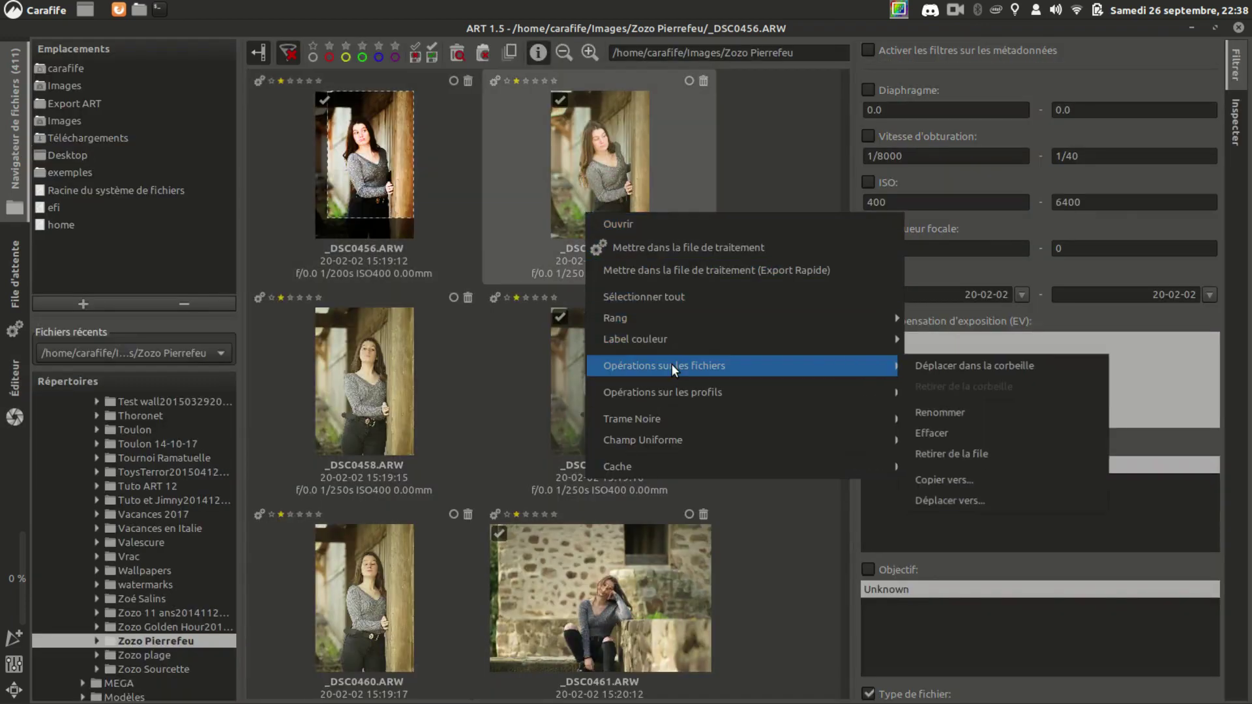
mouse_move(677, 392)
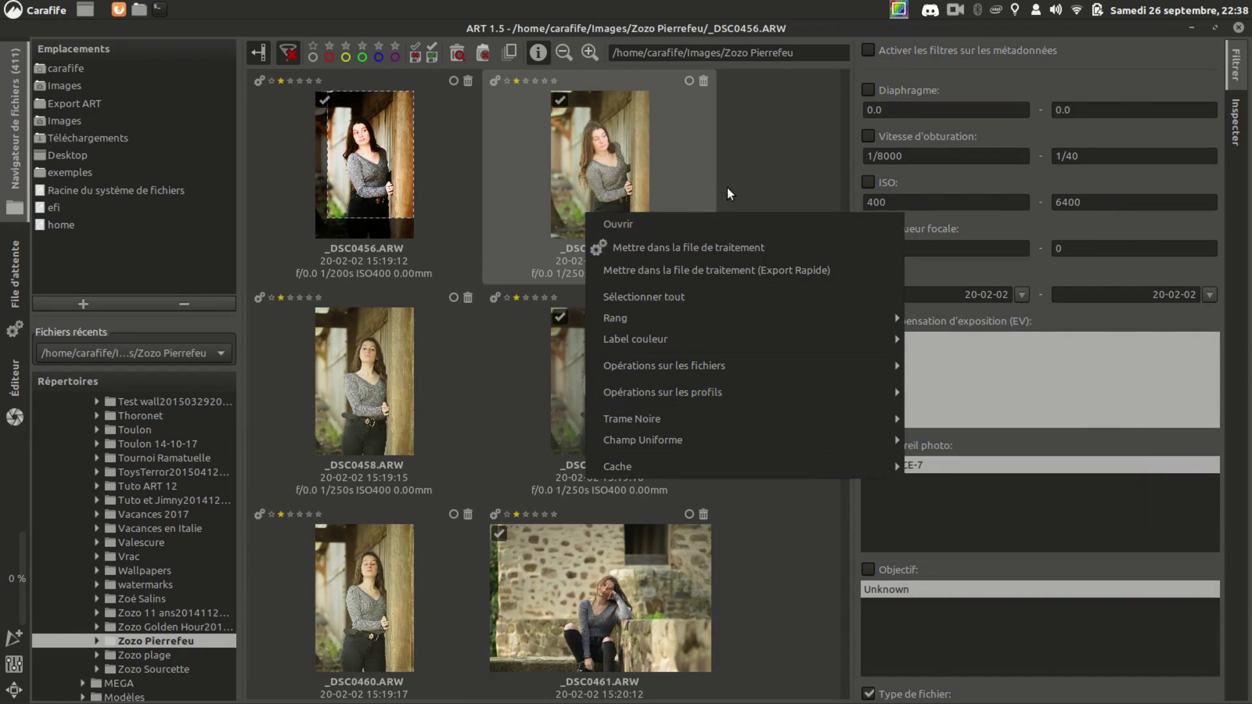
click(733, 185)
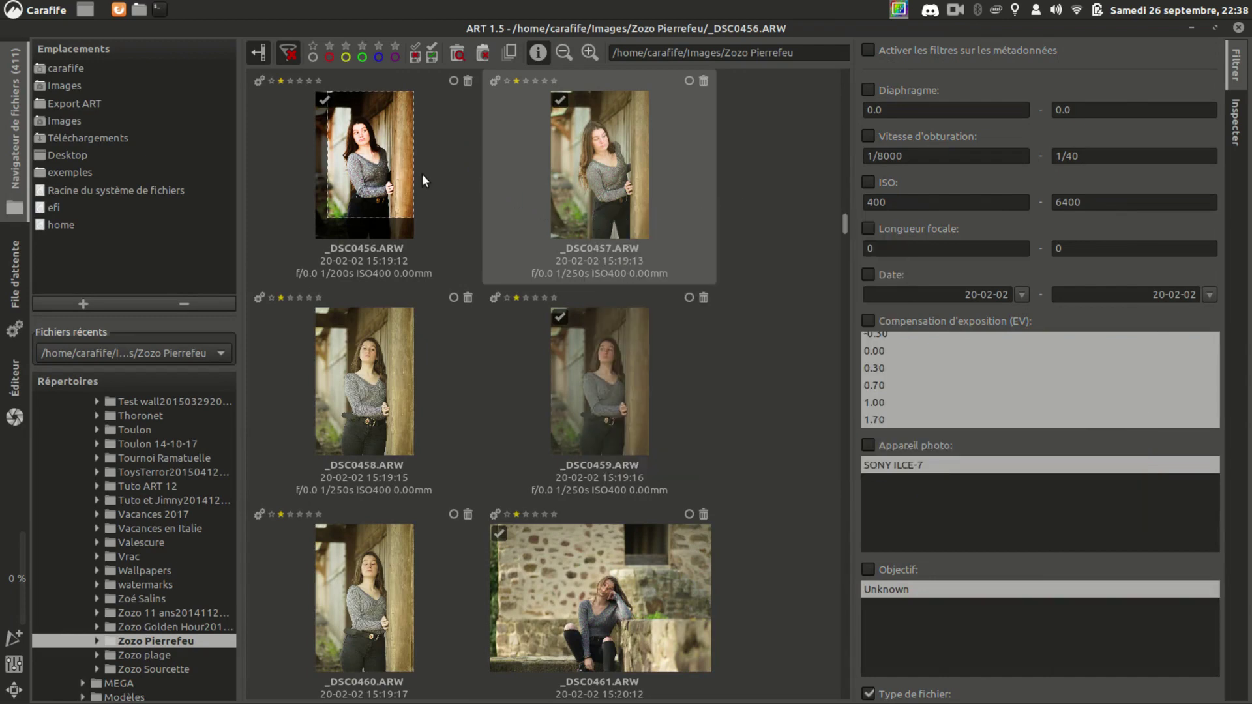
Step: Show the user commands available for _DSC0456.ARW in the file browser, without running any
right_click(405, 175)
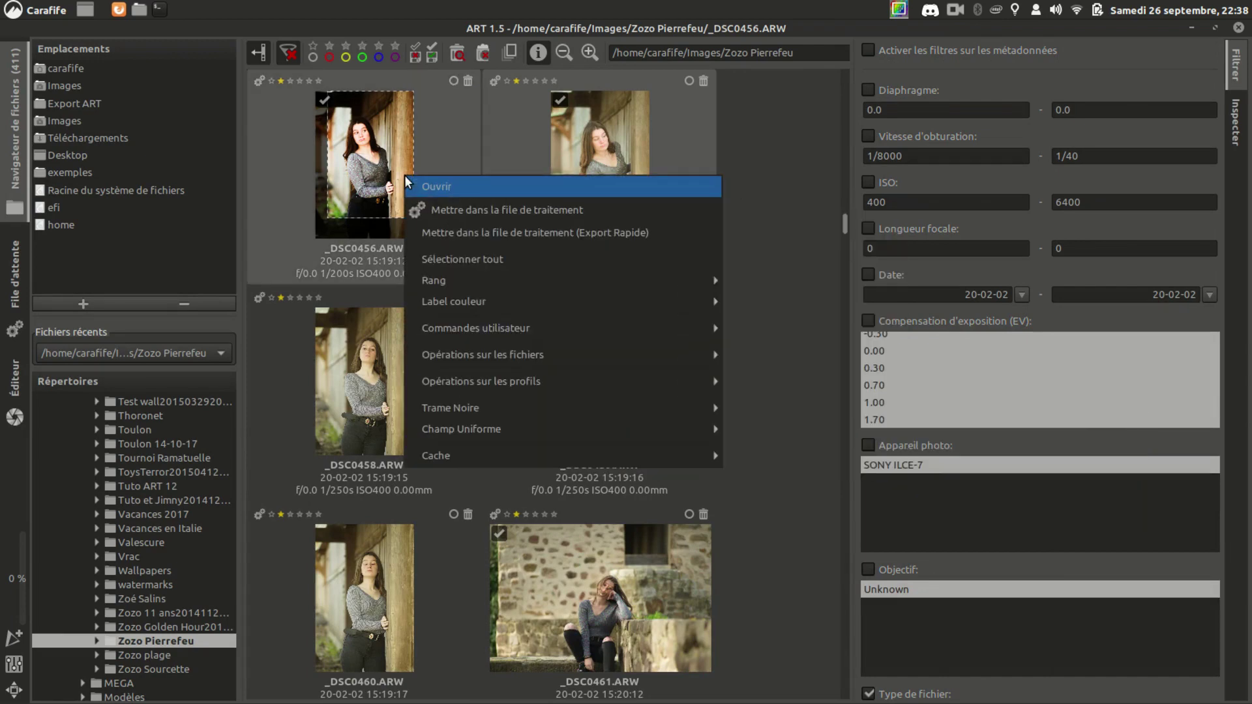
mouse_move(560, 334)
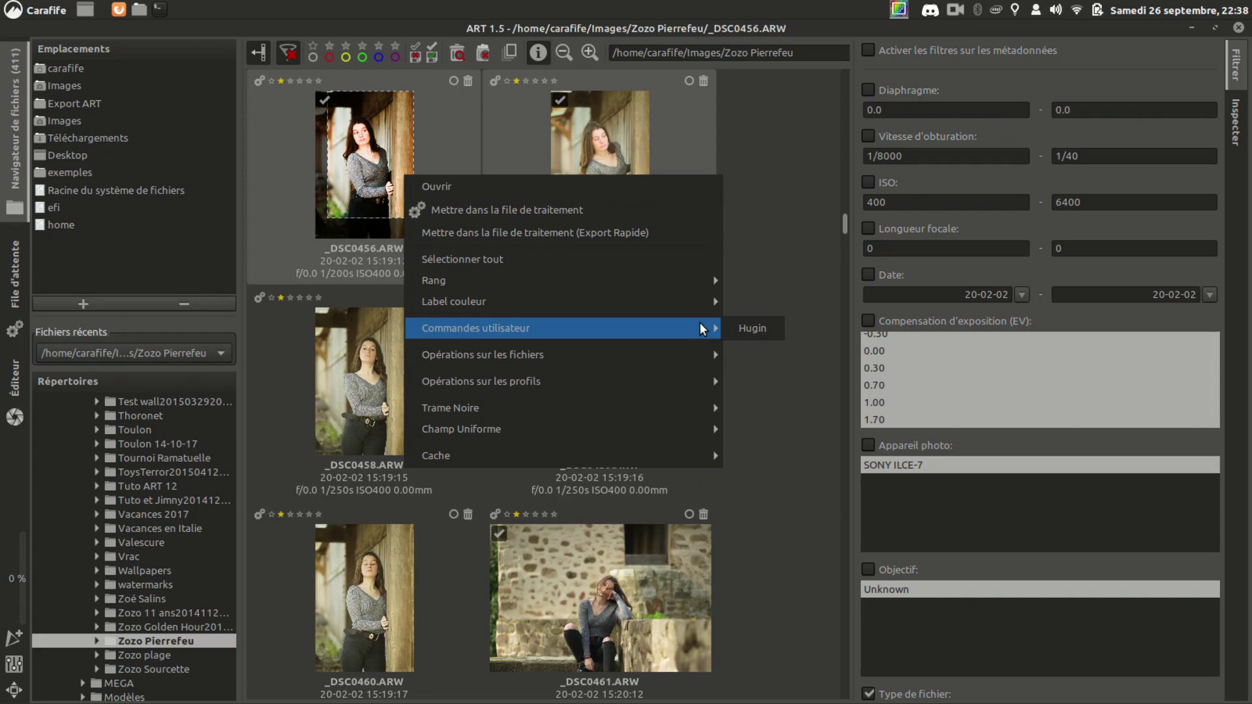
click(757, 248)
click(665, 210)
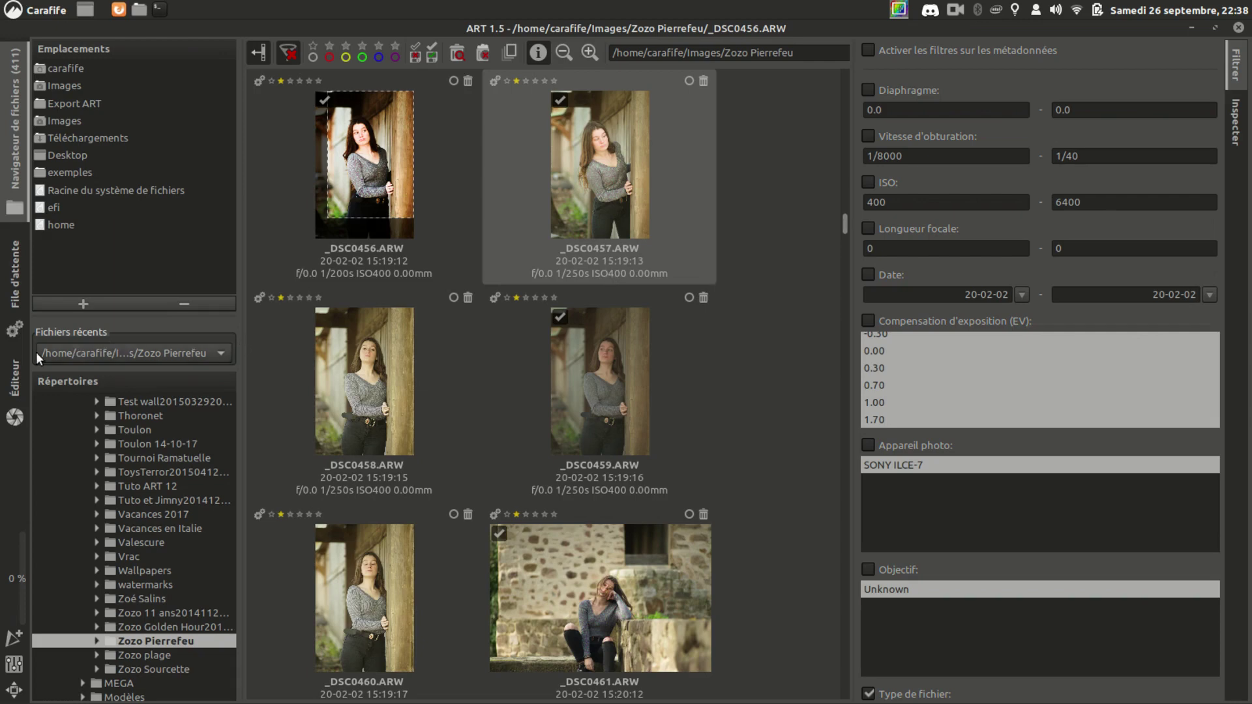
Step: Return to the editor and show the monitor rendering intent options, leaving the selection as is
click(14, 378)
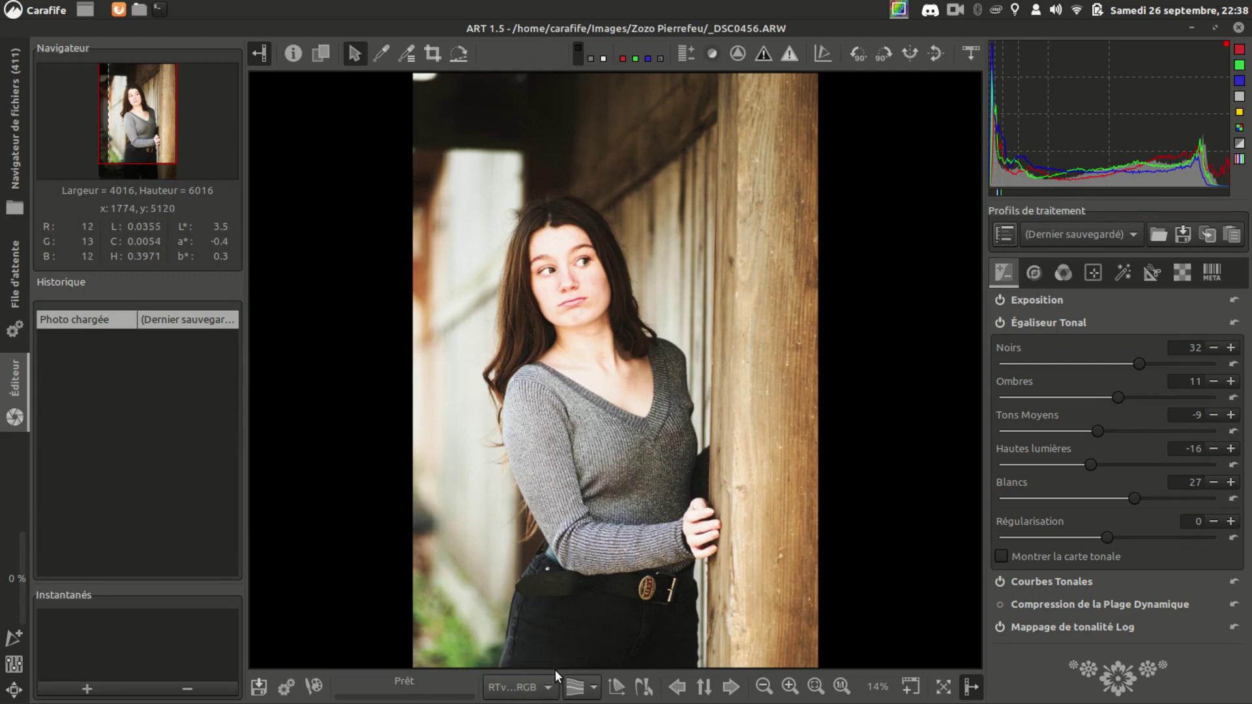
click(595, 688)
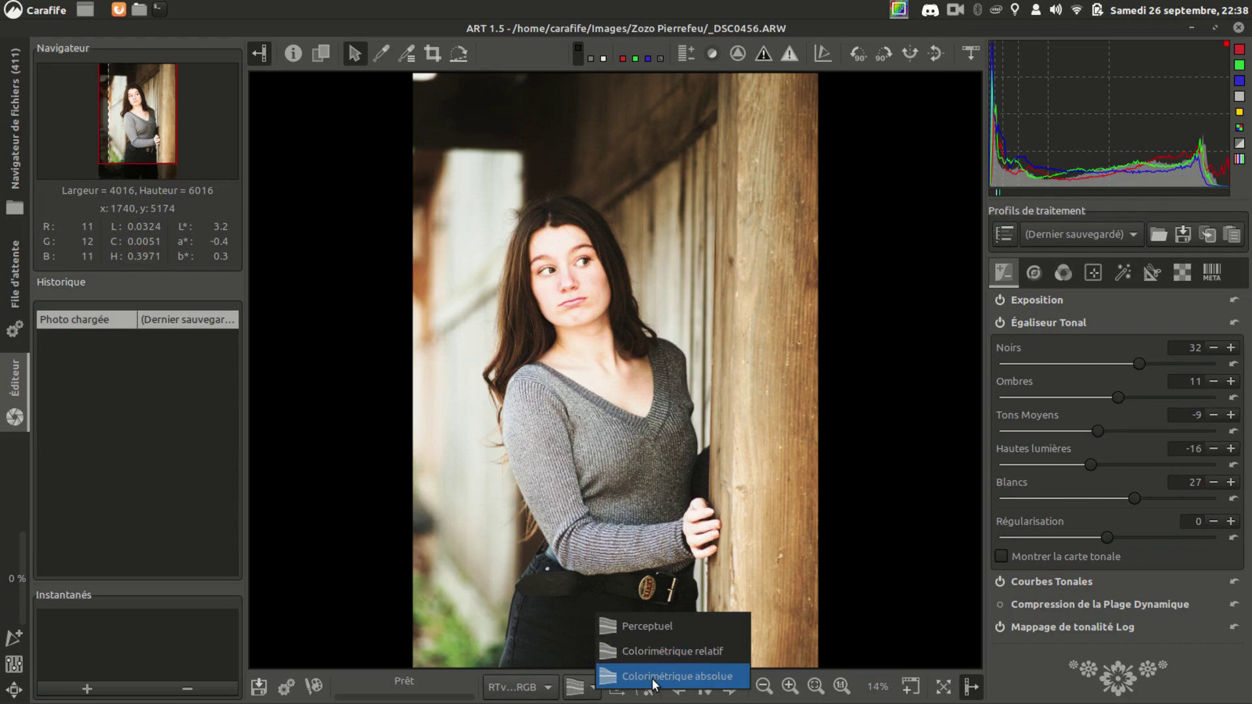
click(779, 597)
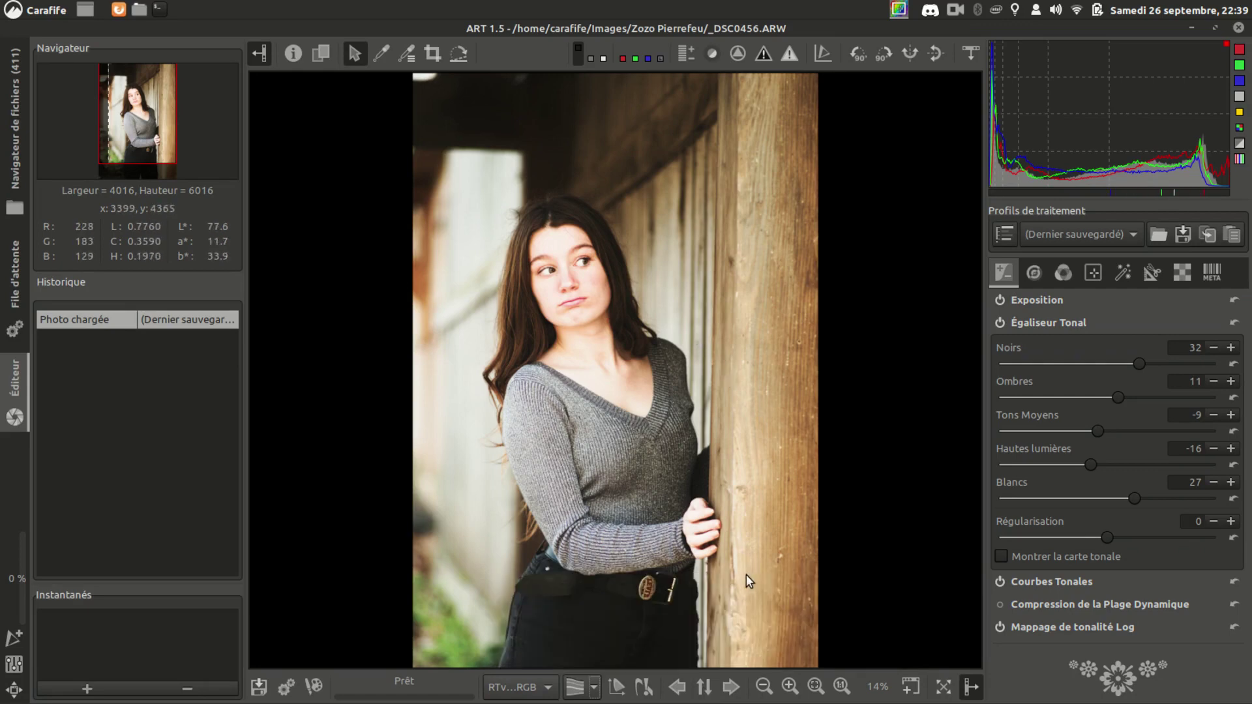
Step: Try zooming the photo out and in, and fit it to the view
click(763, 686)
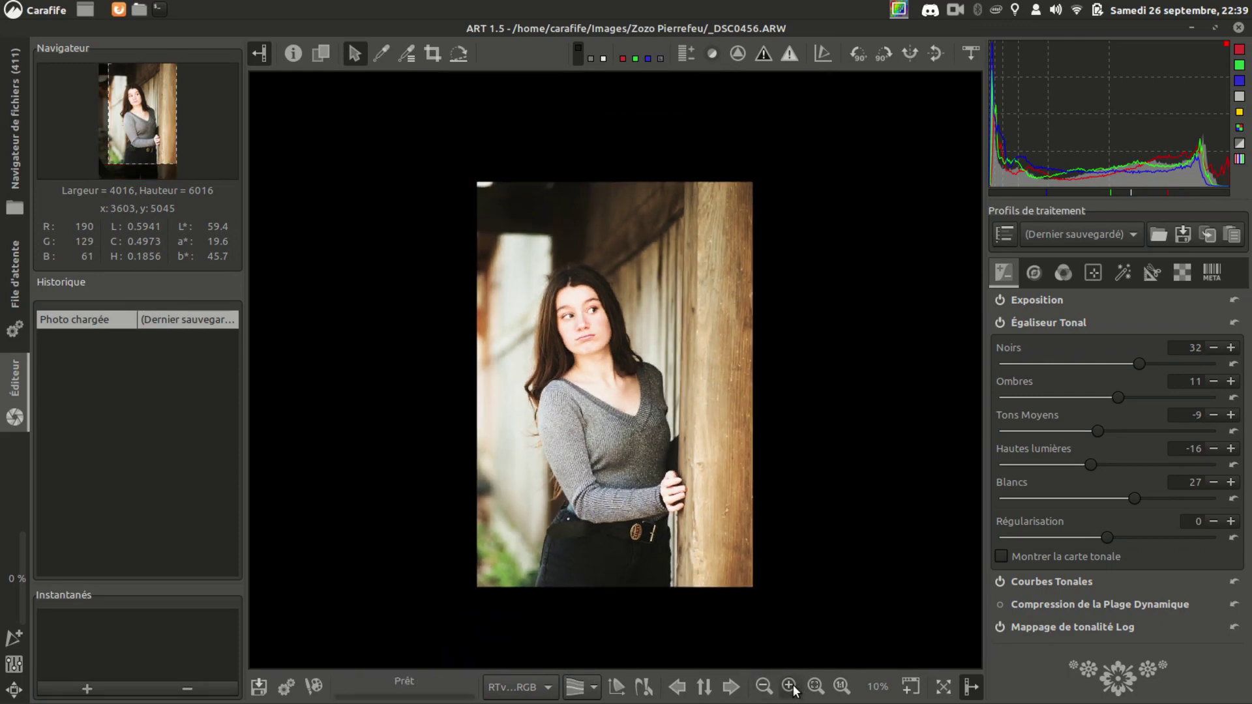
click(791, 687)
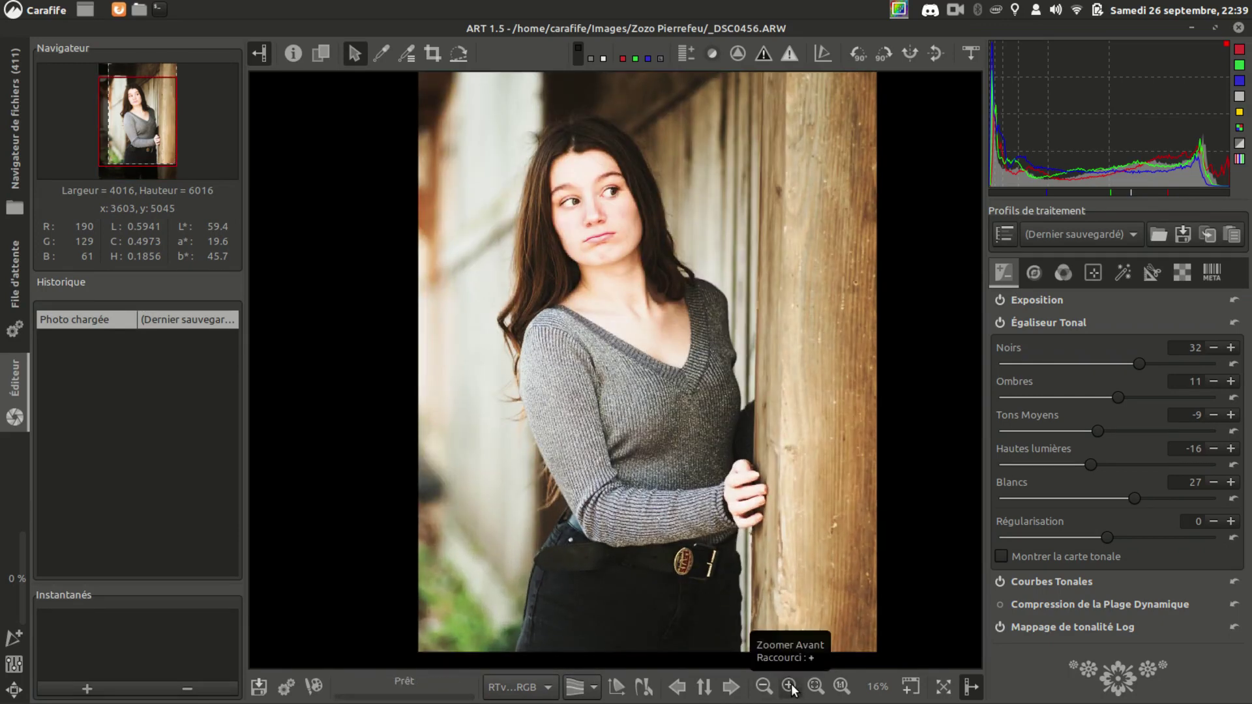
scroll(760, 488, up, 1)
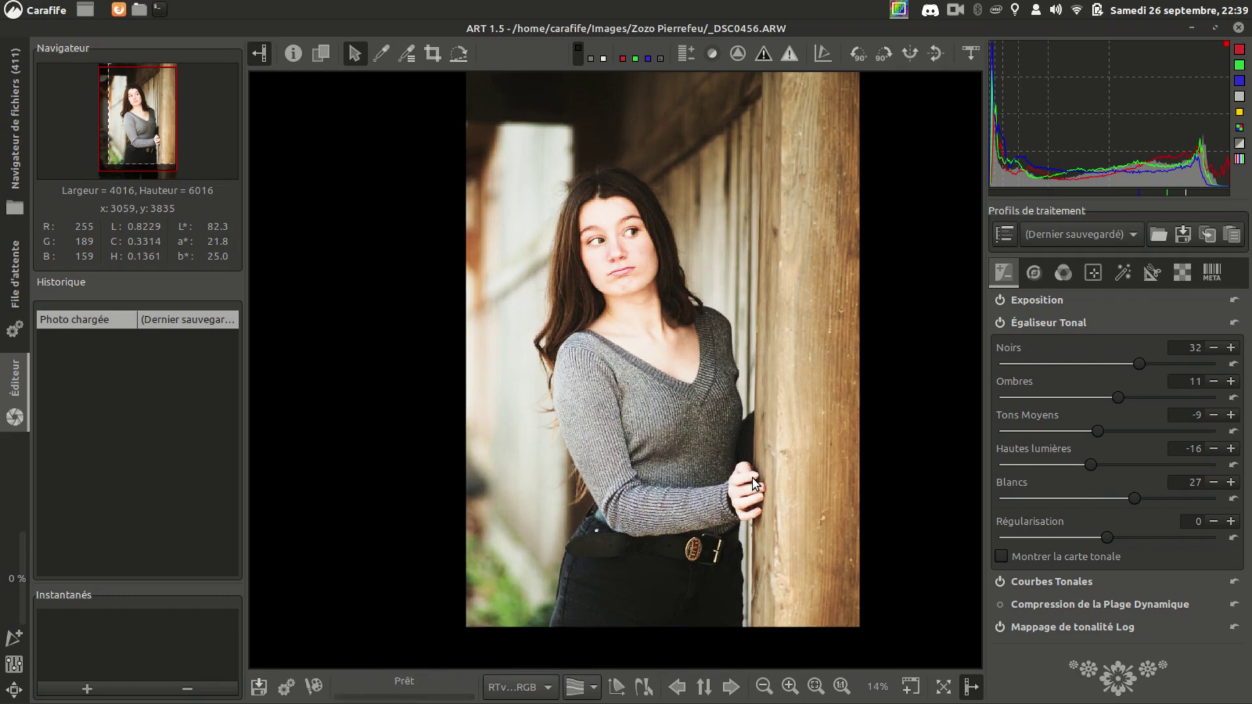
scroll(753, 483, down, 2)
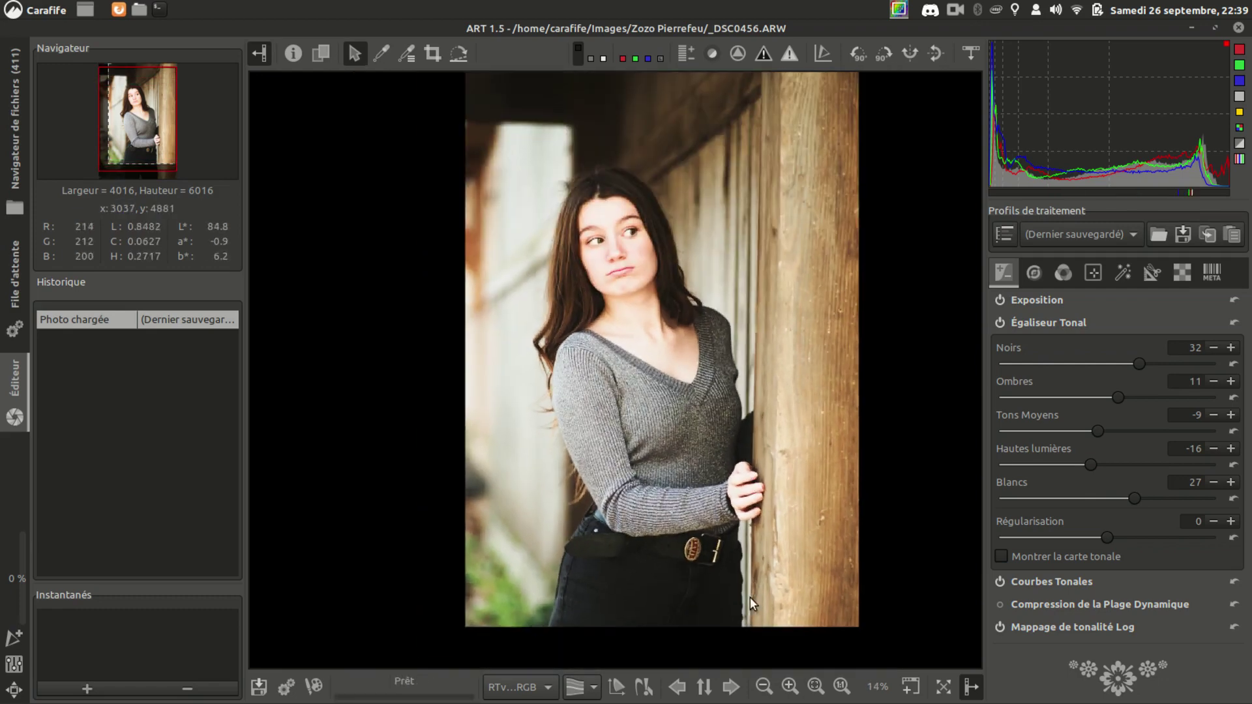
click(814, 685)
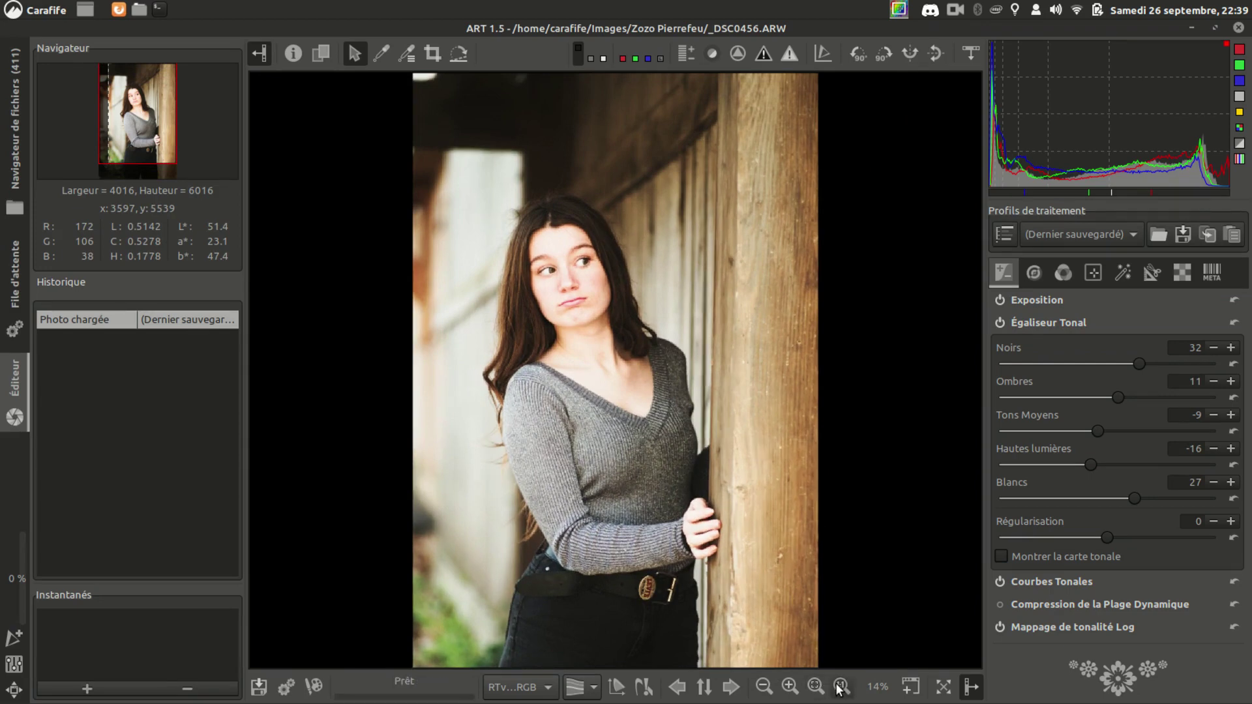
Step: Examine the woman's face at 100% zoom, refit the photo, and zoom in on the sweater and back out
click(841, 686)
drag(700, 418, 721, 519)
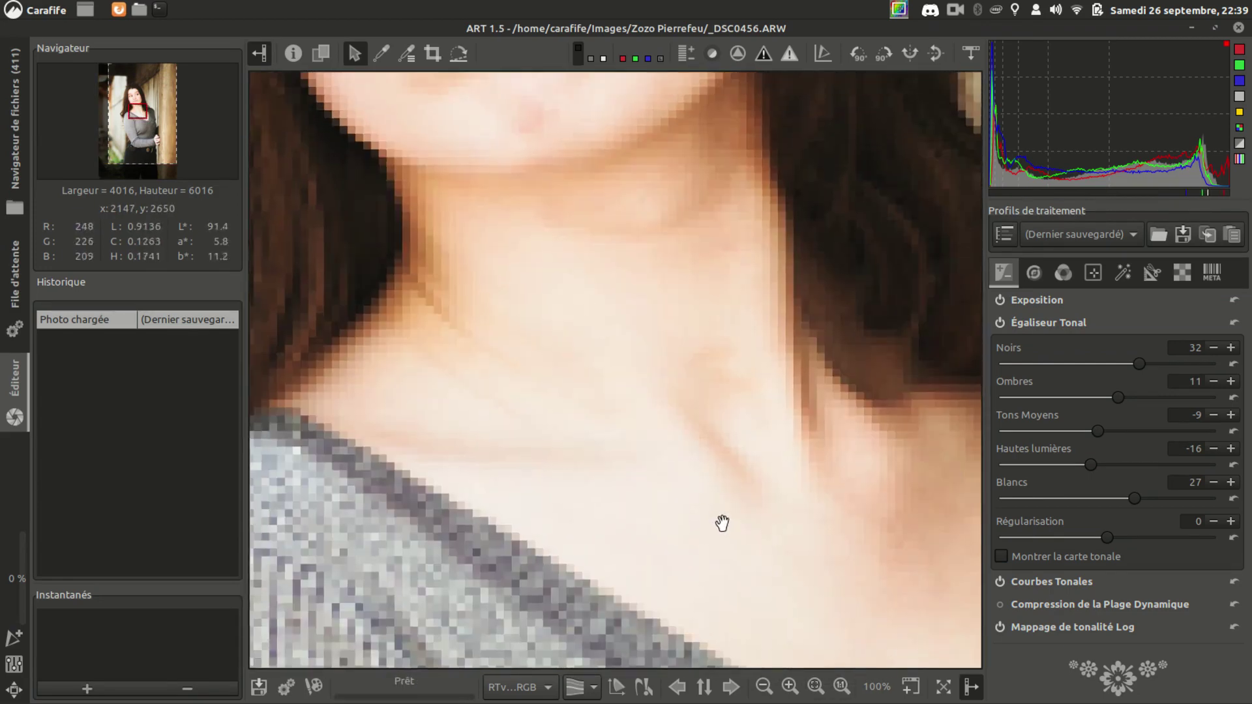
drag(675, 170, 782, 617)
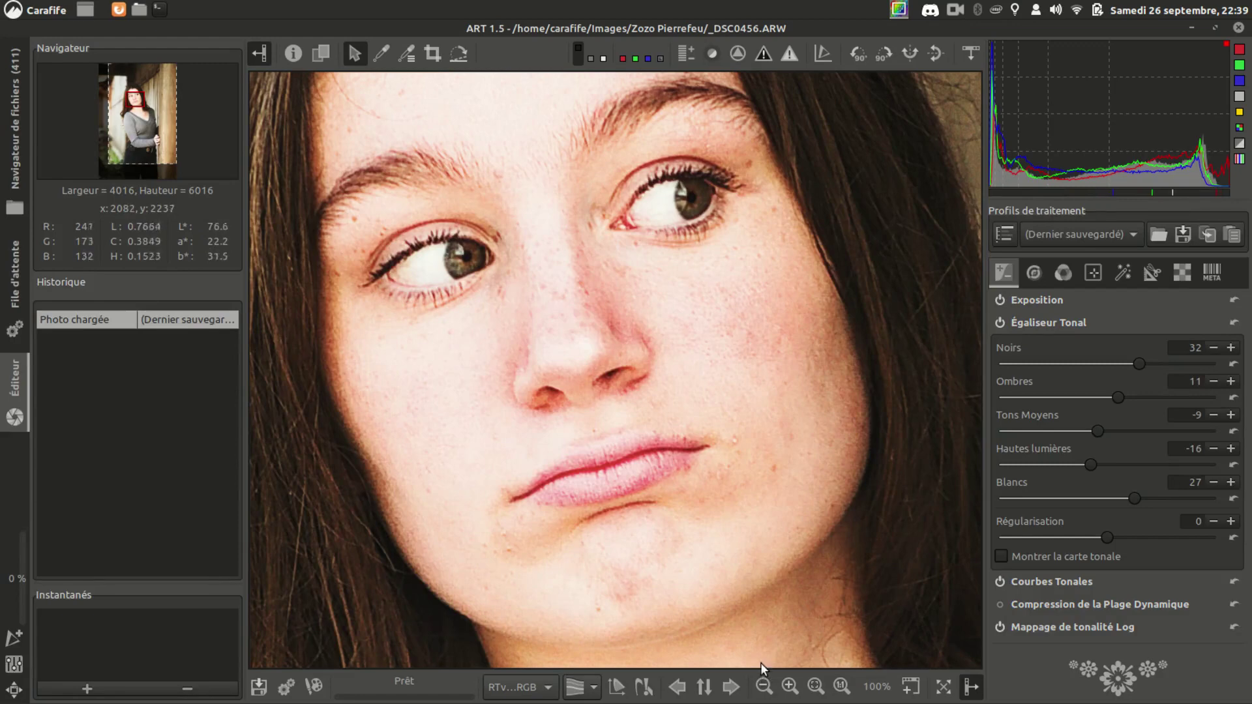
key(f)
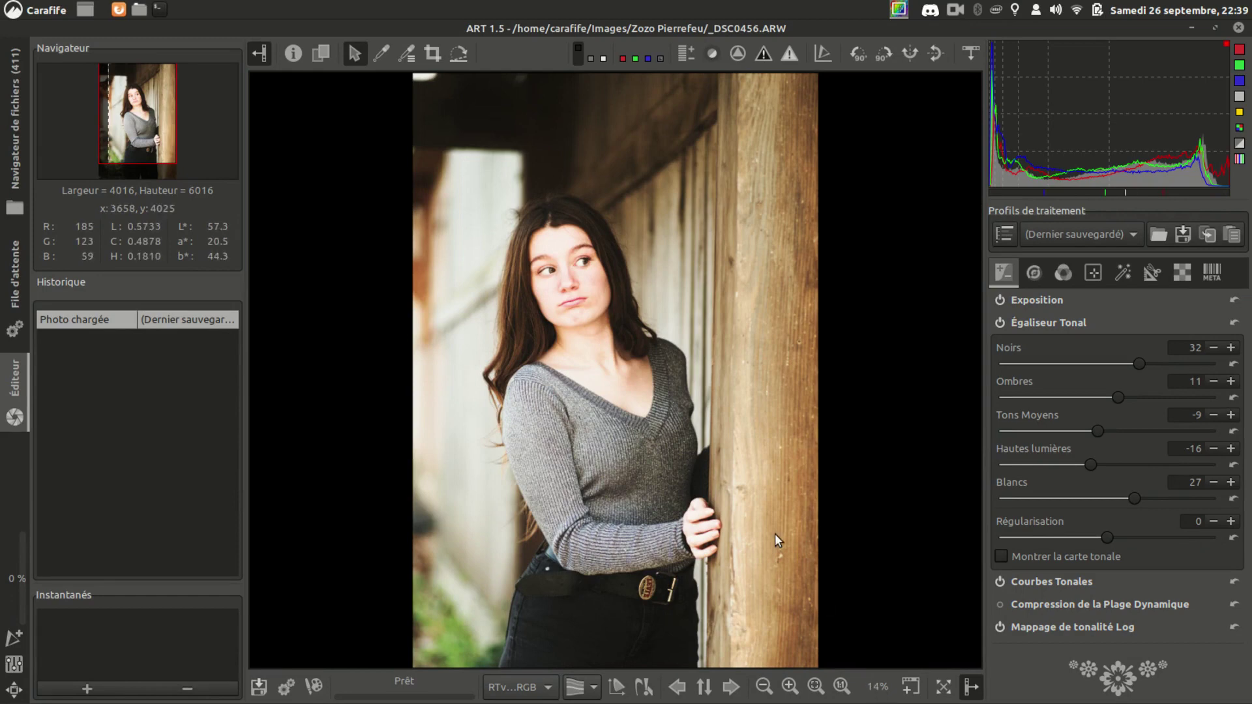
scroll(695, 499, up, 1)
scroll(694, 495, up, 3)
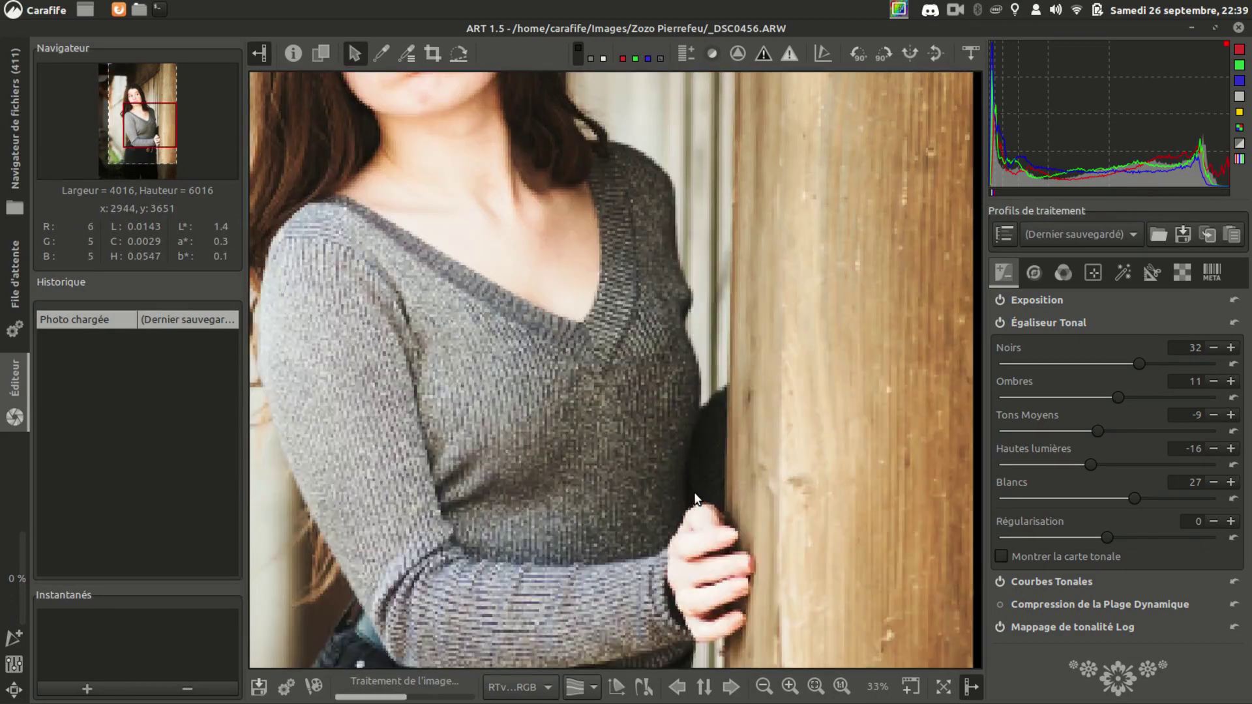
scroll(694, 499, down, 3)
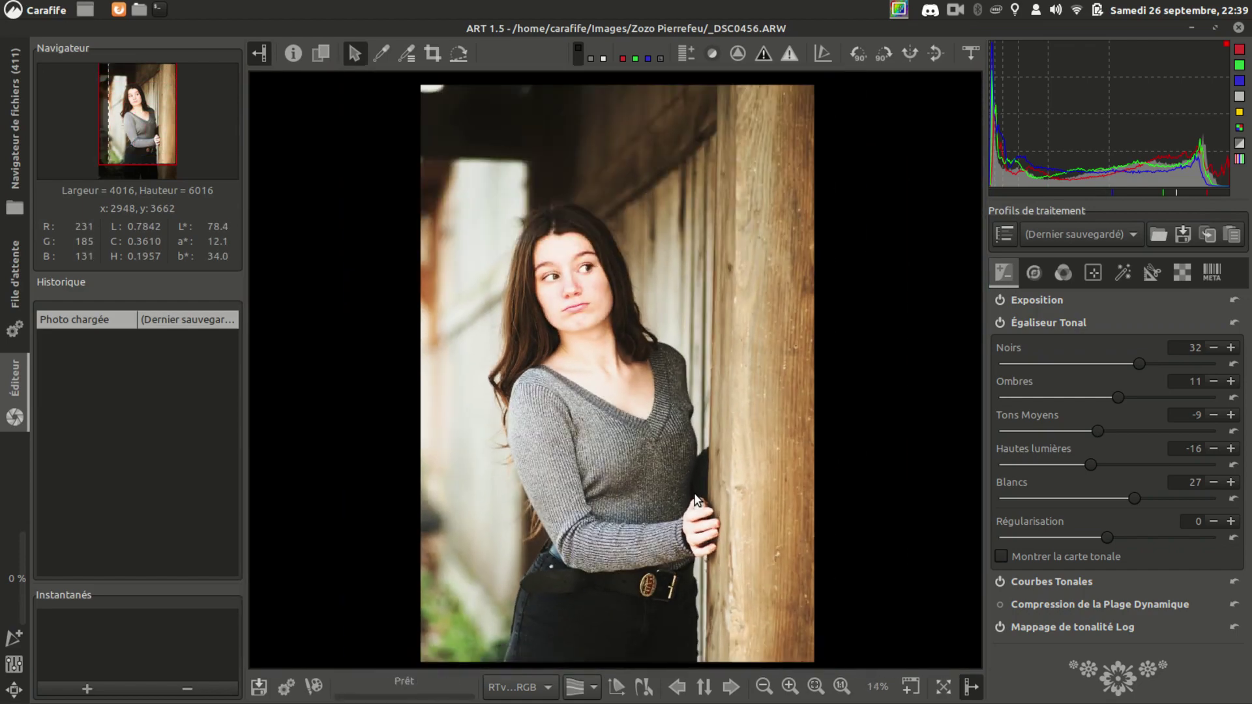
Step: Add a detail window at 25% zoom beside the woman and frame her face in it
click(911, 684)
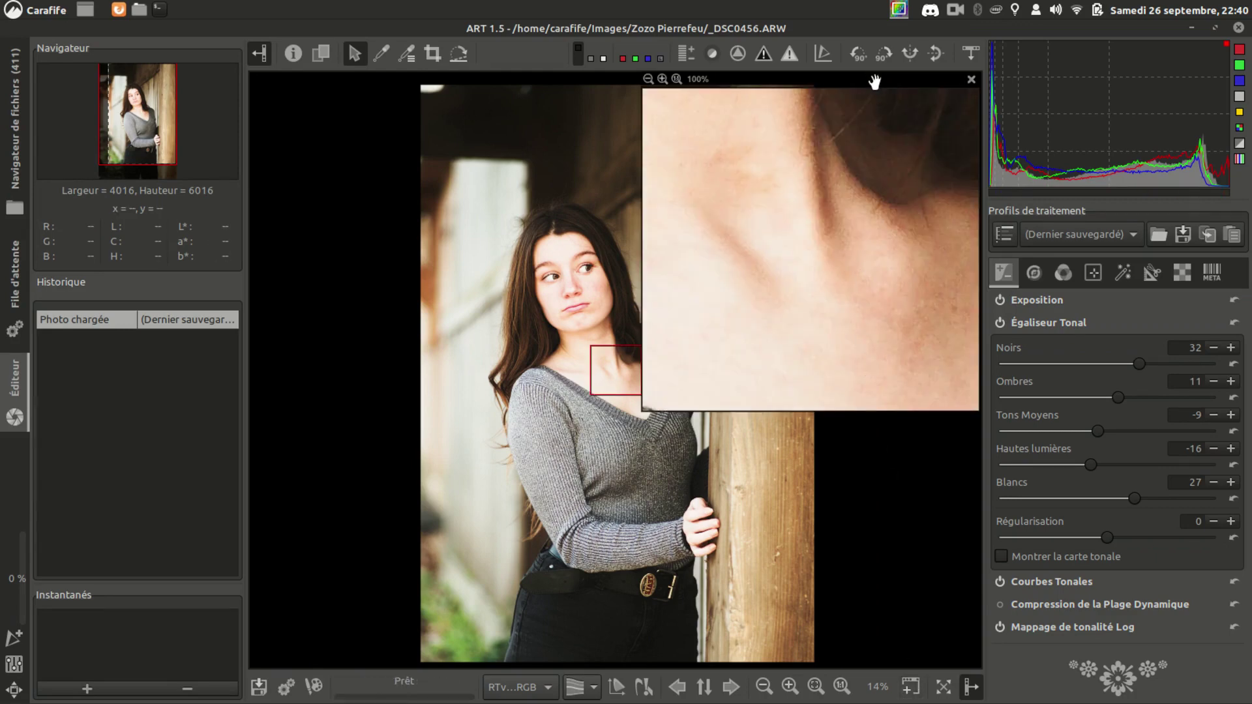
drag(875, 75, 781, 188)
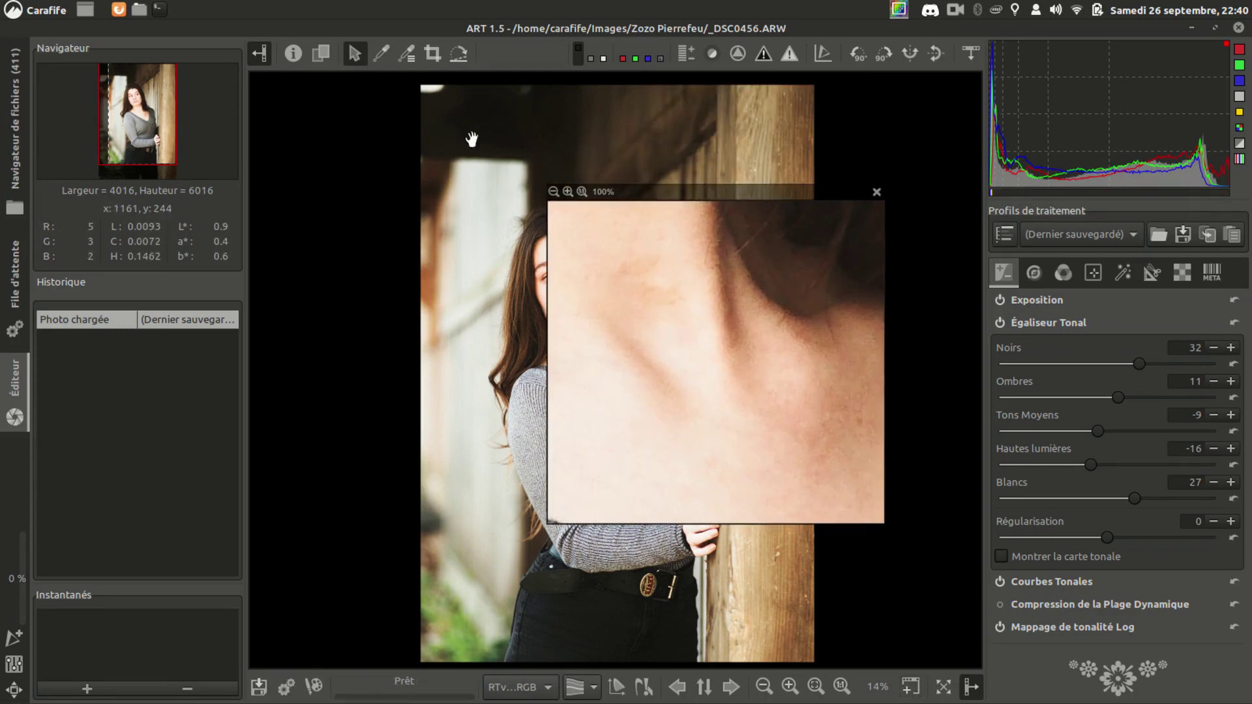
click(557, 193)
click(558, 192)
click(557, 192)
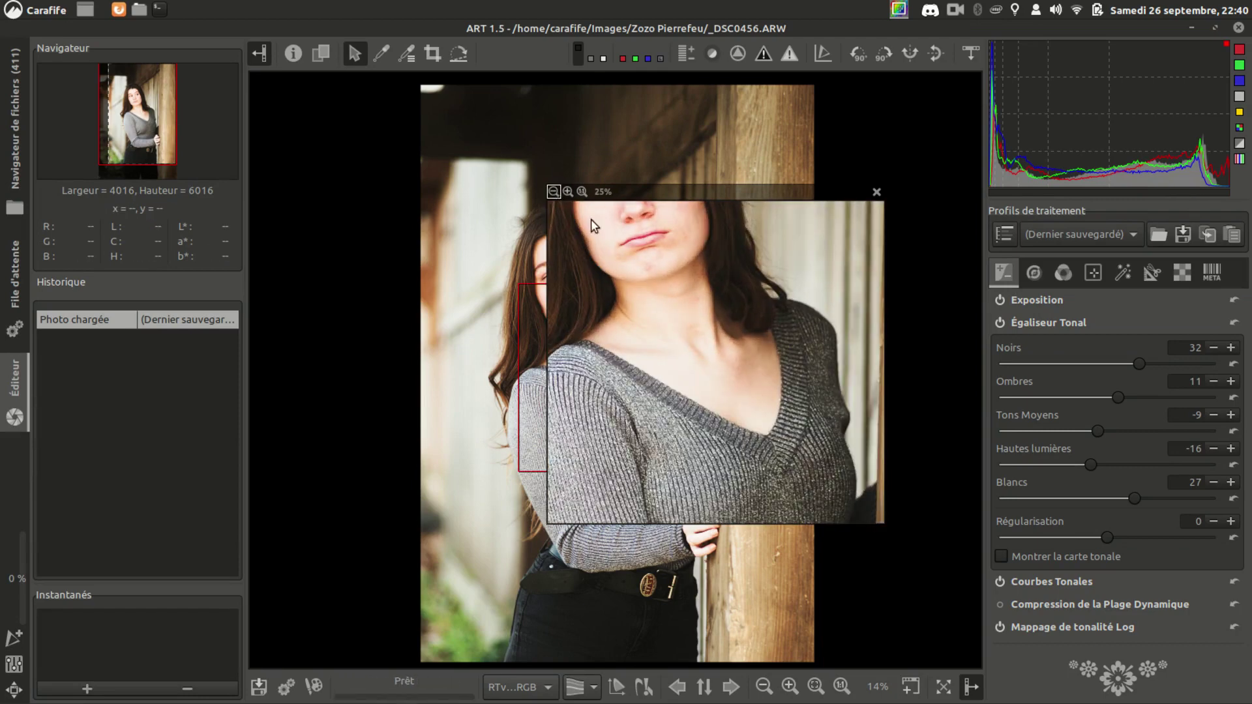
drag(691, 194, 844, 158)
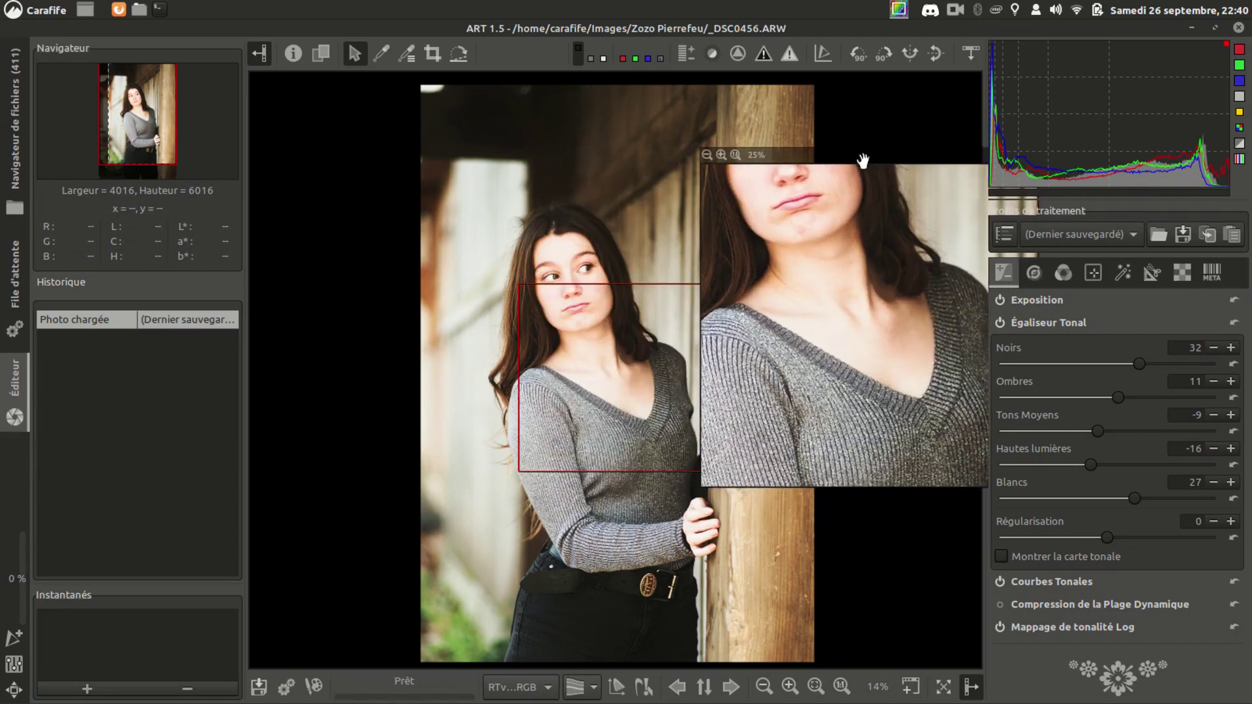
drag(584, 339, 559, 251)
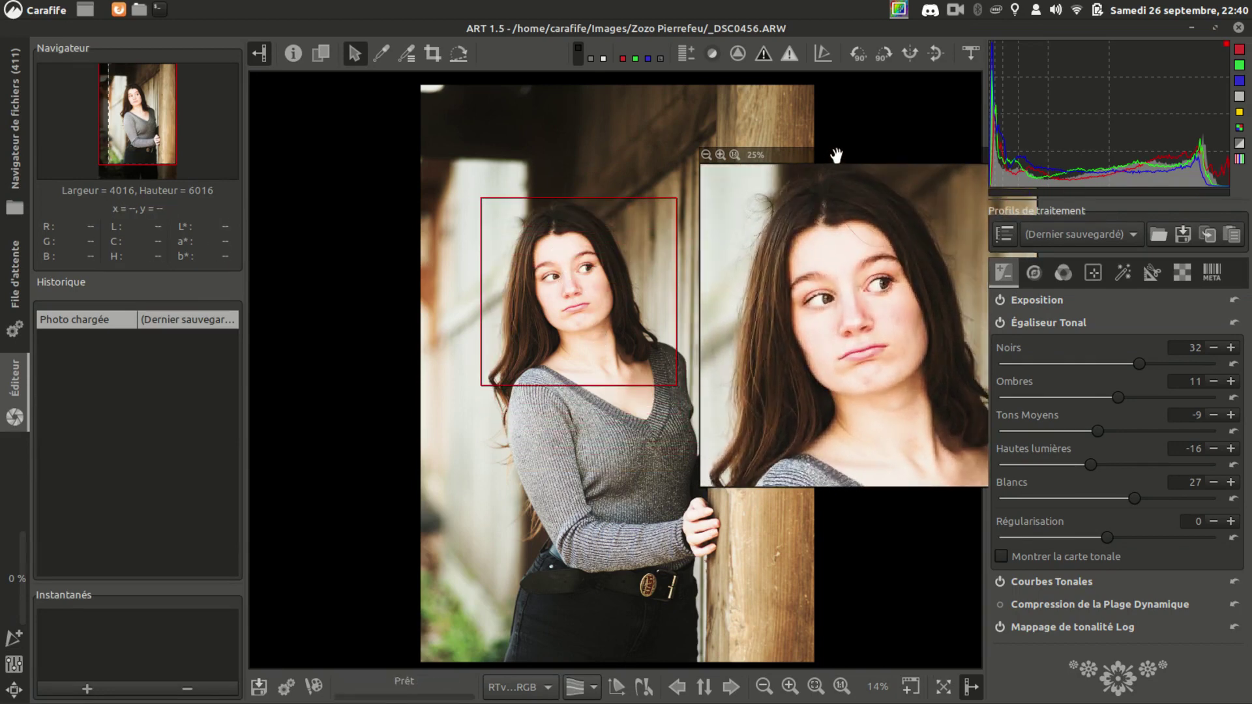
Step: Inspect the woman's eyes in the detail window at 100% zoom, and close the window
drag(836, 155, 764, 176)
click(662, 175)
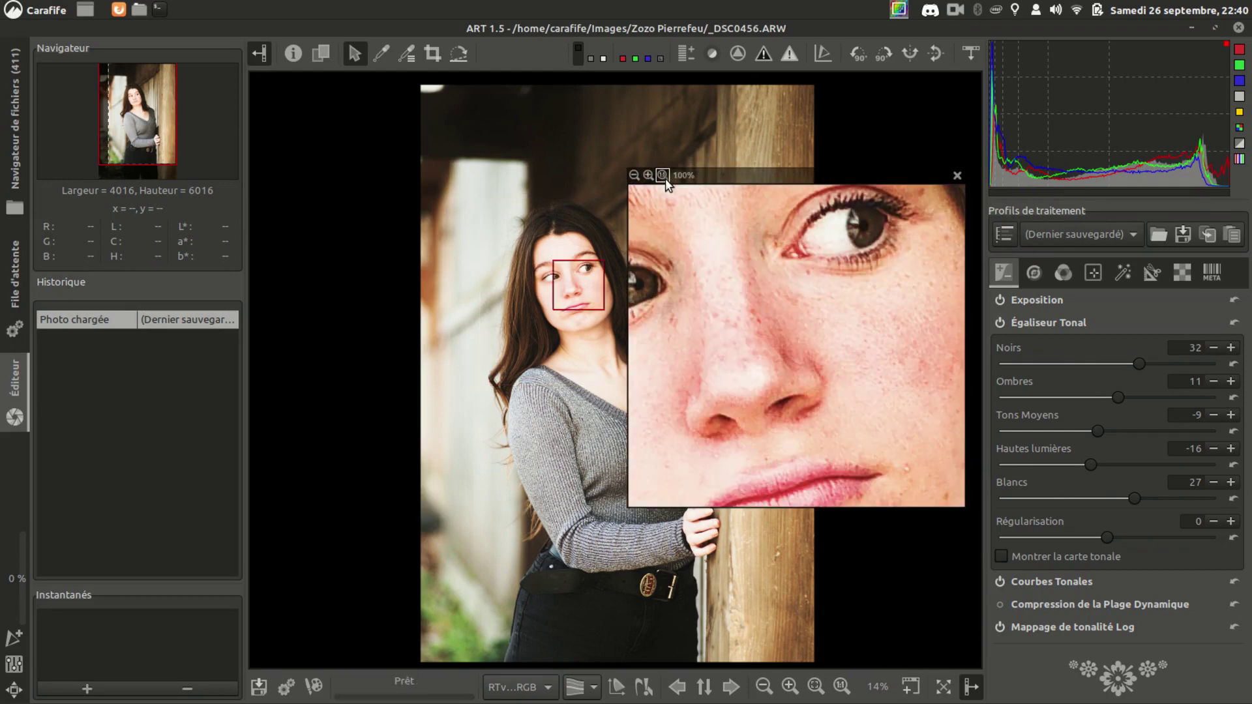
drag(583, 282, 576, 274)
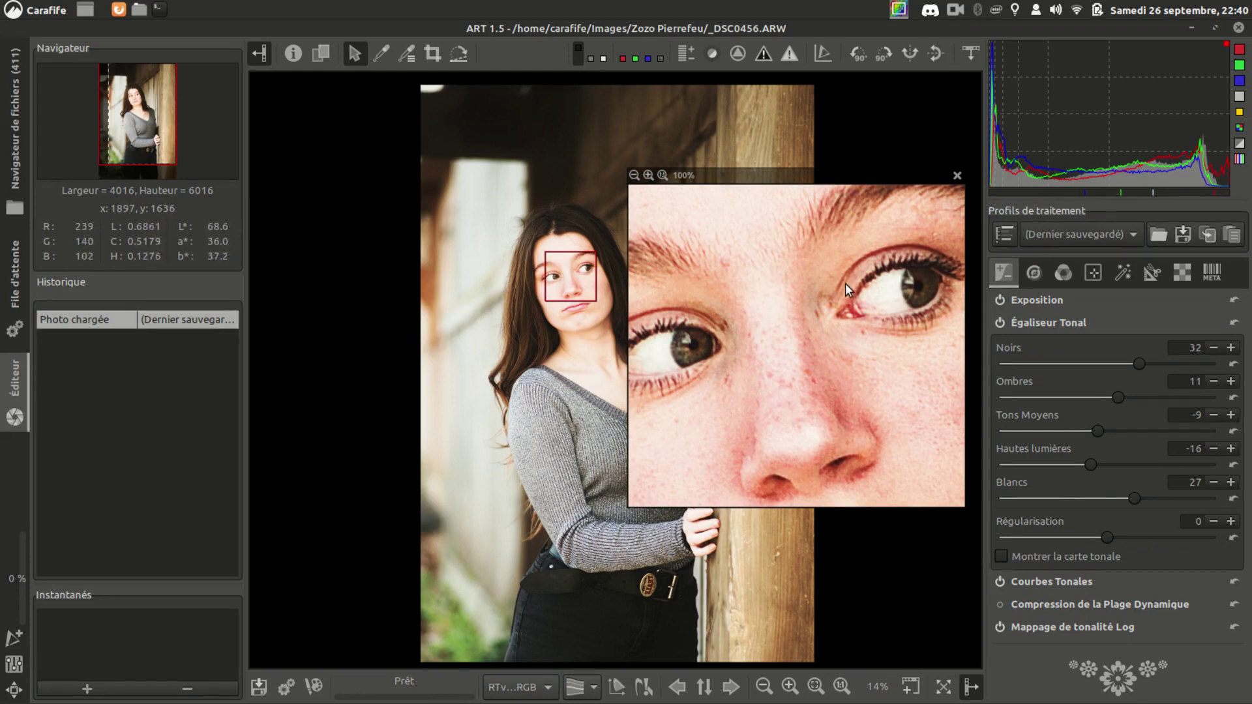
click(957, 176)
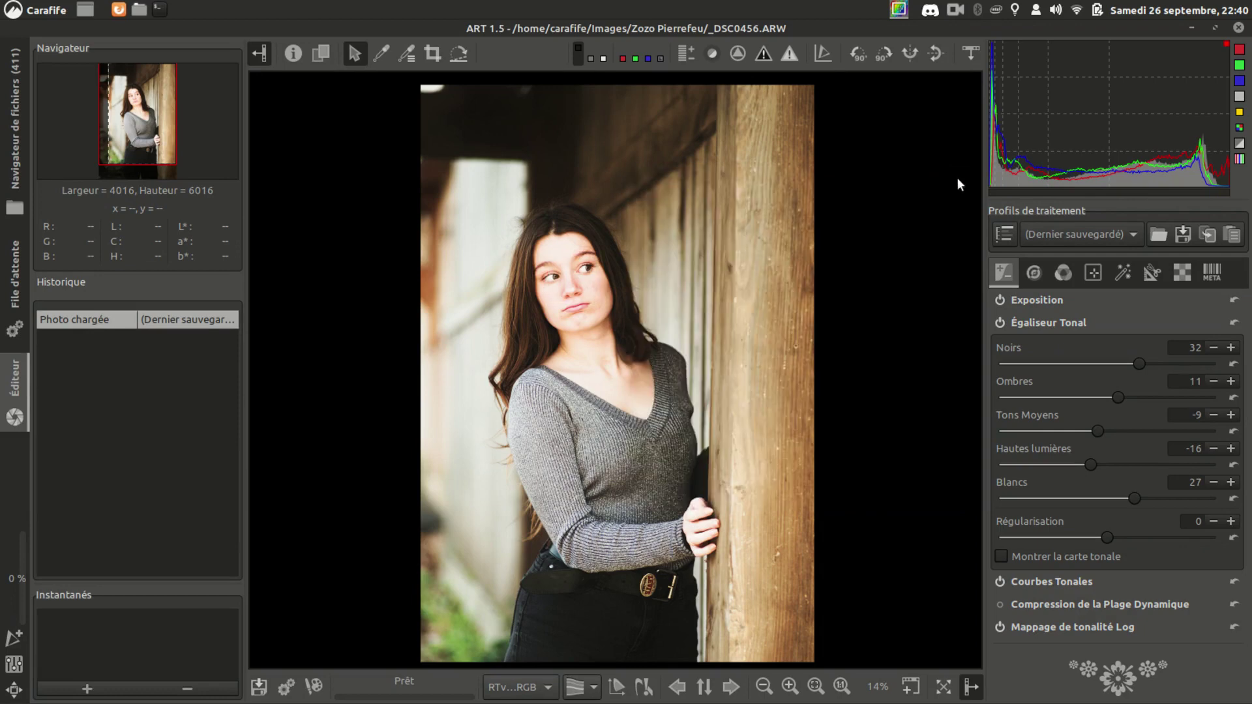
Step: Review the detail tools and the Netteté settings, glance at the colour tools, and collapse Netteté
click(1033, 274)
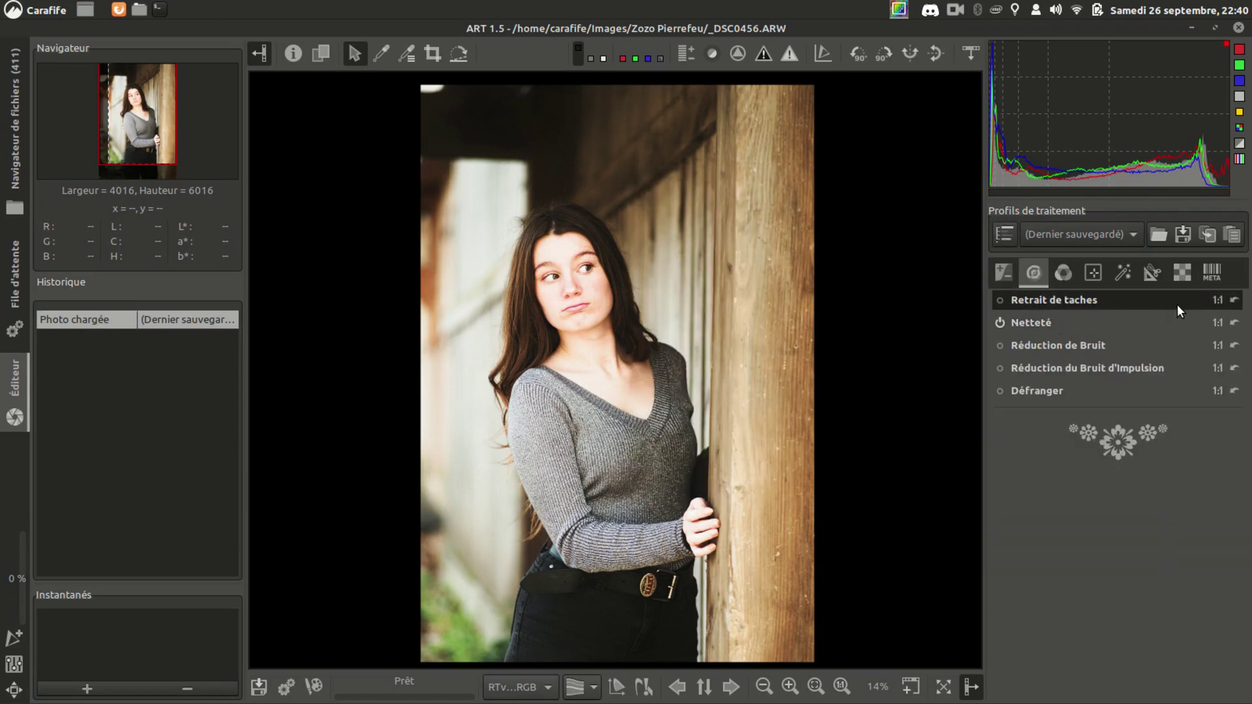
click(1191, 322)
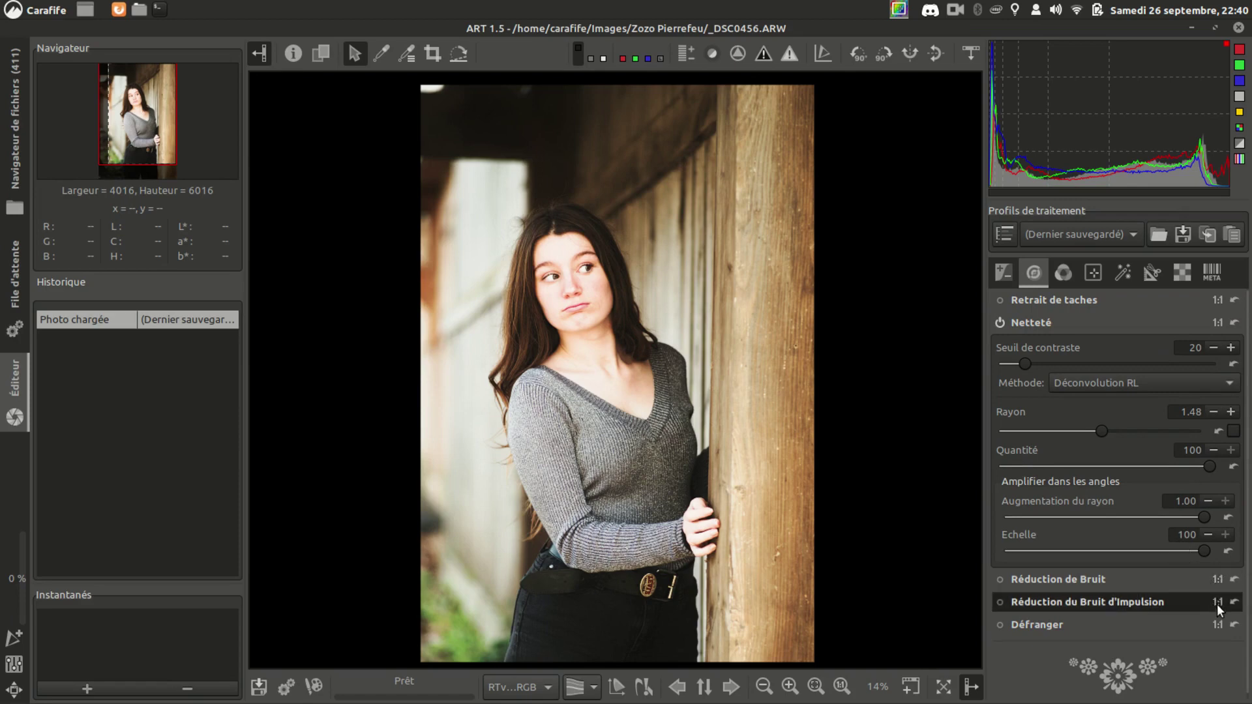
click(1070, 271)
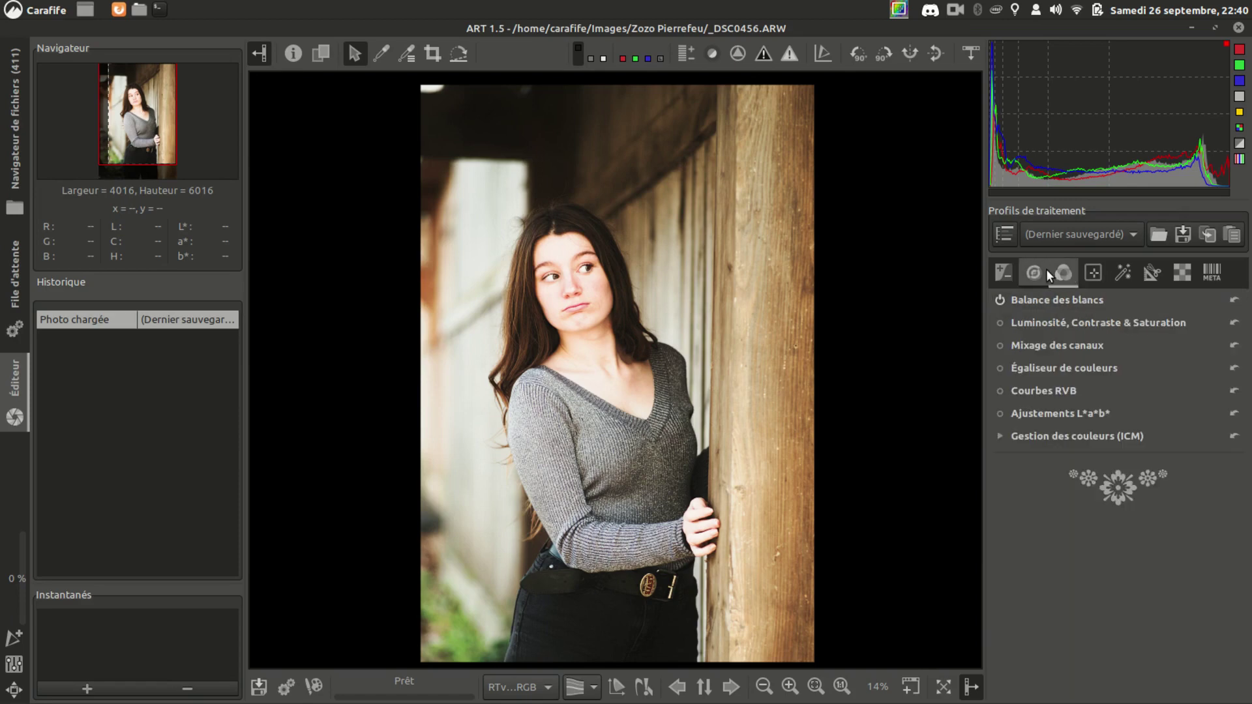
click(1040, 271)
click(1054, 327)
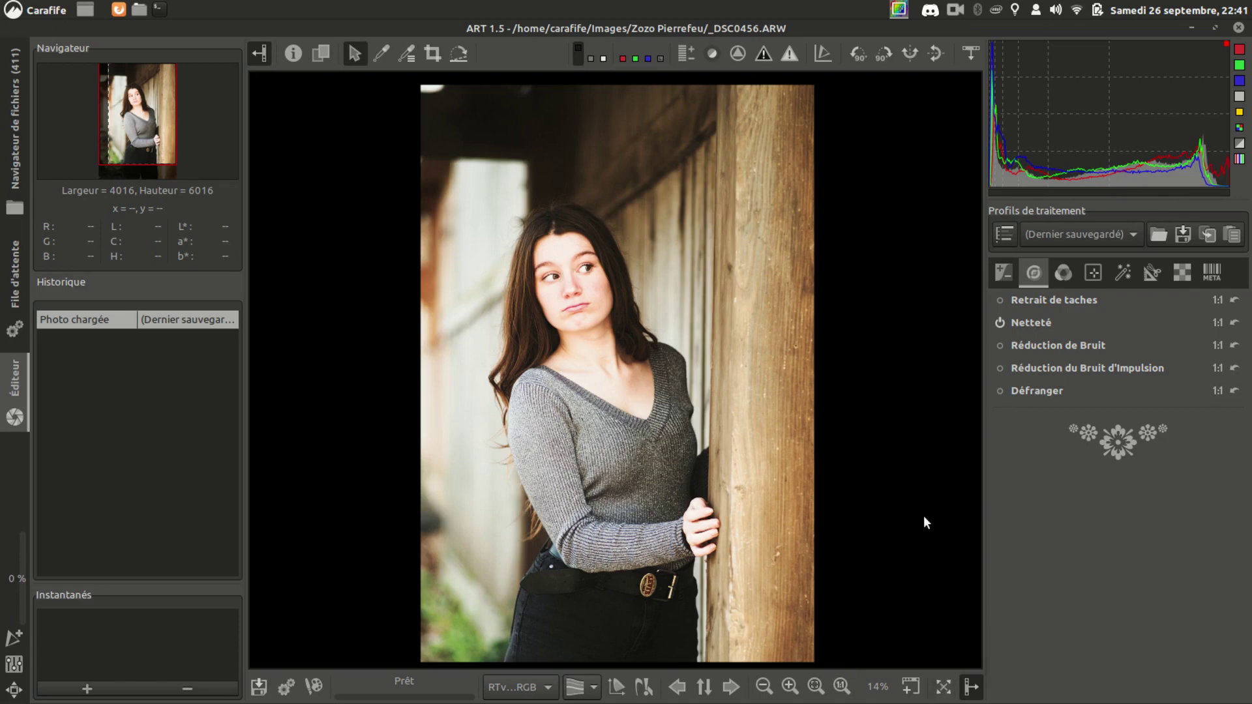
Step: Demonstrate hiding and restoring all the side panels around the photo
key(m)
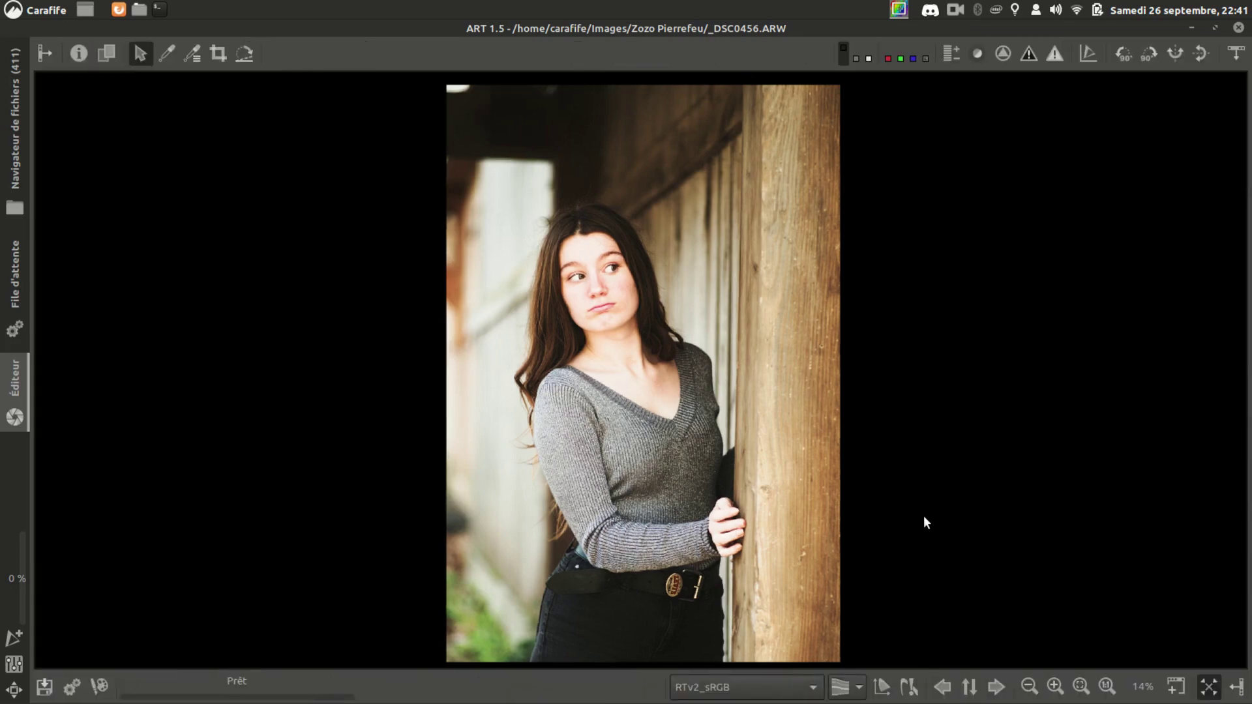
key(m)
key(m)
key(m)
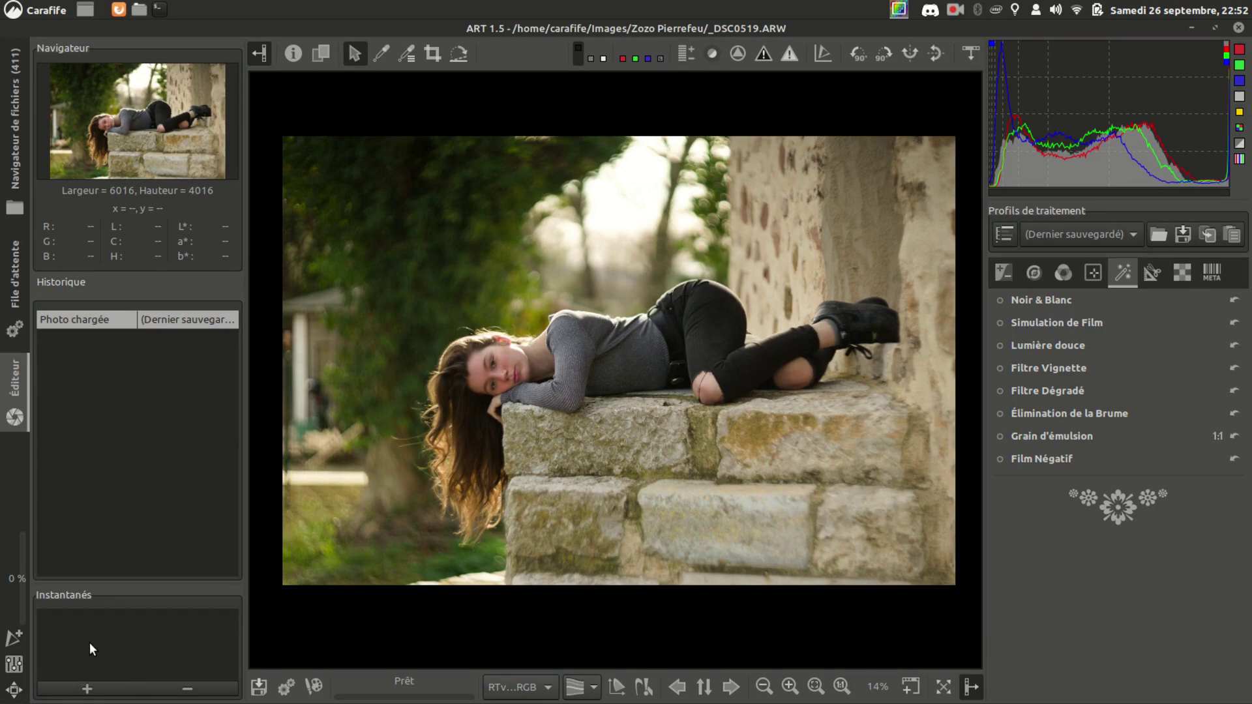
Step: Create a snapshot of _DSC0519.ARW named test1
click(110, 686)
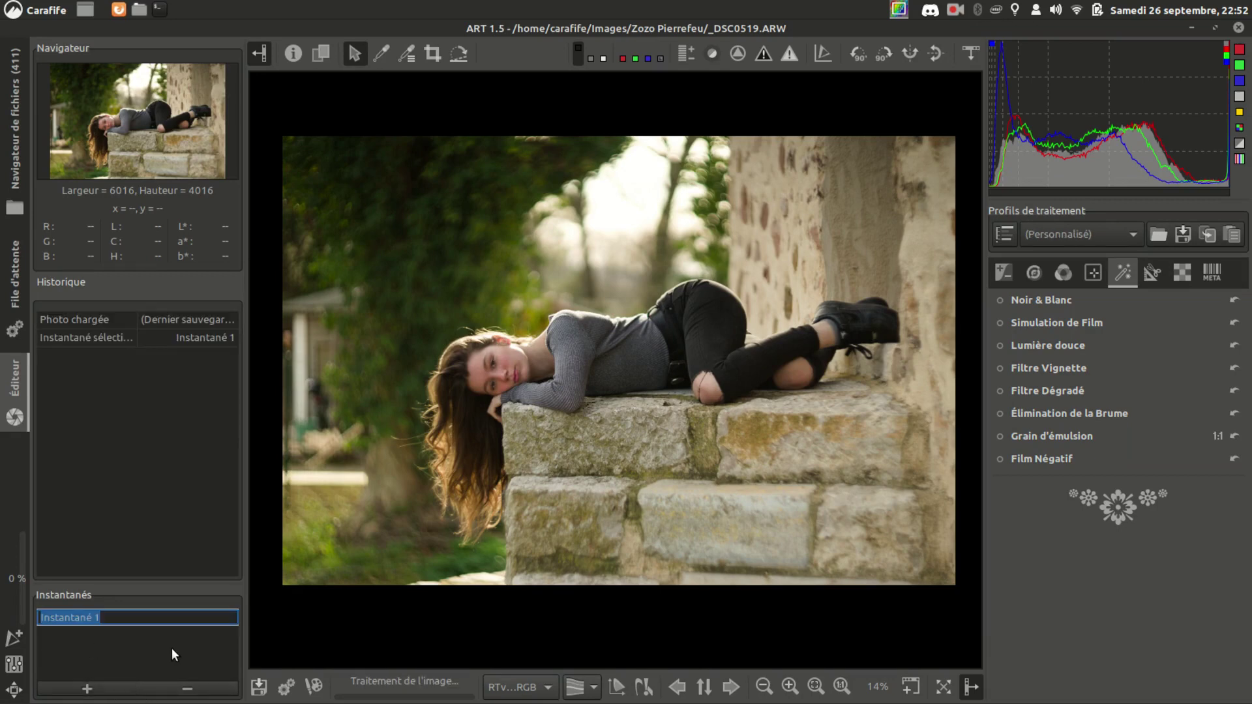
text(test1)
key(Return)
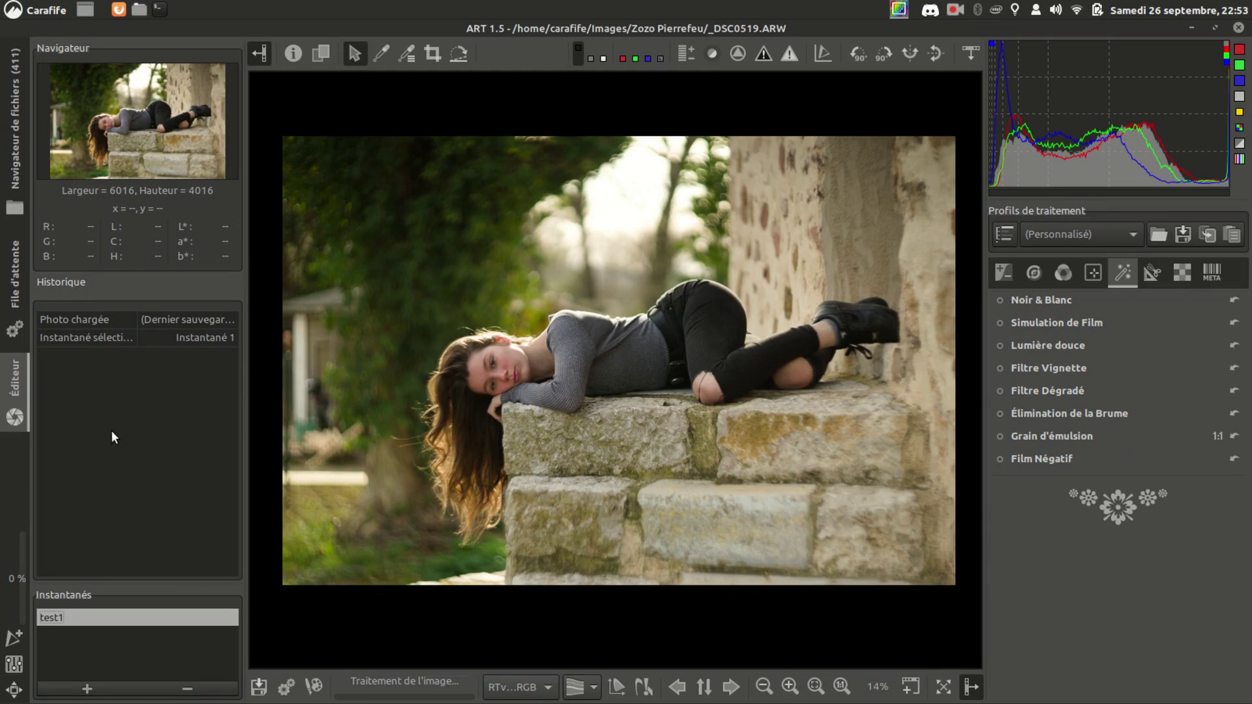
Step: Enable Noir & Blanc on the photo and store the result as a snapshot named test2
click(1001, 300)
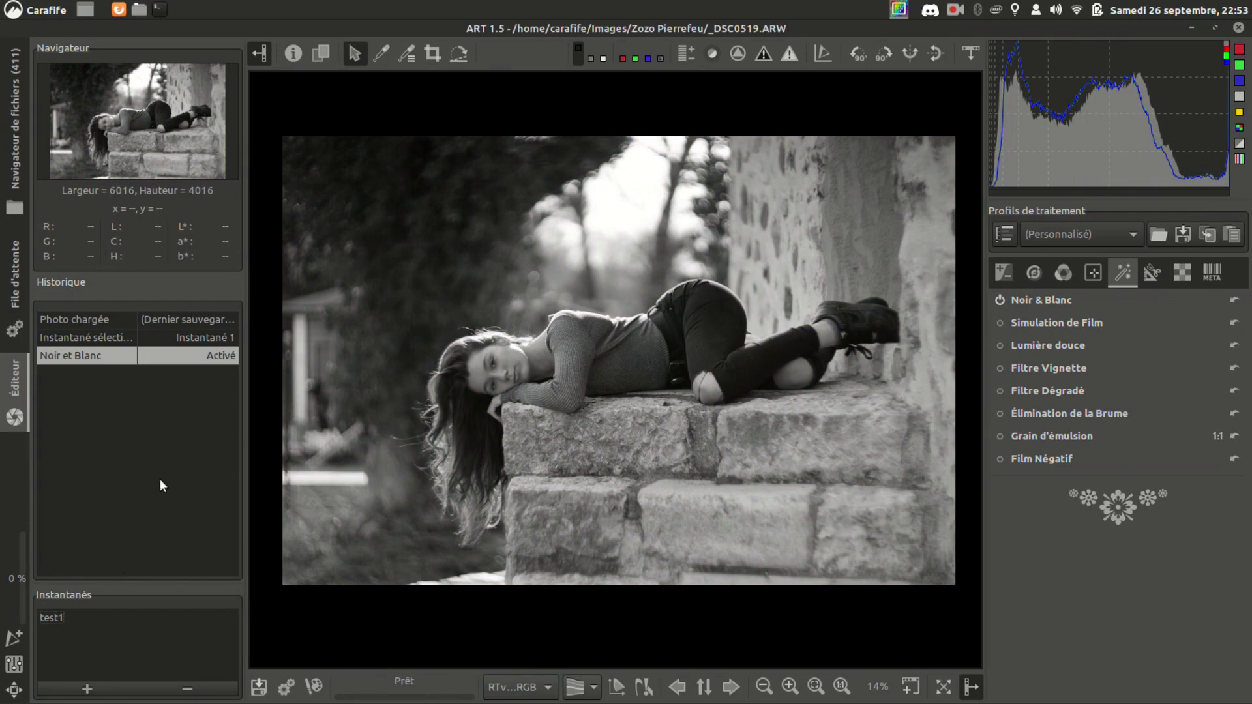
click(89, 684)
text(test2)
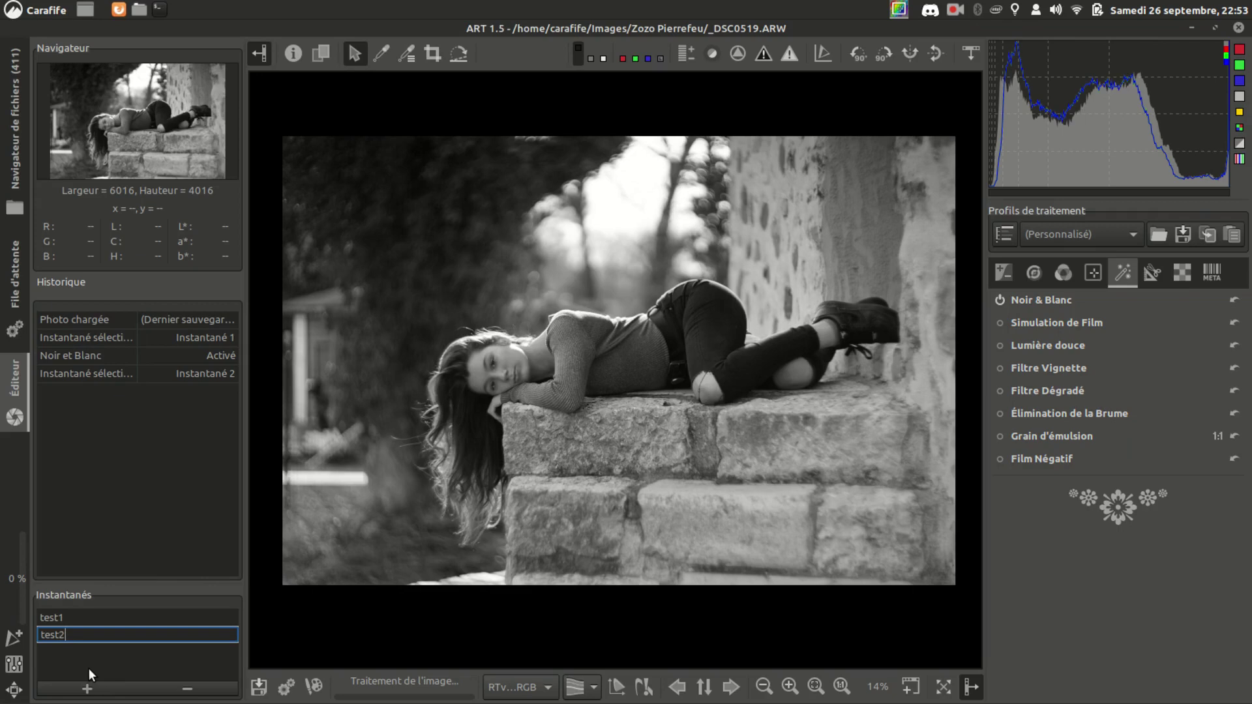
key(Return)
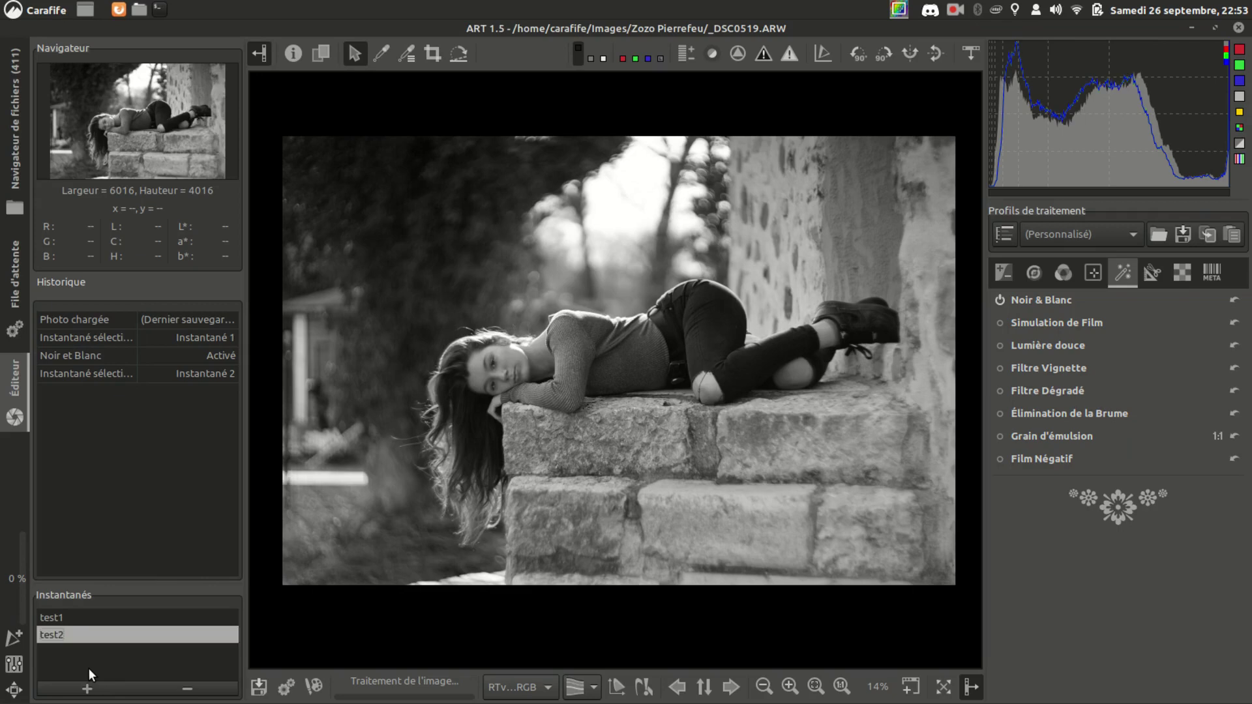
Step: Compare the test1 and test2 snapshots side by side in the before/after view, examining the woman's face and upper body up close
click(99, 616)
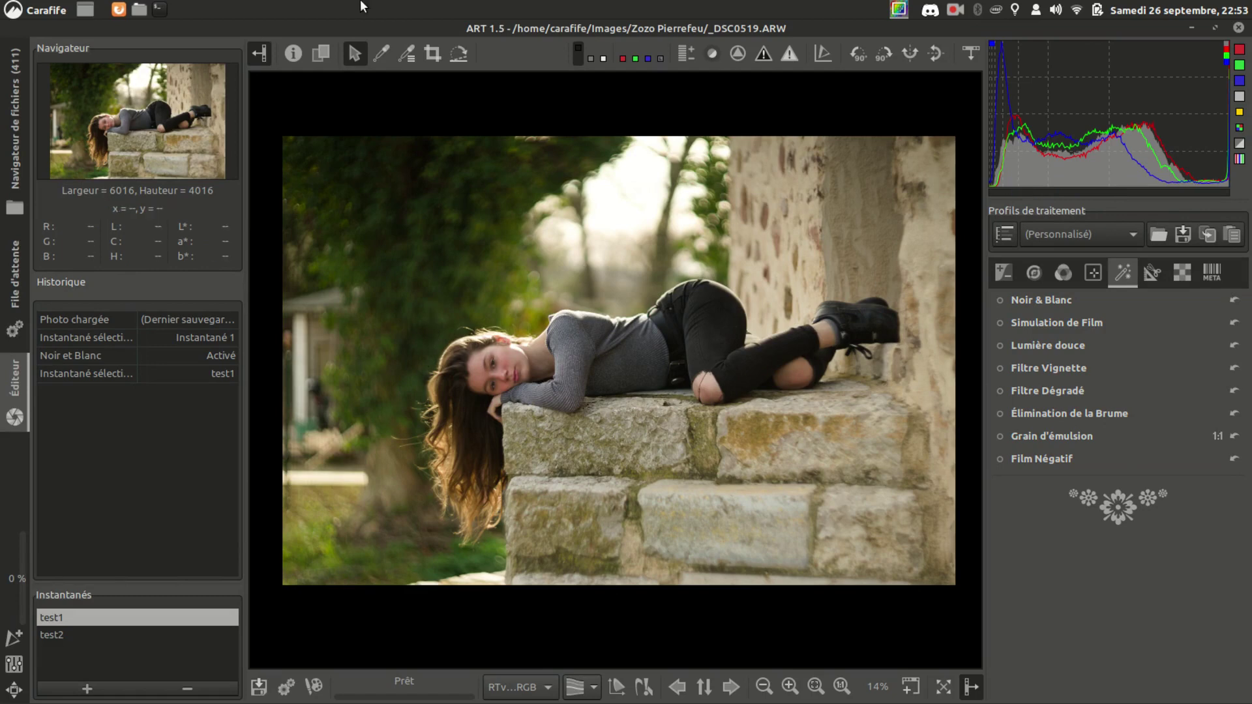
click(326, 45)
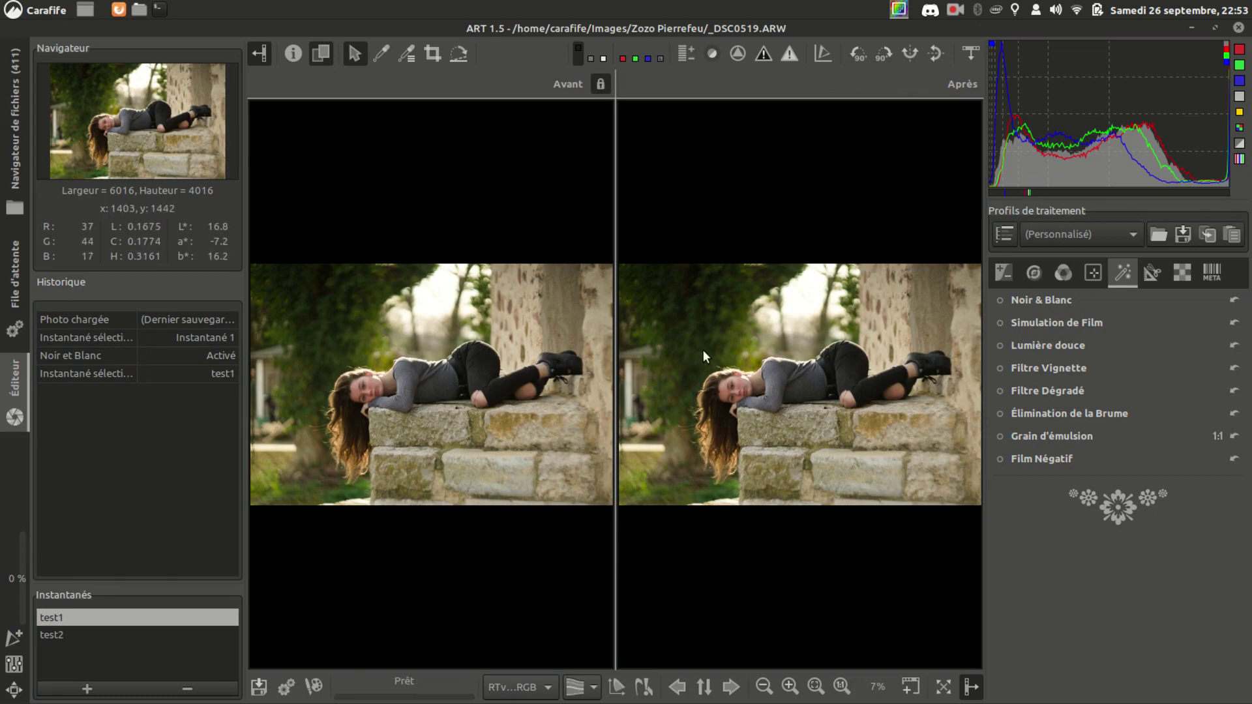
click(55, 633)
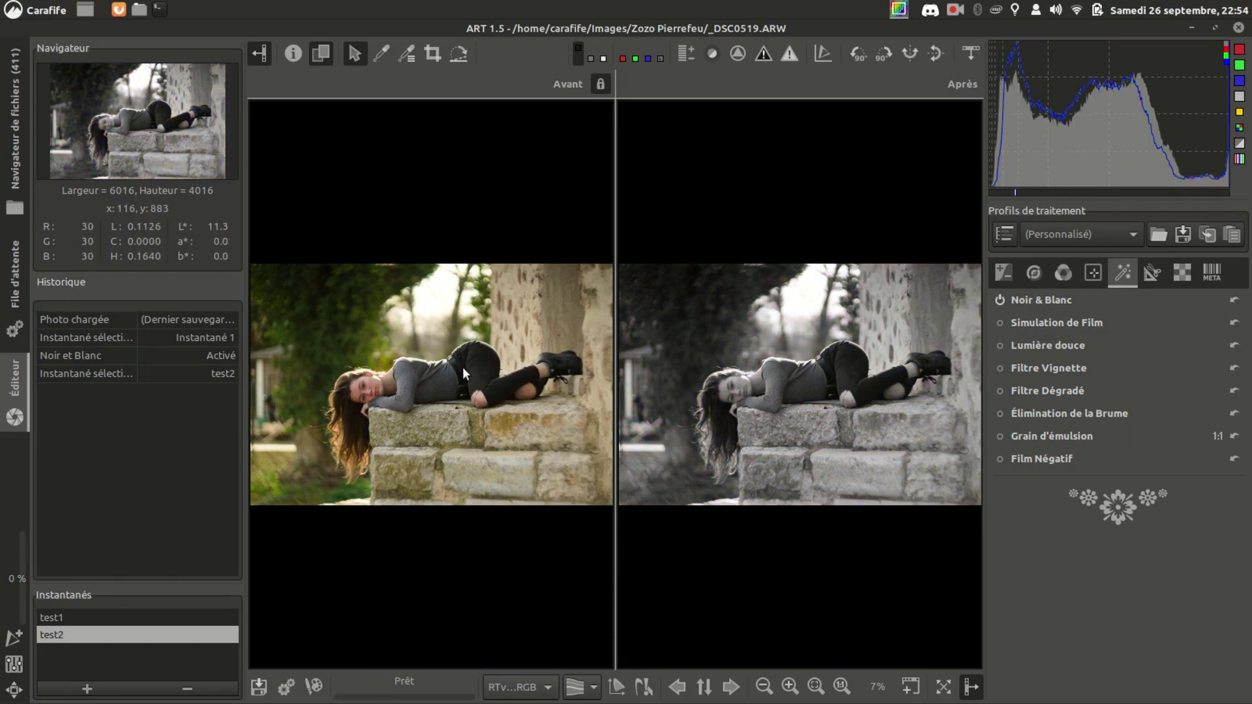
scroll(463, 368, up, 4)
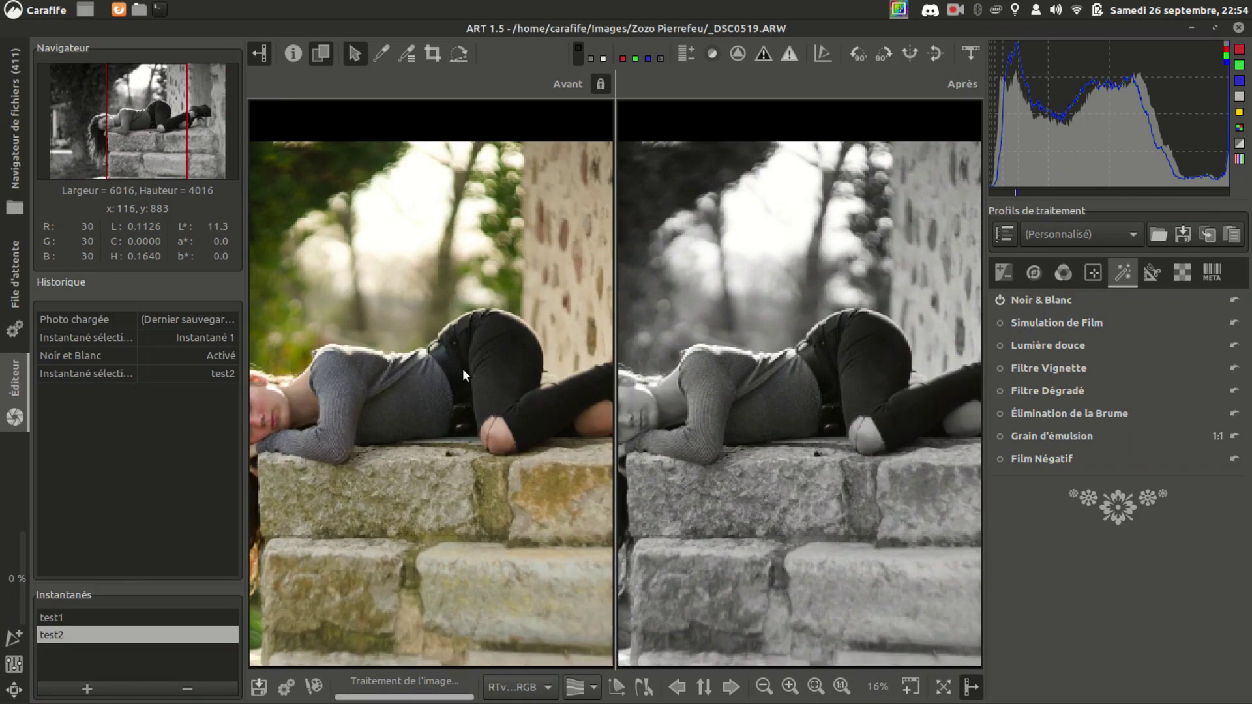
drag(463, 369, 529, 337)
scroll(536, 372, up, 1)
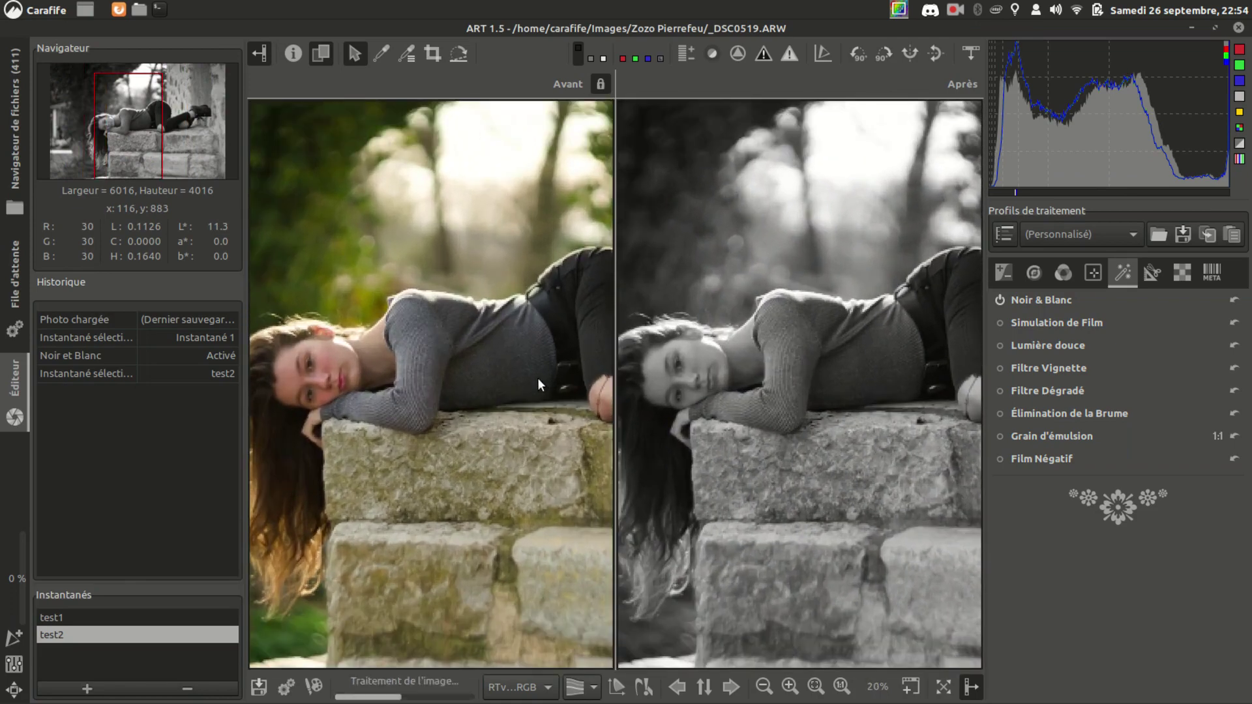
drag(463, 350, 512, 302)
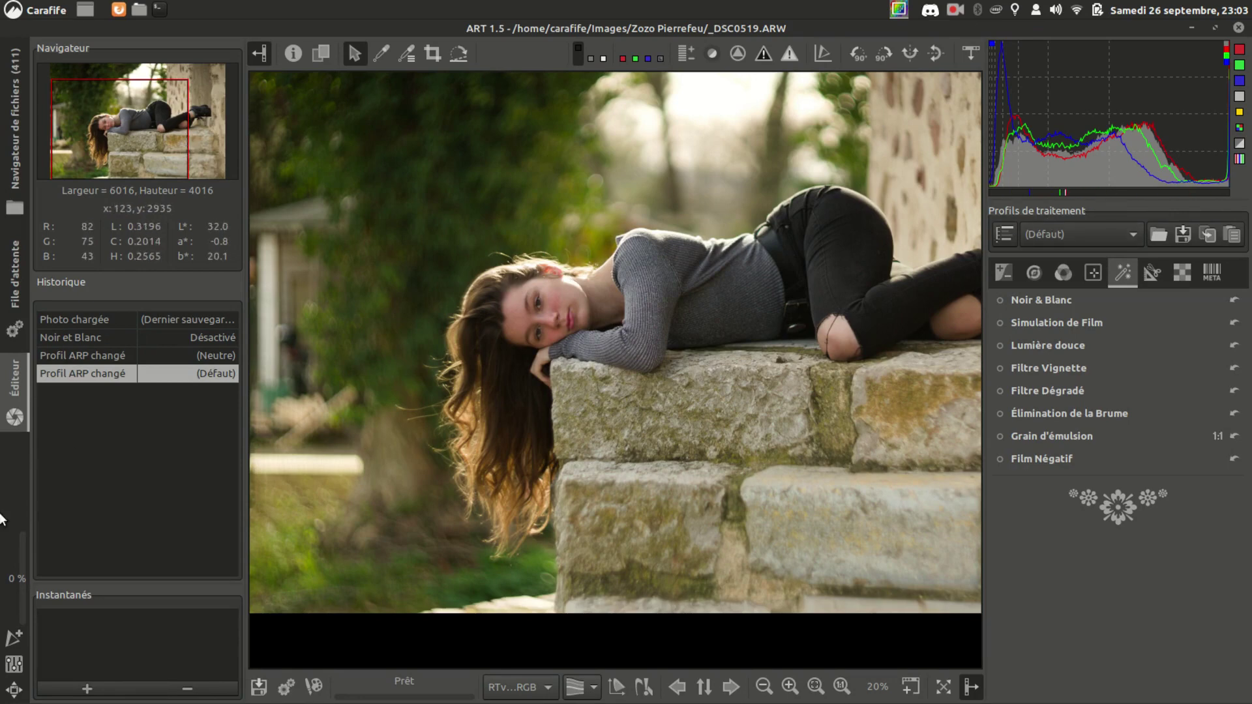
Step: Move the histogram to the left panel in the preferences, and return it to the right side
click(13, 663)
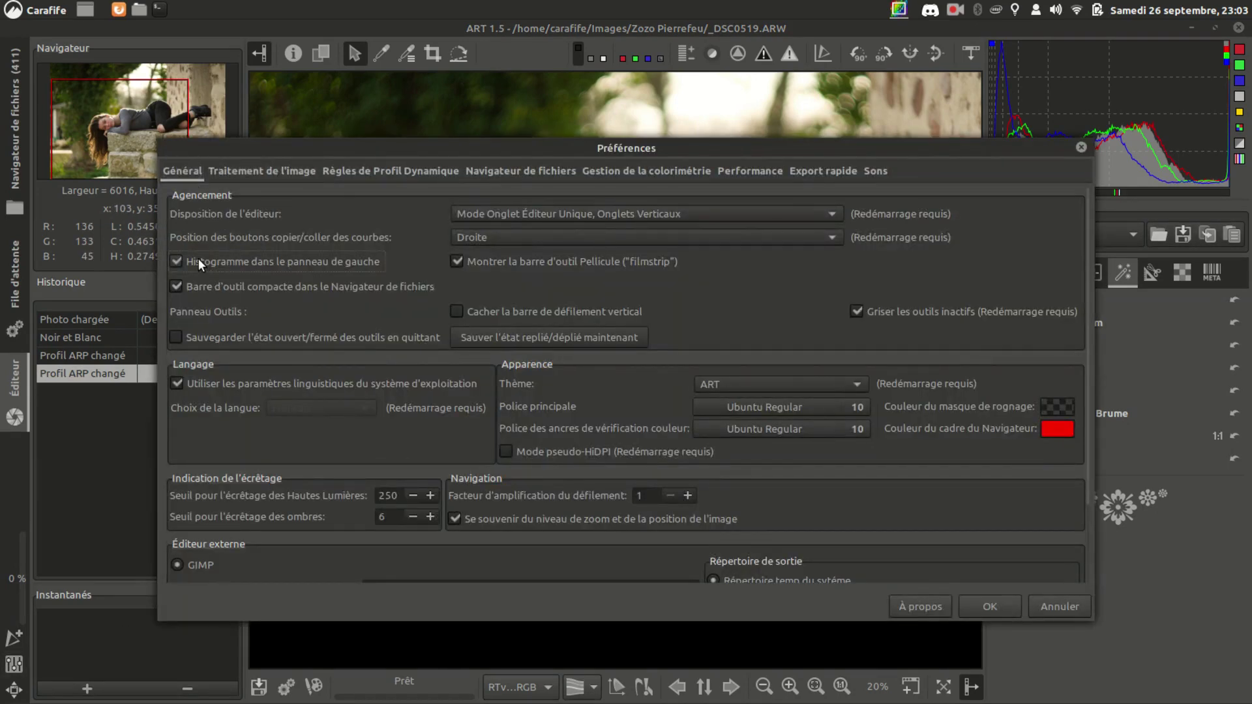
click(977, 605)
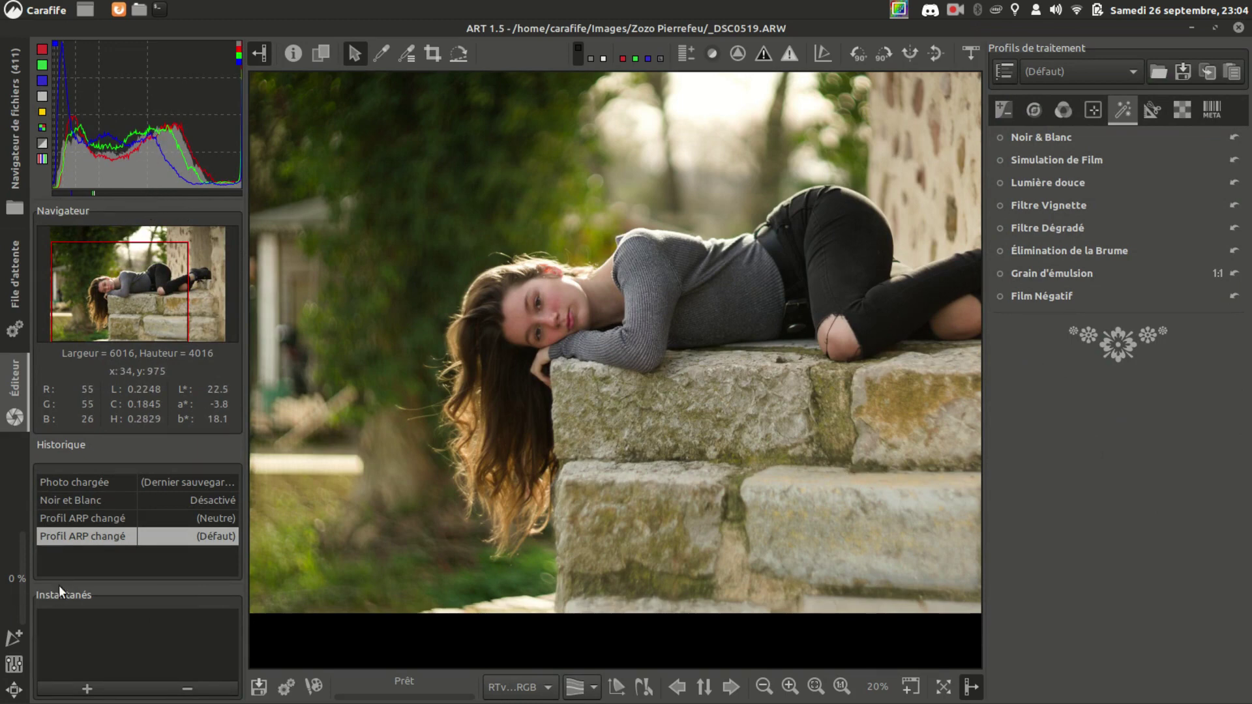
click(13, 664)
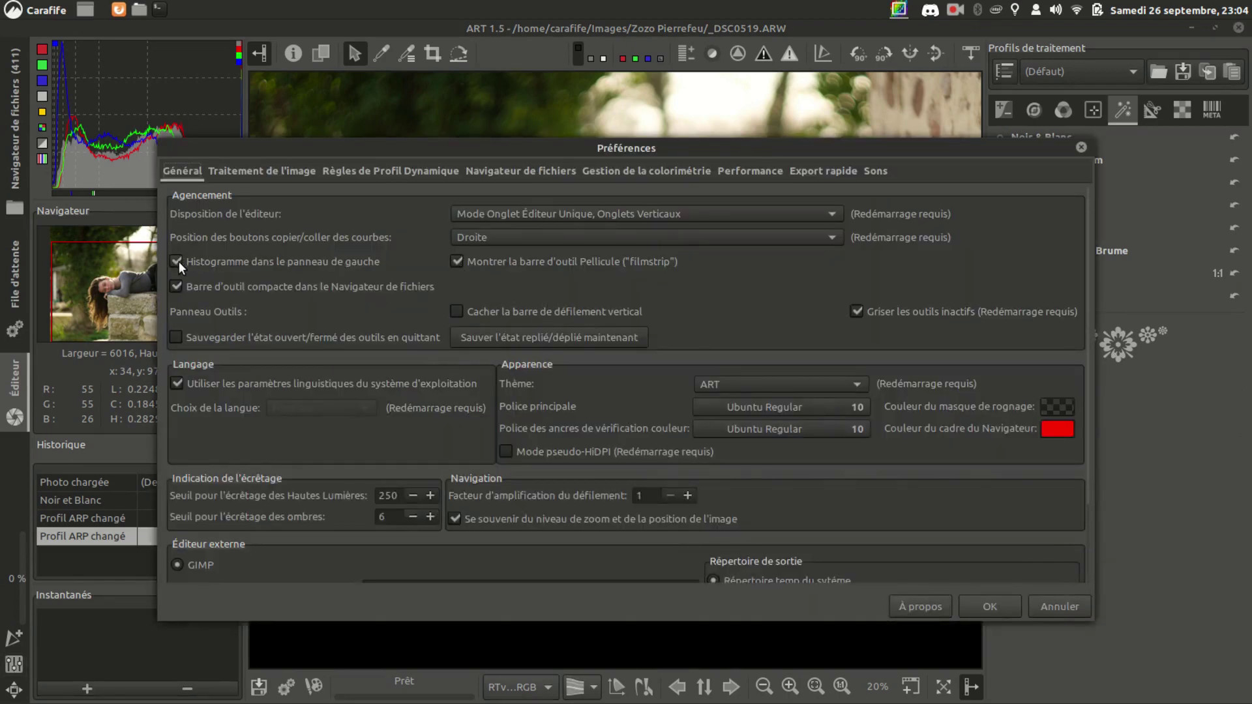
click(986, 608)
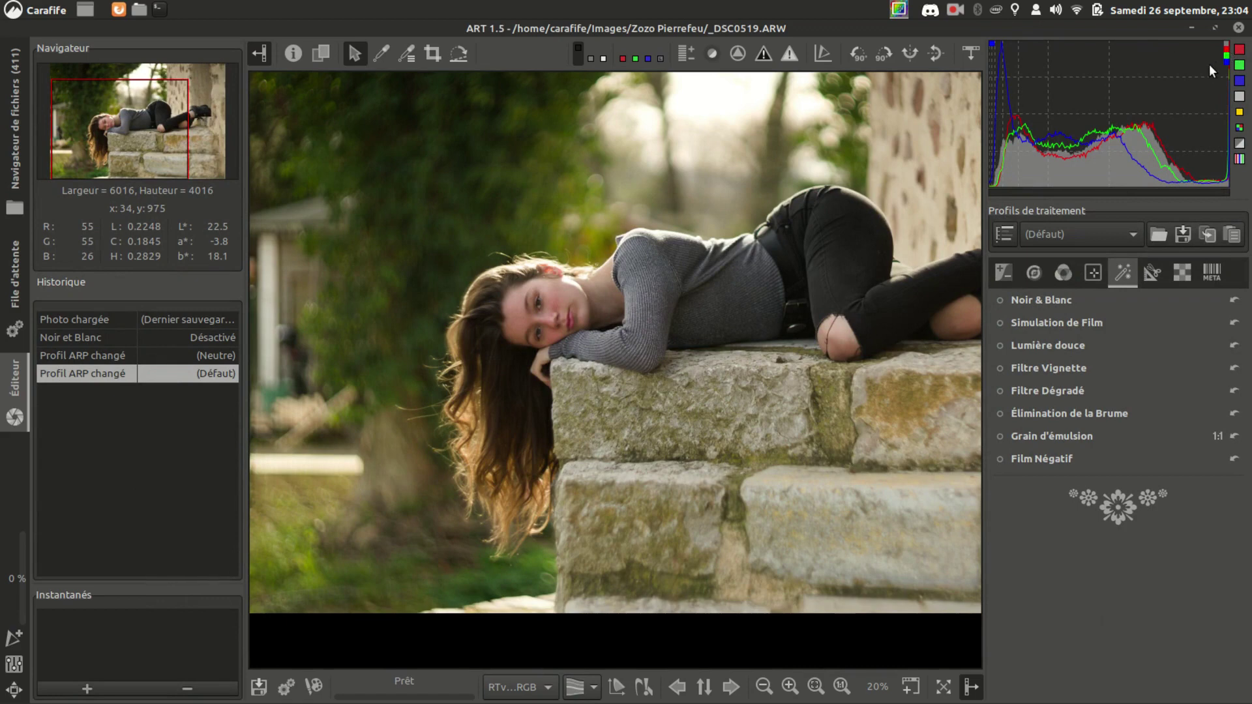
Step: Toggle the histogram's red, green, blue, luminance and chromaticity curves and its raw mode, restoring the original display
click(1240, 50)
click(1240, 51)
click(1245, 67)
click(1246, 66)
click(1241, 82)
click(1240, 81)
click(1238, 96)
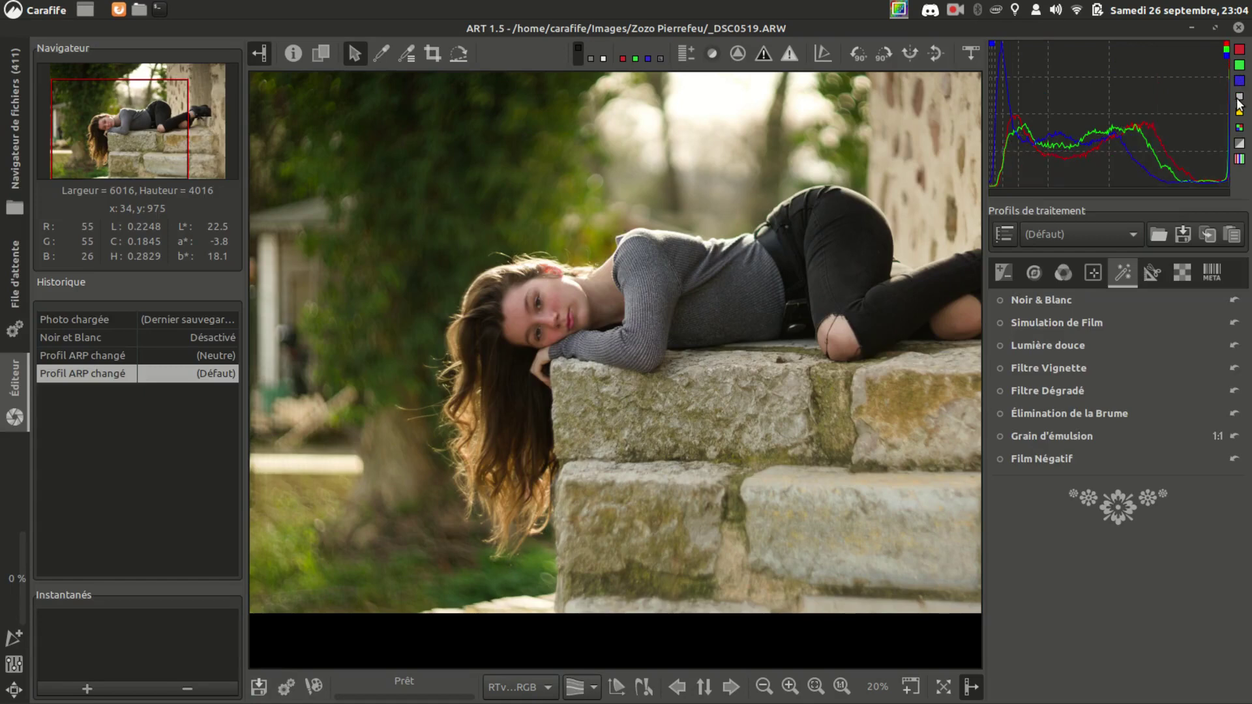
click(1239, 97)
click(1240, 113)
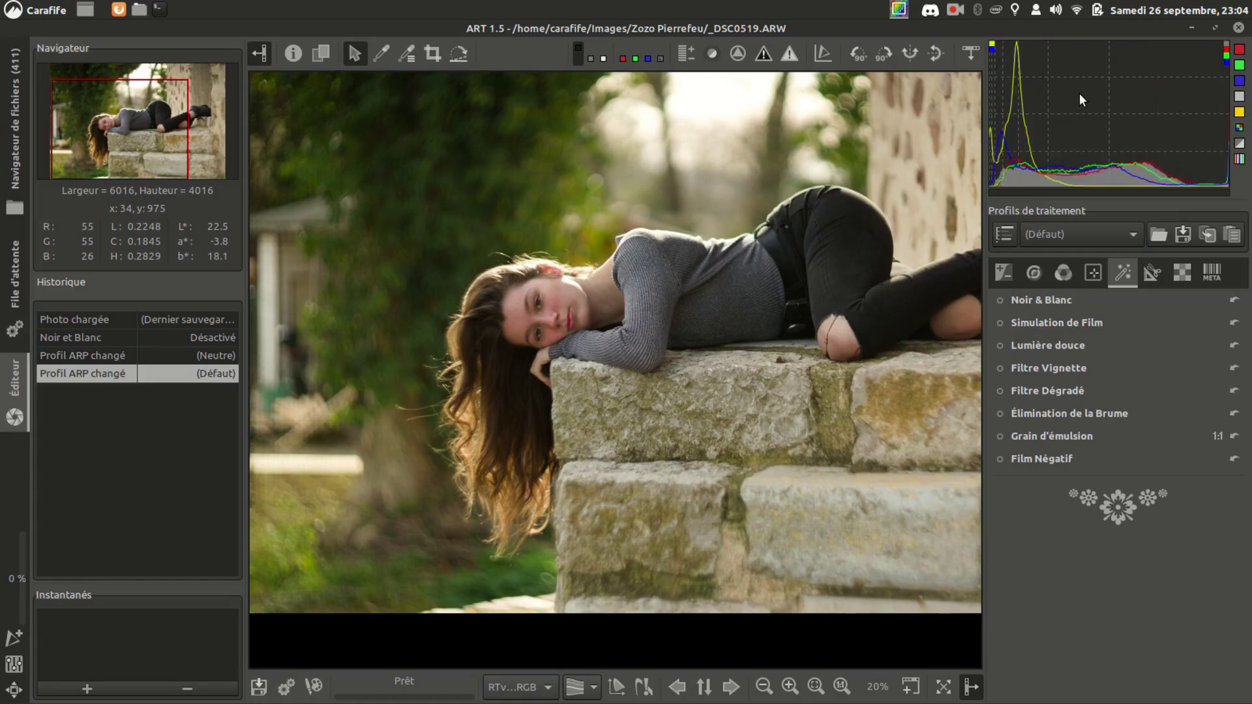
click(1240, 113)
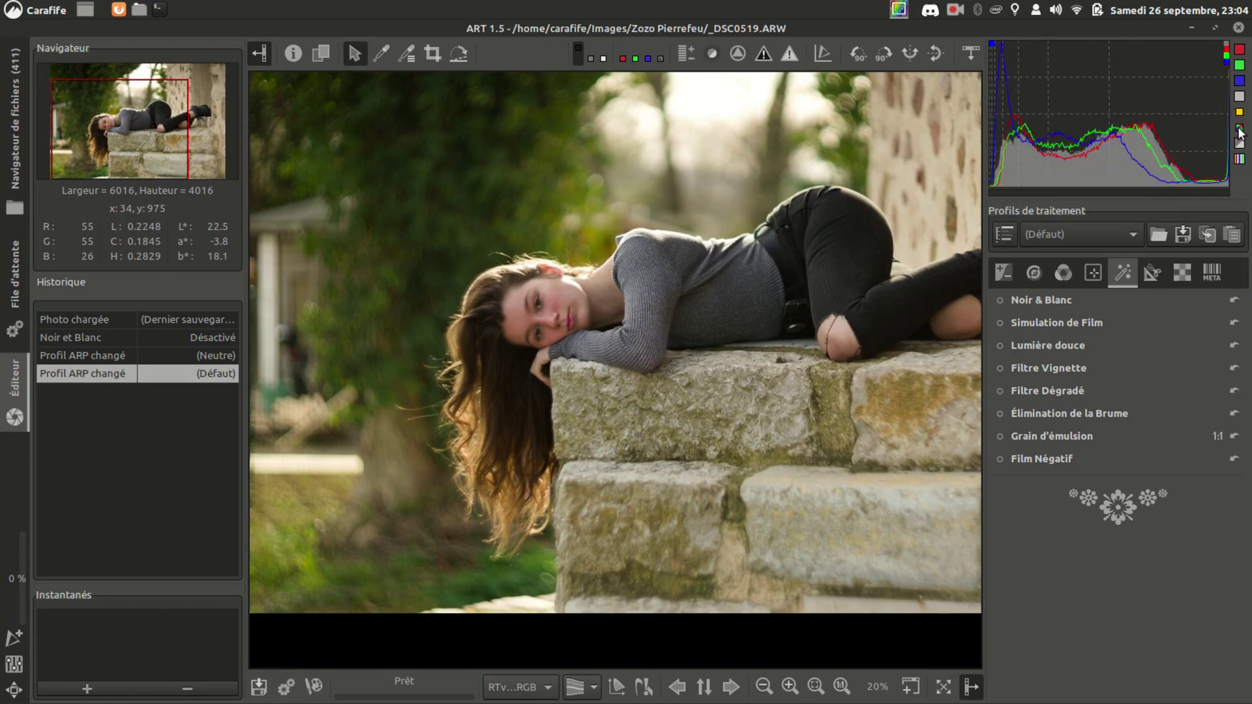
click(1239, 128)
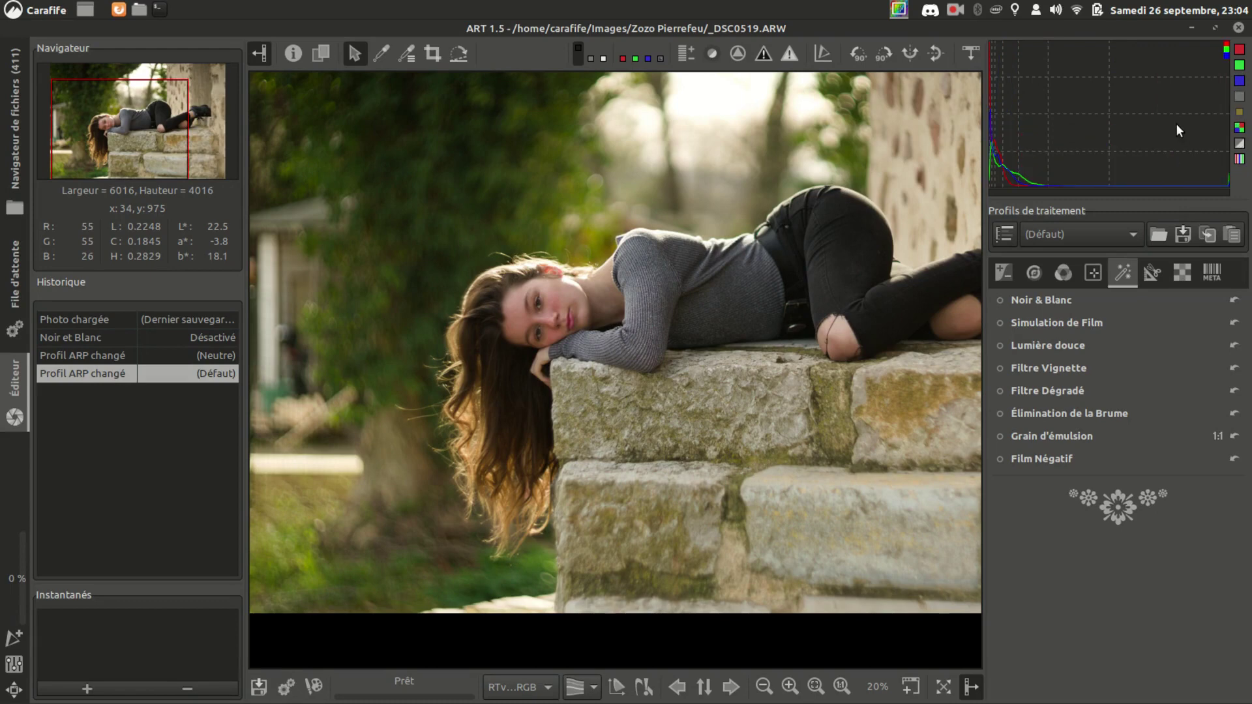
click(1238, 130)
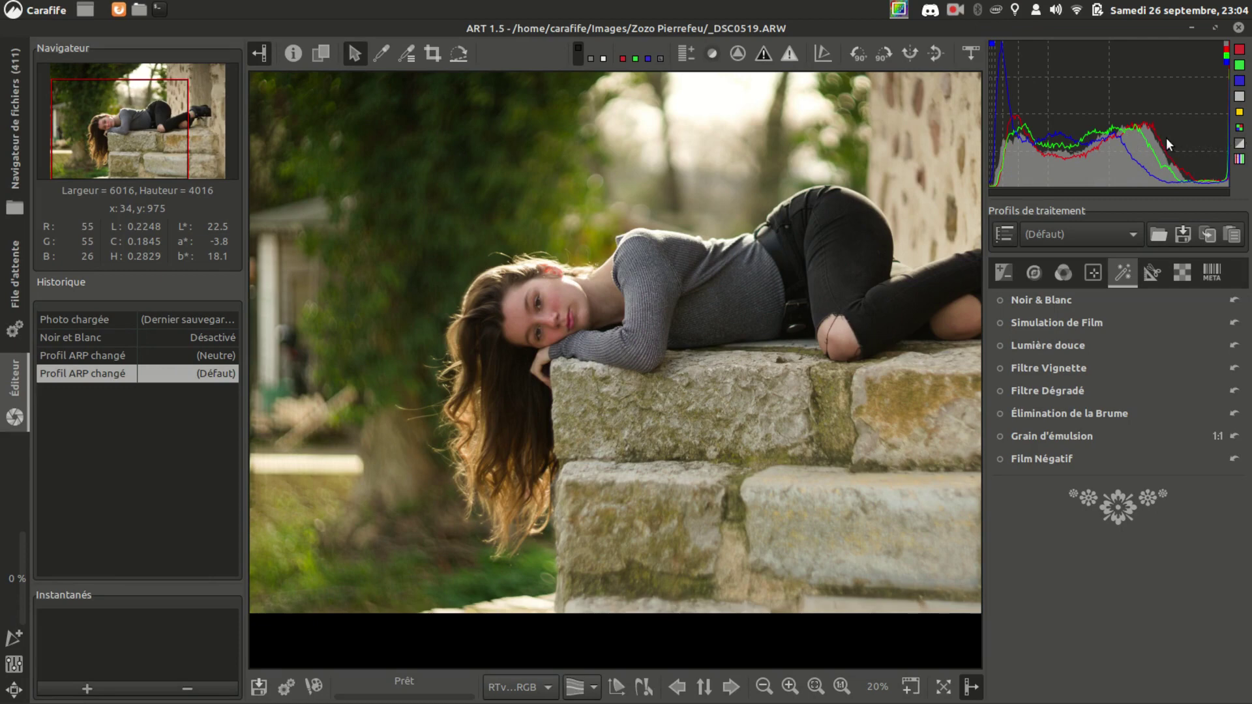
Step: Cycle the histogram scale through linear-log and log-log back to linear, and hide the RGB indicator bar beneath it
click(1239, 144)
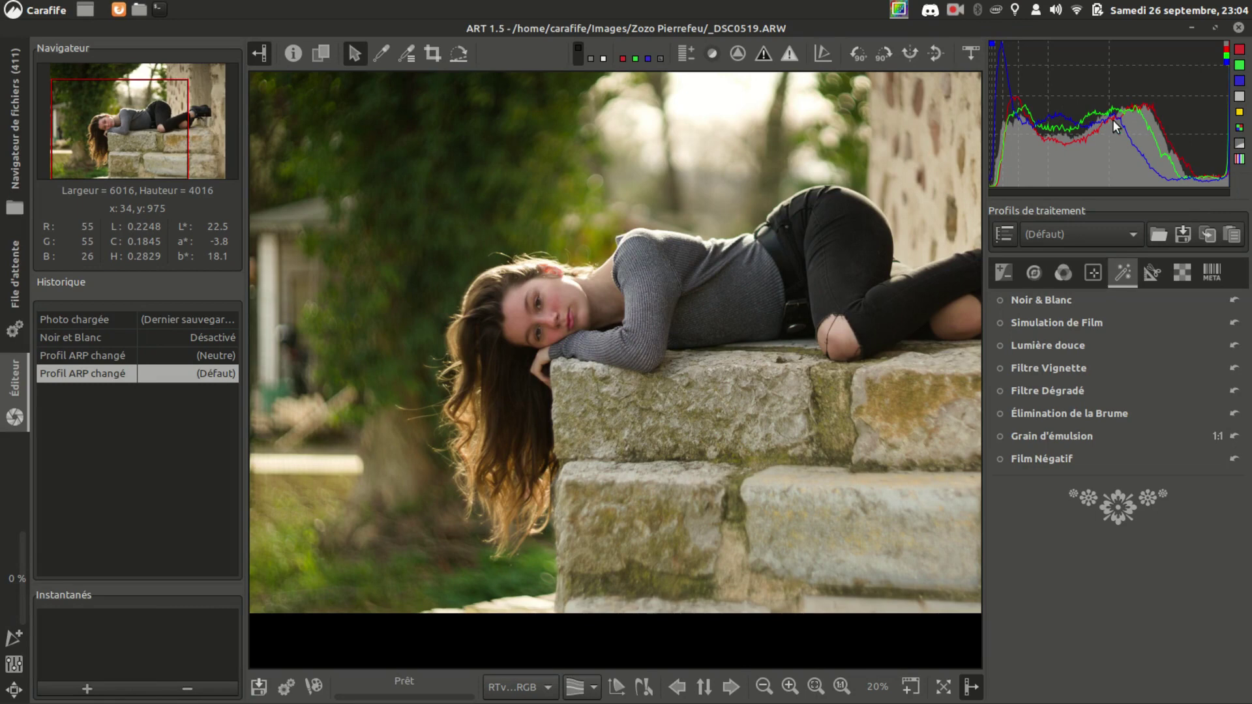
click(1242, 144)
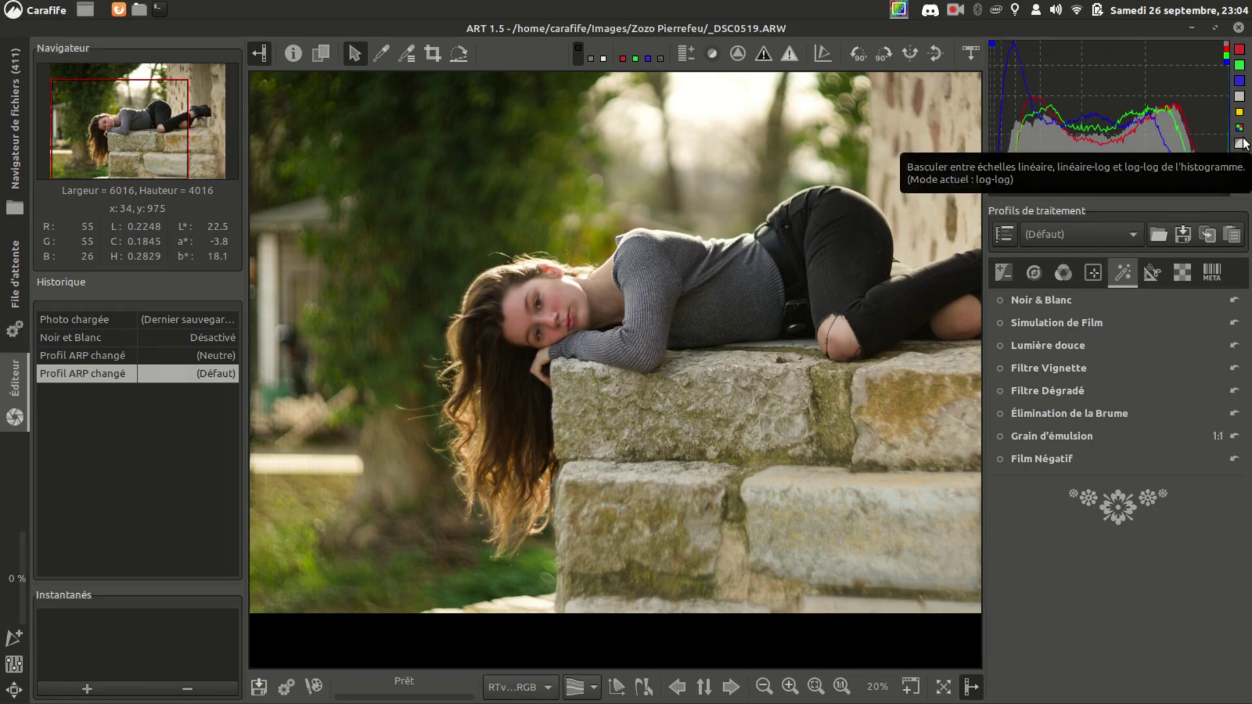
click(1242, 143)
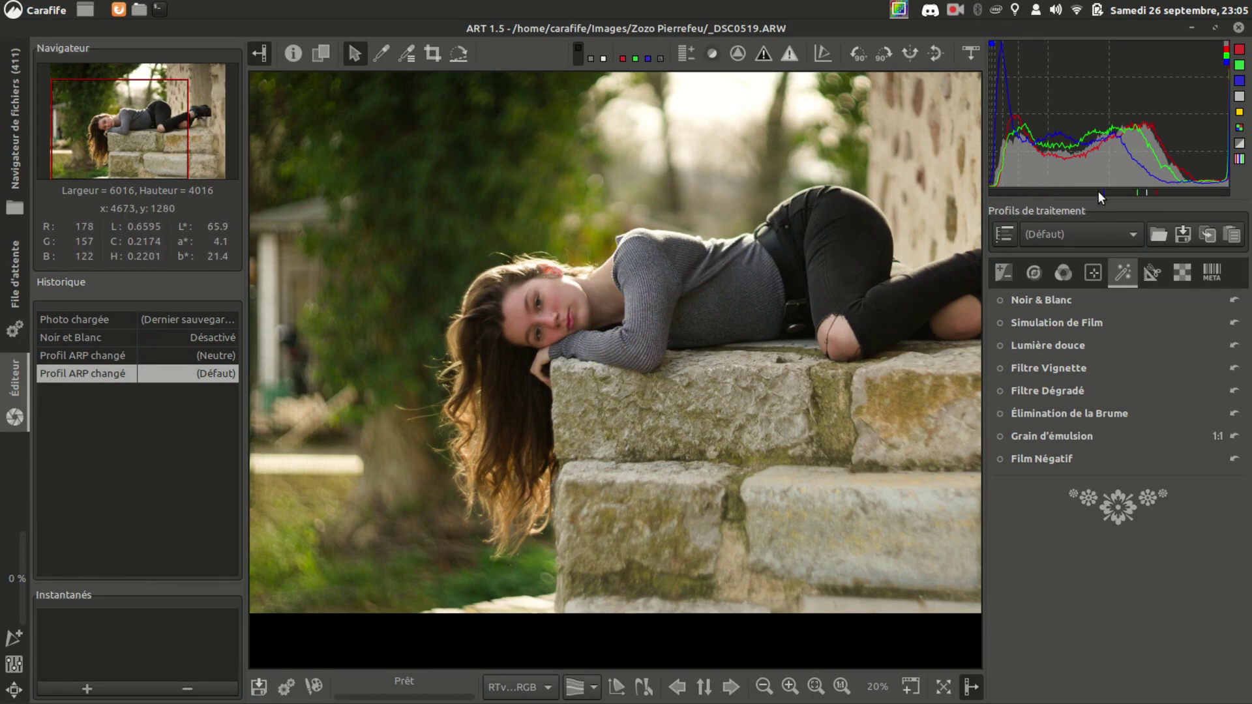
click(1239, 159)
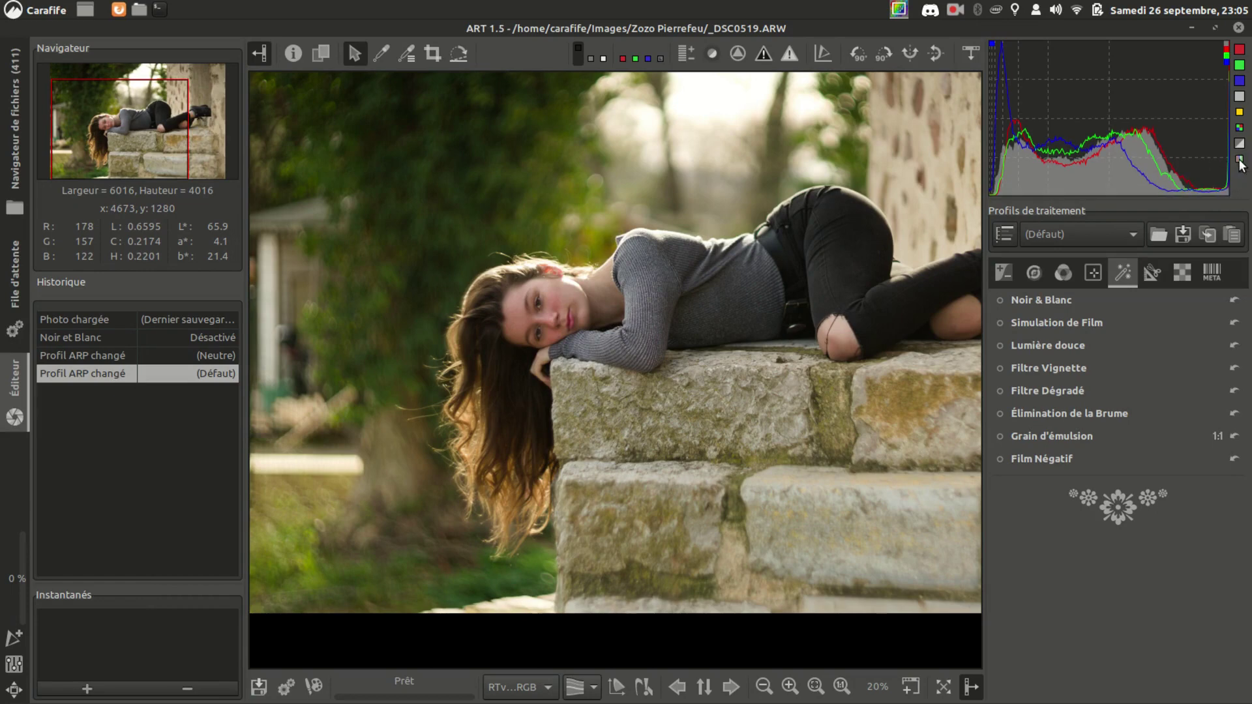